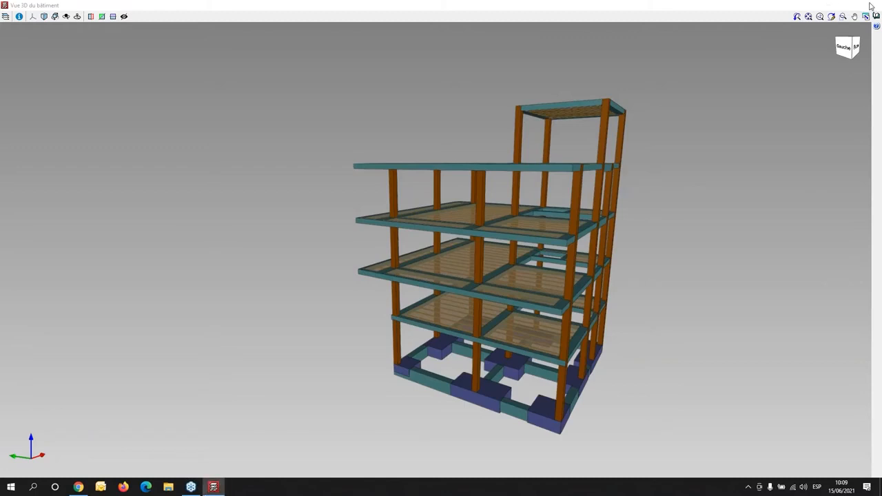
- Examine the building's structural frame from several angles in the 3D view and return to the foundation plan
{"action": "left_click", "coordinate": [871, 6]}
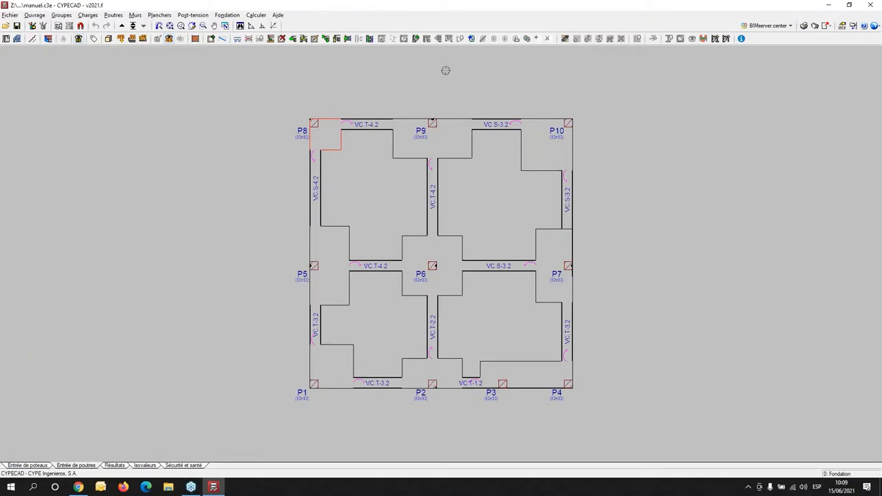
{"action": "left_click", "coordinate": [866, 19]}
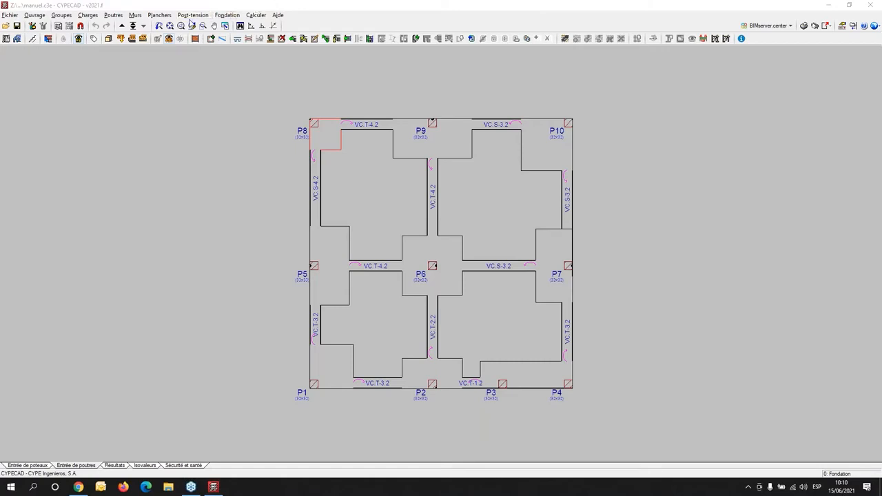
{"action": "left_click", "coordinate": [108, 39]}
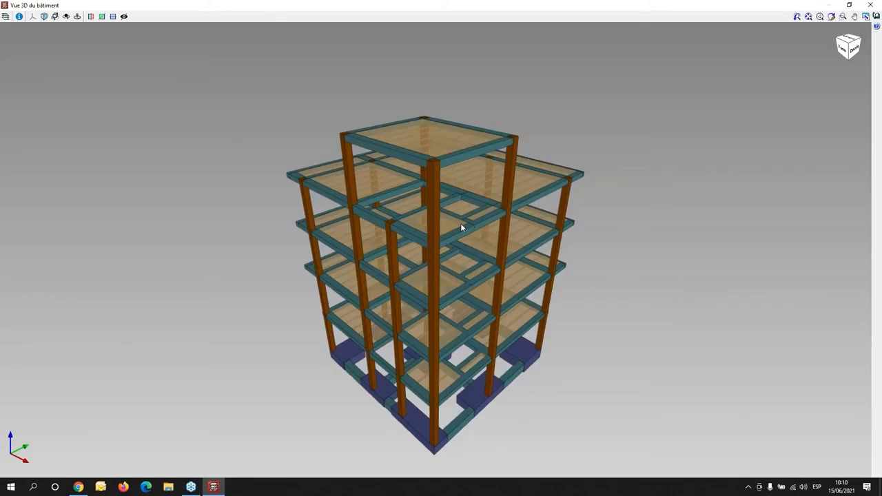
{"action": "middle_click_drag", "start_coordinate": [385, 401], "coordinate": [576, 384]}
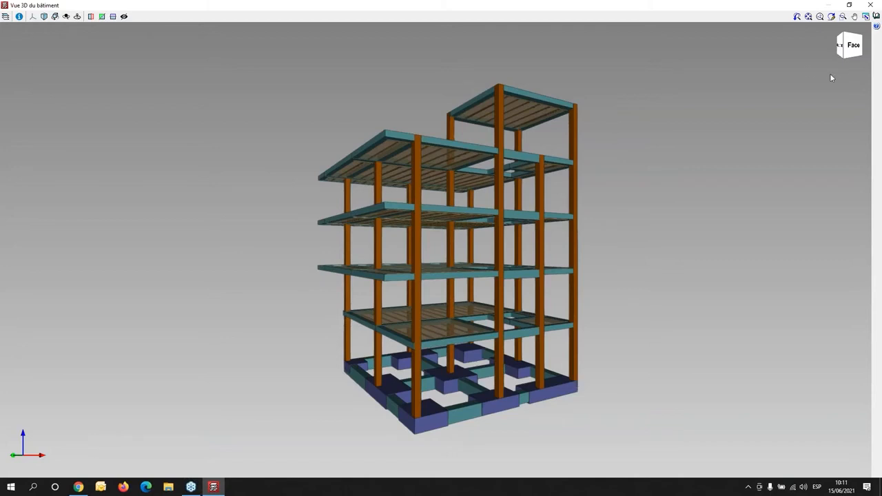
{"action": "left_click", "coordinate": [879, 5]}
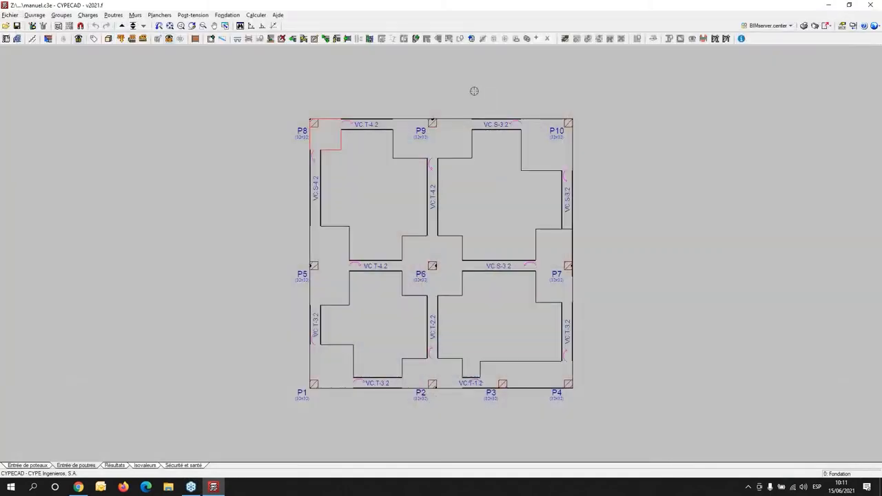
- Switch to the CYPE 2021 launcher and review the programs offered under Structures and MEP
{"action": "left_click", "coordinate": [830, 5]}
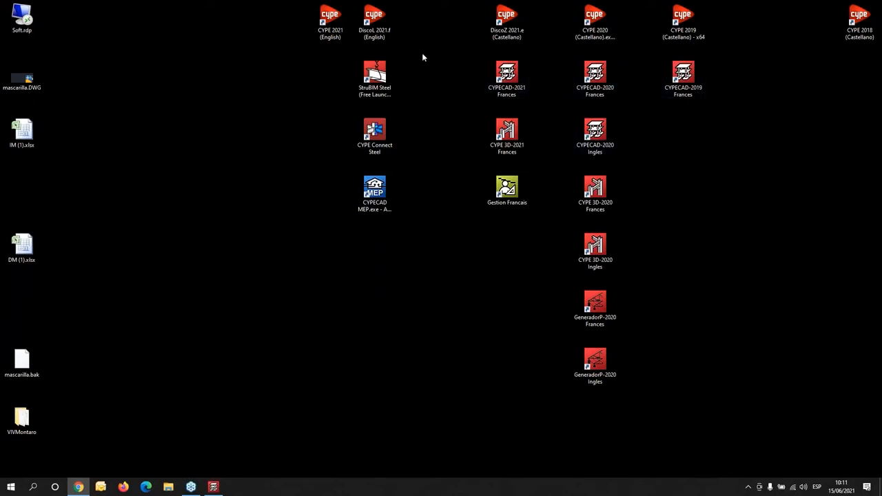
{"action": "double_click", "coordinate": [378, 24]}
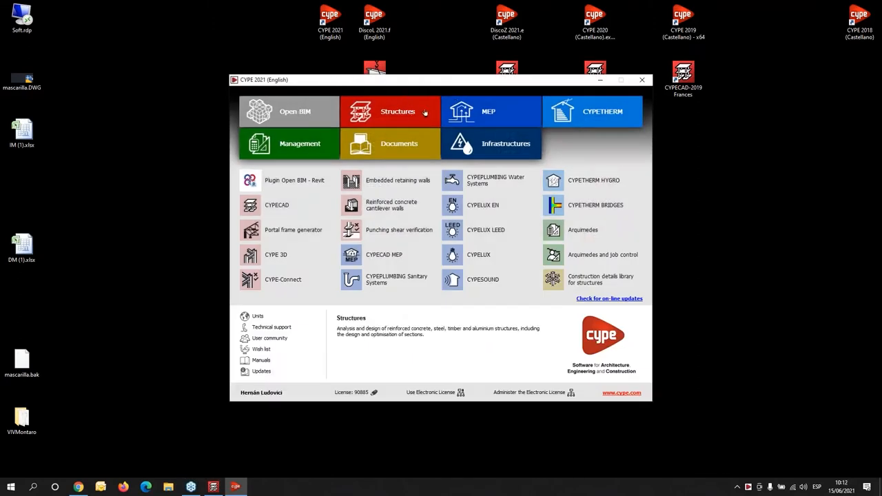
{"action": "left_click", "coordinate": [378, 113]}
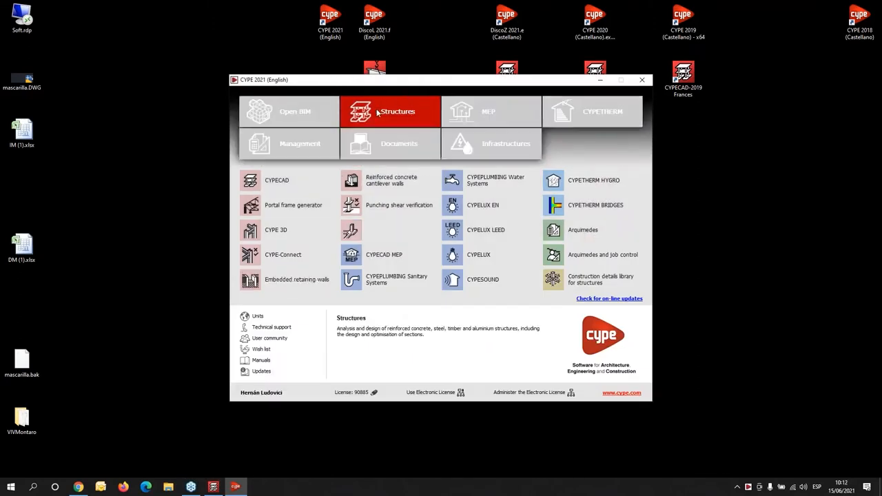
{"action": "left_click", "coordinate": [488, 117]}
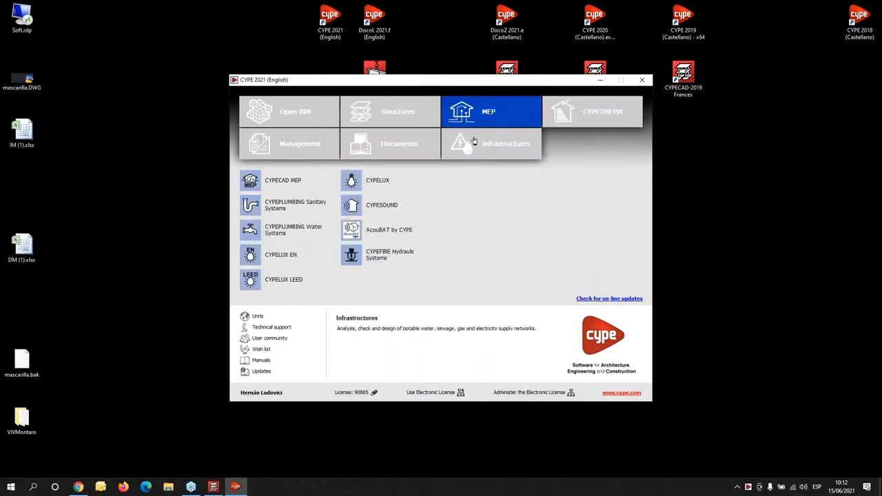
{"action": "left_click", "coordinate": [391, 110]}
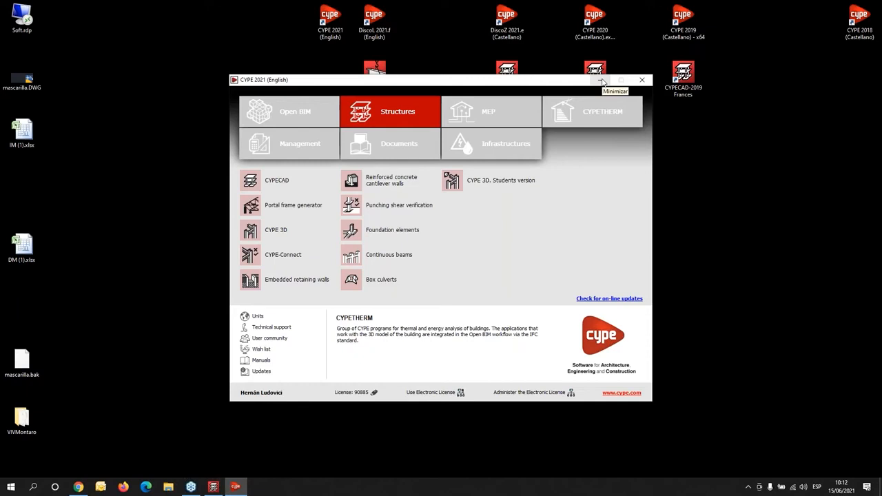
{"action": "left_click", "coordinate": [601, 81]}
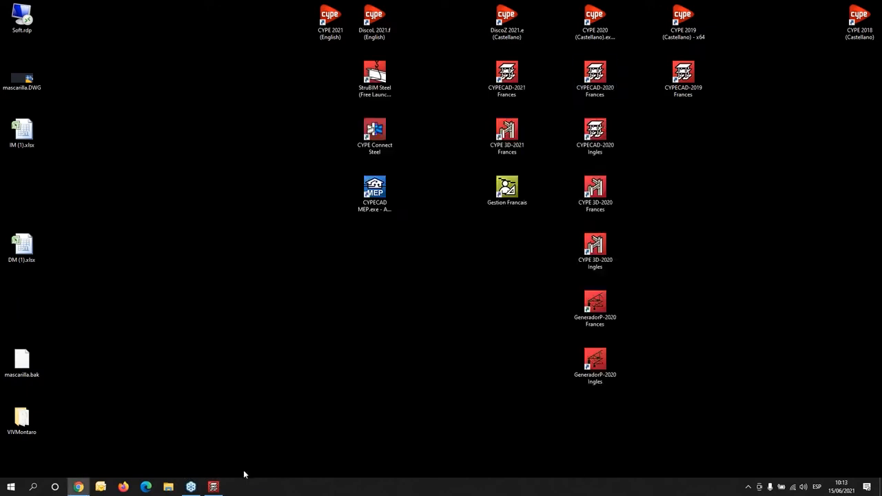
- Switch back to CYPECAD and create a new job file named nouveau111, overwriting the existing file
{"action": "left_click", "coordinate": [220, 489]}
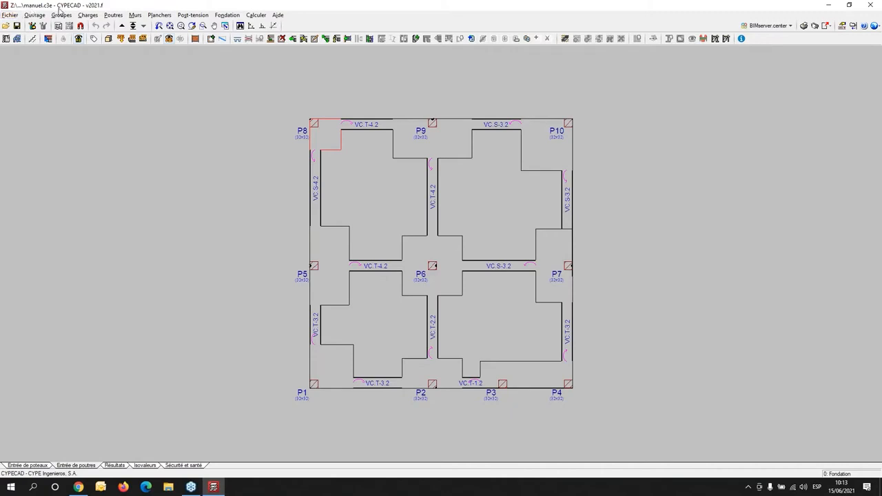
{"action": "left_click", "coordinate": [8, 15]}
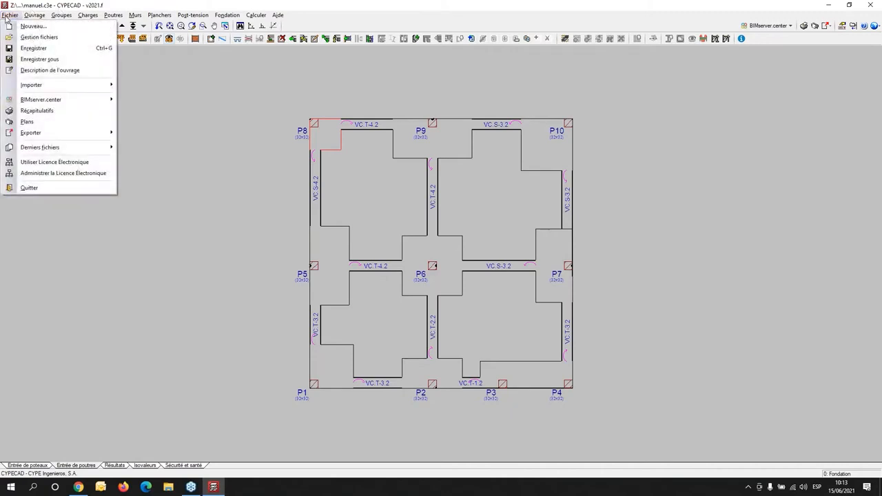
{"action": "left_click", "coordinate": [19, 27]}
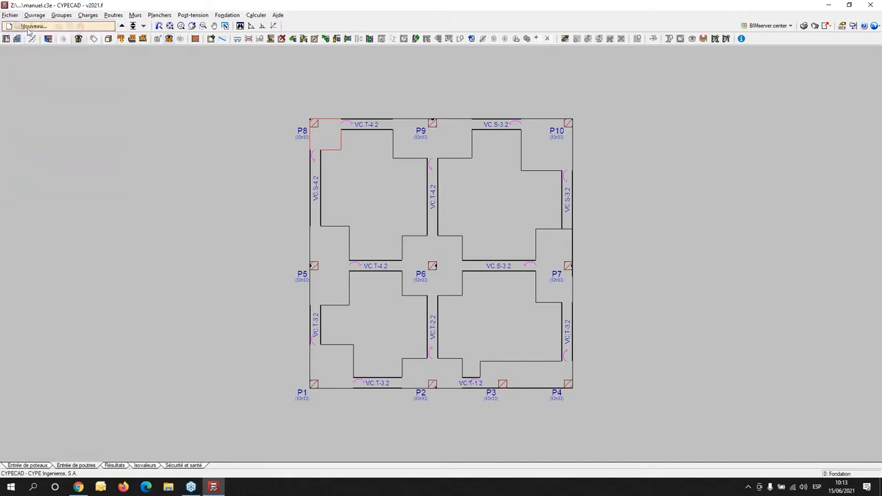
{"action": "key", "text": "End"}
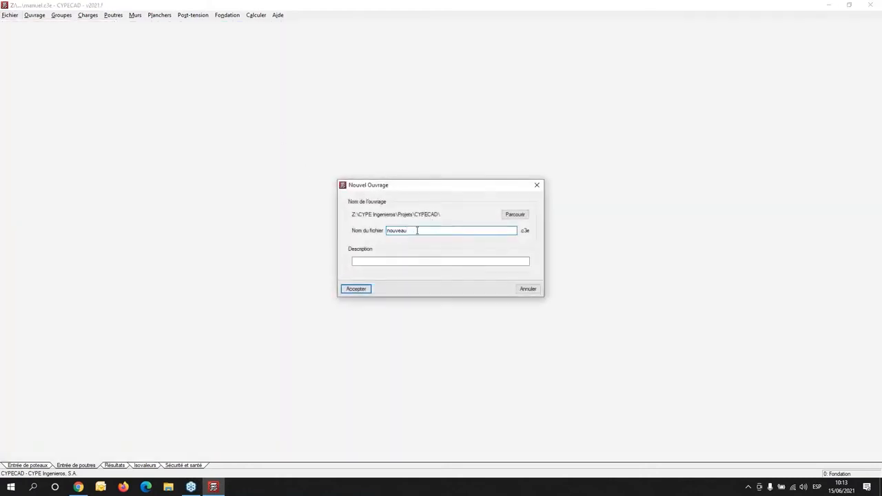
{"action": "type", "text": "111"}
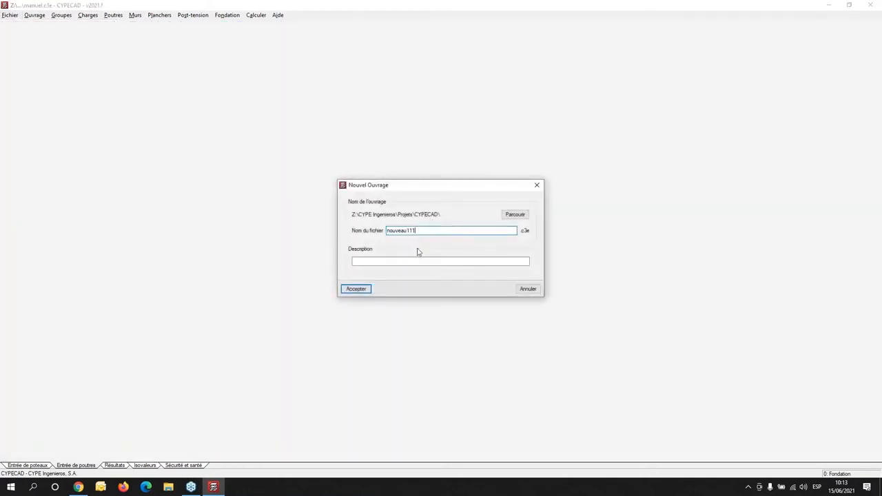
{"action": "left_click", "coordinate": [357, 290]}
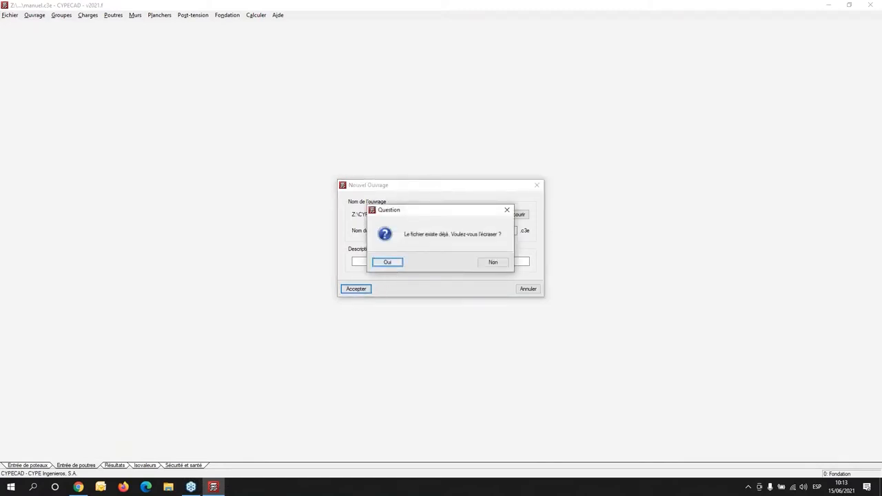
{"action": "left_click", "coordinate": [389, 266]}
{"action": "left_click", "coordinate": [513, 265]}
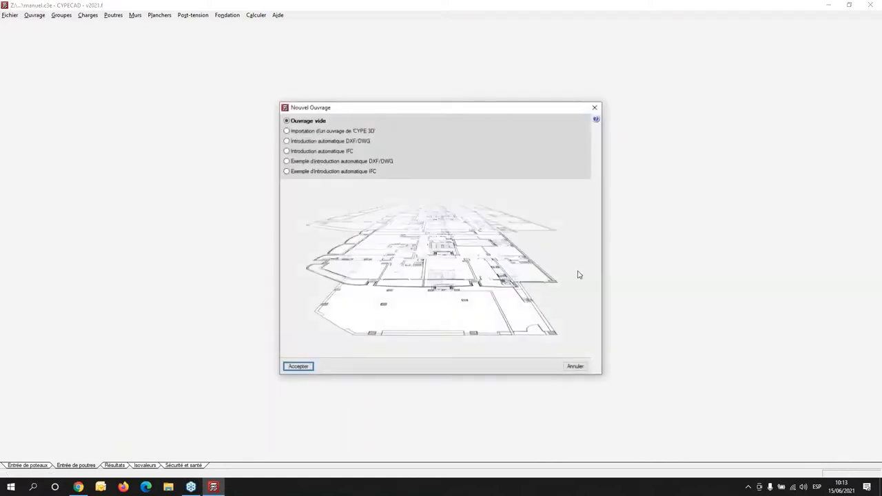
- Start the new job as an empty job (Ouvrage vide)
{"action": "left_click_drag", "start_coordinate": [372, 110], "coordinate": [236, 62]}
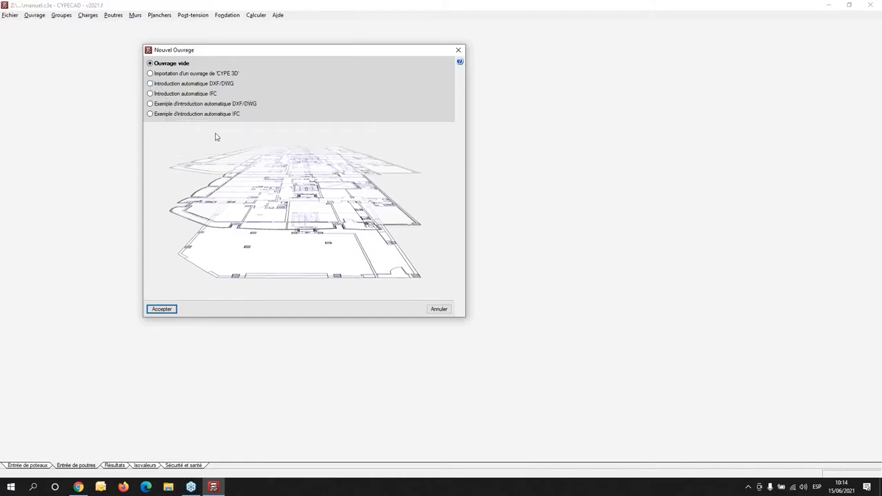
{"action": "mouse_move", "coordinate": [183, 96]}
{"action": "left_click", "coordinate": [166, 311]}
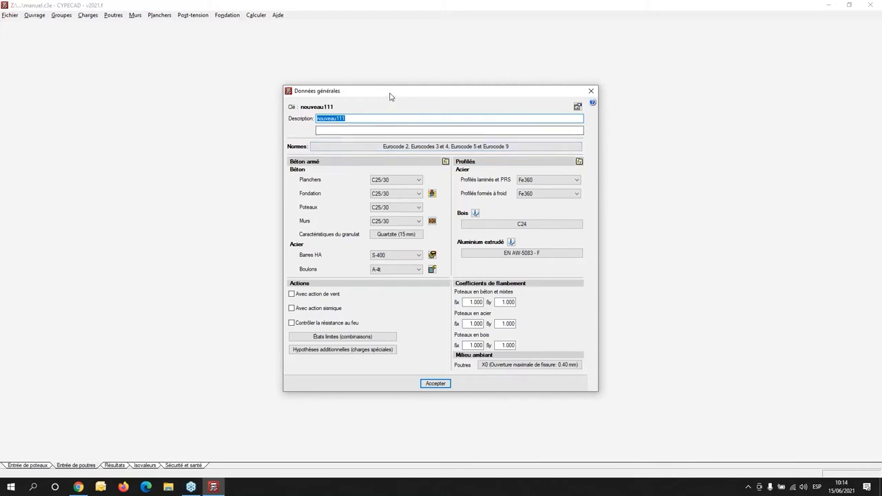
- Open the design code selection in the general data and set the concrete standard to Eurocode 2 (France)
{"action": "left_click_drag", "start_coordinate": [389, 94], "coordinate": [144, 90]}
{"action": "left_click", "coordinate": [193, 143]}
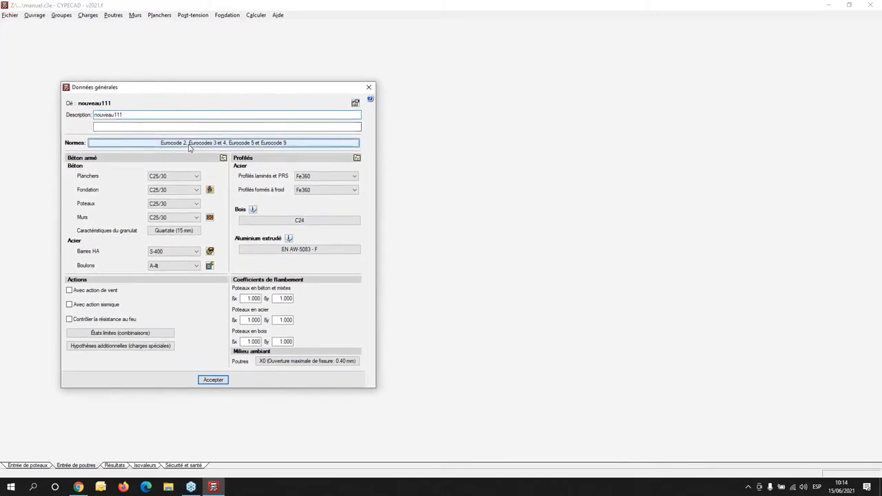
{"action": "left_click_drag", "start_coordinate": [217, 183], "coordinate": [465, 93]}
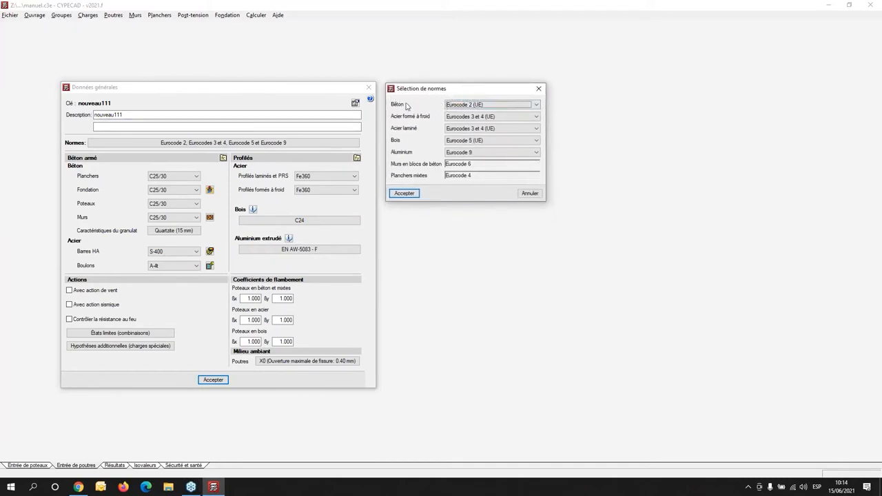
{"action": "left_click", "coordinate": [508, 107]}
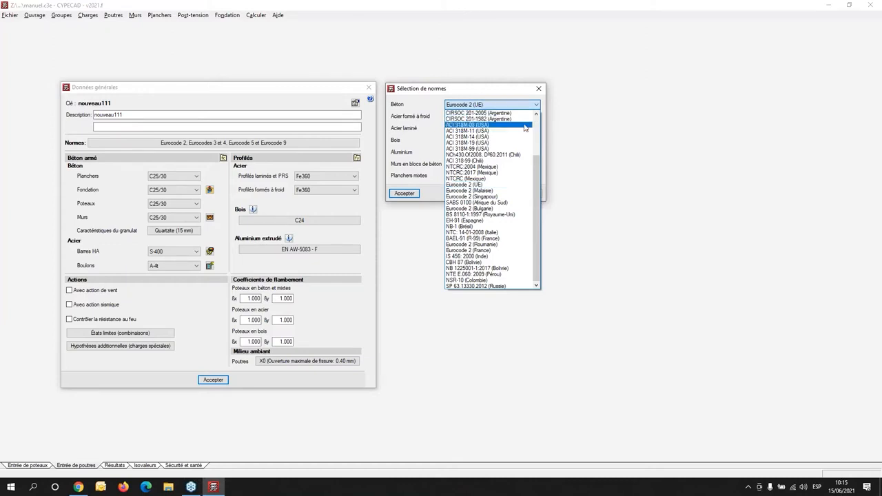
{"action": "left_click_drag", "start_coordinate": [540, 161], "coordinate": [526, 117]}
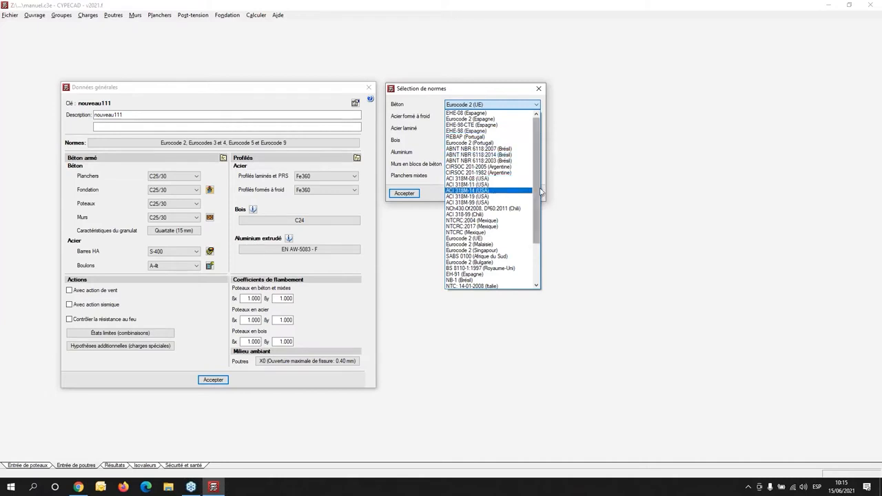
{"action": "scroll", "coordinate": [542, 193], "scroll_direction": "down", "scroll_amount": 1}
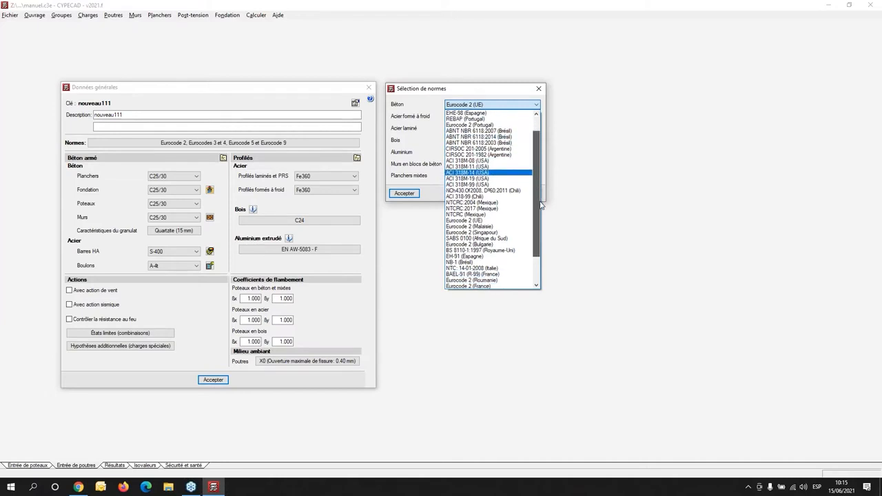
{"action": "scroll", "coordinate": [541, 207], "scroll_direction": "down", "scroll_amount": 2}
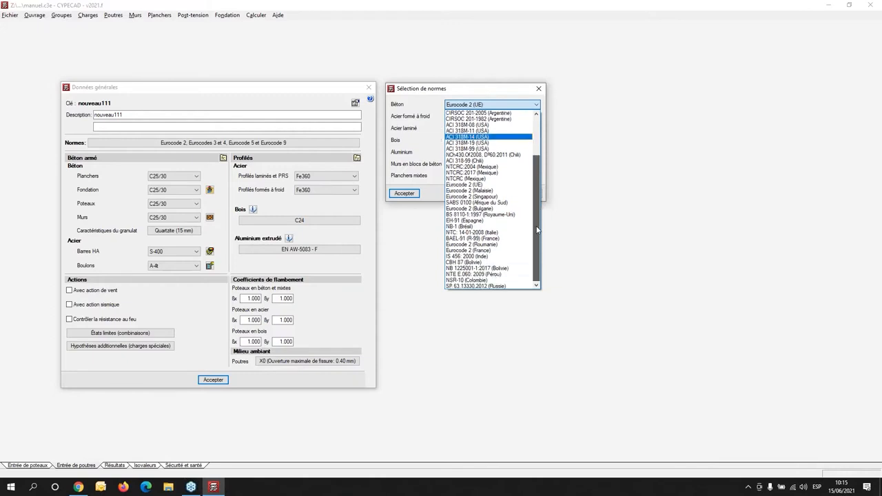
{"action": "left_click_drag", "start_coordinate": [537, 230], "coordinate": [535, 223]}
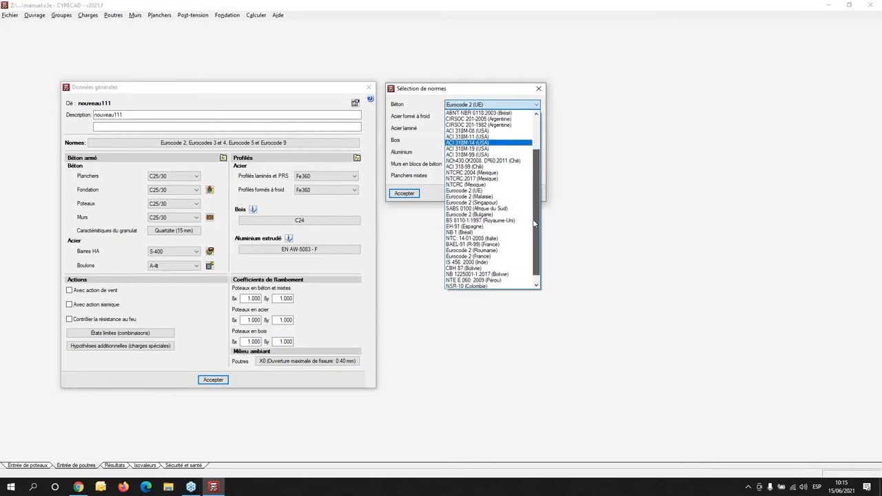
{"action": "left_click_drag", "start_coordinate": [535, 223], "coordinate": [533, 224]}
{"action": "left_click_drag", "start_coordinate": [532, 225], "coordinate": [532, 226]}
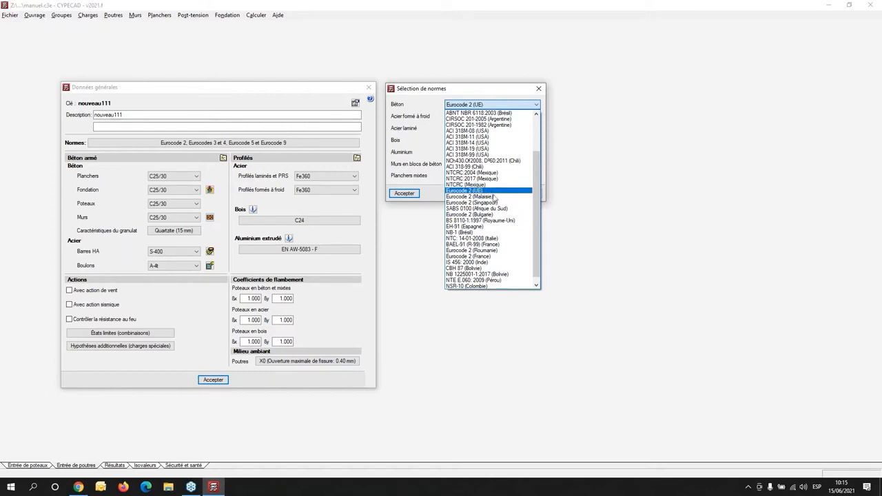
{"action": "left_click", "coordinate": [497, 259]}
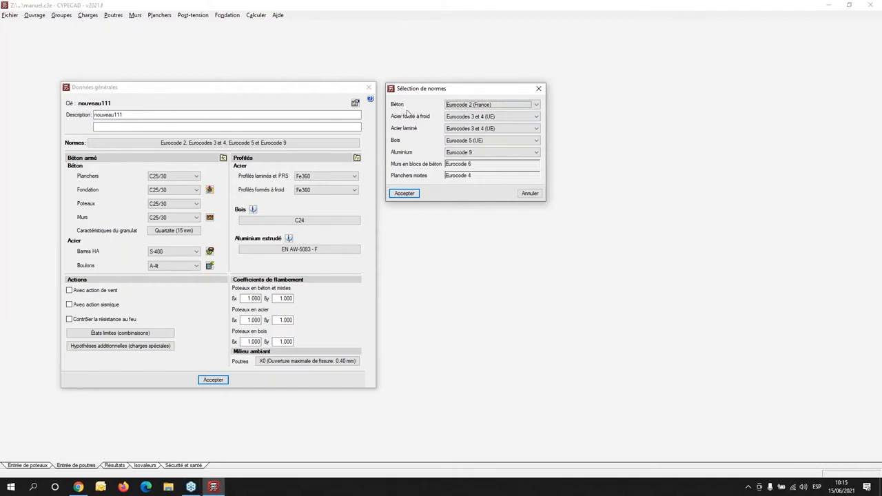
- Set both the cold-formed and rolled steel standards to Eurocodes 3 et 4 (France)
{"action": "left_click", "coordinate": [511, 118]}
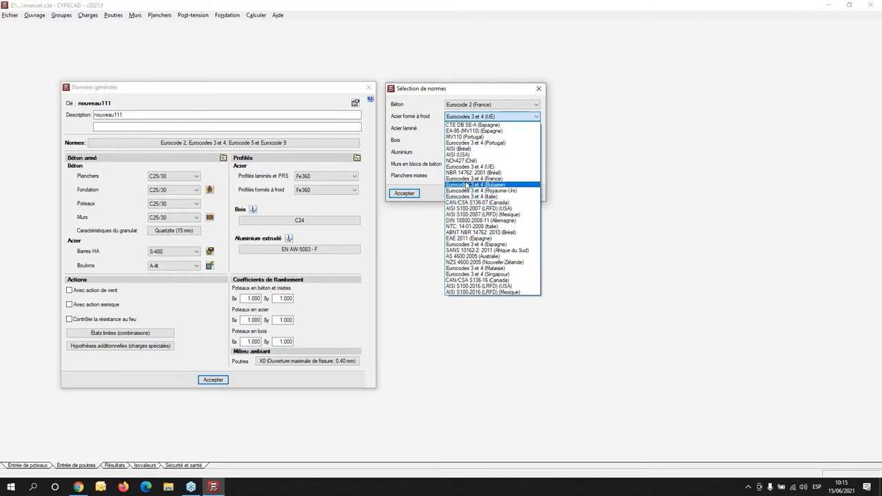
{"action": "left_click", "coordinate": [466, 178]}
{"action": "left_click", "coordinate": [466, 131]}
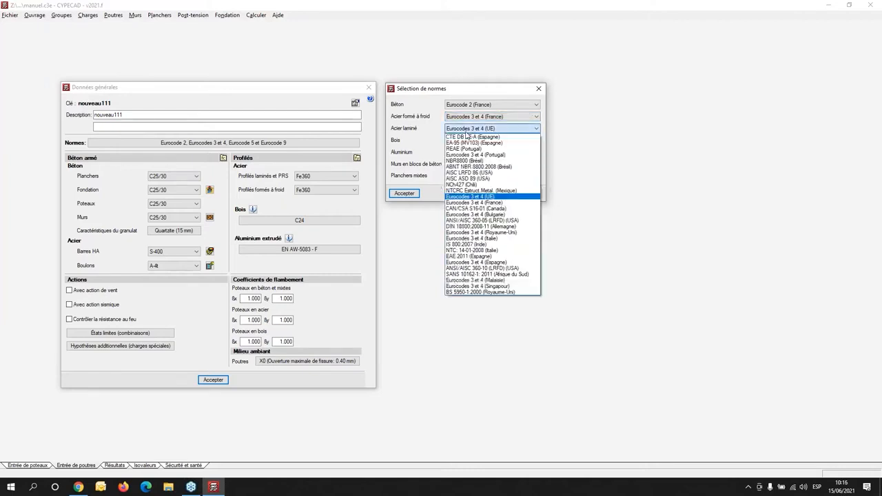
{"action": "left_click", "coordinate": [490, 204]}
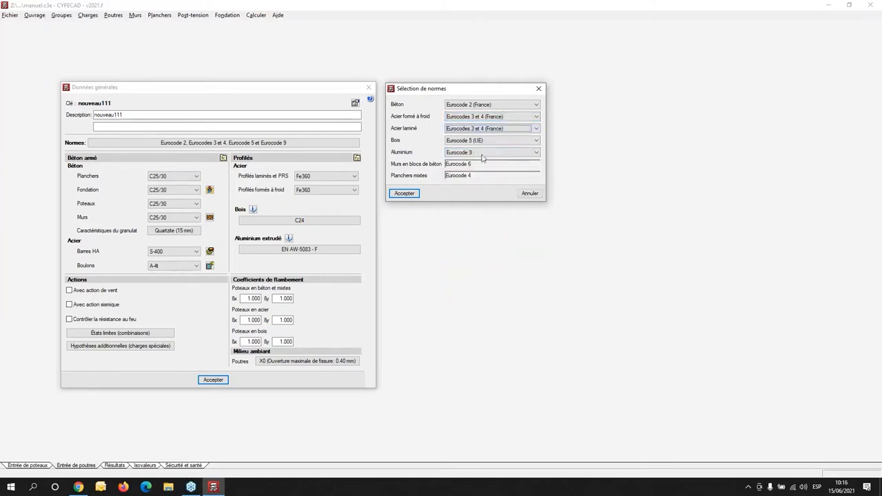
- Set the timber standard to Eurocode 5 (France) and accept the design code selection, including the change of concrete standard
{"action": "left_click", "coordinate": [463, 143]}
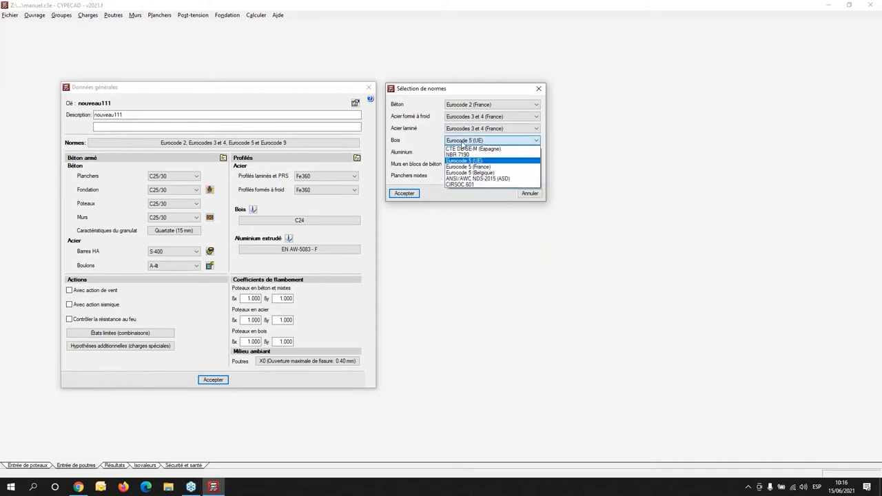
{"action": "left_click", "coordinate": [474, 171]}
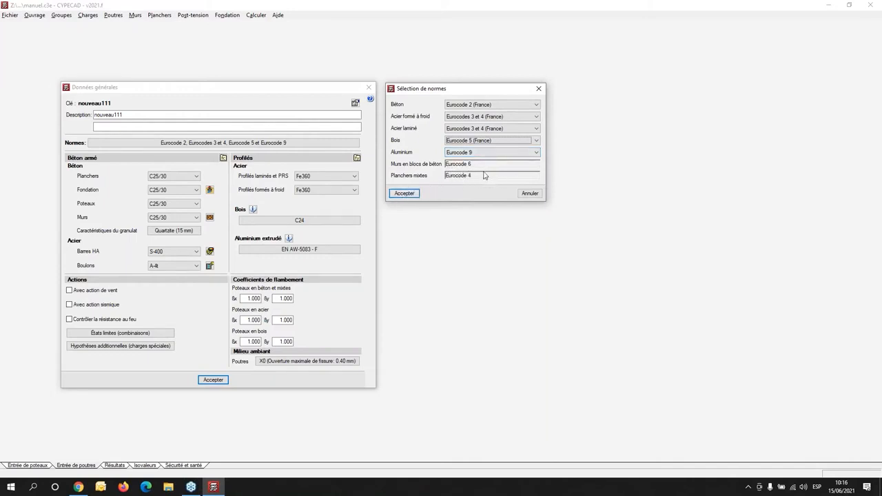
{"action": "left_click", "coordinate": [404, 193]}
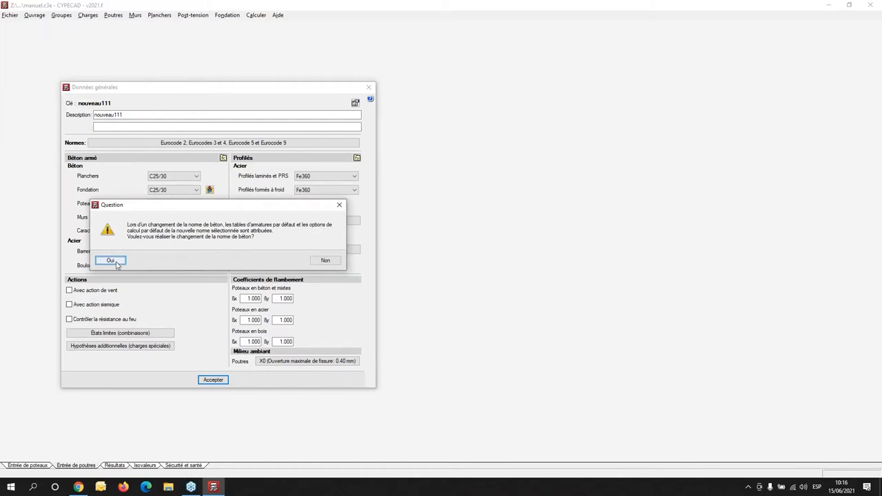
{"action": "left_click", "coordinate": [111, 261]}
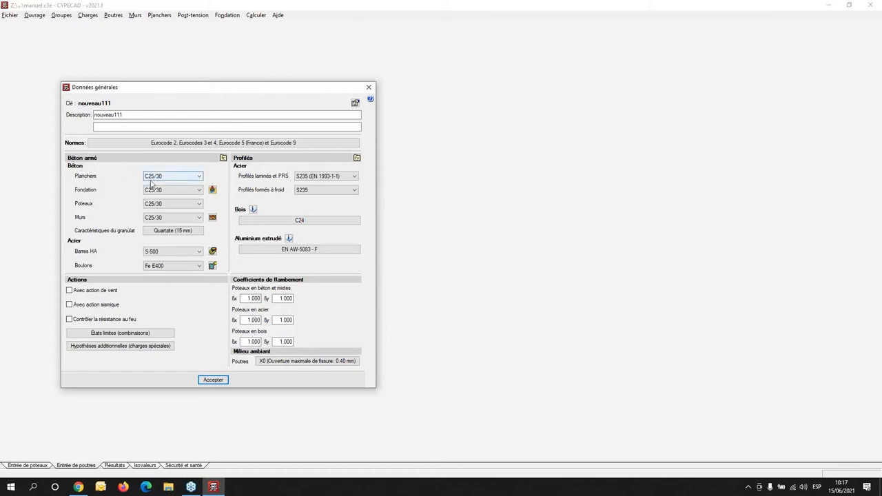
- Review the concrete classes available for the floors
{"action": "left_click", "coordinate": [198, 176]}
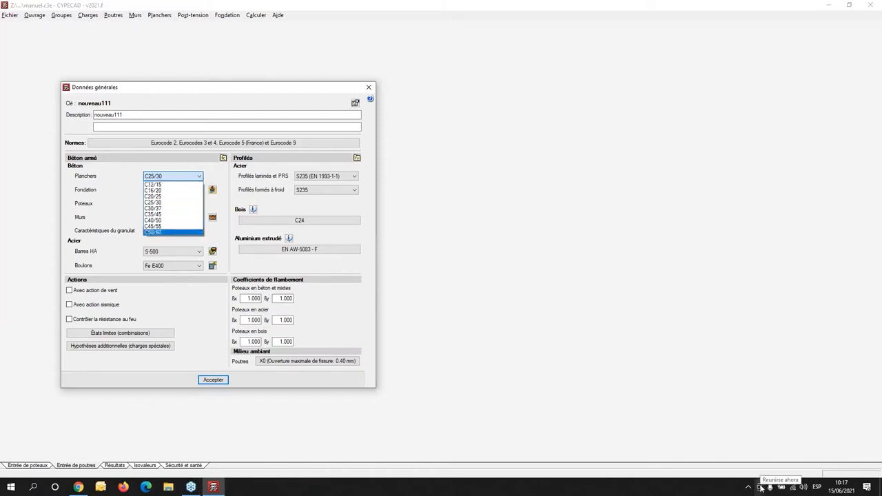
{"action": "left_click", "coordinate": [107, 197]}
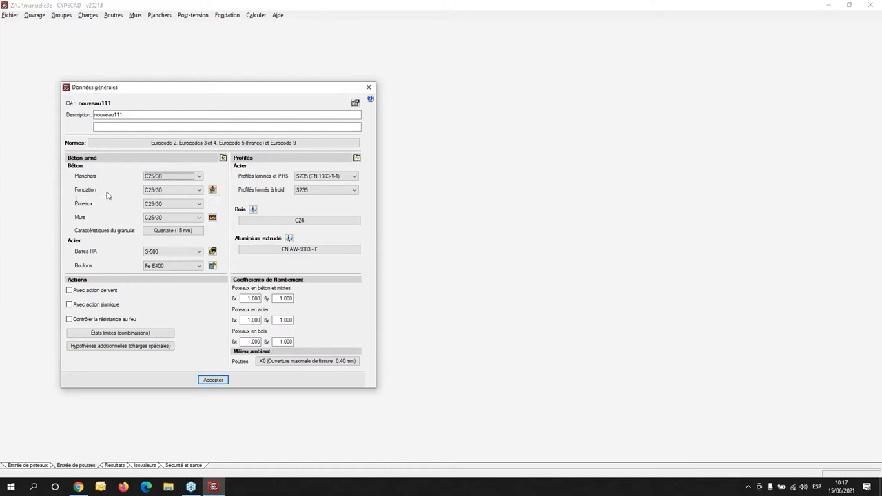
- Open the foundation data and view the typical project bearing values by soil type without importing any
{"action": "left_click", "coordinate": [212, 189]}
{"action": "left_click_drag", "start_coordinate": [218, 178], "coordinate": [502, 155]}
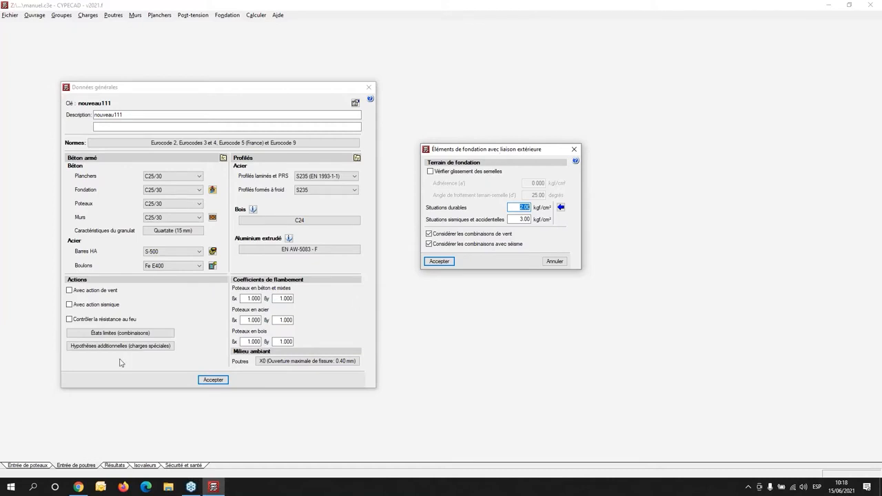
{"action": "left_click", "coordinate": [561, 208]}
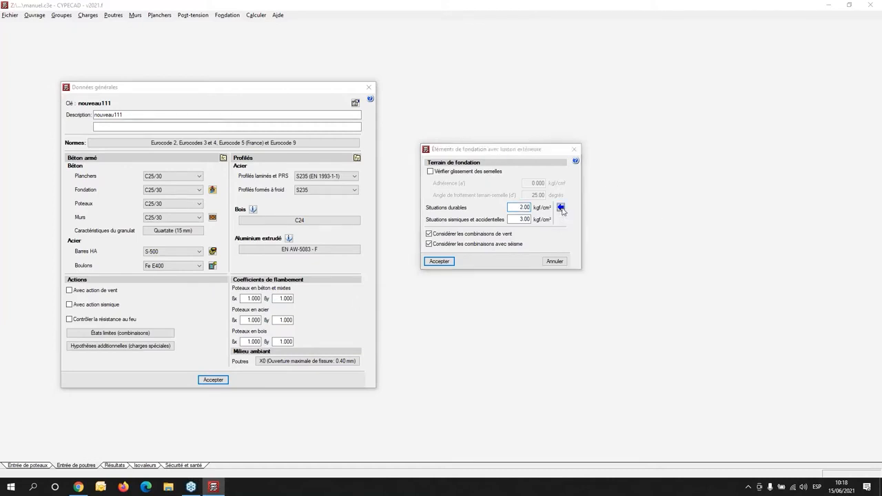
{"action": "left_click_drag", "start_coordinate": [500, 147], "coordinate": [684, 149]}
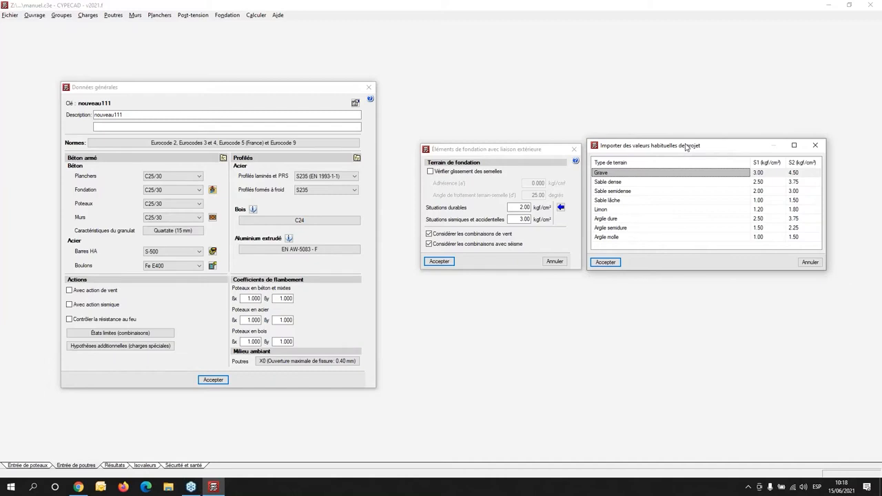
{"action": "left_click", "coordinate": [816, 147]}
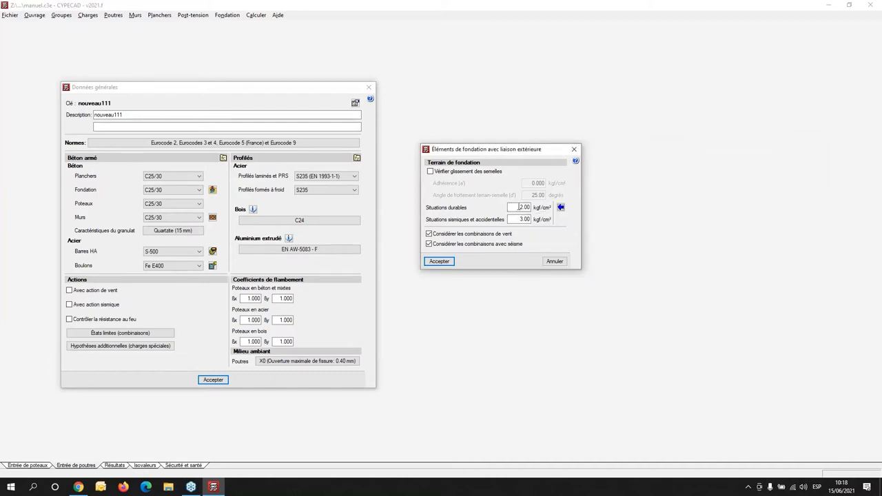
- Set the soil bearing stress for durable situations to 2.1 kgf/cm² and accept the foundation data
{"action": "double_click", "coordinate": [519, 207]}
{"action": "type", "text": "2.1"}
{"action": "key", "text": "Tab"}
{"action": "left_click", "coordinate": [441, 262]}
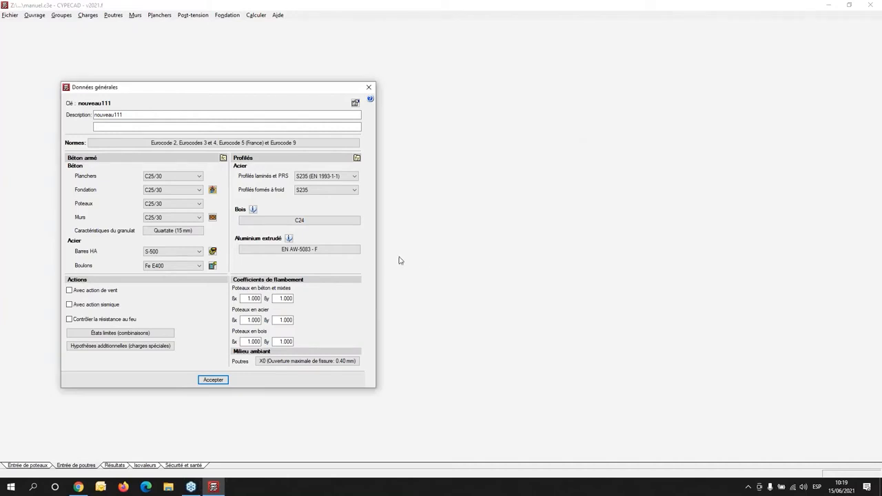
- Start a new concrete in the user concrete library and view its stress-strain diagram
{"action": "left_click", "coordinate": [222, 158]}
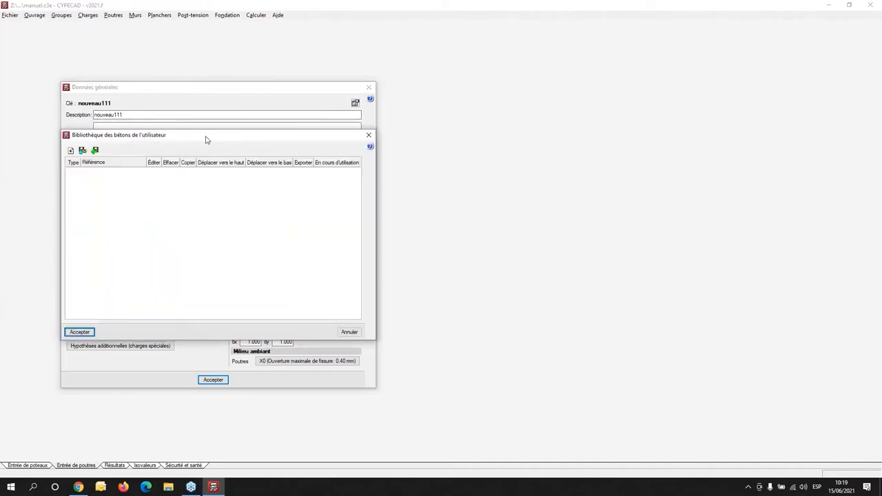
{"action": "left_click_drag", "start_coordinate": [206, 138], "coordinate": [553, 119]}
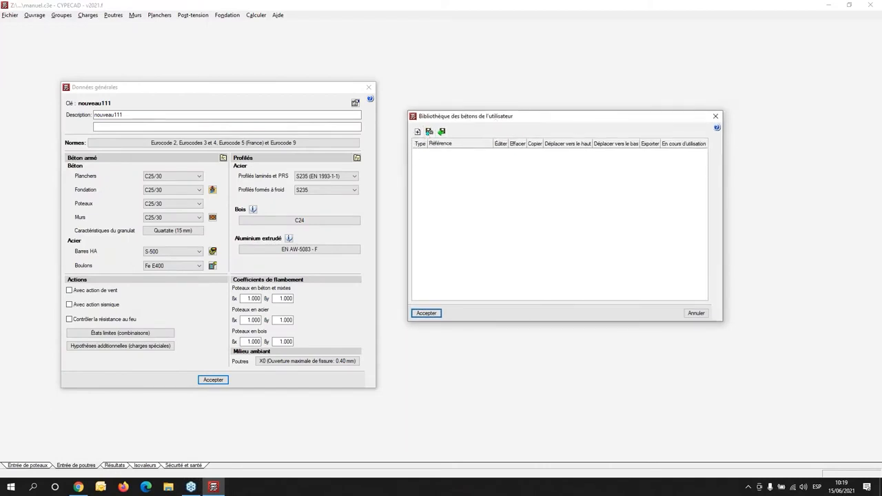
{"action": "left_click", "coordinate": [418, 132]}
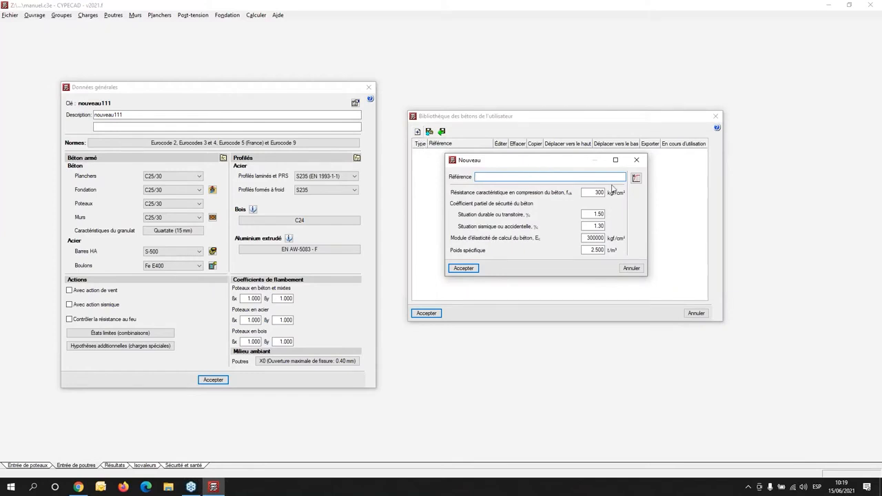
{"action": "left_click", "coordinate": [636, 179]}
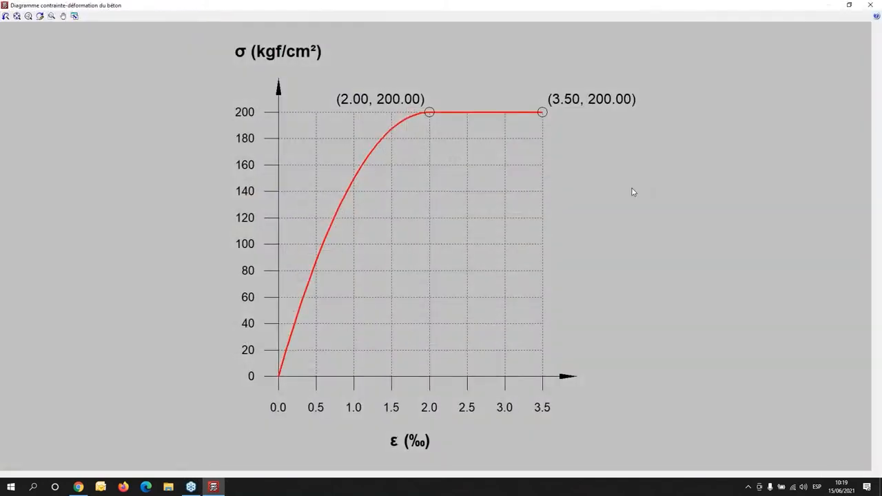
{"action": "left_click", "coordinate": [870, 5]}
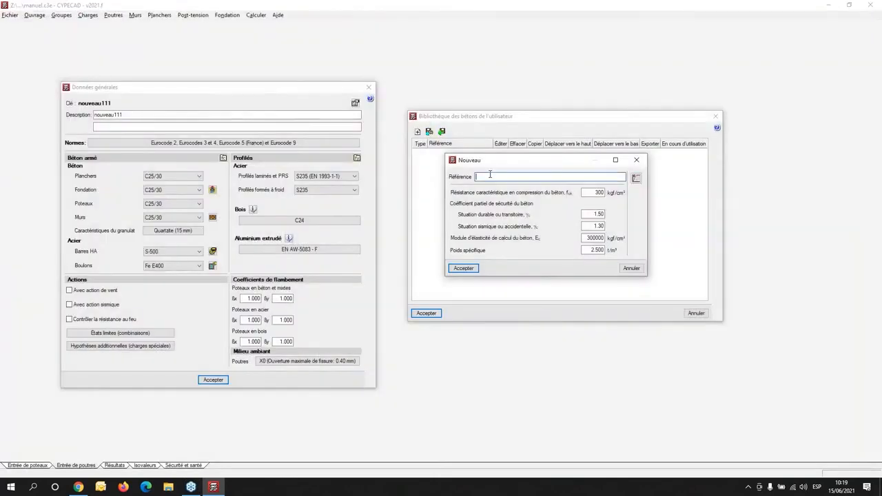
- Name the new concrete Beton User, set its characteristic compressive strength to 275 kgf/cm², and save it in the library
{"action": "type", "text": "Beton User"}
{"action": "left_click", "coordinate": [592, 192]}
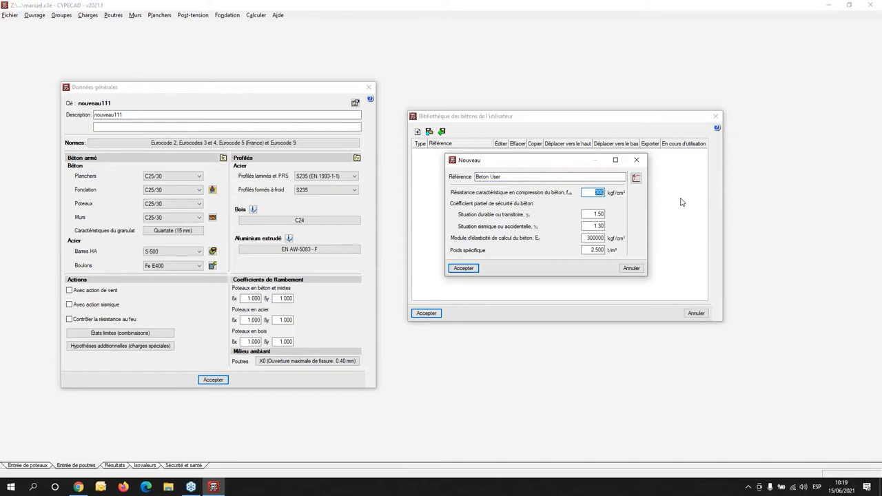
{"action": "type", "text": "2"}
{"action": "type", "text": ".75"}
{"action": "key", "text": "BackSpace"}
{"action": "key", "text": "BackSpace"}
{"action": "key", "text": "BackSpace"}
{"action": "type", "text": "75"}
{"action": "key", "text": "Tab"}
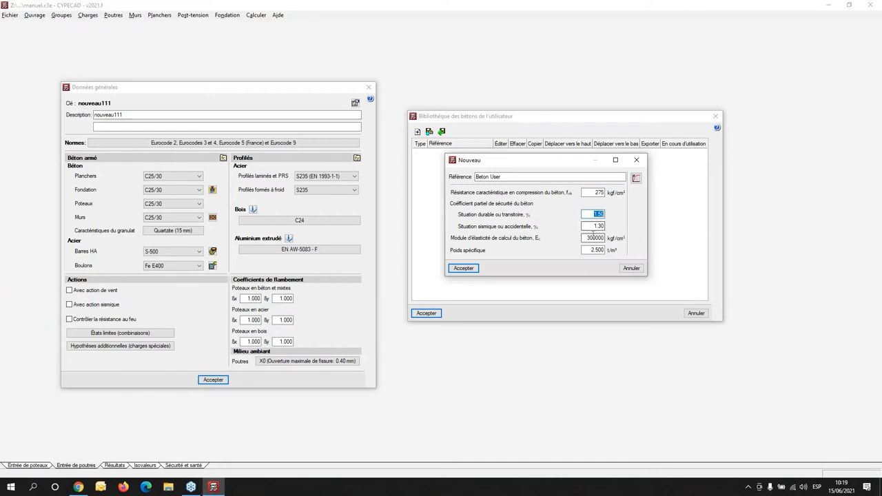
{"action": "left_click", "coordinate": [475, 270]}
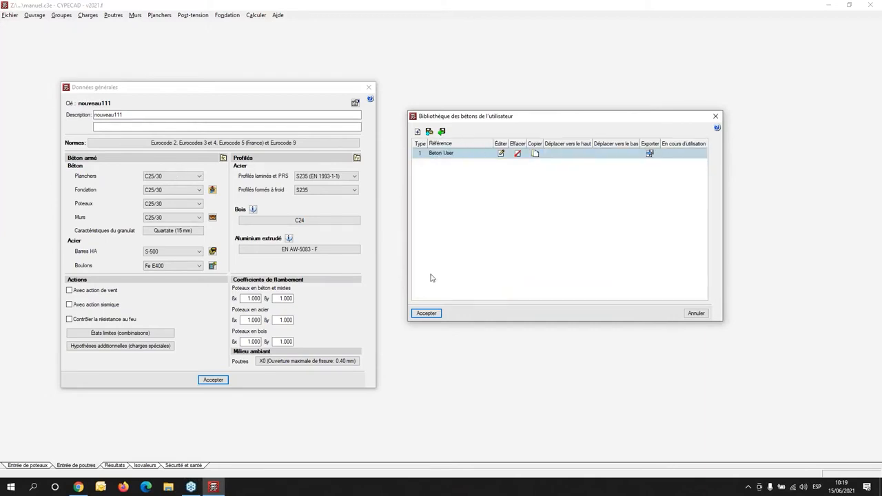
{"action": "left_click", "coordinate": [426, 313]}
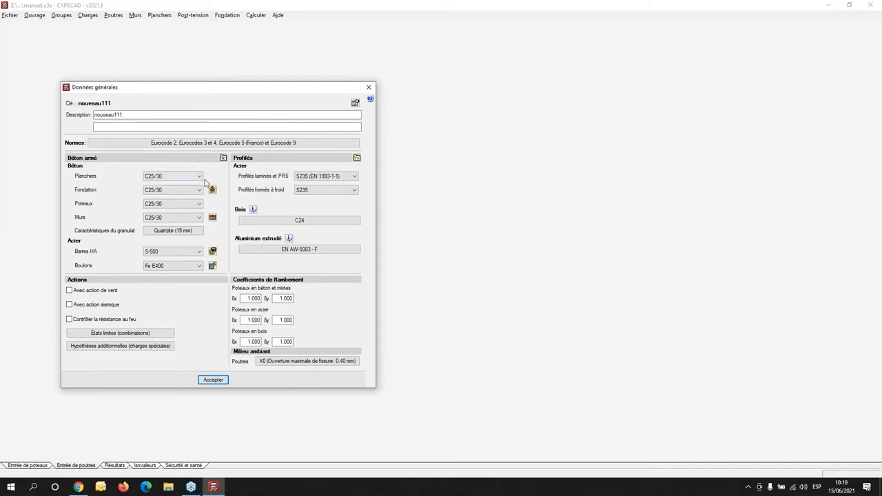
- Assign the custom Beton User concrete to the floors and switch them back to C25/30
{"action": "left_click", "coordinate": [199, 176]}
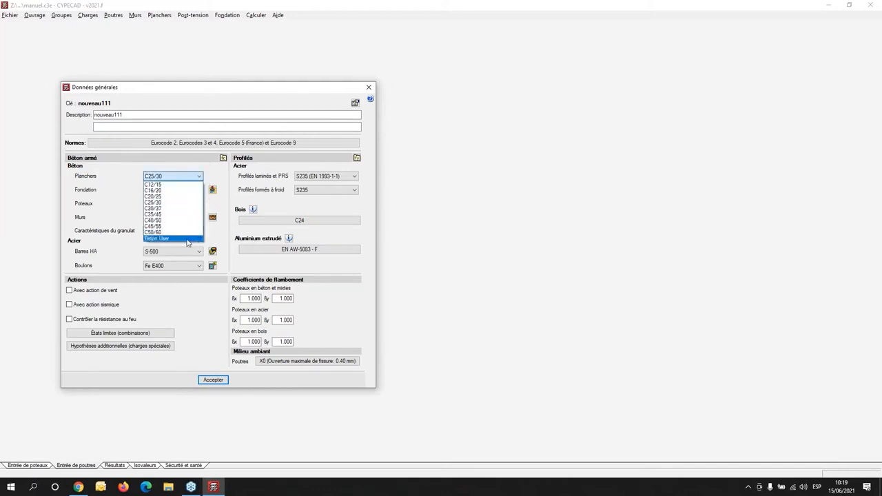
{"action": "left_click", "coordinate": [192, 239]}
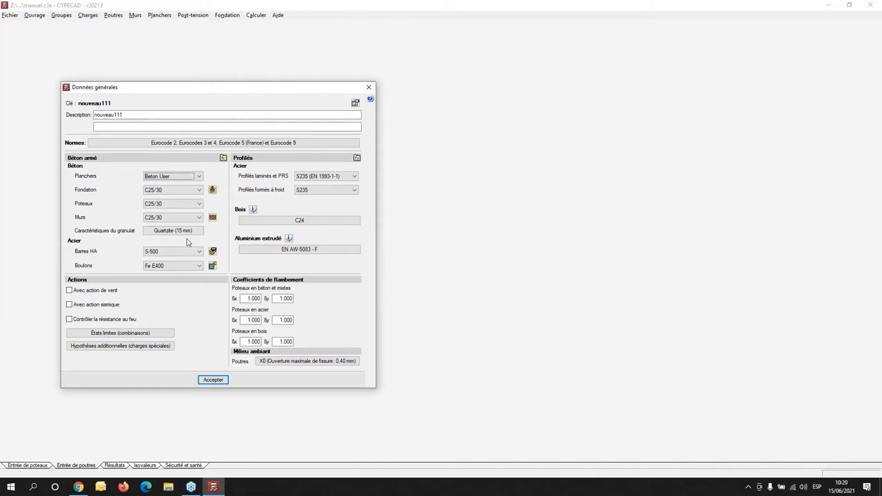
{"action": "left_click", "coordinate": [198, 178]}
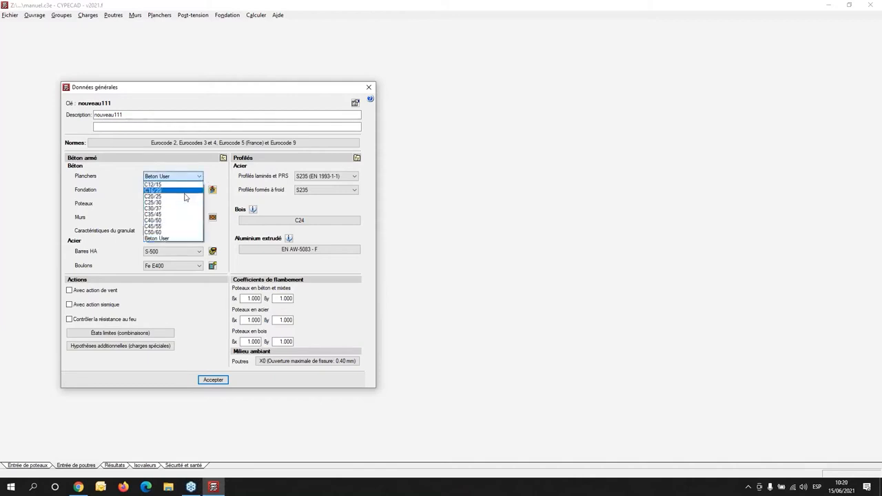
{"action": "left_click", "coordinate": [183, 202]}
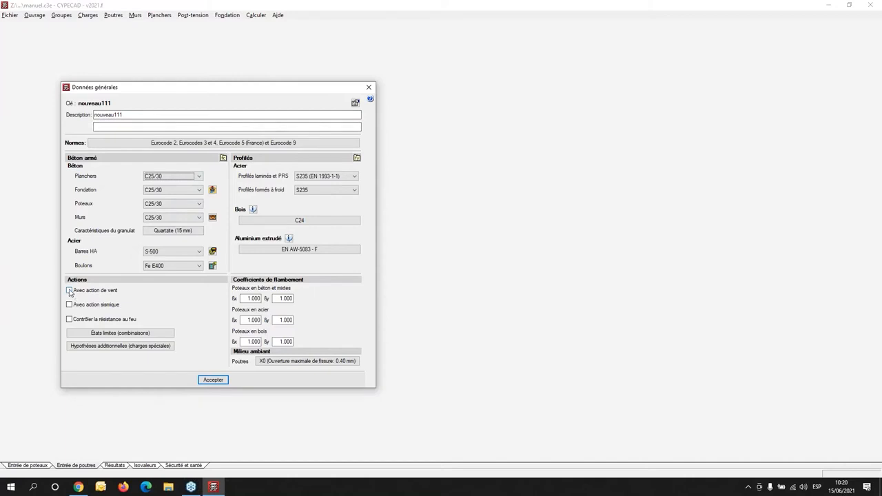
- Enable wind action and compare the wind load standards for Maroc and UE
{"action": "left_click", "coordinate": [70, 292]}
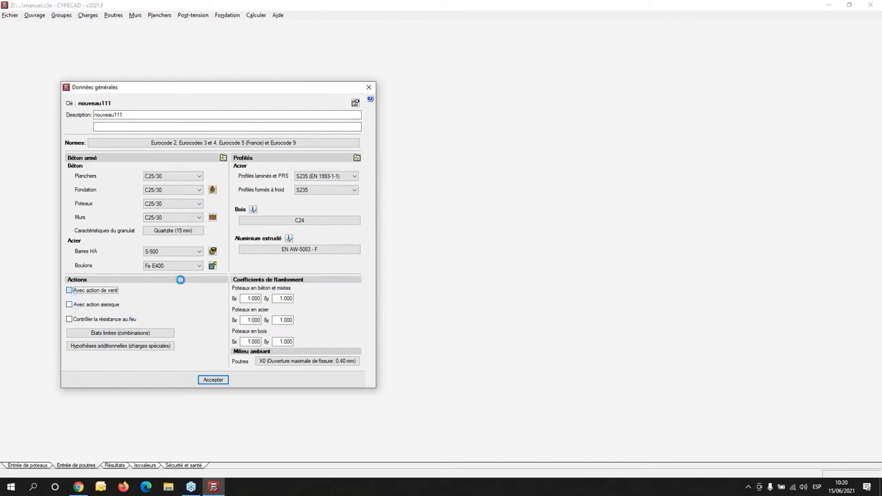
{"action": "key", "text": "space"}
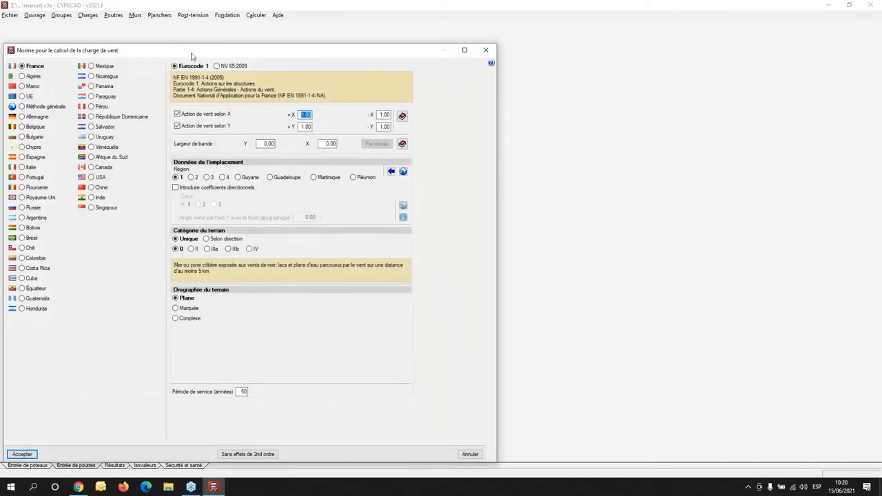
{"action": "left_click_drag", "start_coordinate": [193, 56], "coordinate": [532, 35]}
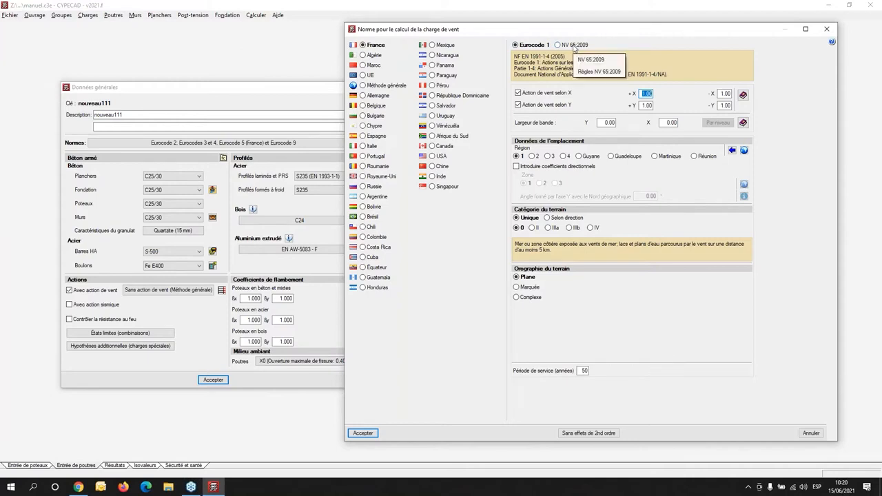
{"action": "left_click", "coordinate": [368, 68]}
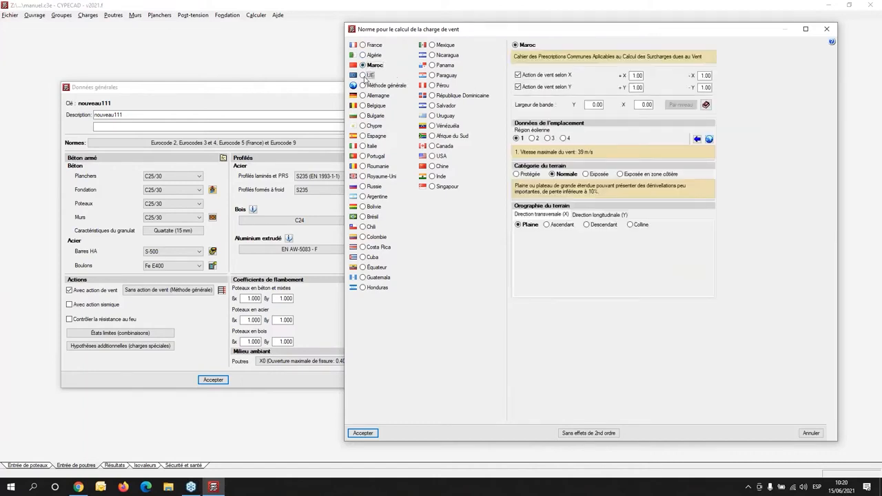
{"action": "left_click", "coordinate": [368, 76]}
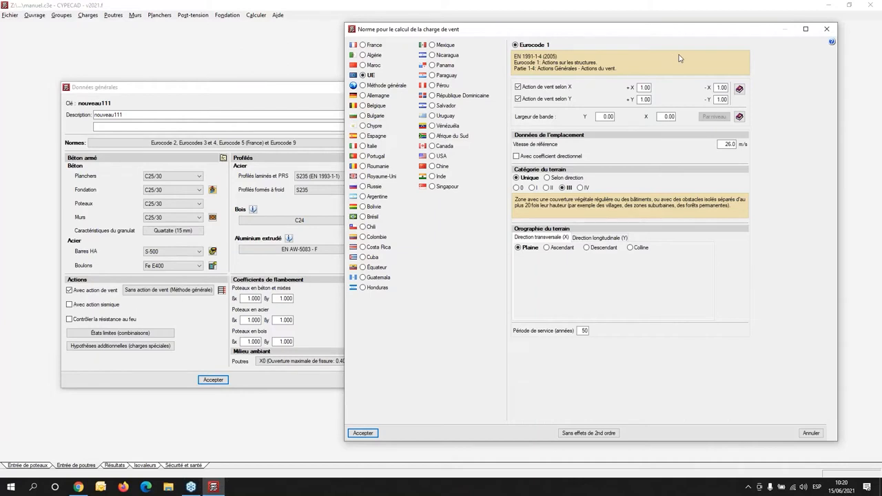
- Examine the UE Eurocode 1 reference wind speed and the terrain orography in both directions, and discard the wind settings
{"action": "double_click", "coordinate": [728, 145]}
{"action": "left_click", "coordinate": [593, 238]}
{"action": "left_click", "coordinate": [549, 239]}
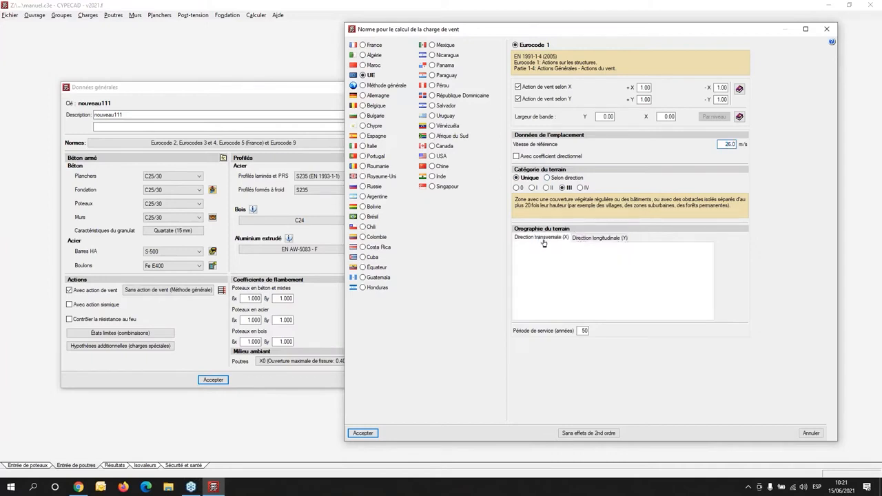
{"action": "key", "text": "Right"}
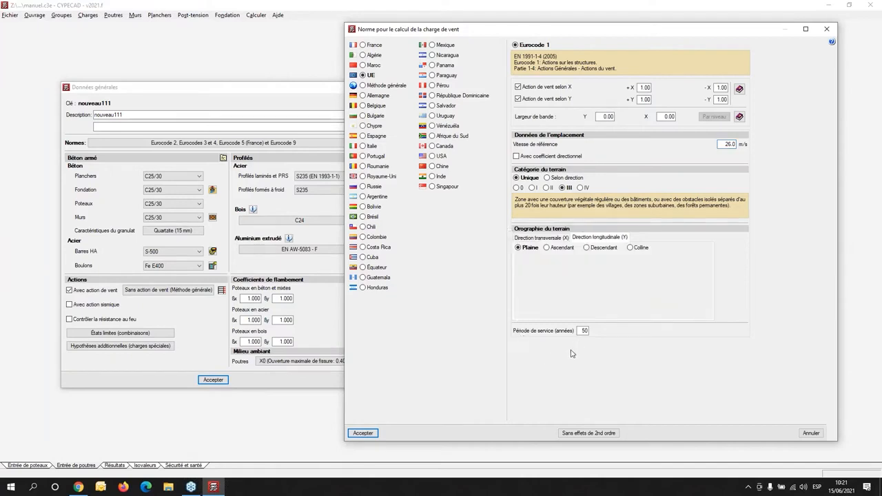
{"action": "left_click", "coordinate": [810, 433]}
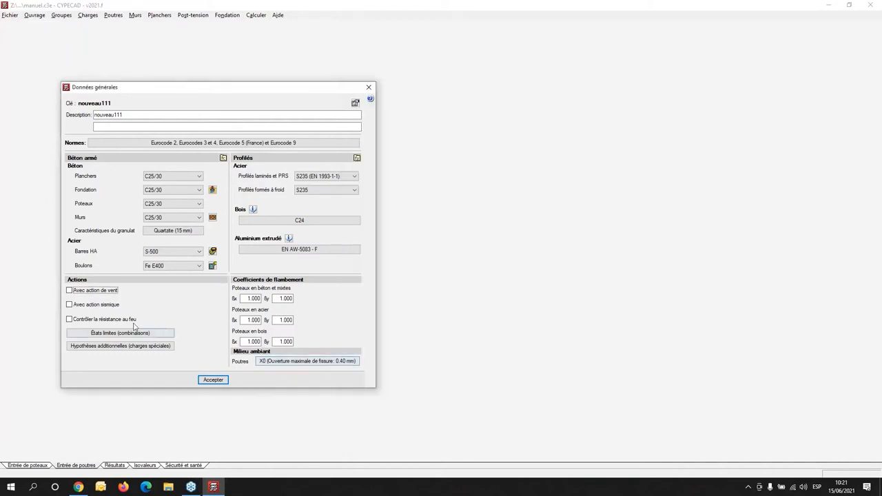
- Enable seismic action and compare the seismic standards for France, UE (Eurocode 8) and USA (ASCE 7-16)
{"action": "left_click", "coordinate": [86, 307]}
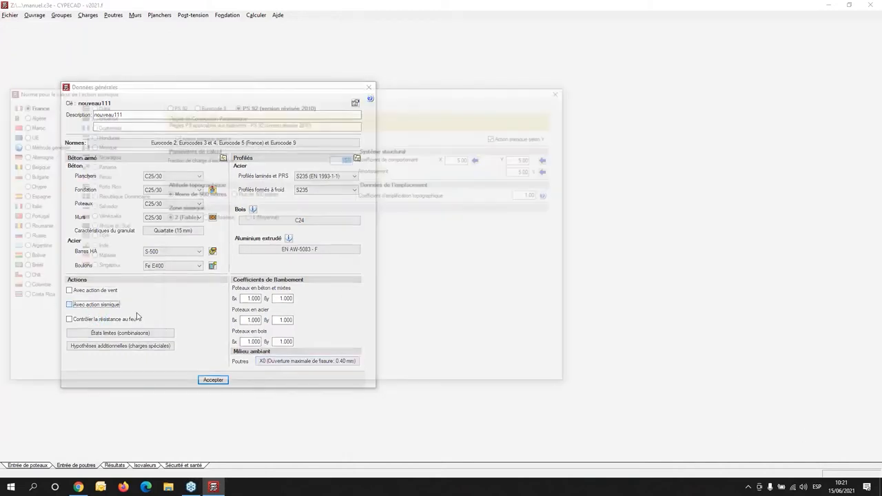
{"action": "left_click_drag", "start_coordinate": [206, 91], "coordinate": [485, 92]}
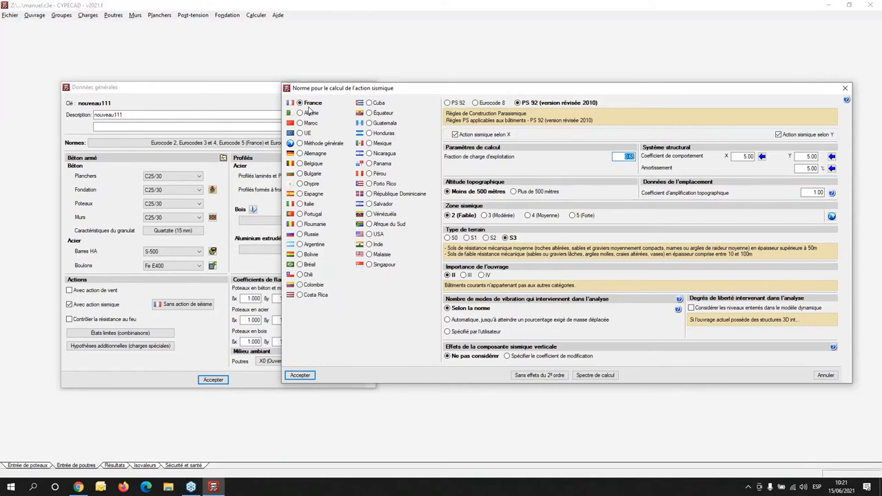
{"action": "left_click", "coordinate": [300, 133]}
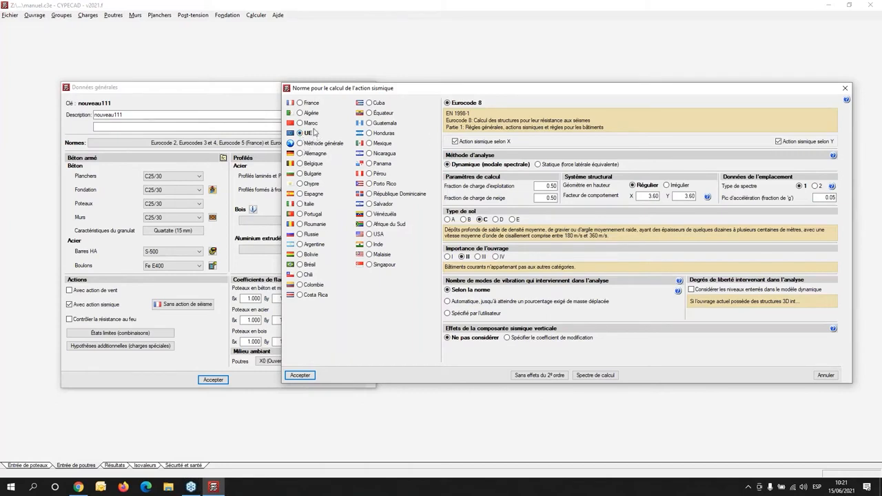
{"action": "left_click", "coordinate": [371, 235]}
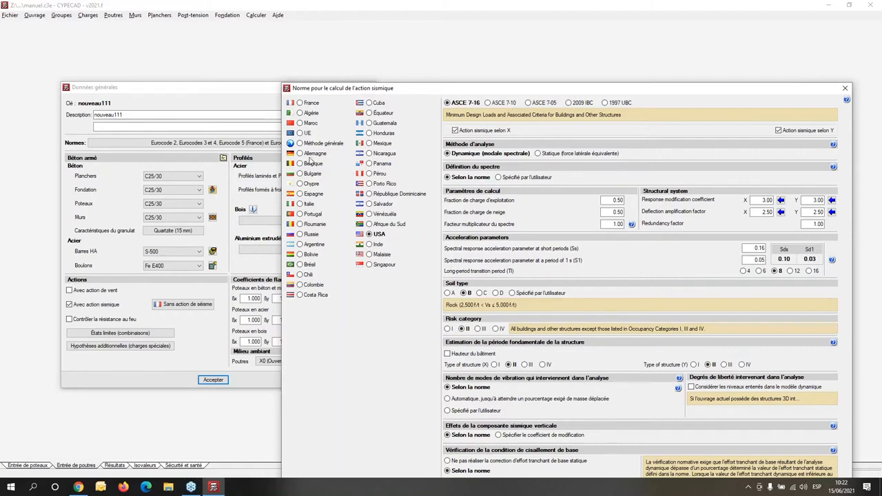
- Examine the general seismic method's spectrum creation table and the NCh433.Of71 To=0.2 spectrum graph, and discard the seismic settings
{"action": "left_click", "coordinate": [305, 145]}
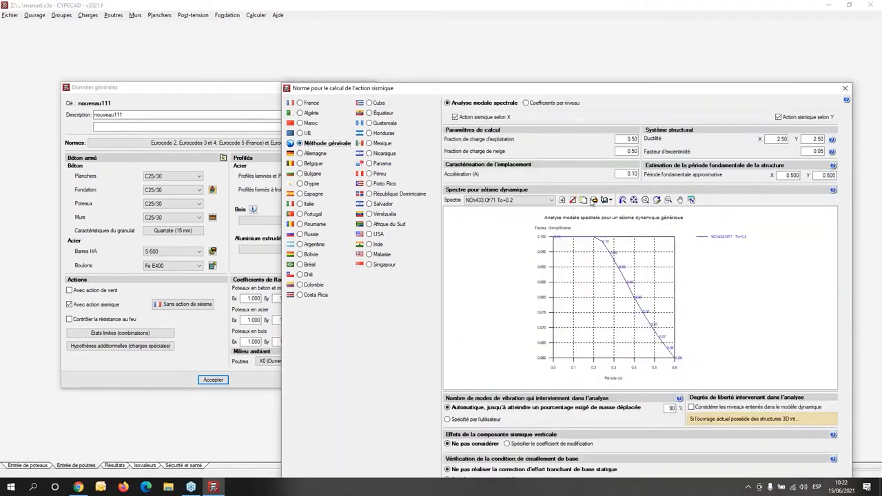
{"action": "left_click_drag", "start_coordinate": [570, 88], "coordinate": [549, 33]}
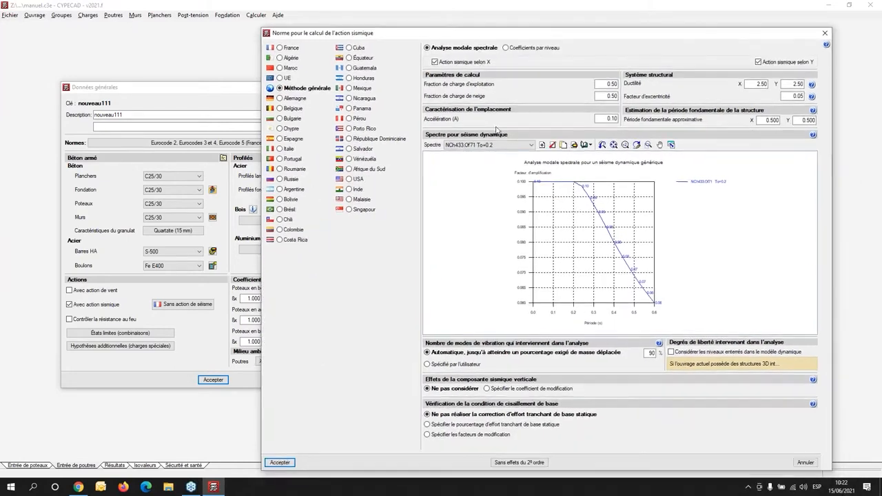
{"action": "left_click", "coordinate": [542, 145]}
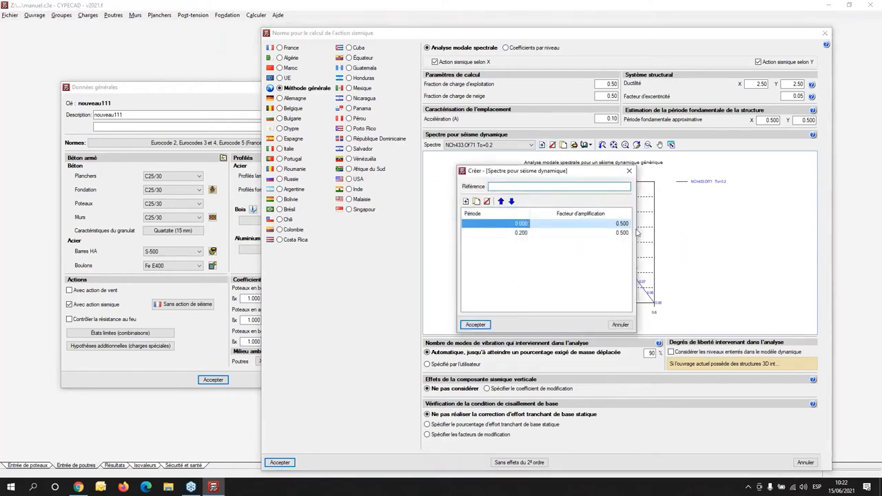
{"action": "left_click", "coordinate": [630, 172]}
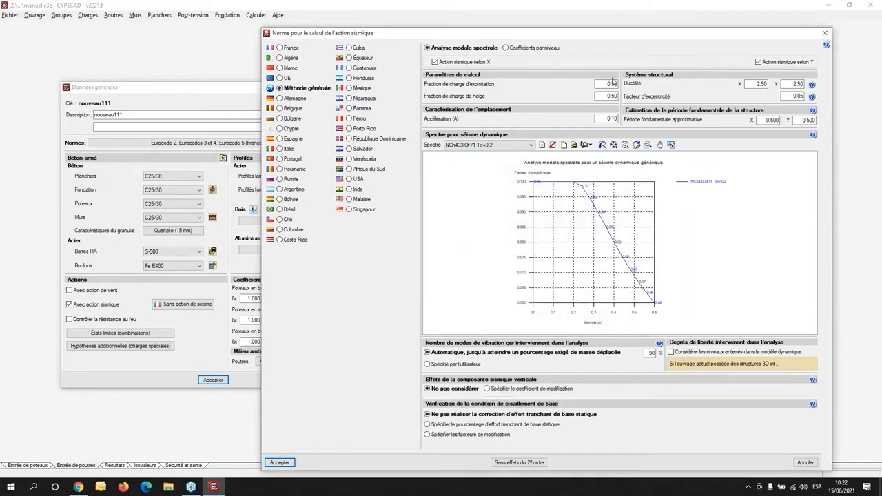
{"action": "scroll", "coordinate": [583, 307], "scroll_direction": "down", "scroll_amount": 2}
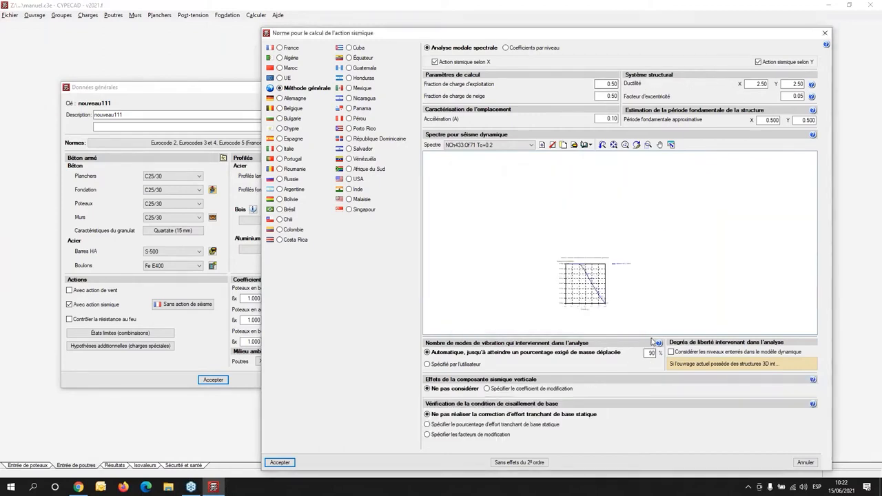
{"action": "scroll", "coordinate": [587, 276], "scroll_direction": "down", "scroll_amount": 1}
{"action": "scroll", "coordinate": [585, 272], "scroll_direction": "up", "scroll_amount": 3}
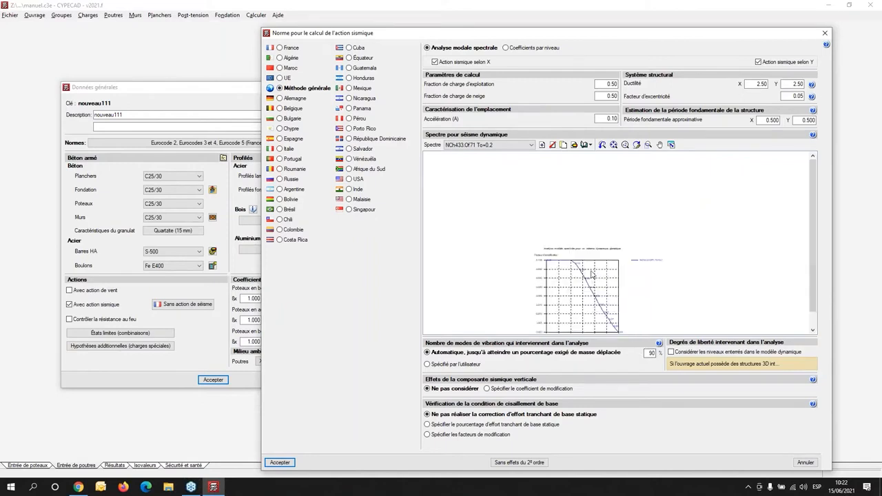
{"action": "middle_click_drag", "start_coordinate": [584, 269], "coordinate": [575, 196]}
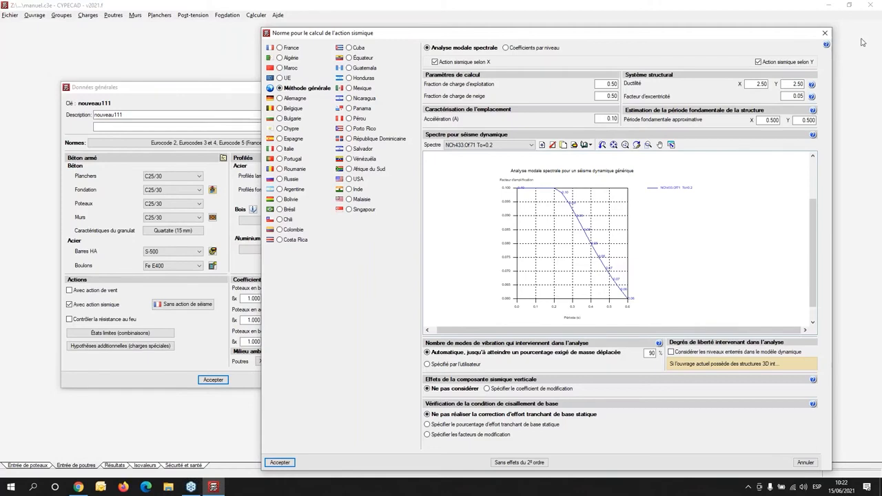
{"action": "left_click", "coordinate": [826, 35]}
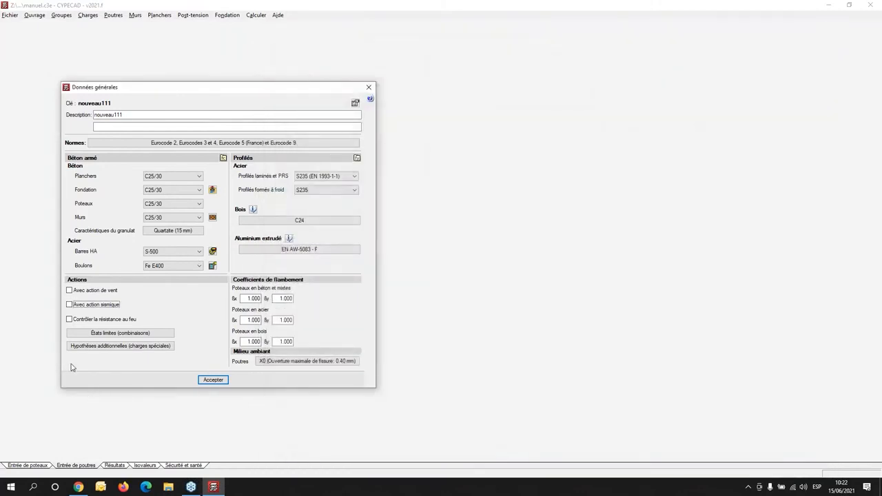
- Enable the fire resistance check, examine its general data for floor groups, and discard it
{"action": "left_click", "coordinate": [69, 320]}
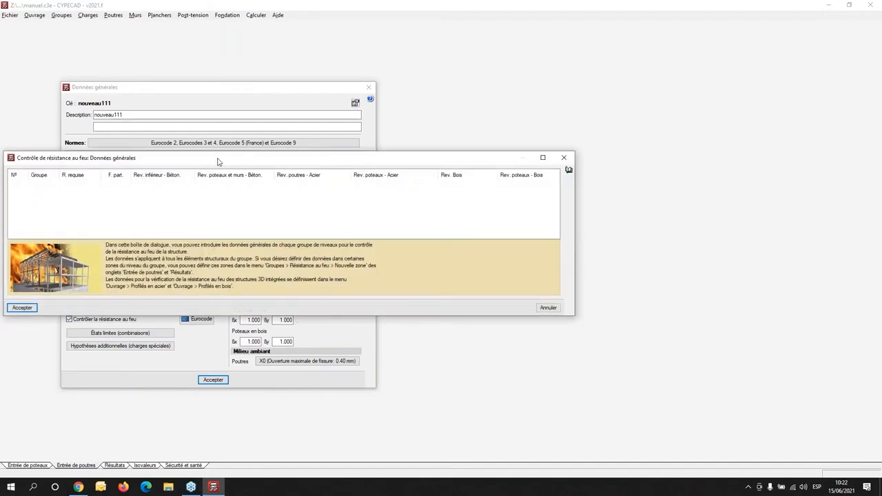
{"action": "left_click_drag", "start_coordinate": [213, 158], "coordinate": [392, 56]}
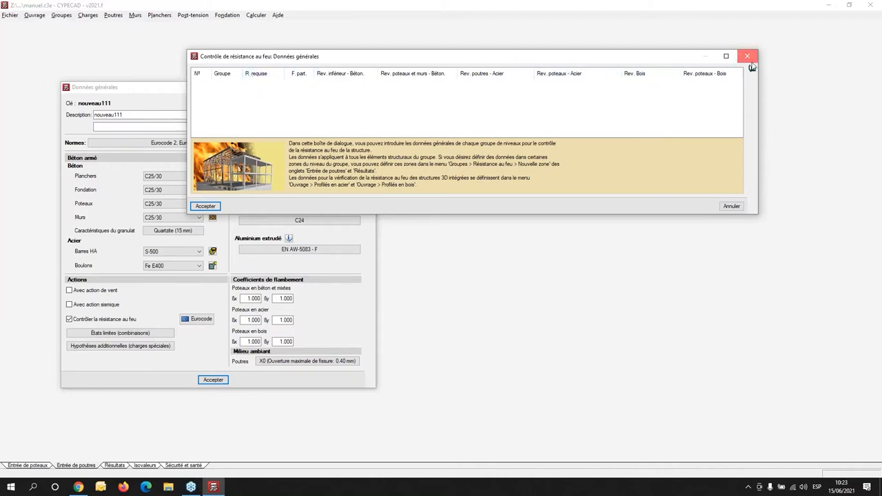
{"action": "left_click", "coordinate": [751, 66]}
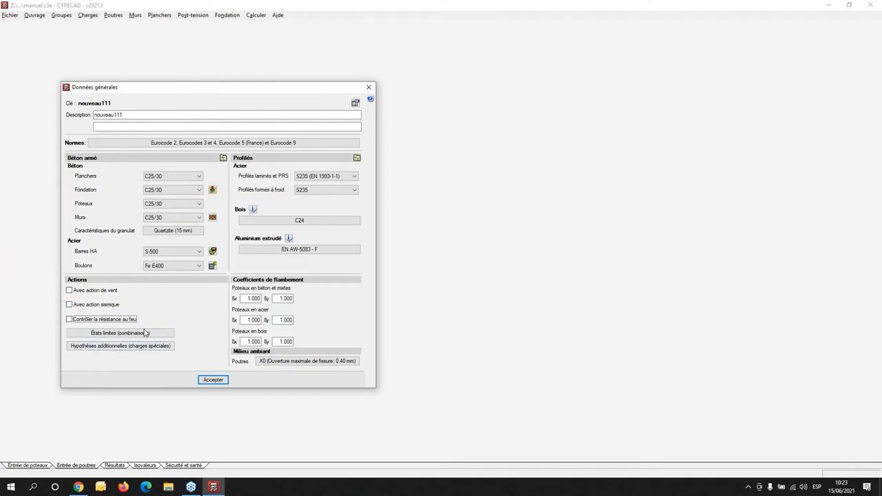
- Review the use category and the automatic and additional load cases, and accept them as they are
{"action": "left_click", "coordinate": [113, 346]}
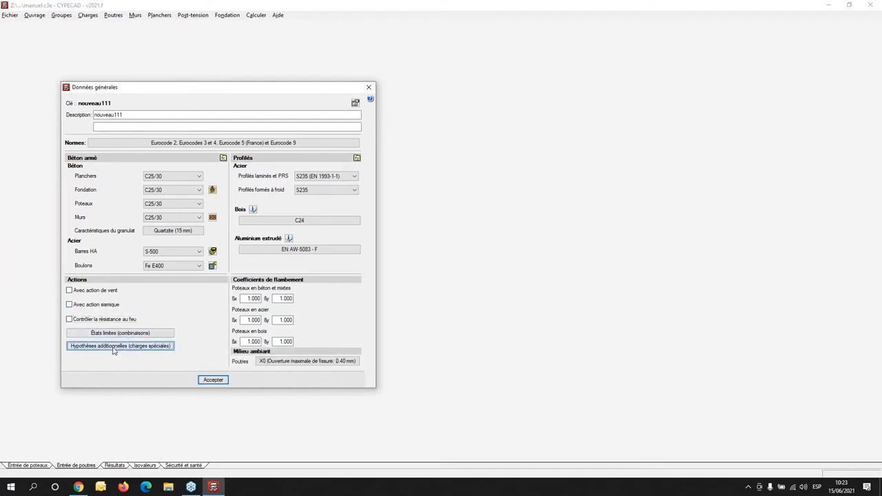
{"action": "left_click_drag", "start_coordinate": [209, 140], "coordinate": [529, 97]}
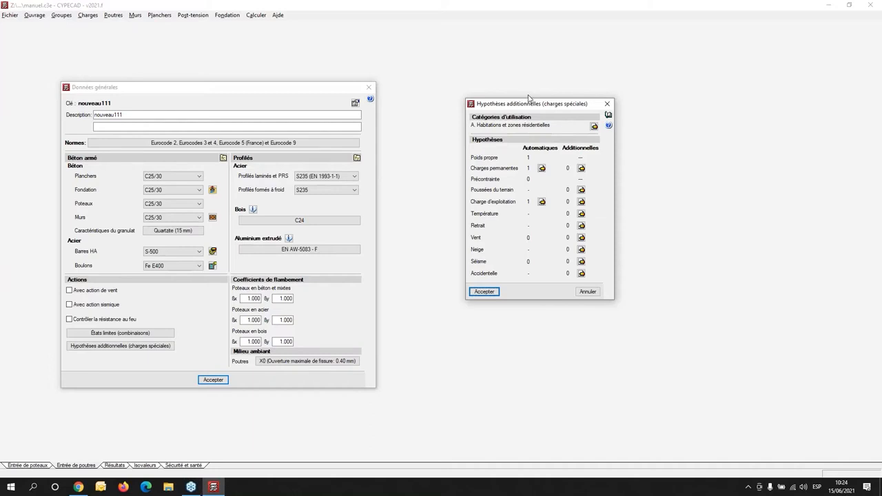
{"action": "left_click", "coordinate": [486, 293]}
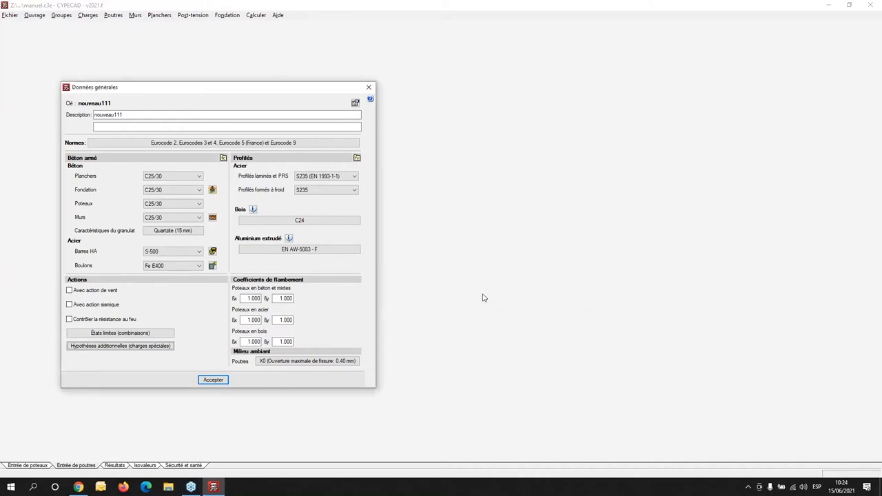
- Accept the general data of the job, acknowledge the P-delta information, and accept the limit states
{"action": "left_click", "coordinate": [212, 380]}
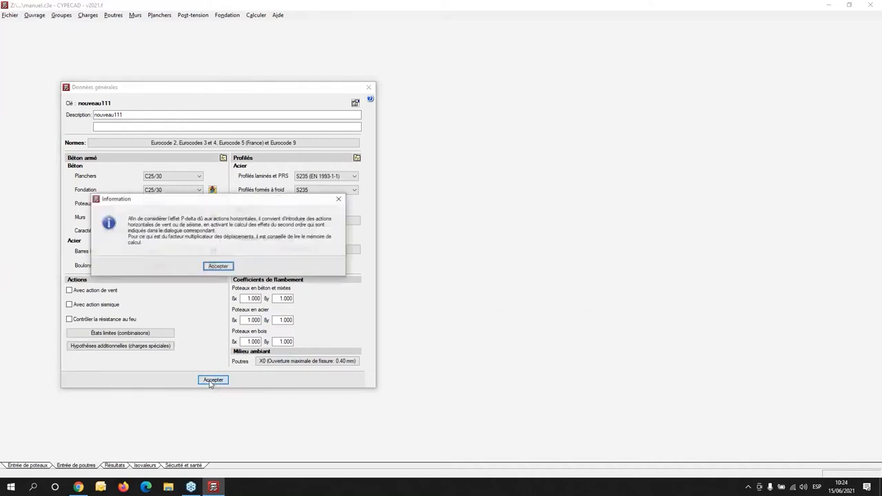
{"action": "left_click", "coordinate": [217, 268]}
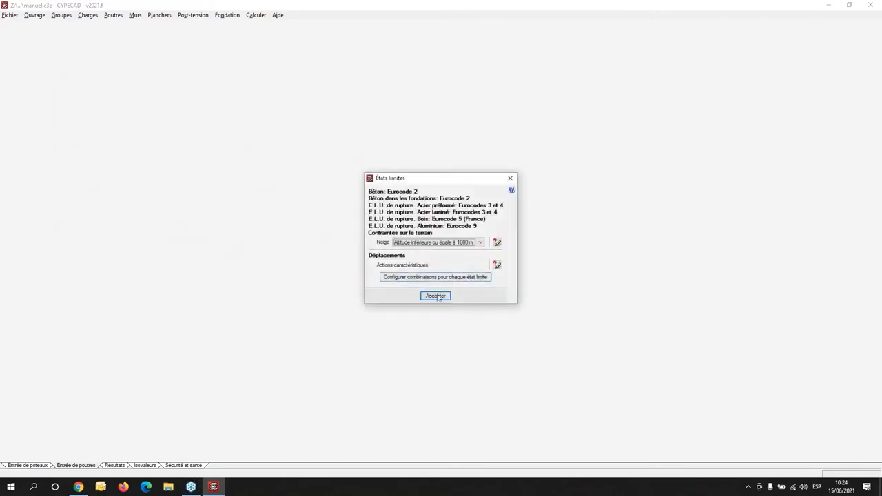
{"action": "left_click", "coordinate": [435, 296]}
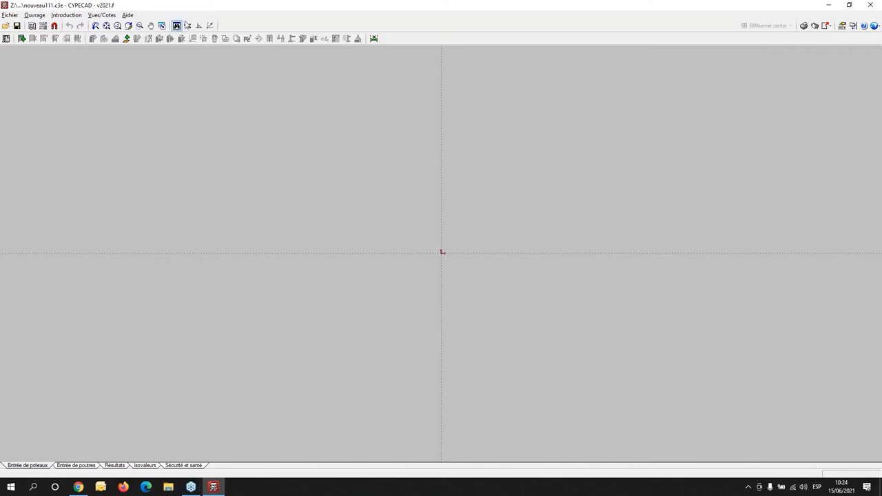
{"action": "left_click", "coordinate": [65, 15]}
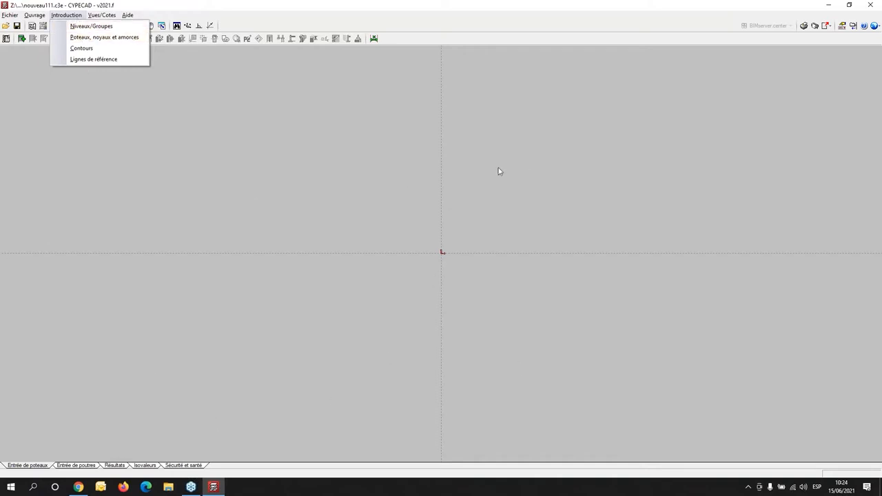
{"action": "key", "text": "Escape"}
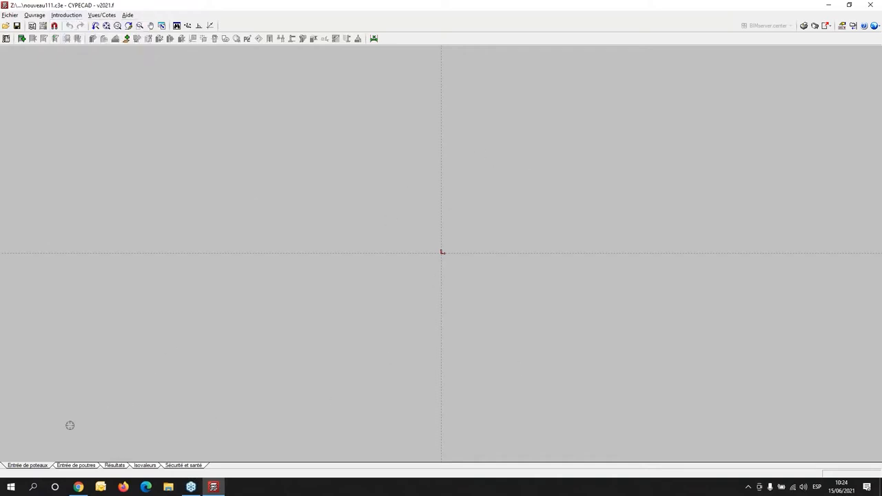
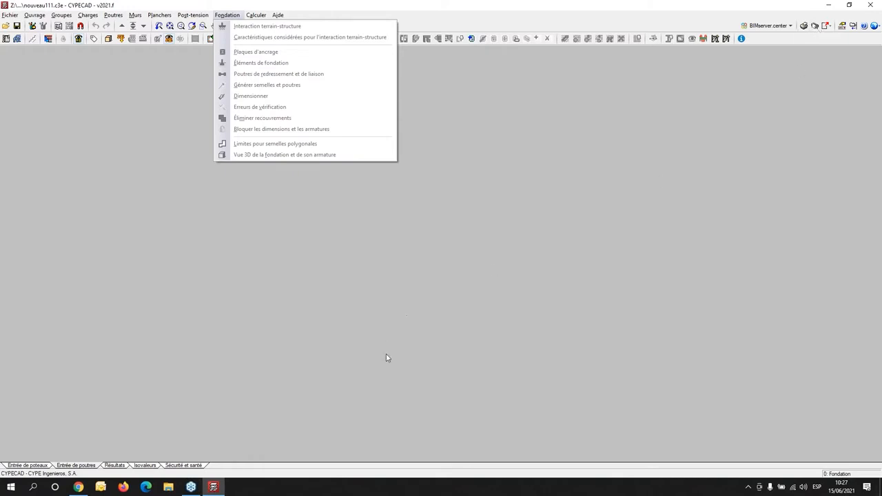
- Switch to column entry and start introducing new levels as independent ones (Libres)
{"action": "left_click", "coordinate": [30, 467]}
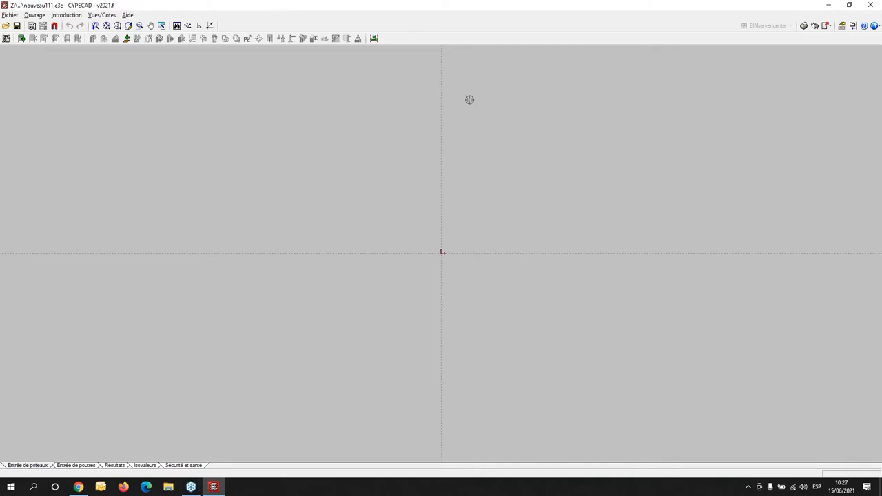
{"action": "left_click", "coordinate": [67, 15]}
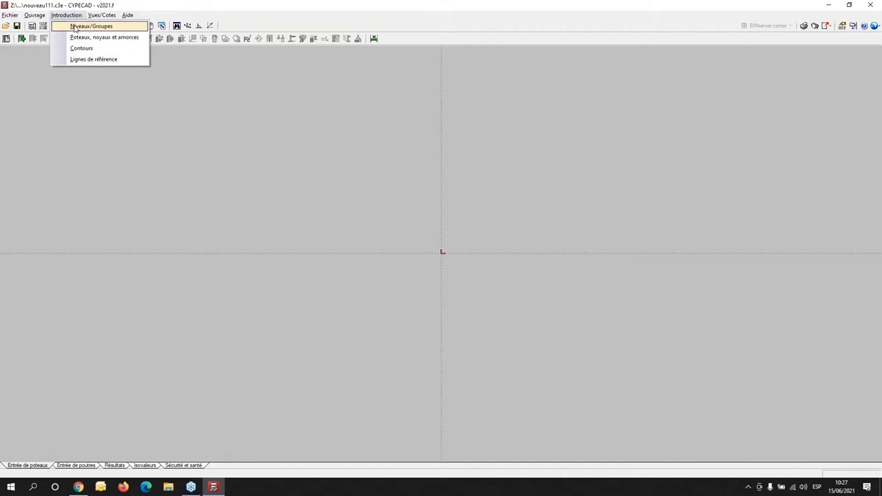
{"action": "left_click", "coordinate": [74, 26]}
{"action": "left_click", "coordinate": [39, 62]}
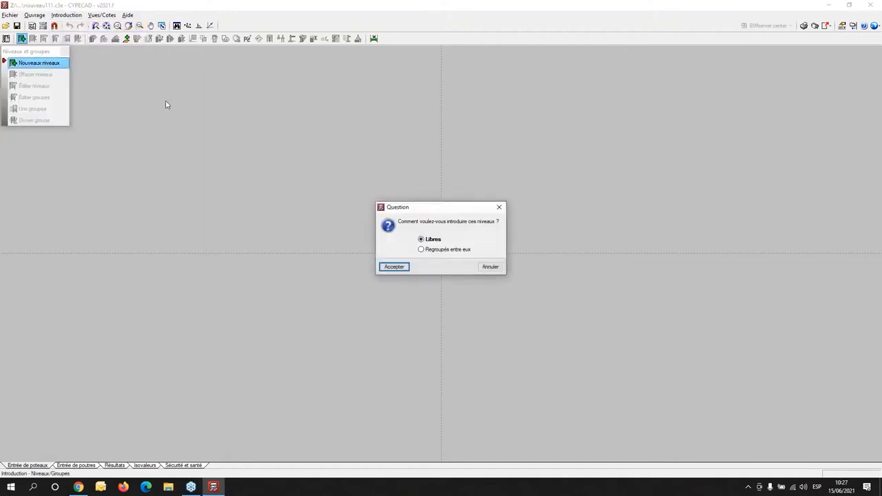
{"action": "left_click", "coordinate": [395, 267]}
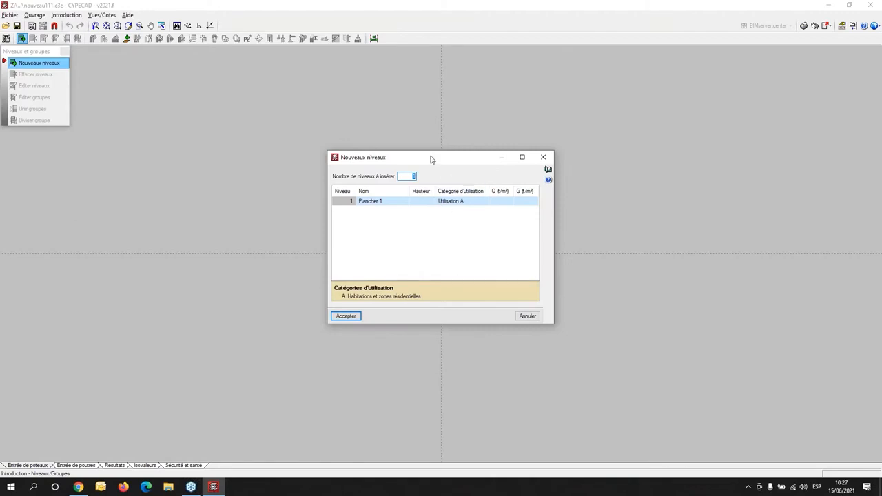
{"action": "left_click_drag", "start_coordinate": [461, 157], "coordinate": [290, 73]}
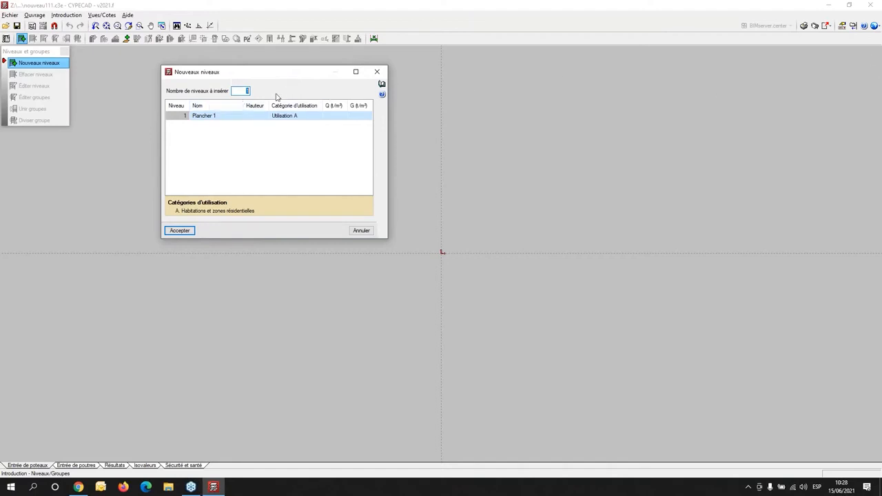
- Set the height of Plancher 1 to 3 m and both its Q and G loads to 0.20 t/m²
{"action": "left_click", "coordinate": [257, 116]}
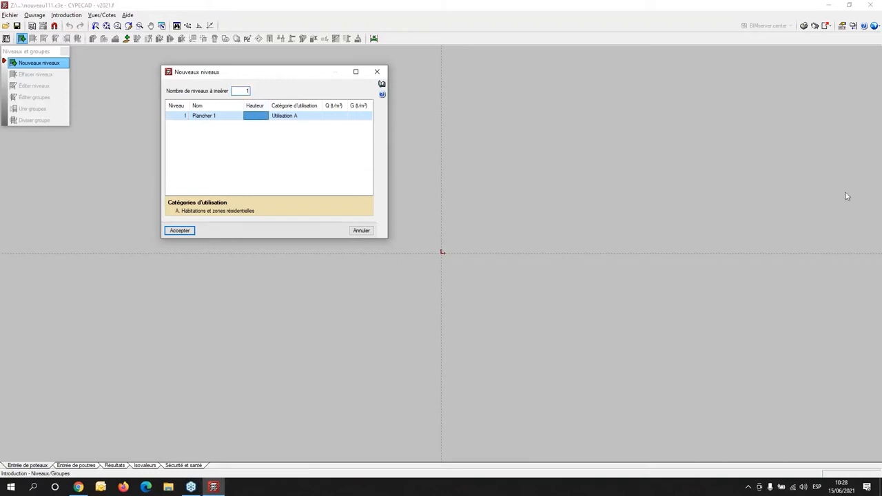
{"action": "type", "text": "3"}
{"action": "key", "text": "Return"}
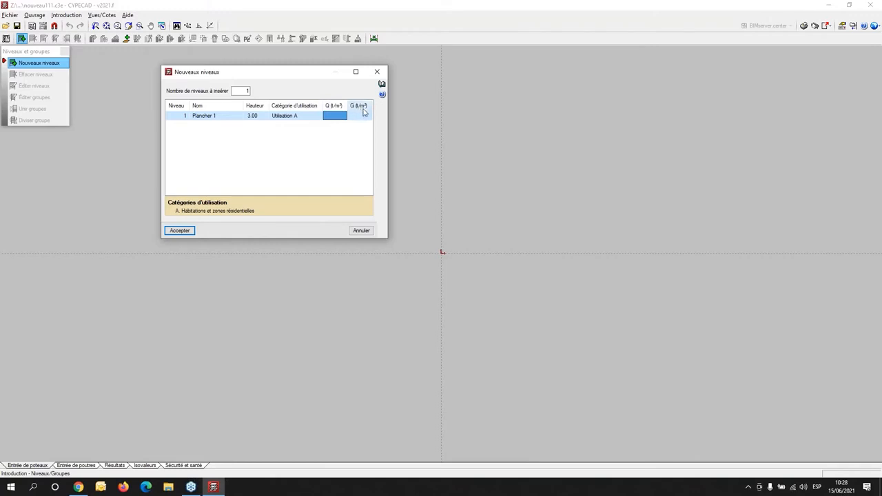
{"action": "left_click", "coordinate": [339, 117]}
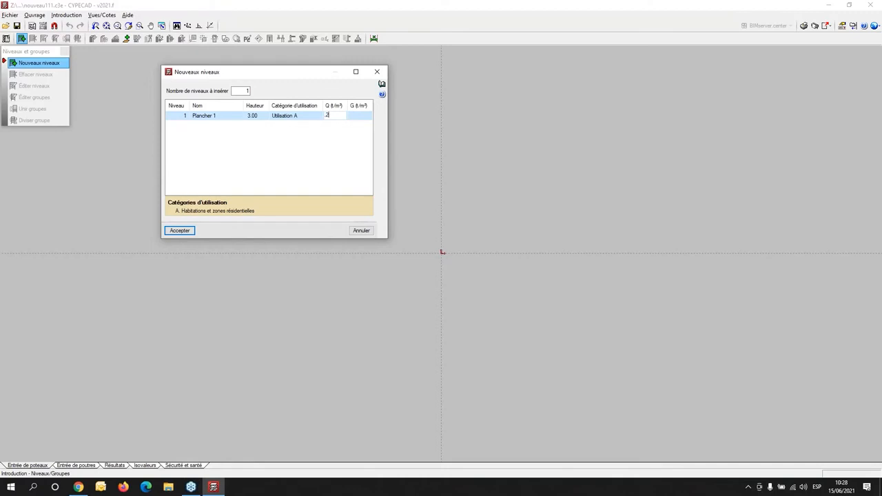
{"action": "type", "text": "2"}
{"action": "key", "text": "Return"}
{"action": "type", "text": "2"}
{"action": "key", "text": "Return"}
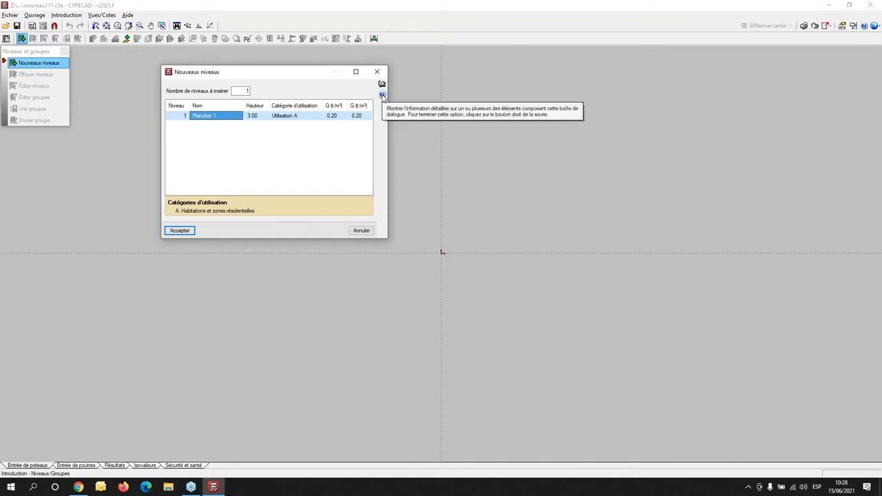
- Read the contextual help for the live load Q of the new level, and leave the help mode
{"action": "left_click", "coordinate": [382, 95]}
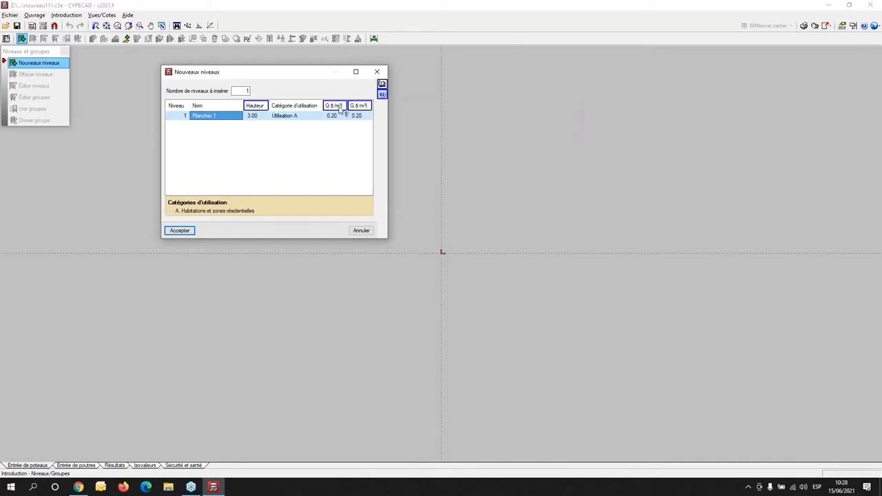
{"action": "mouse_move", "coordinate": [339, 109]}
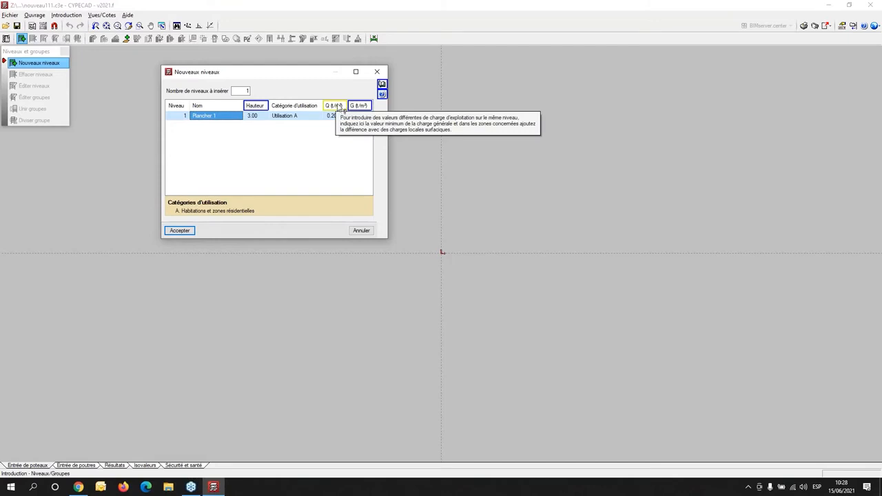
{"action": "left_click", "coordinate": [383, 86]}
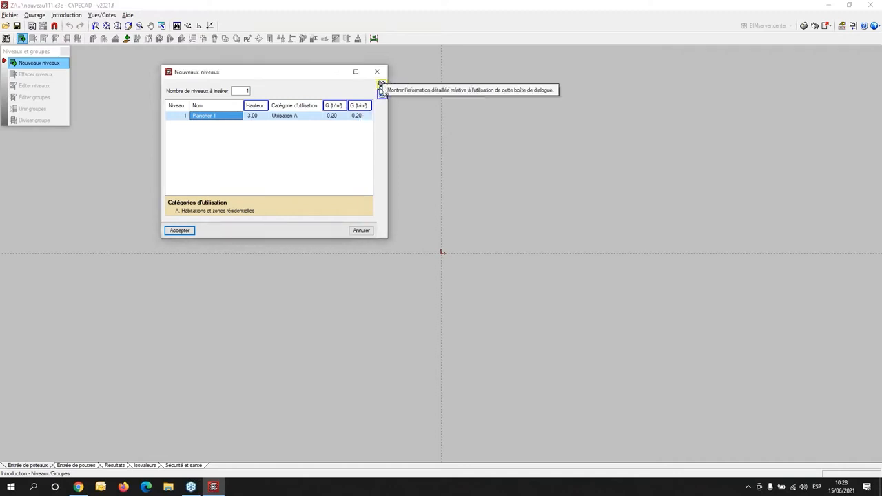
{"action": "right_click", "coordinate": [391, 123]}
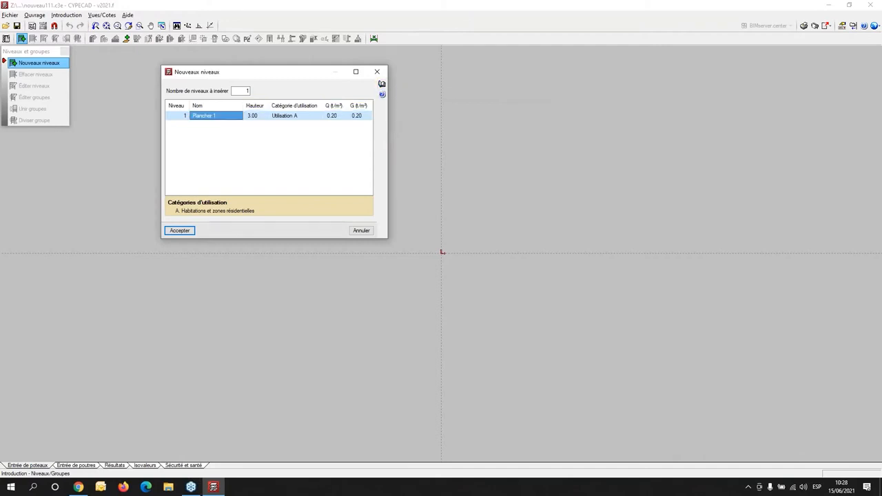
- Read the detailed help on introducing levels and groups, alternating live loads and loads on inclined floors, and close it
{"action": "left_click", "coordinate": [382, 85]}
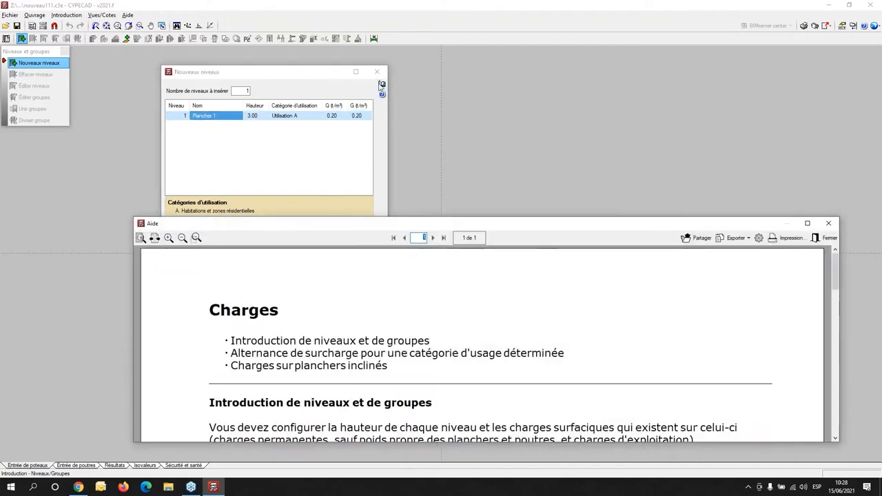
{"action": "left_click", "coordinate": [809, 224]}
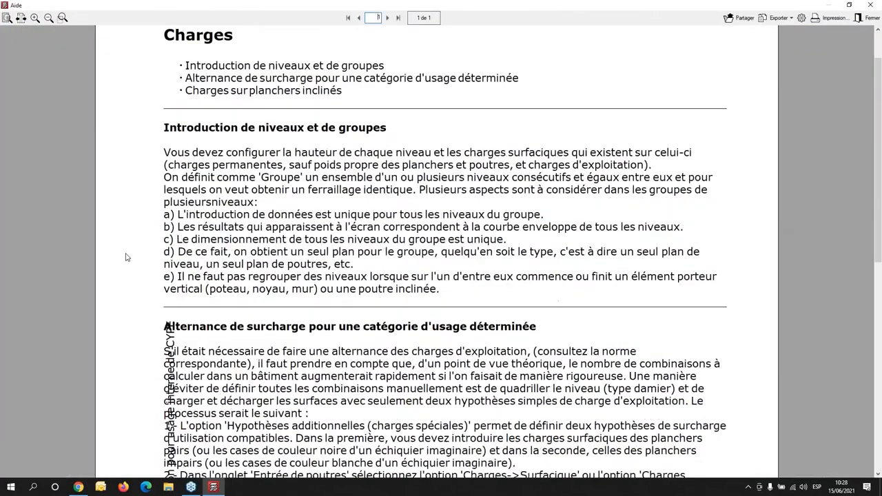
{"action": "scroll", "coordinate": [126, 257], "scroll_direction": "down", "scroll_amount": 3}
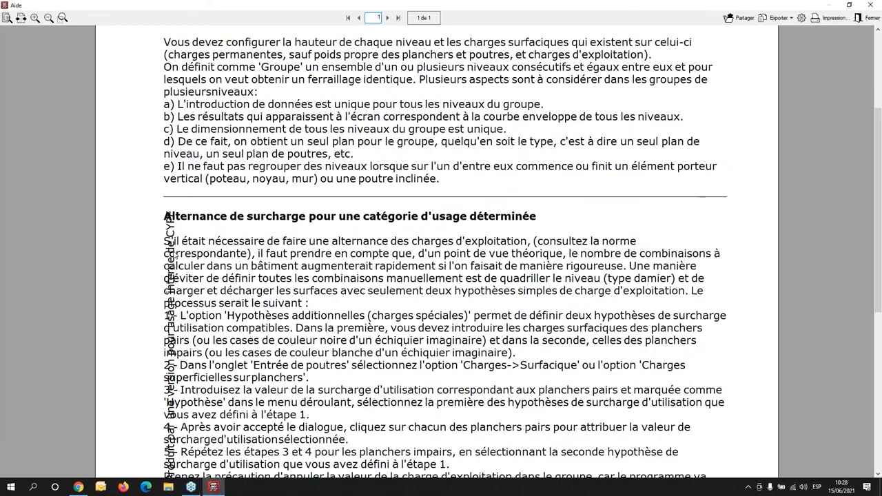
{"action": "scroll", "coordinate": [175, 255], "scroll_direction": "down", "scroll_amount": 3}
{"action": "scroll", "coordinate": [176, 254], "scroll_direction": "down", "scroll_amount": 6}
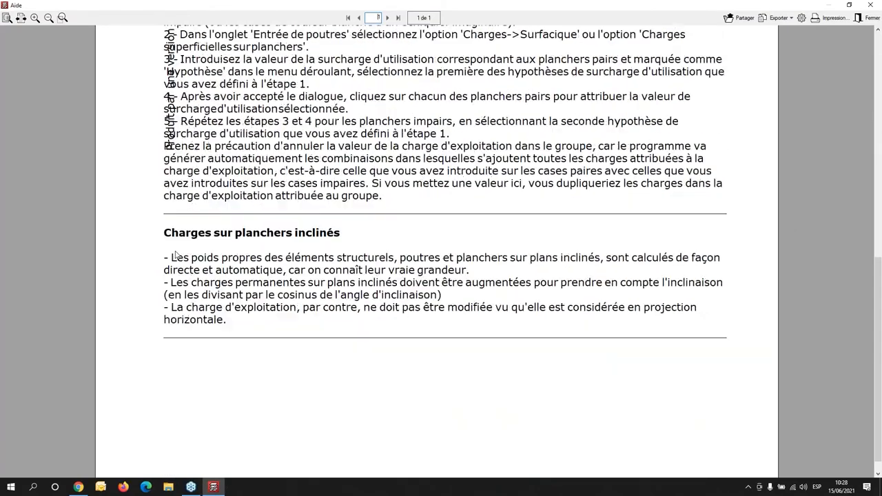
{"action": "scroll", "coordinate": [176, 255], "scroll_direction": "down", "scroll_amount": 1}
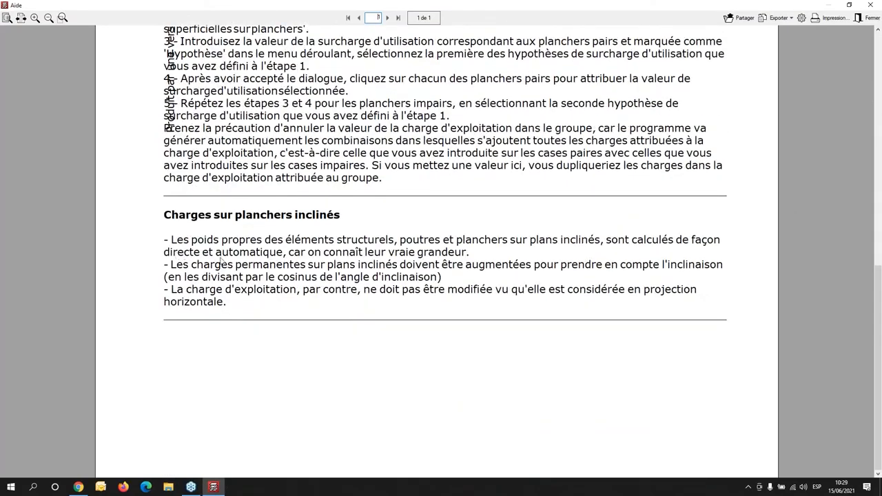
{"action": "scroll", "coordinate": [443, 296], "scroll_direction": "up", "scroll_amount": 6}
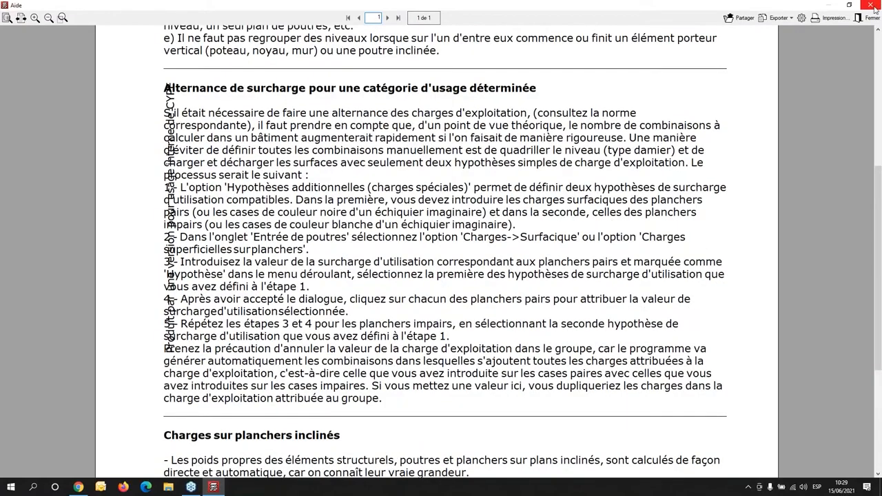
{"action": "left_click", "coordinate": [876, 7]}
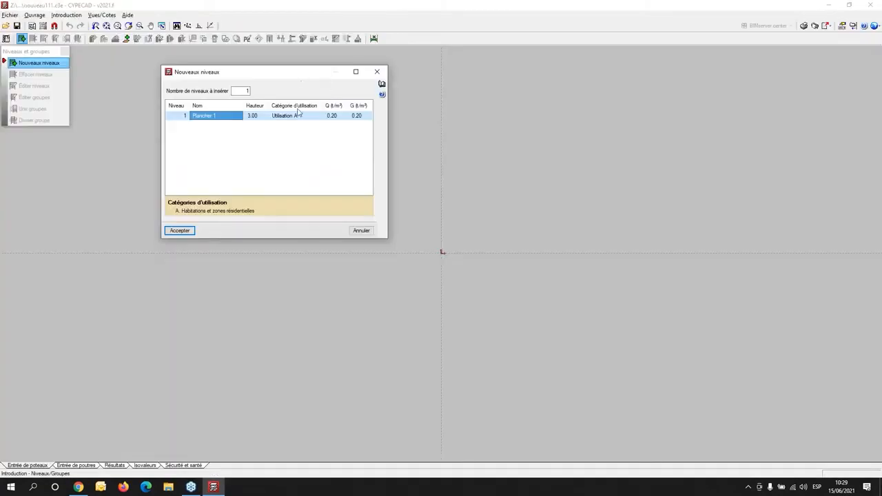
- Accept the new level Plancher 1 and begin defining a new column
{"action": "left_click_drag", "start_coordinate": [300, 77], "coordinate": [250, 75]}
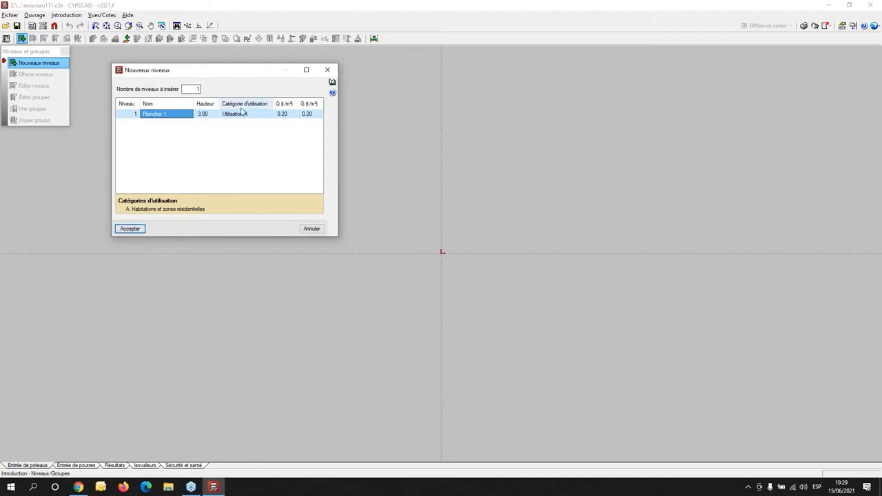
{"action": "left_click", "coordinate": [133, 230]}
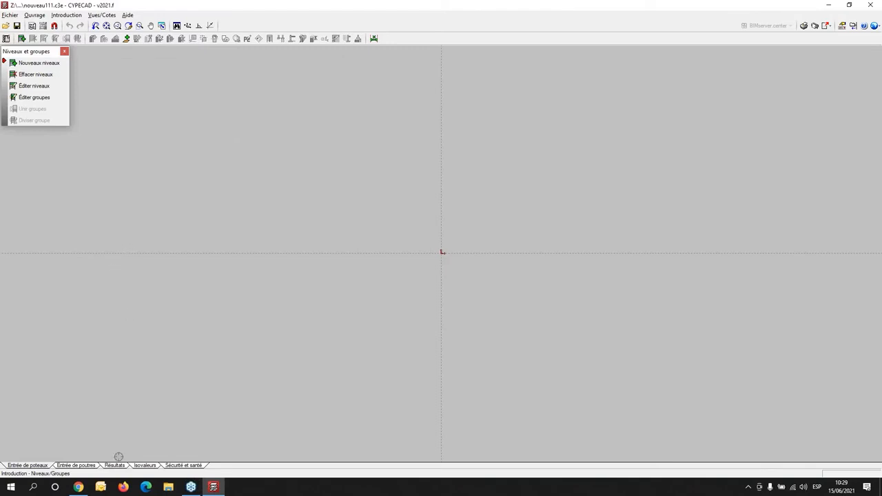
{"action": "left_click", "coordinate": [61, 17]}
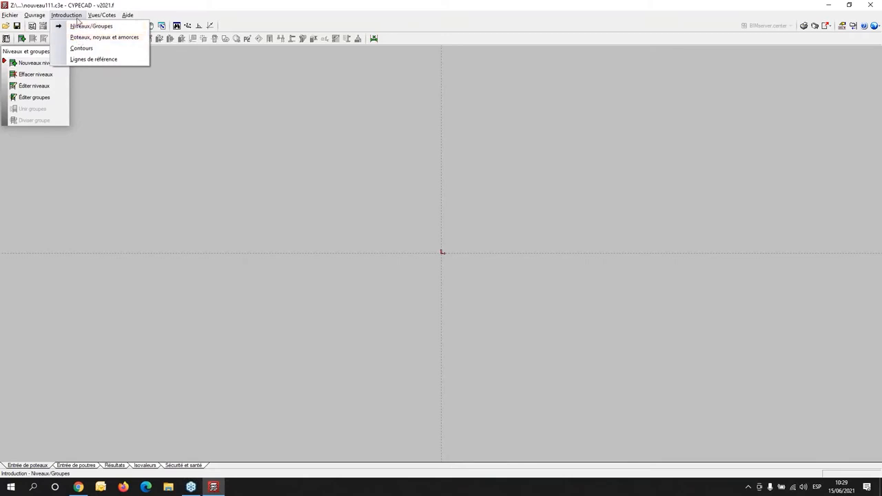
{"action": "left_click", "coordinate": [85, 38]}
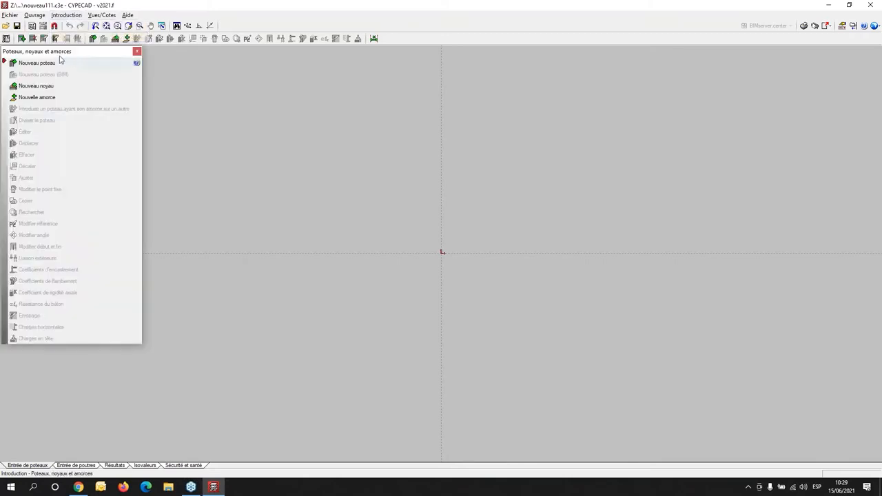
{"action": "left_click", "coordinate": [36, 64]}
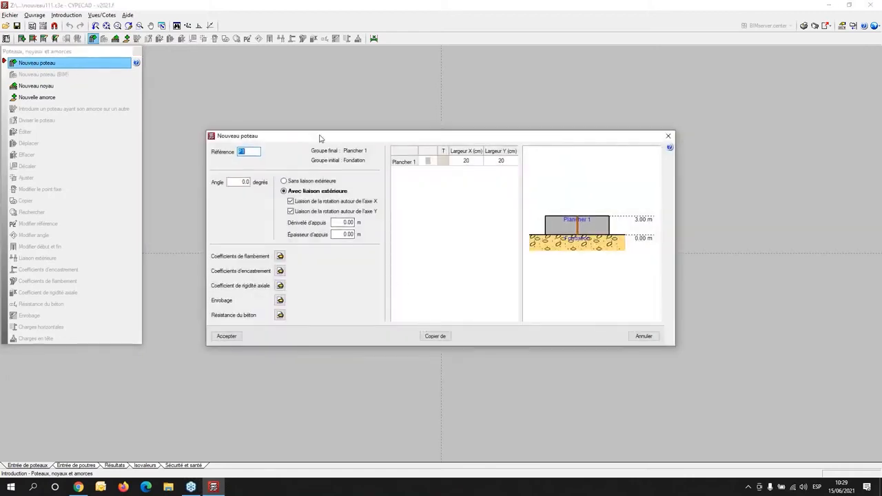
{"action": "left_click_drag", "start_coordinate": [319, 138], "coordinate": [299, 76]}
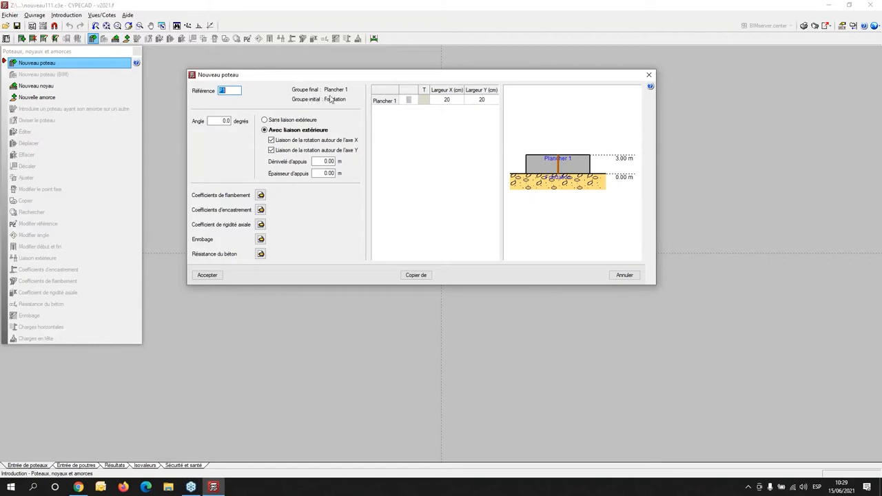
- Examine the section materials and types available for the column, discard the section settings, and check the column's angle
{"action": "left_click", "coordinate": [409, 102]}
{"action": "left_click", "coordinate": [409, 101]}
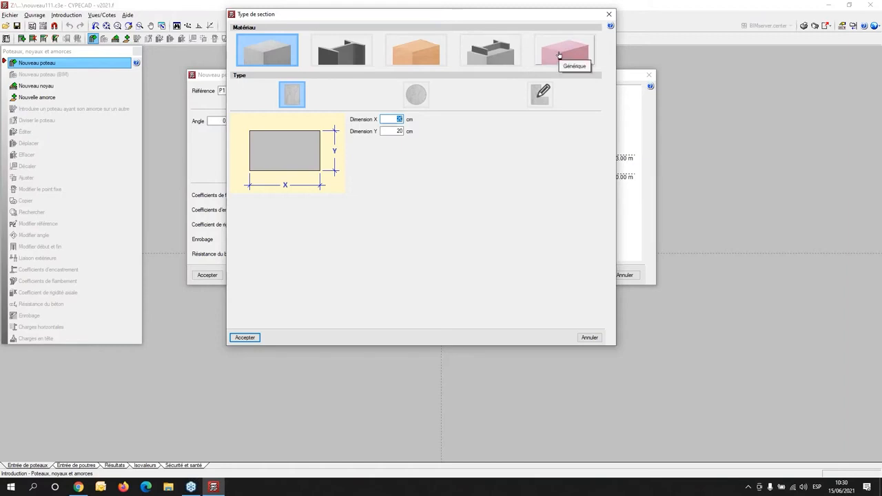
{"action": "left_click", "coordinate": [609, 14]}
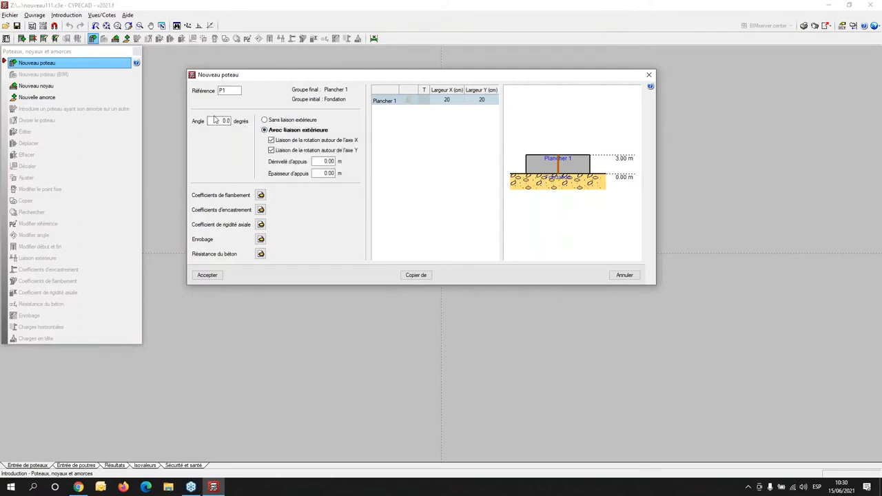
{"action": "left_click_drag", "start_coordinate": [220, 120], "coordinate": [269, 124]}
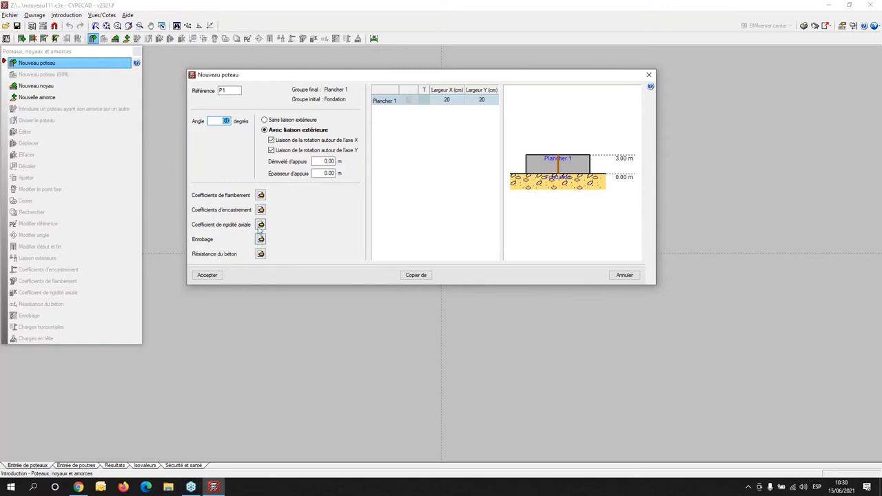
- Set the column's rectangular concrete section to 30 × 30 cm and accept the column definition for placement
{"action": "left_click", "coordinate": [410, 102]}
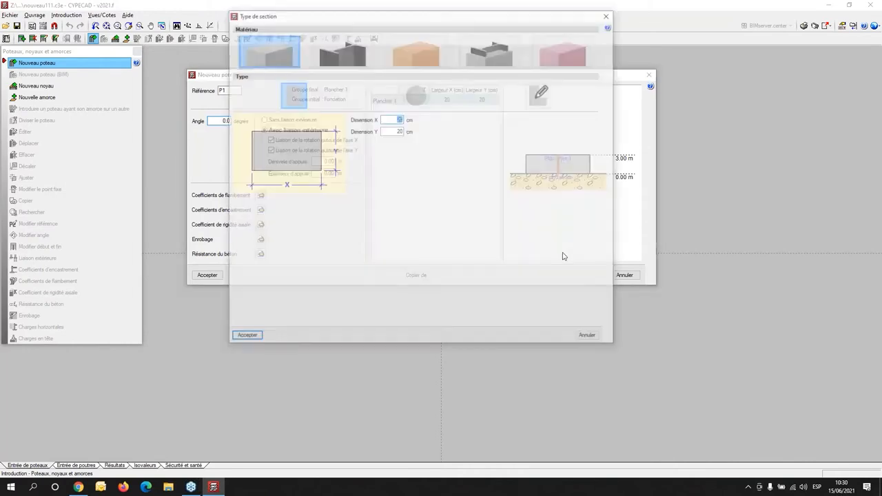
{"action": "type", "text": "30"}
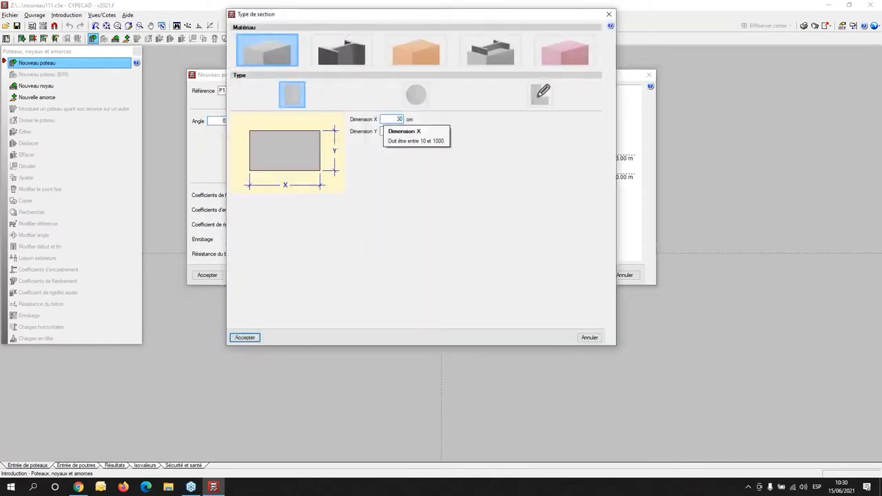
{"action": "key", "text": "Tab"}
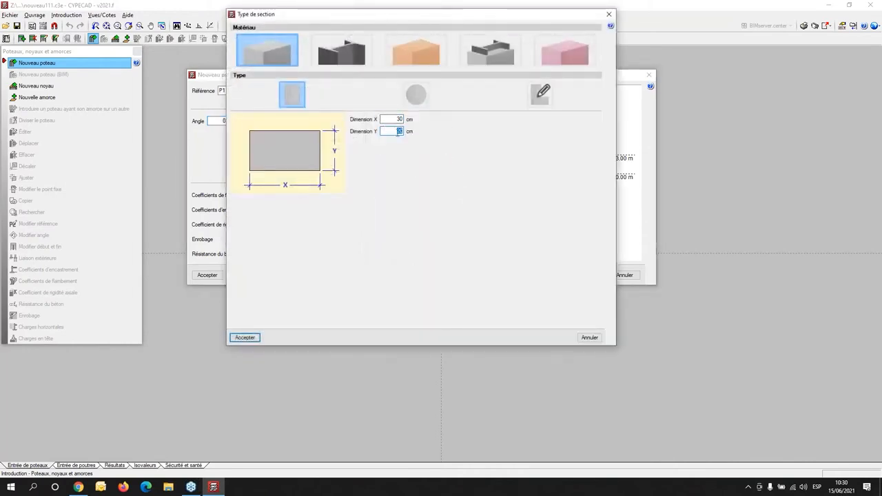
{"action": "type", "text": "30"}
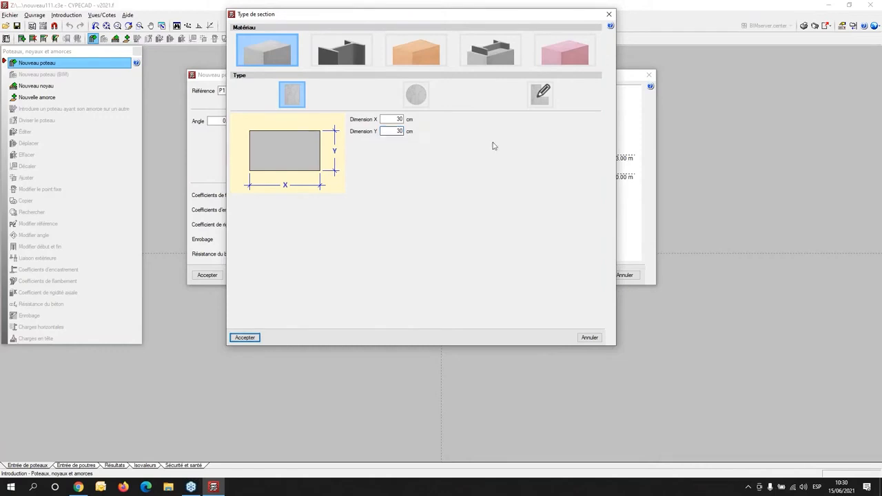
{"action": "left_click", "coordinate": [245, 338]}
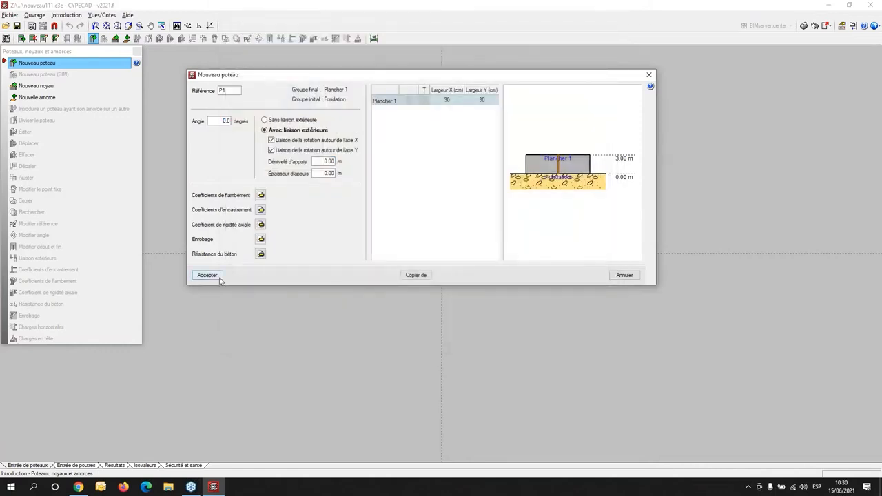
{"action": "left_click", "coordinate": [207, 275]}
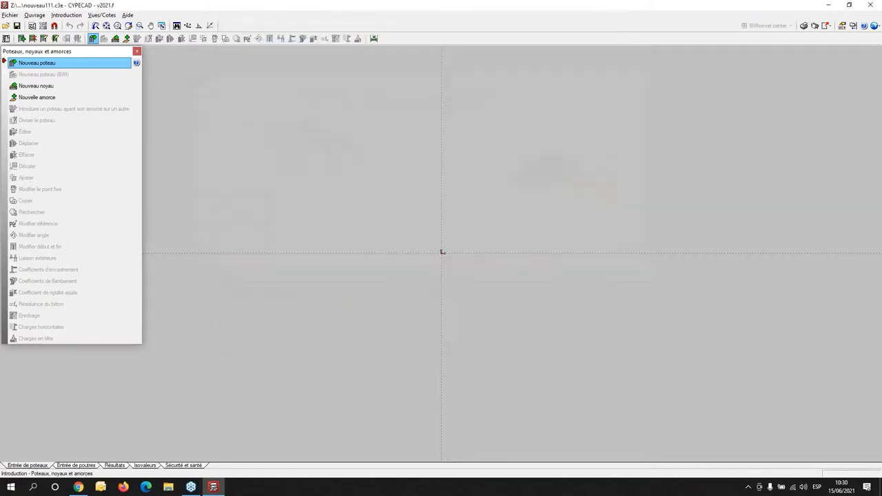
- Place the first 30 × 30 cm column at the crossing of the reference axes
{"action": "left_click", "coordinate": [441, 253]}
{"action": "scroll", "coordinate": [513, 248], "scroll_direction": "up", "scroll_amount": 2}
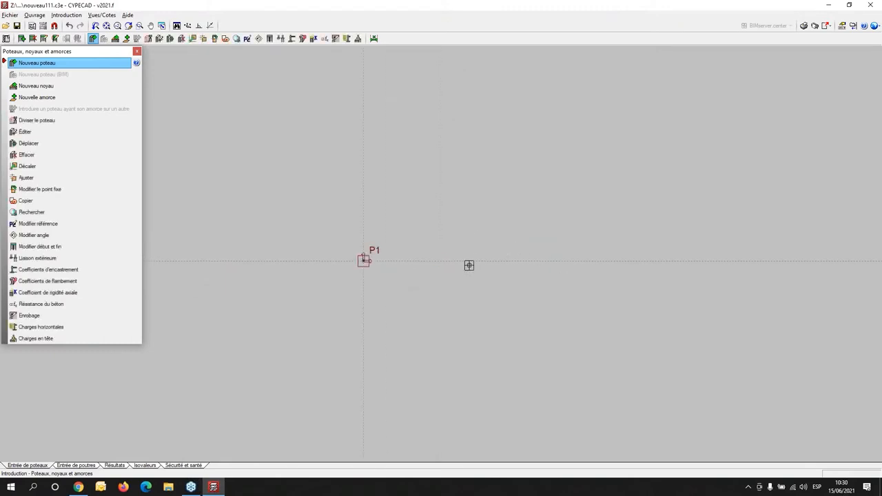
{"action": "scroll", "coordinate": [388, 285], "scroll_direction": "up", "scroll_amount": 2}
{"action": "middle_click_drag", "start_coordinate": [353, 233], "coordinate": [314, 304]}
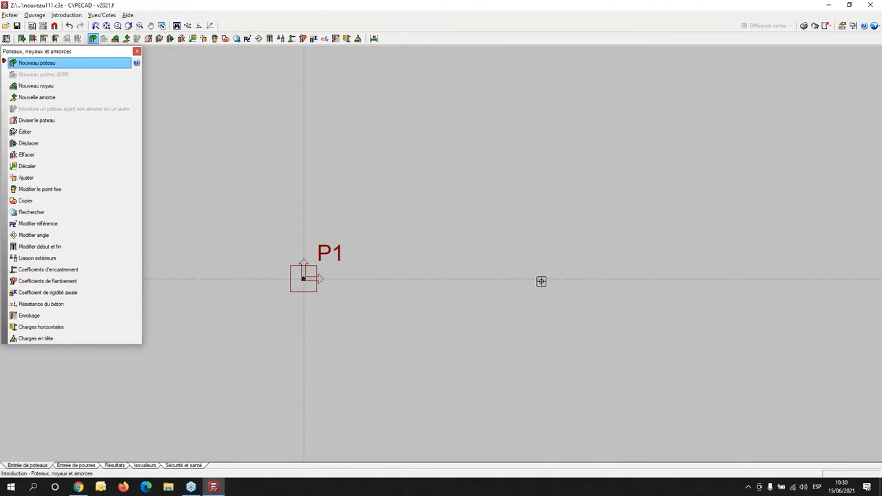
{"action": "scroll", "coordinate": [572, 278], "scroll_direction": "down", "scroll_amount": 3}
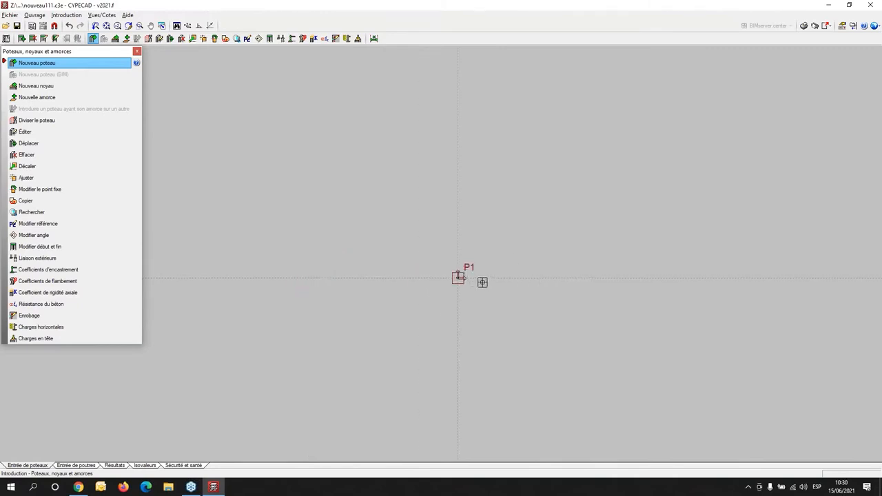
{"action": "scroll", "coordinate": [454, 108], "scroll_direction": "down", "scroll_amount": 1}
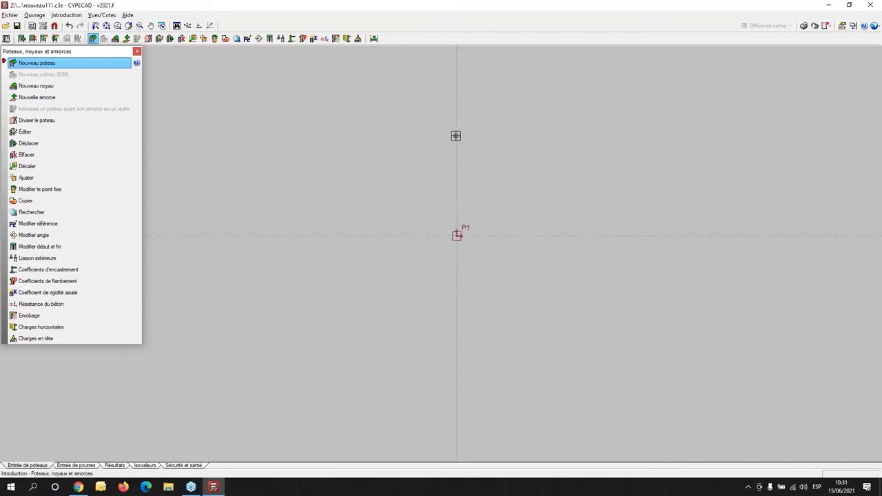
- Place a second column on the horizontal axis, 5 m to the right of column P1
{"action": "middle_click_drag", "start_coordinate": [461, 161], "coordinate": [389, 257]}
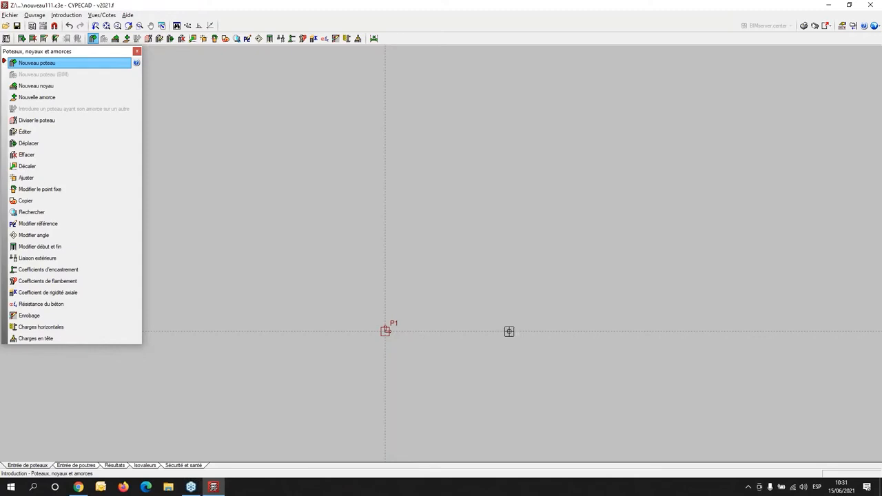
{"action": "scroll", "coordinate": [496, 333], "scroll_direction": "up", "scroll_amount": 3}
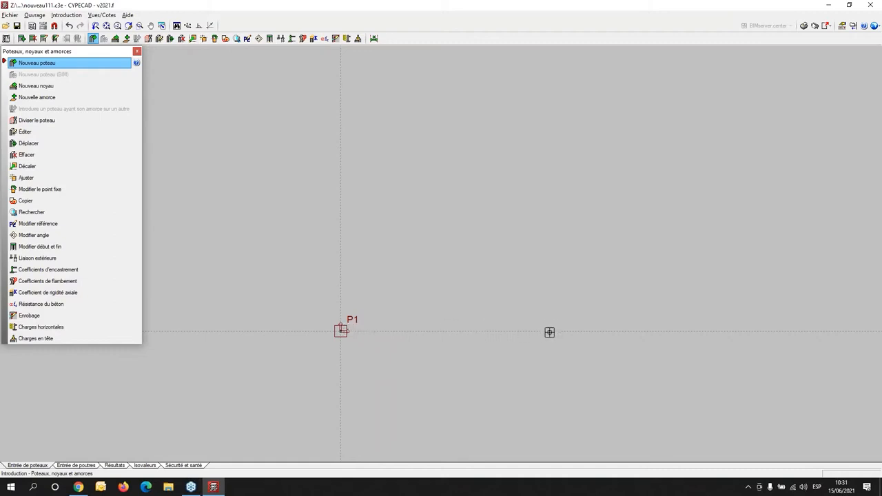
{"action": "key", "text": "Tab"}
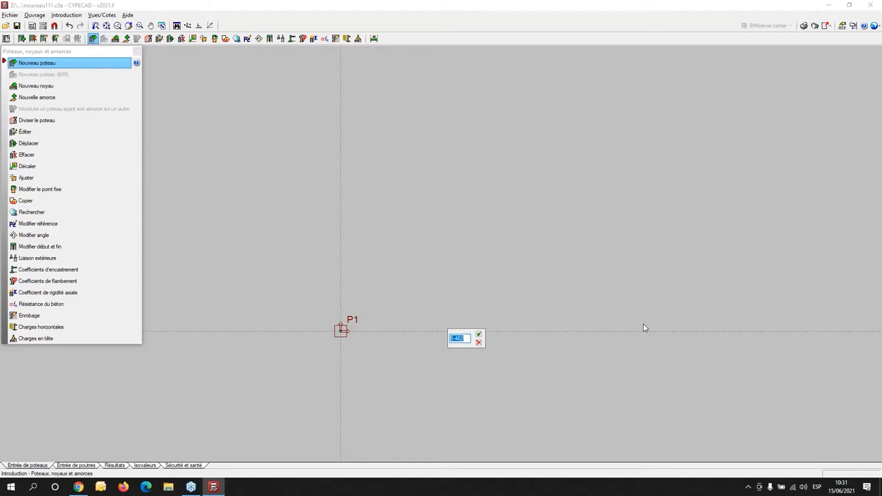
{"action": "type", "text": "5.000"}
{"action": "key", "text": "Return"}
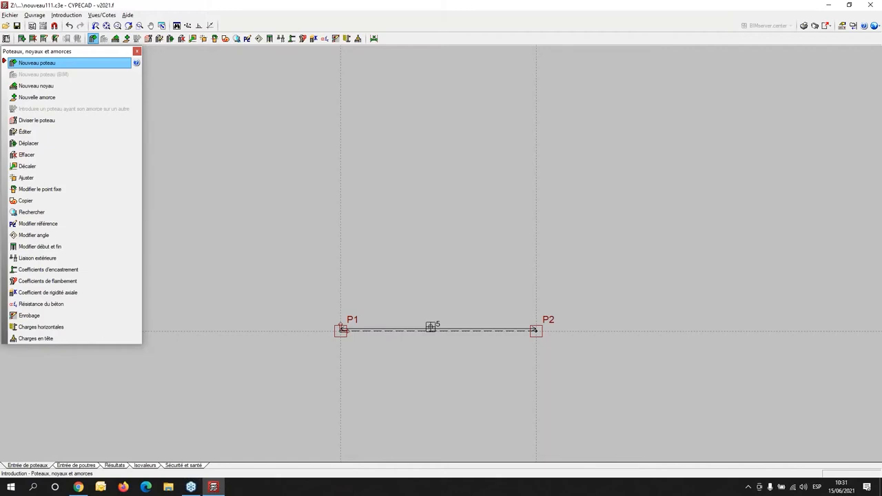
- Place a third column 4 m above P1 and a fourth where the axes of P2 and P3 cross
{"action": "left_click", "coordinate": [339, 214]}
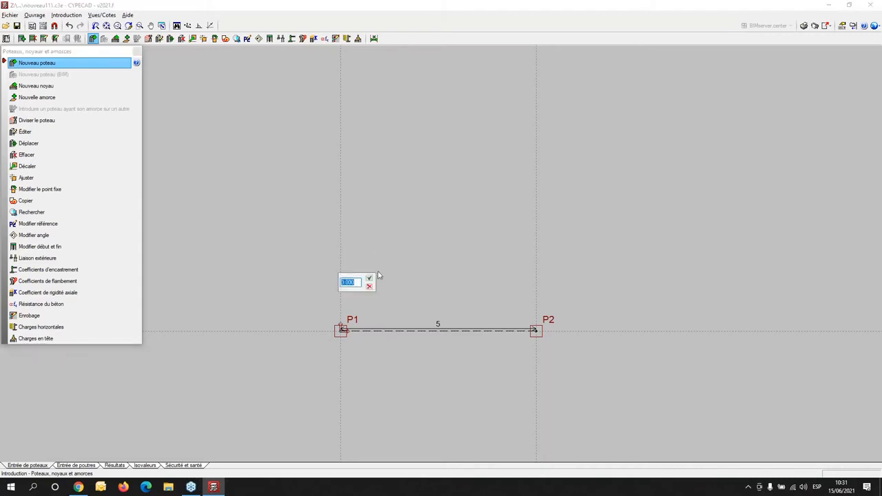
{"action": "type", "text": "4.000"}
{"action": "key", "text": "Return"}
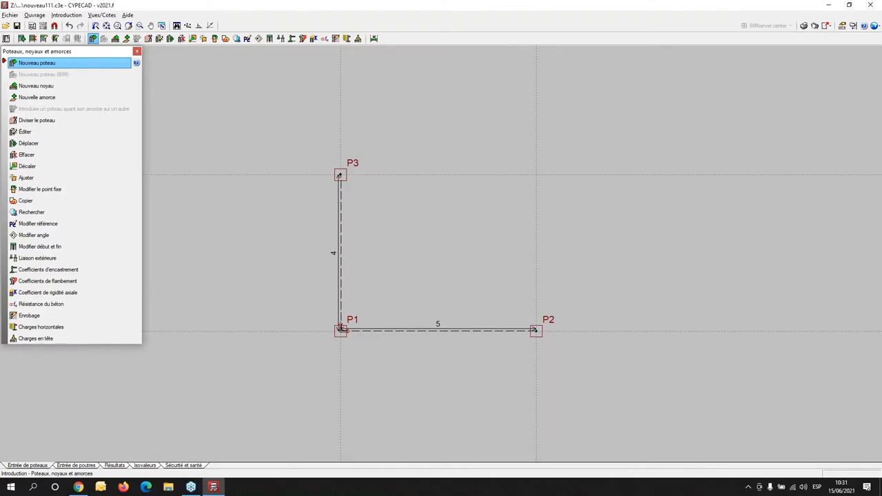
{"action": "left_click", "coordinate": [536, 175]}
{"action": "scroll", "coordinate": [539, 333], "scroll_direction": "down", "scroll_amount": 2}
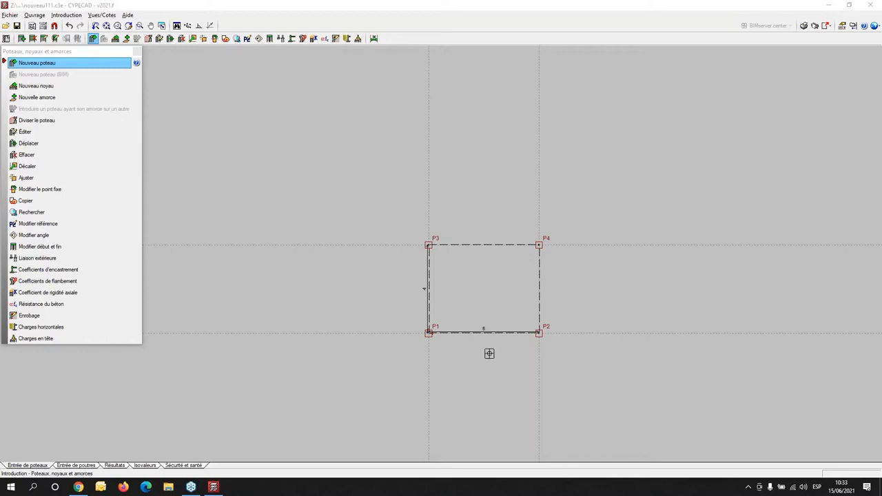
{"action": "scroll", "coordinate": [490, 354], "scroll_direction": "up", "scroll_amount": 2}
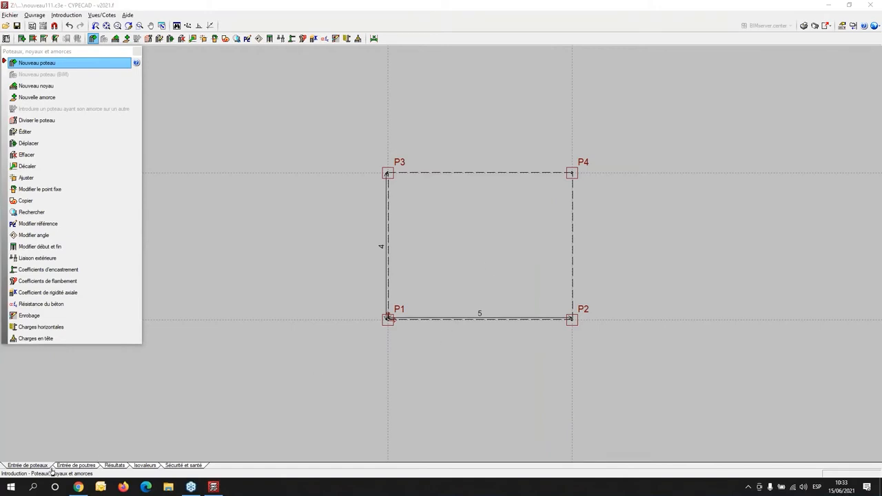
- Switch to beam entry, inspect the four columns in the building's 3D view, and close that view
{"action": "left_click", "coordinate": [75, 466]}
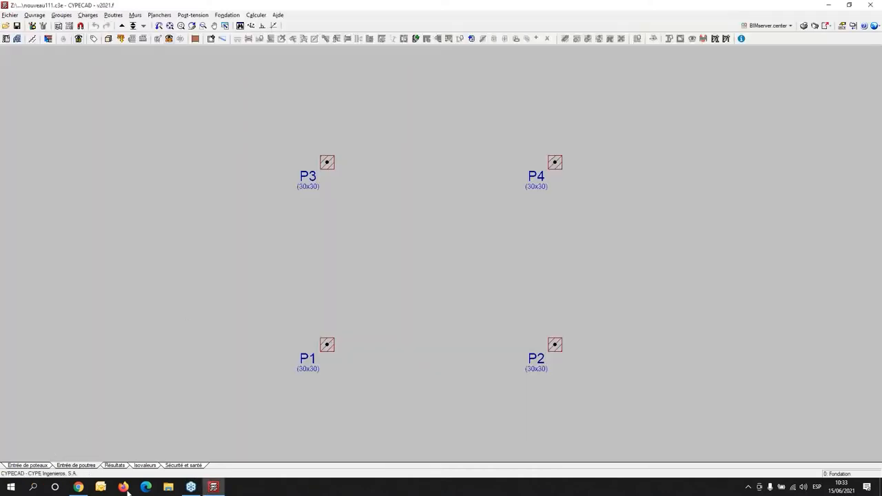
{"action": "left_click", "coordinate": [108, 39]}
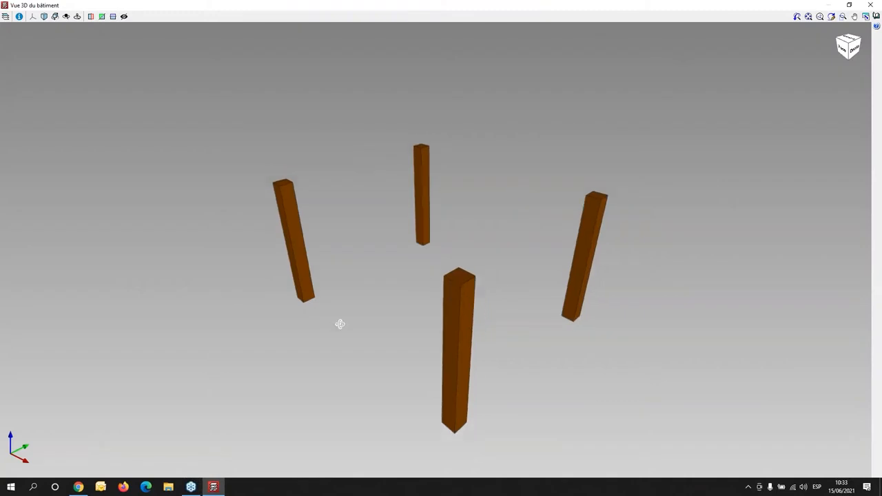
{"action": "middle_click_drag", "start_coordinate": [389, 339], "coordinate": [479, 332]}
{"action": "left_click", "coordinate": [873, 4]}
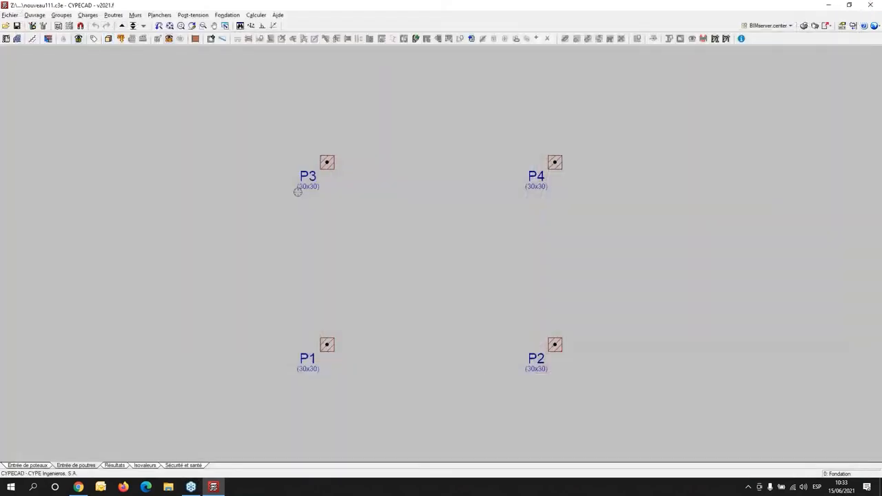
- View the columns in the plan of group Plancher 1, and return to the Fondation group
{"action": "left_click", "coordinate": [133, 26]}
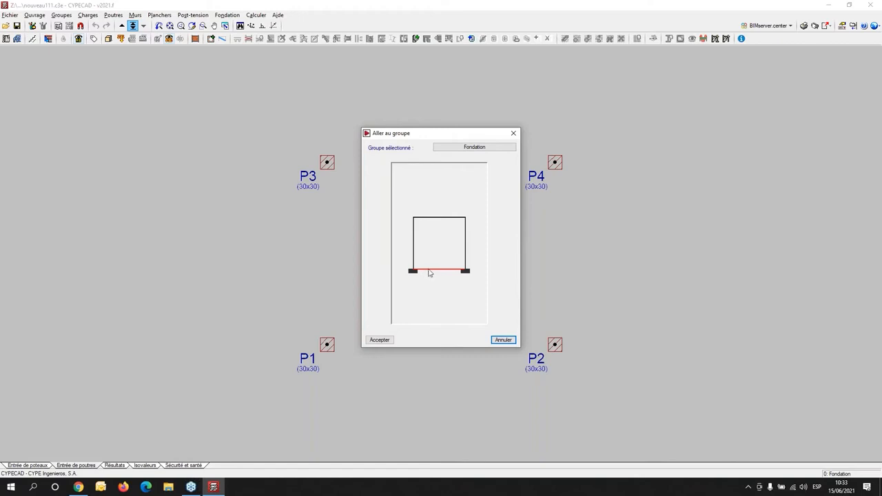
{"action": "left_click", "coordinate": [427, 220]}
{"action": "left_click", "coordinate": [427, 218]}
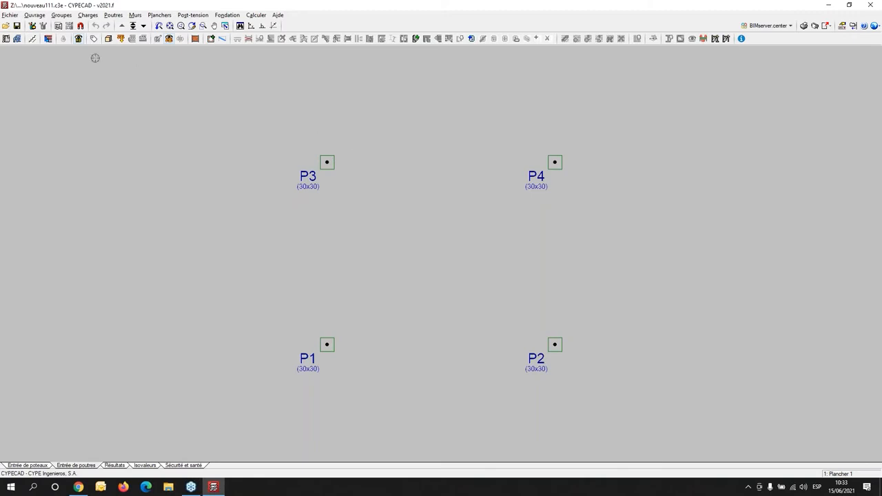
{"action": "left_click", "coordinate": [132, 26]}
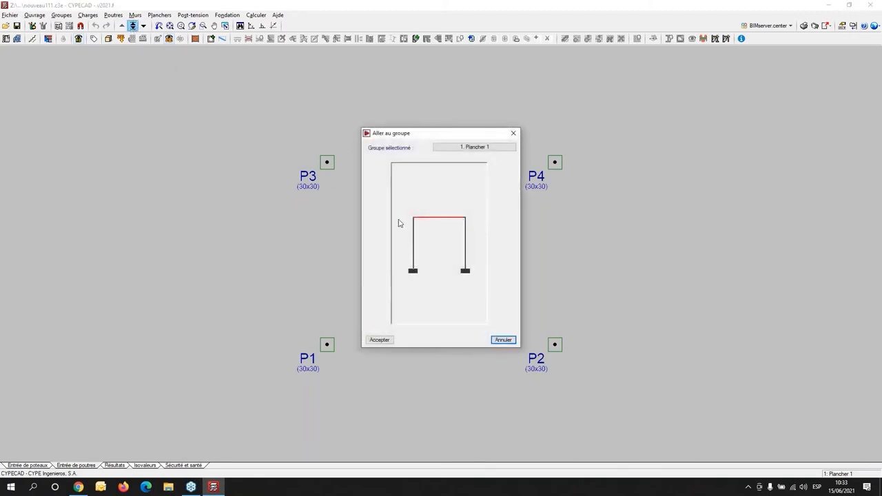
{"action": "left_click", "coordinate": [435, 268]}
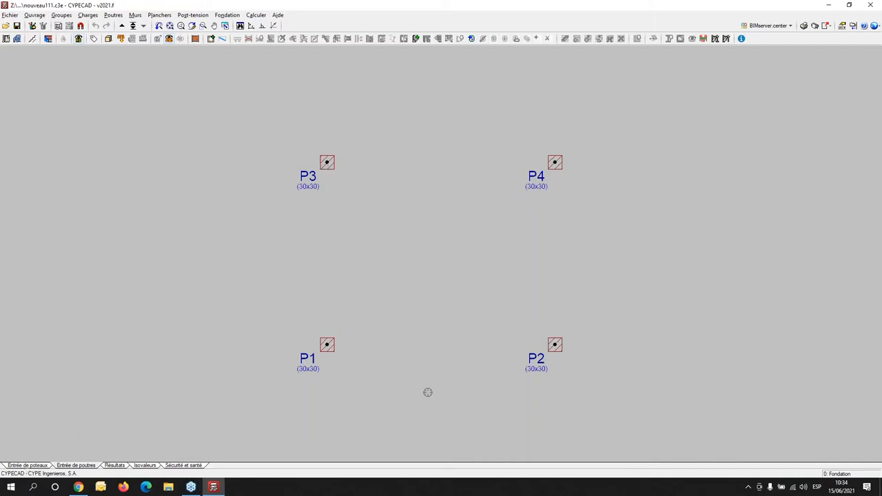
{"action": "scroll", "coordinate": [565, 251], "scroll_direction": "down", "scroll_amount": 2}
{"action": "middle_click_drag", "start_coordinate": [567, 255], "coordinate": [450, 264]}
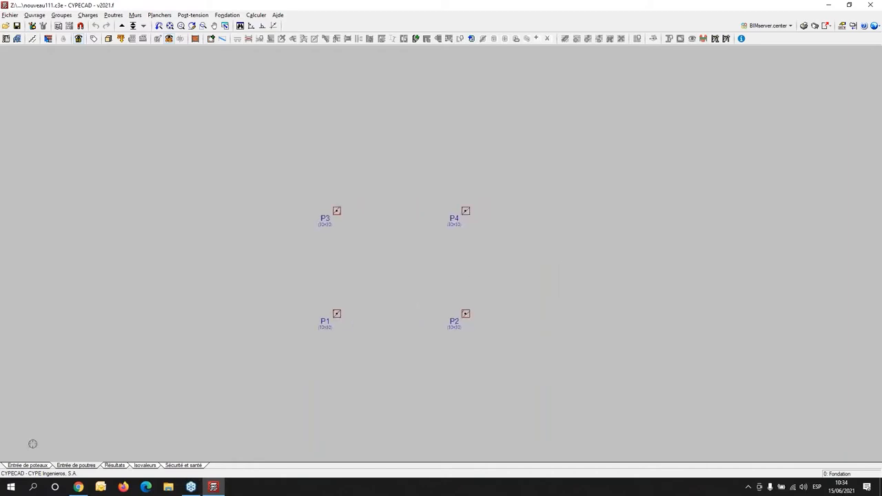
- Return to column entry and open column P1 for editing
{"action": "left_click", "coordinate": [31, 466]}
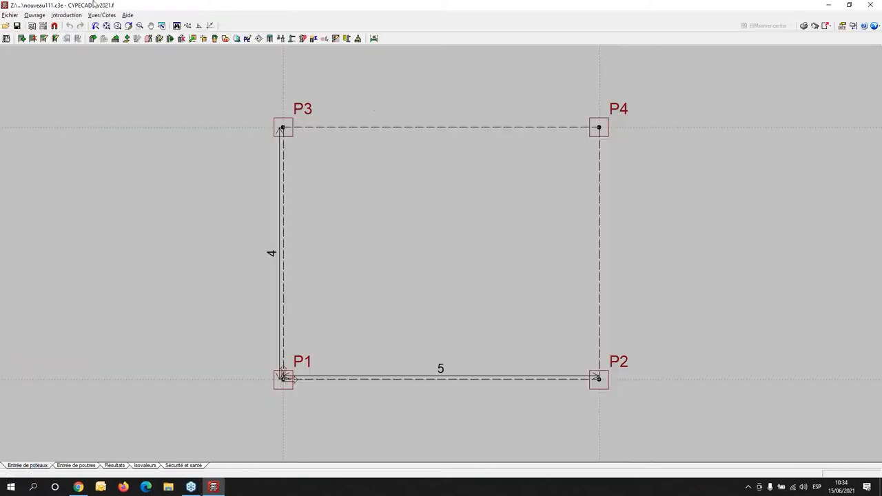
{"action": "left_click", "coordinate": [66, 15]}
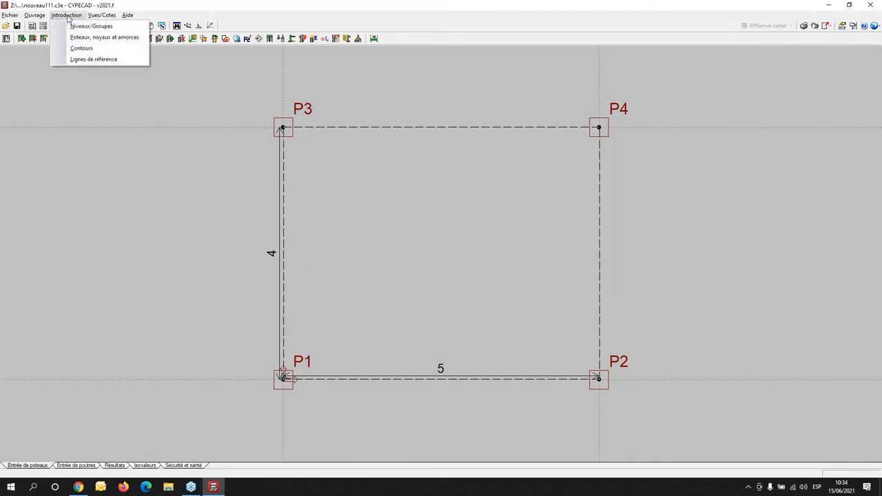
{"action": "left_click", "coordinate": [86, 37]}
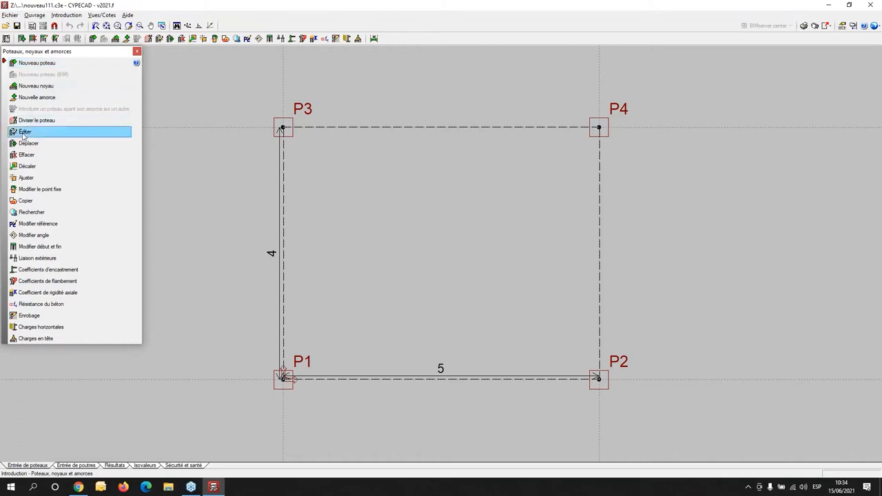
{"action": "left_click", "coordinate": [105, 133]}
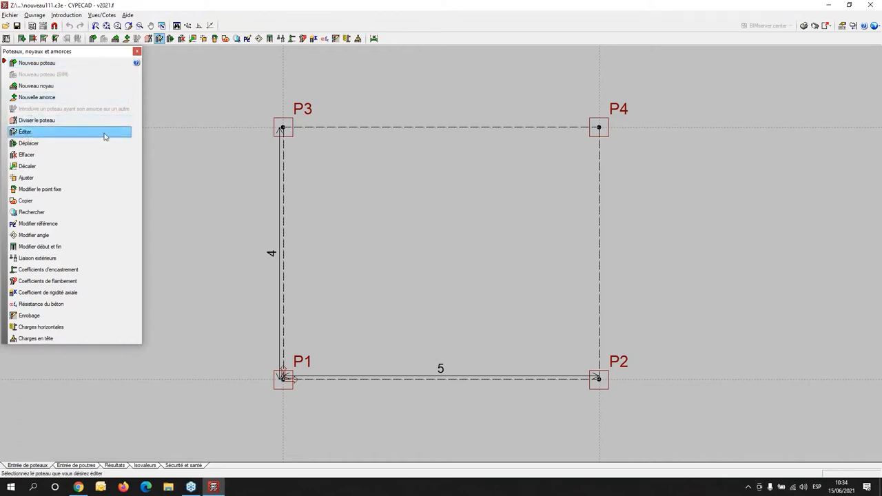
{"action": "left_click", "coordinate": [285, 379]}
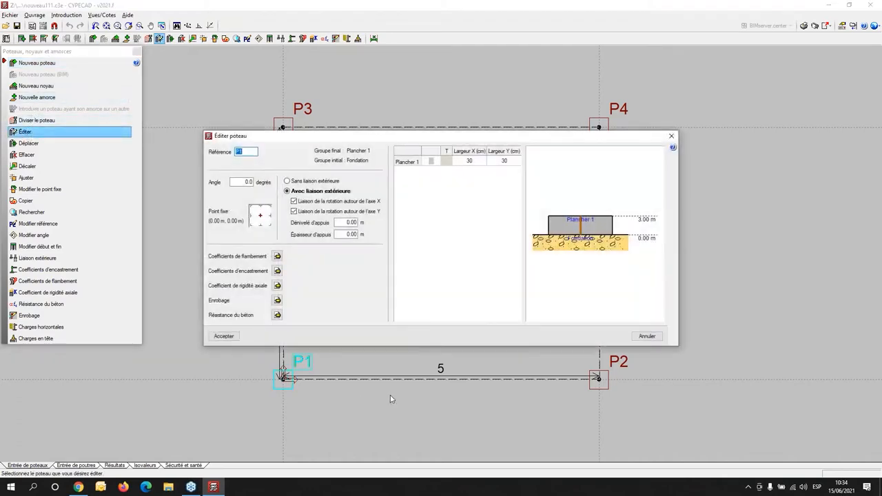
- Examine the circular and custom concrete section types available for column P1
{"action": "left_click", "coordinate": [435, 162]}
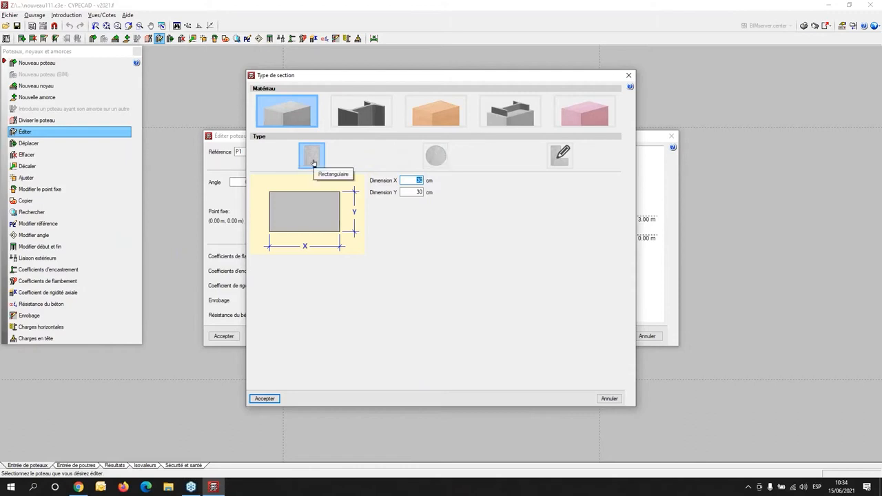
{"action": "left_click", "coordinate": [435, 159]}
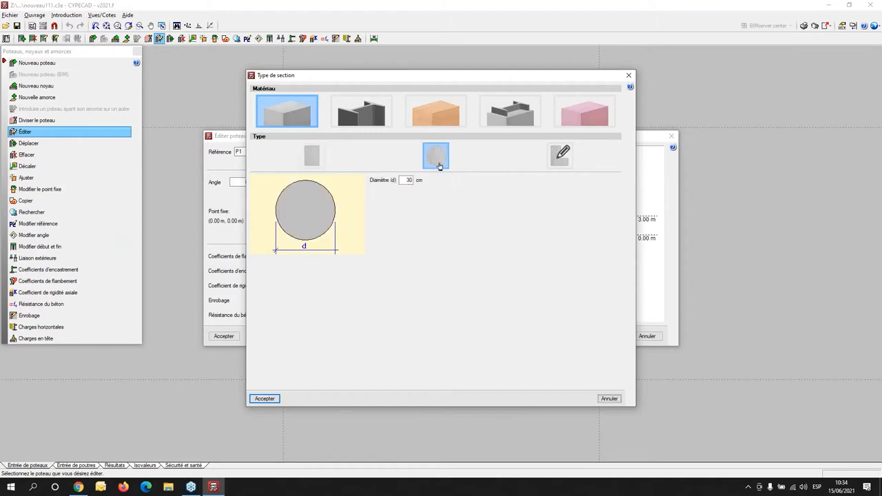
{"action": "left_click", "coordinate": [563, 157]}
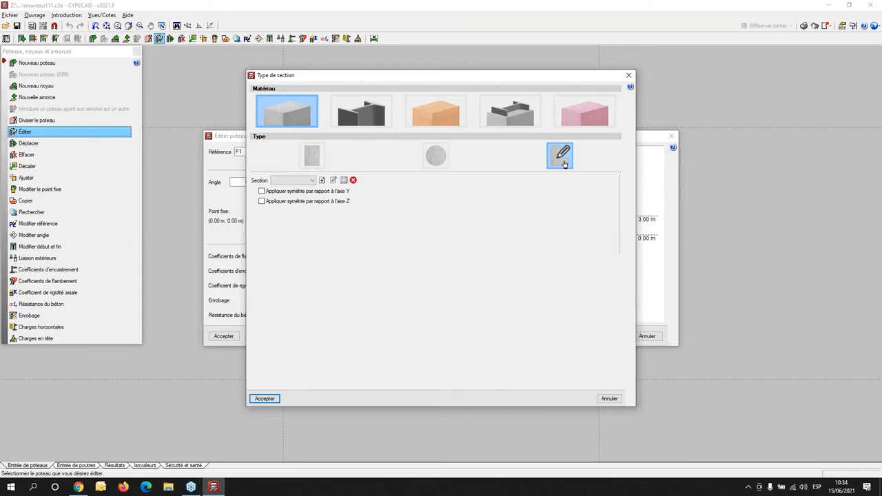
- Examine the steel section options for column P1, including rolled, built-up welded and cold-formed profiles
{"action": "left_click", "coordinate": [366, 116]}
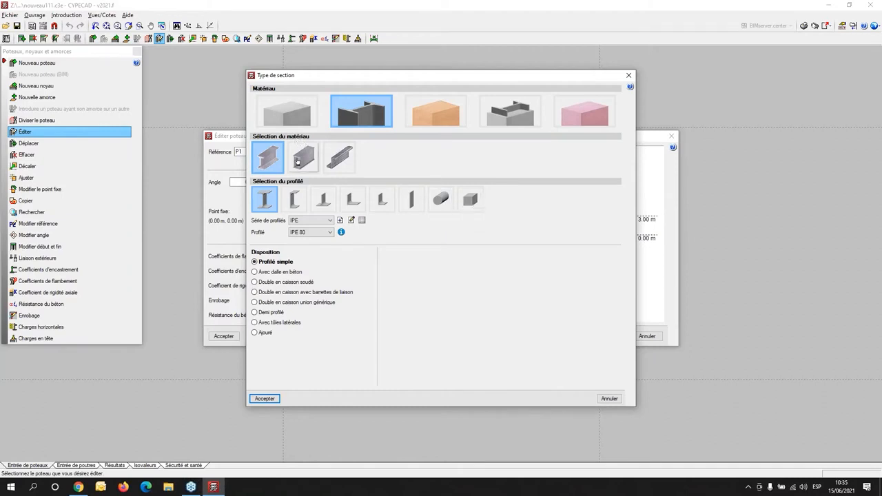
{"action": "left_click", "coordinate": [301, 160]}
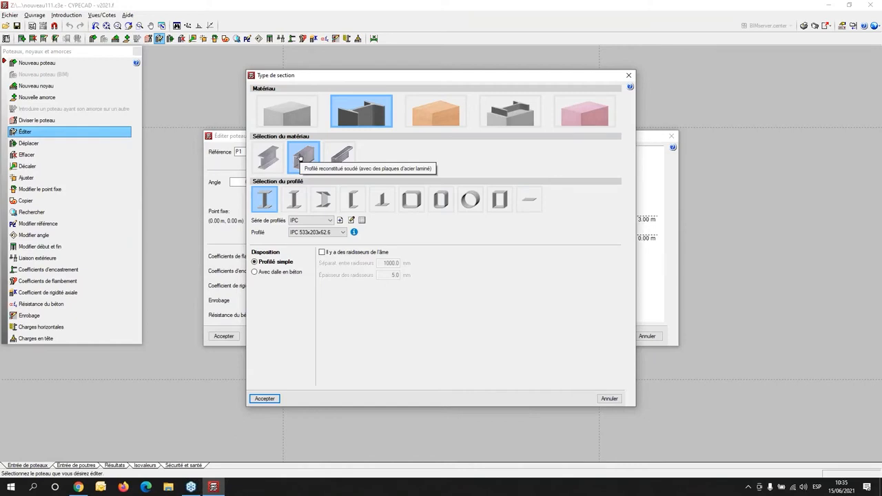
{"action": "left_click", "coordinate": [300, 159]}
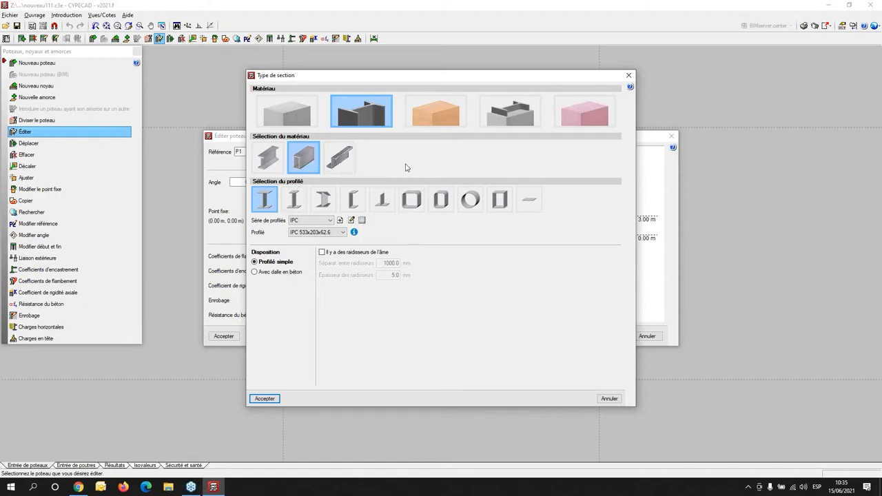
{"action": "left_click", "coordinate": [345, 163]}
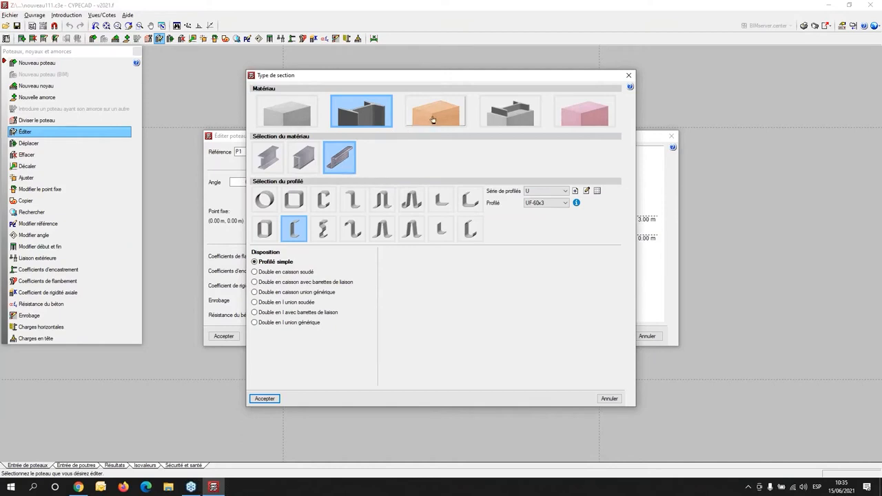
- Examine the timber section options for column P1, including the available rectangular profile series
{"action": "left_click", "coordinate": [441, 115]}
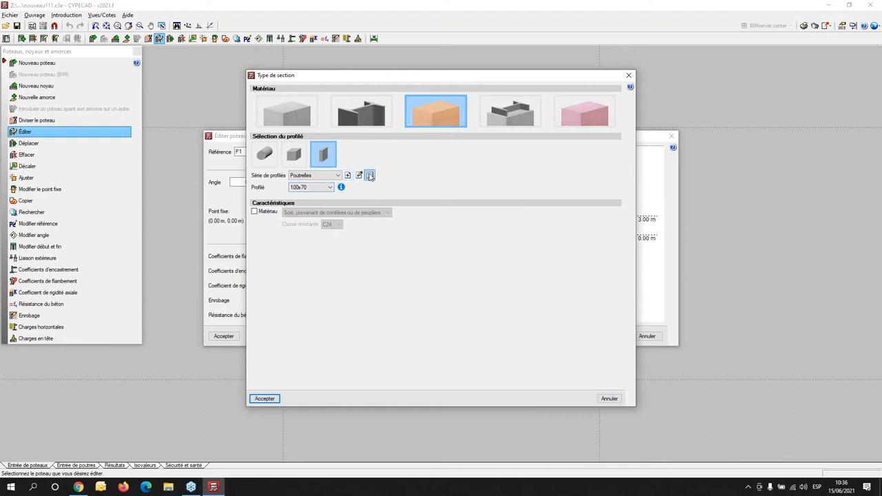
{"action": "left_click", "coordinate": [337, 175]}
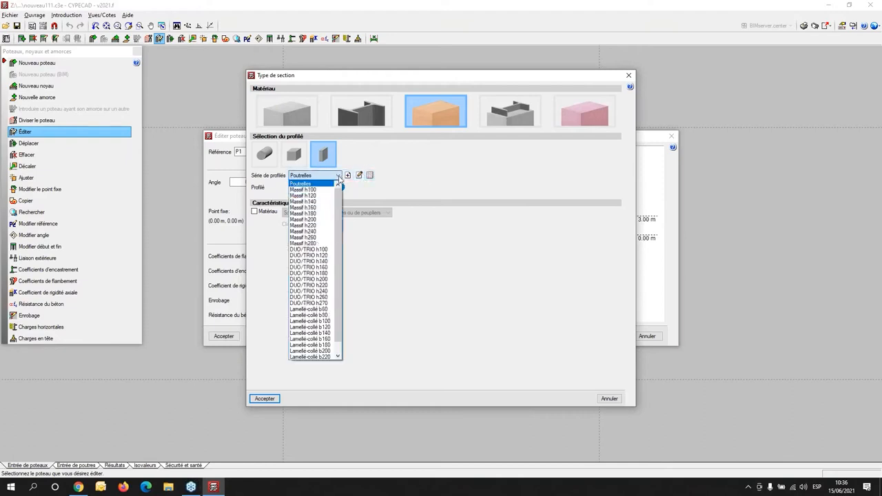
{"action": "scroll", "coordinate": [342, 218], "scroll_direction": "down", "scroll_amount": 1}
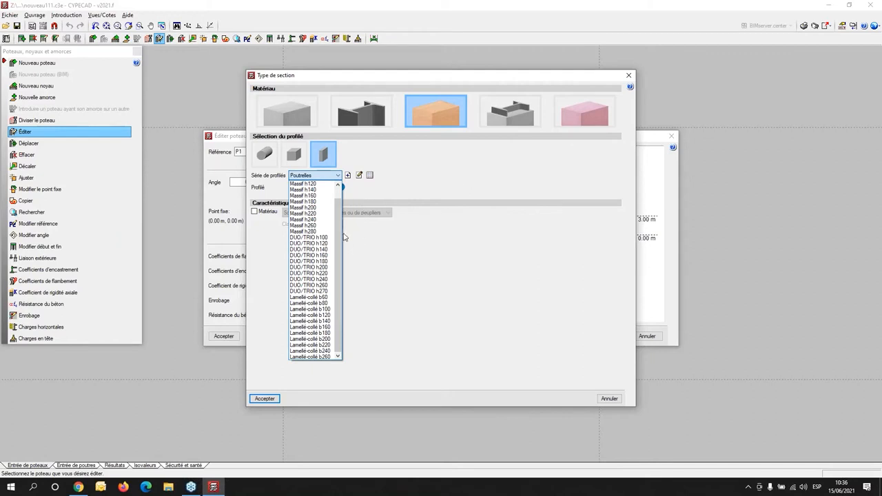
{"action": "scroll", "coordinate": [488, 169], "scroll_direction": "up", "scroll_amount": 1}
{"action": "left_click", "coordinate": [517, 116]}
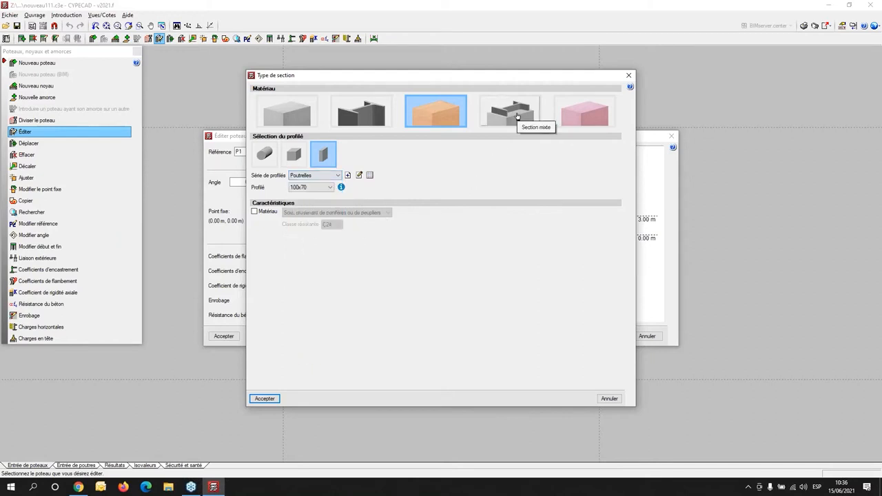
- Examine the composite section types for column P1, comparing encased steel profiles and concrete-filled tubes in rectangular and circular shapes
{"action": "left_click", "coordinate": [517, 116]}
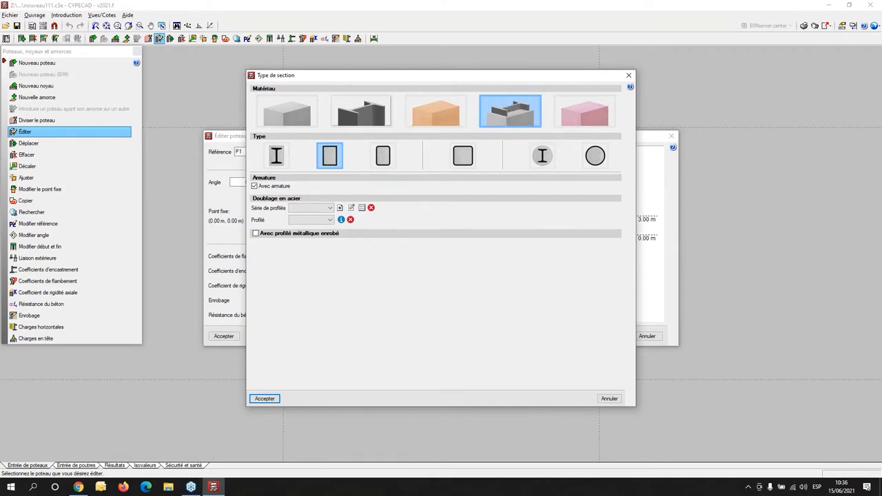
{"action": "left_click", "coordinate": [272, 161]}
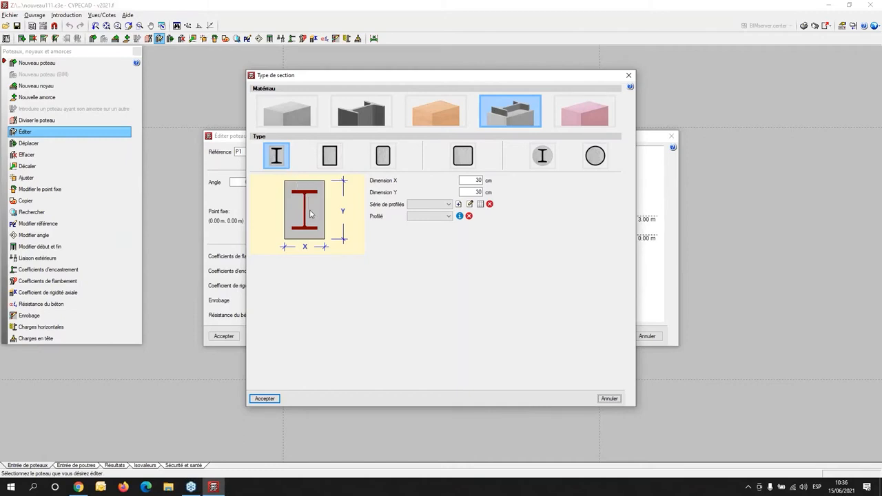
{"action": "left_click", "coordinate": [330, 158]}
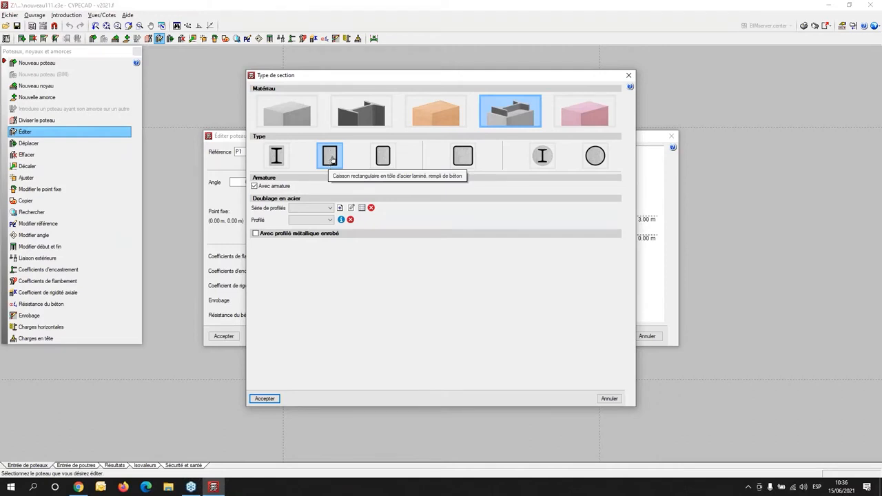
{"action": "left_click", "coordinate": [386, 161]}
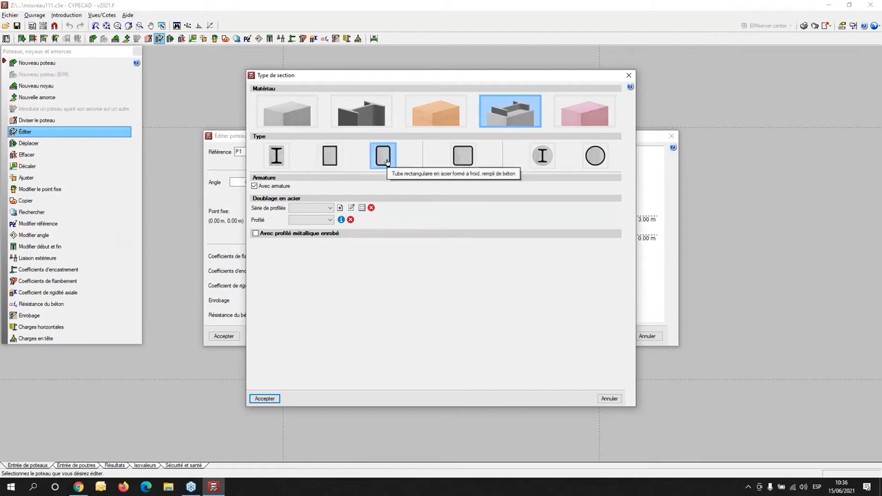
{"action": "left_click", "coordinate": [463, 157]}
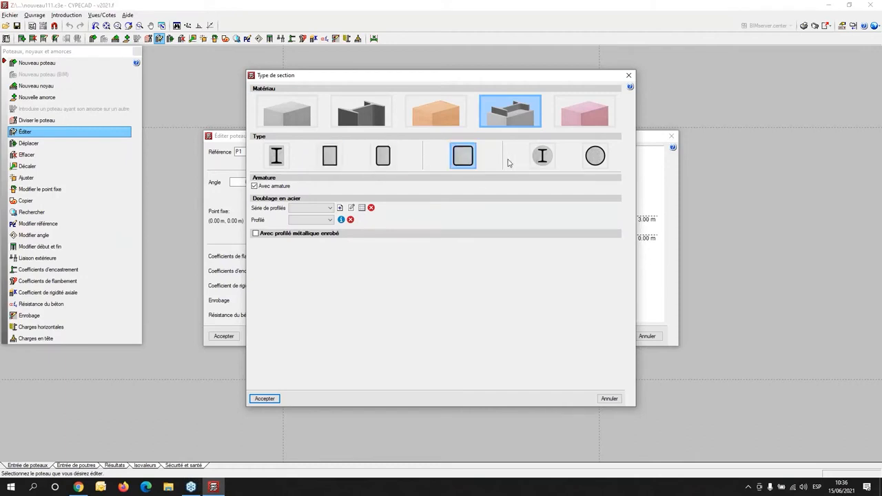
{"action": "left_click", "coordinate": [540, 163]}
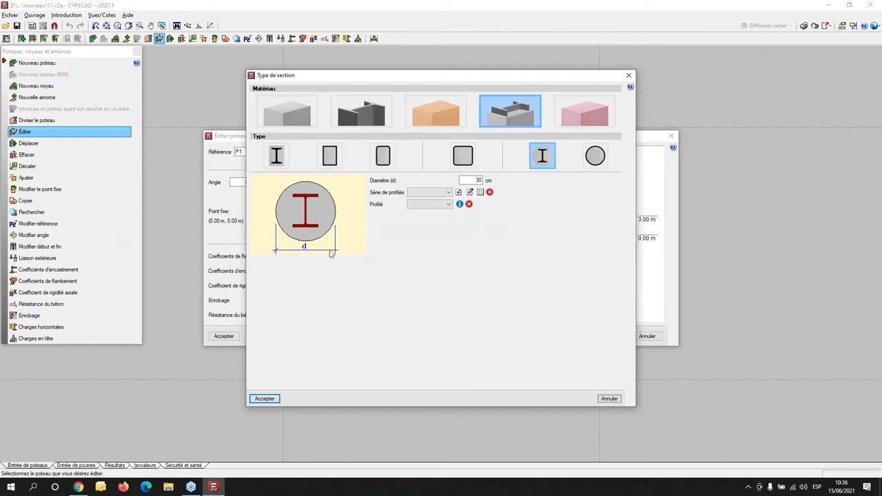
{"action": "left_click", "coordinate": [274, 167]}
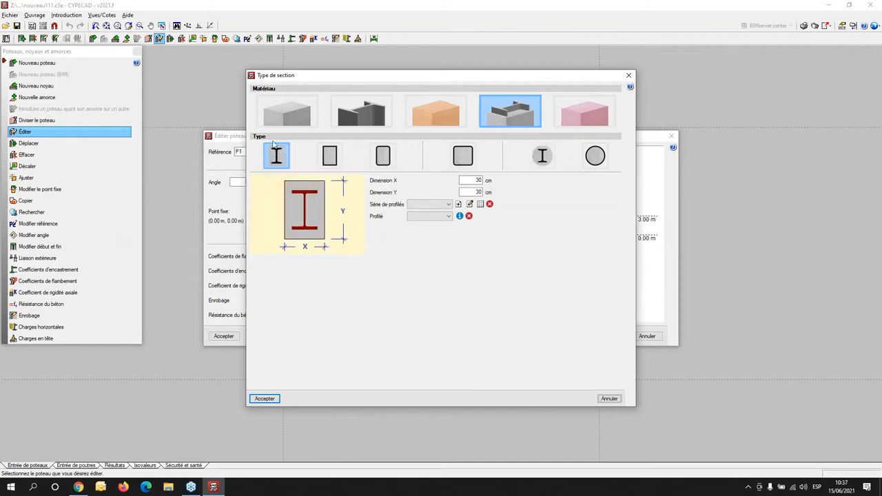
{"action": "left_click", "coordinate": [547, 157]}
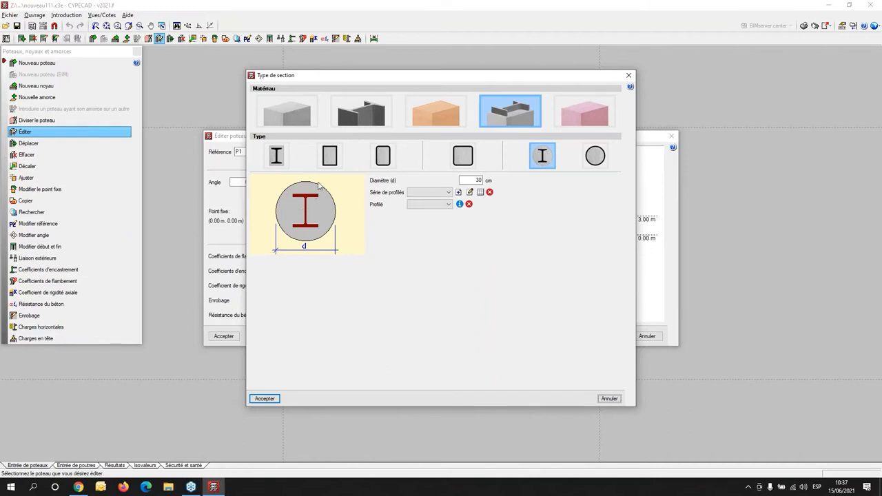
- Examine the generic-material section options for column P1 and the definition of a new material such as Verre reinforce
{"action": "left_click", "coordinate": [577, 113]}
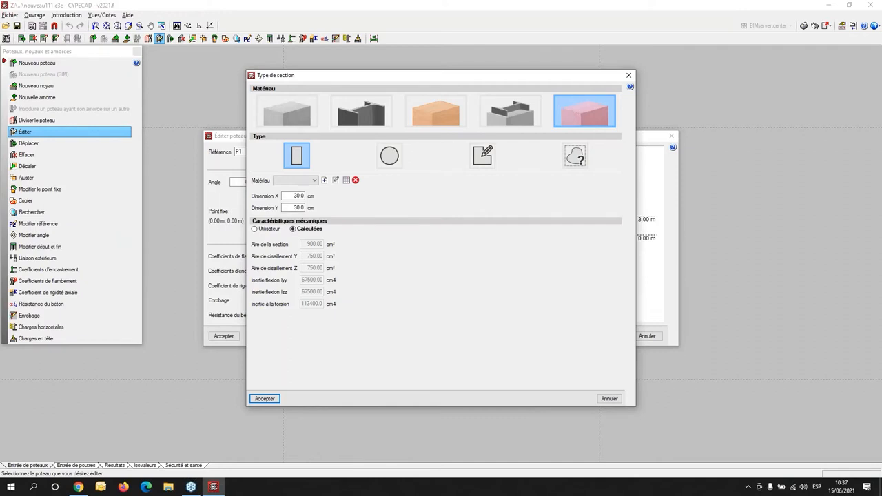
{"action": "left_click", "coordinate": [325, 180]}
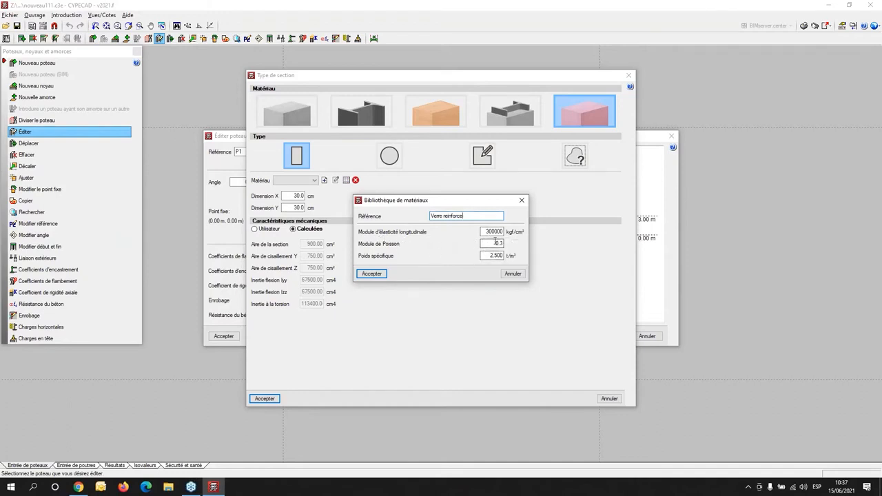
{"action": "left_click", "coordinate": [525, 203]}
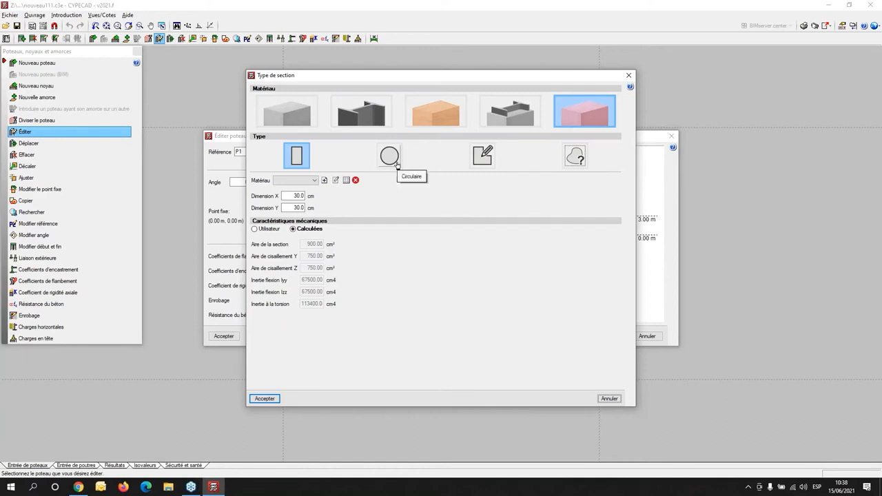
- Examine the generic-material custom section types, including the library forms for defining a new material and a section by mechanical properties
{"action": "left_click", "coordinate": [484, 158]}
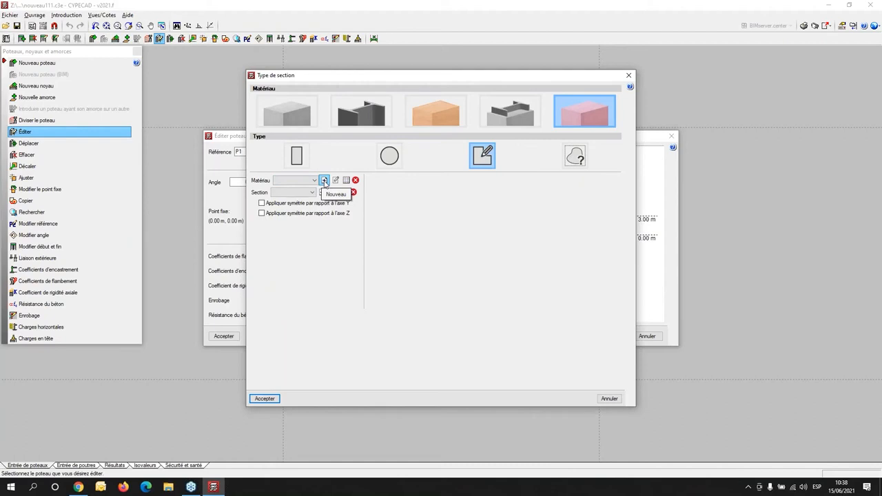
{"action": "left_click", "coordinate": [577, 158]}
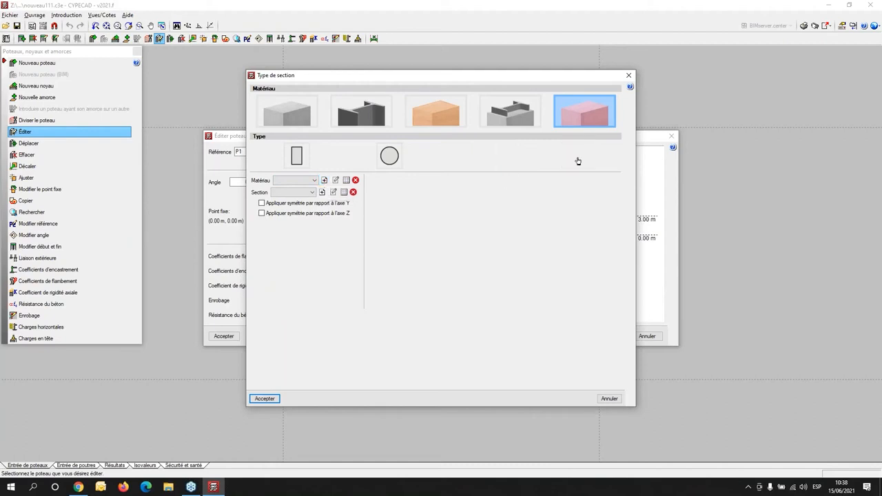
{"action": "left_click", "coordinate": [324, 181]}
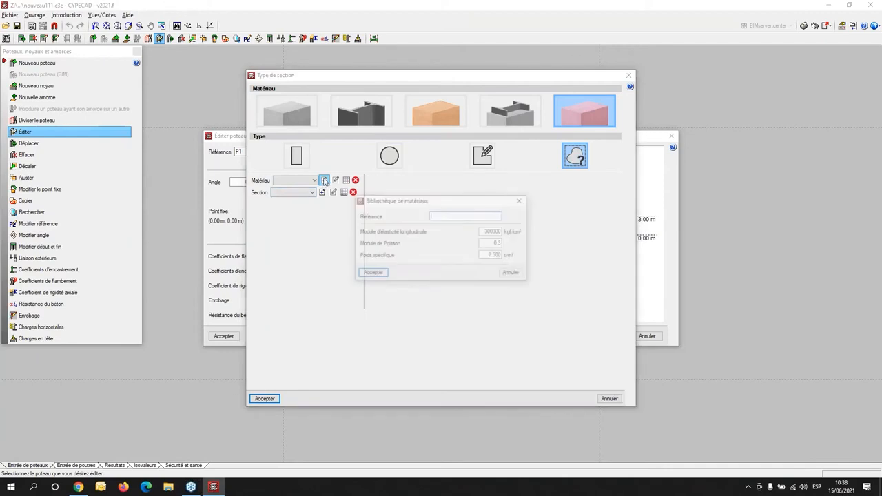
{"action": "left_click", "coordinate": [524, 201]}
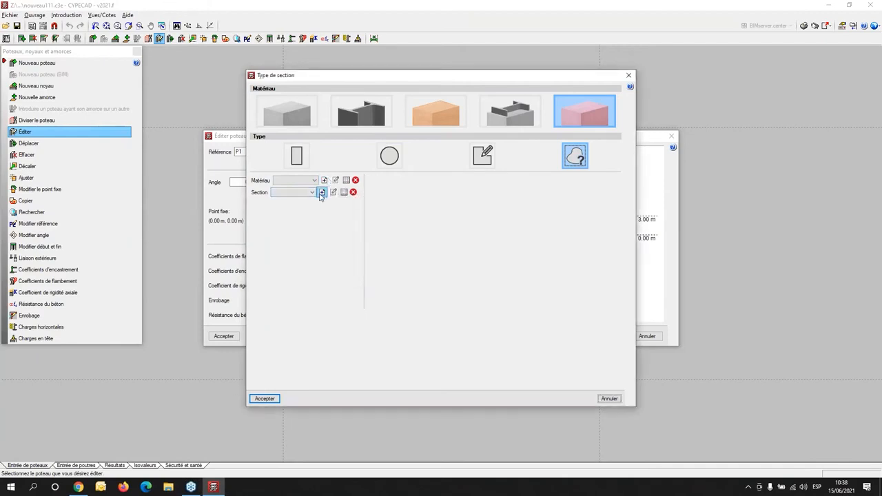
{"action": "left_click", "coordinate": [321, 193]}
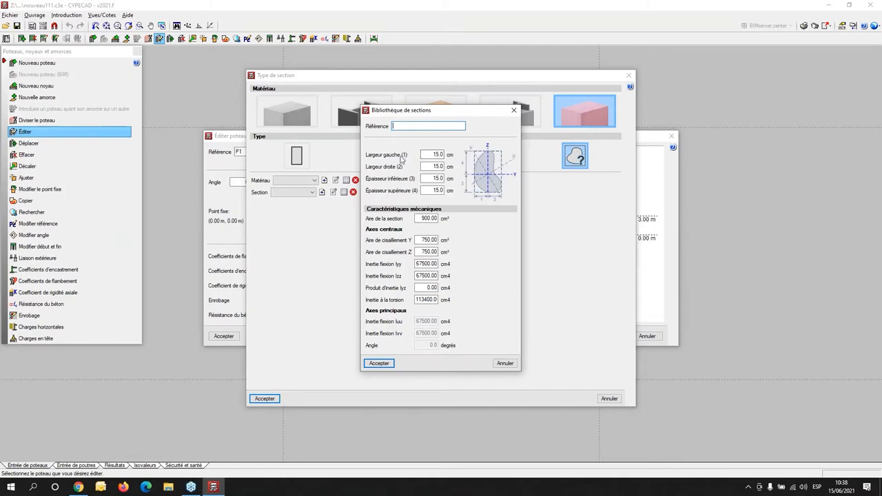
{"action": "left_click", "coordinate": [515, 110]}
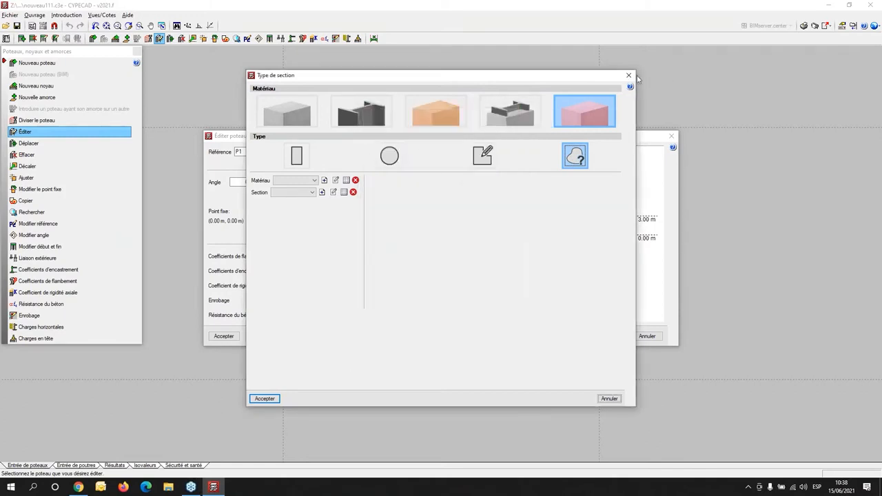
- Set column P1 to a circular concrete section with a 30 cm diameter and accept the column edit
{"action": "left_click_drag", "start_coordinate": [362, 77], "coordinate": [373, 46]}
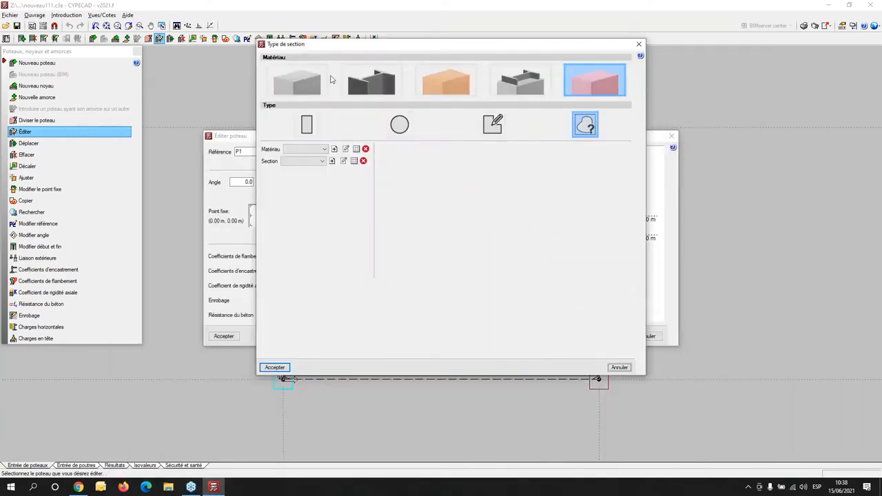
{"action": "left_click", "coordinate": [300, 83]}
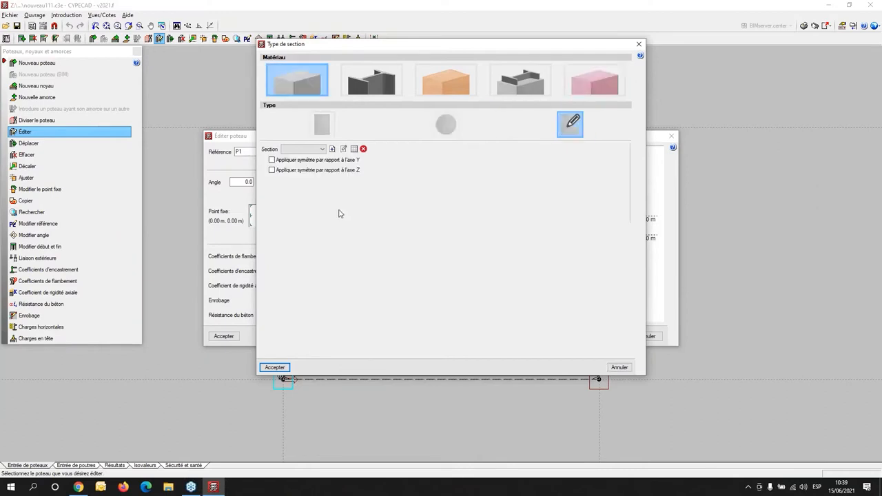
{"action": "left_click", "coordinate": [444, 128]}
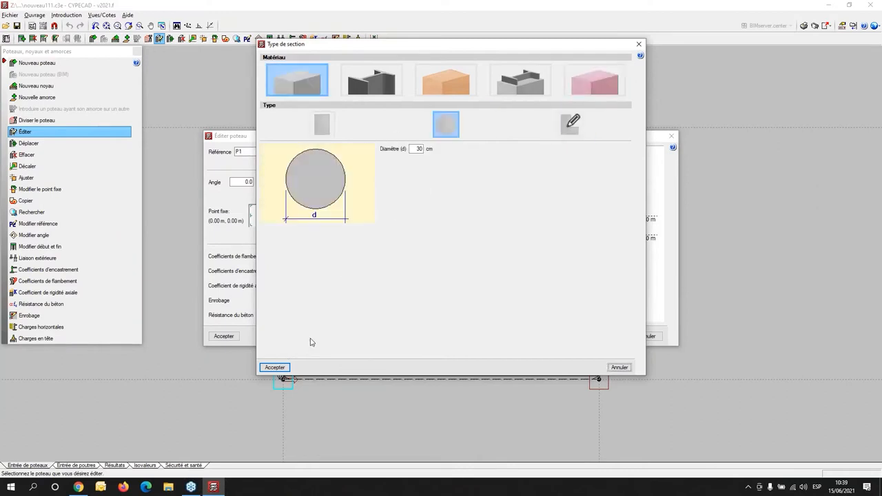
{"action": "left_click", "coordinate": [275, 368]}
{"action": "left_click", "coordinate": [232, 337]}
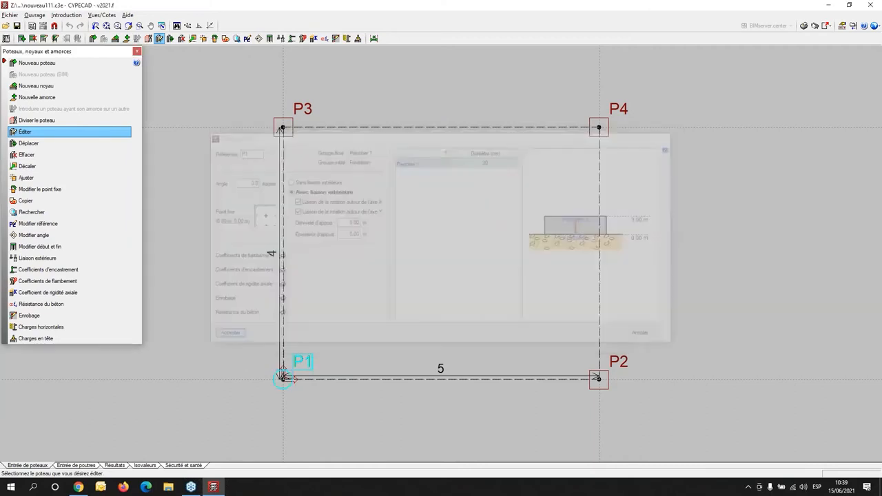
- Set column P2 to a steel HE 300 B profile from the HEB series, as a simple profile, and accept the column edit
{"action": "scroll", "coordinate": [277, 403], "scroll_direction": "up", "scroll_amount": 2}
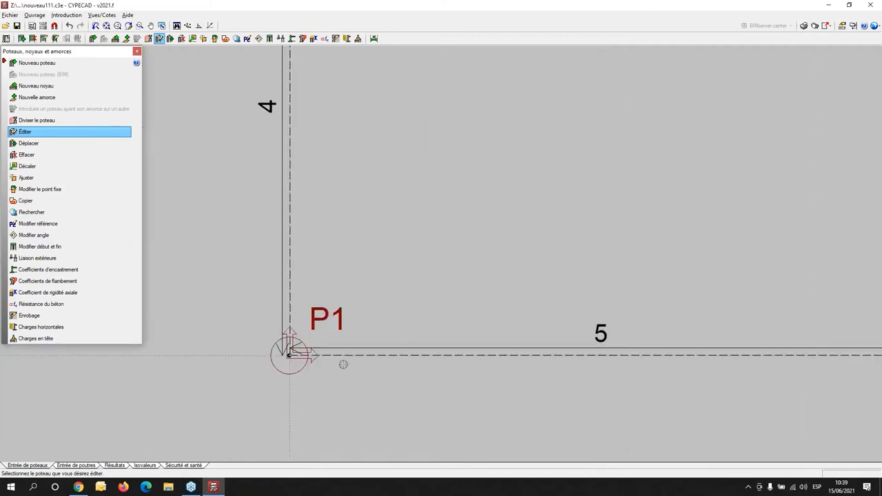
{"action": "scroll", "coordinate": [344, 363], "scroll_direction": "down", "scroll_amount": 3}
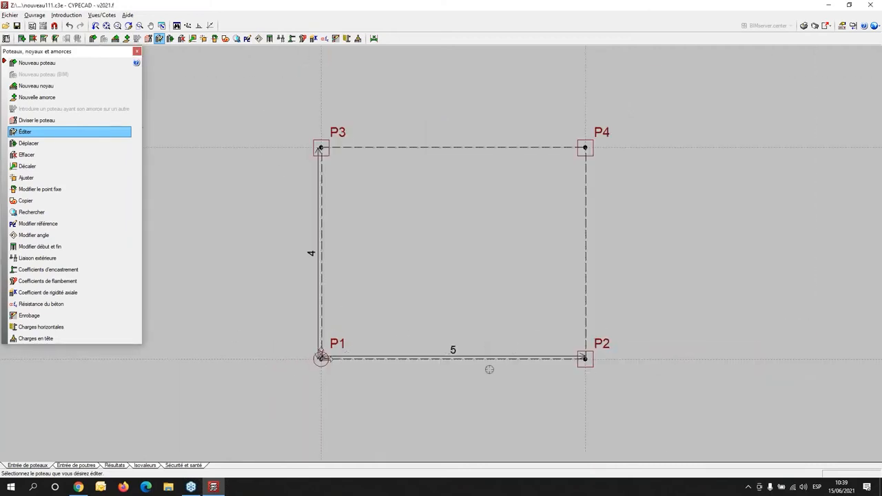
{"action": "left_click", "coordinate": [585, 359]}
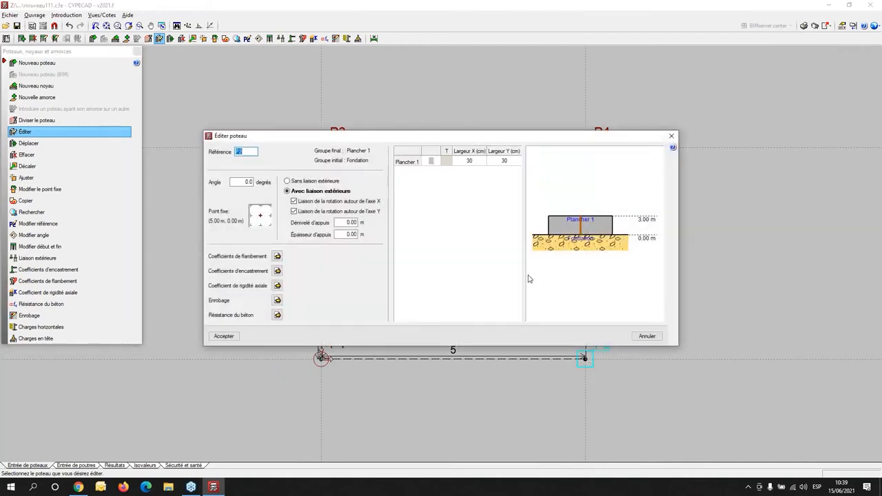
{"action": "left_click", "coordinate": [431, 163]}
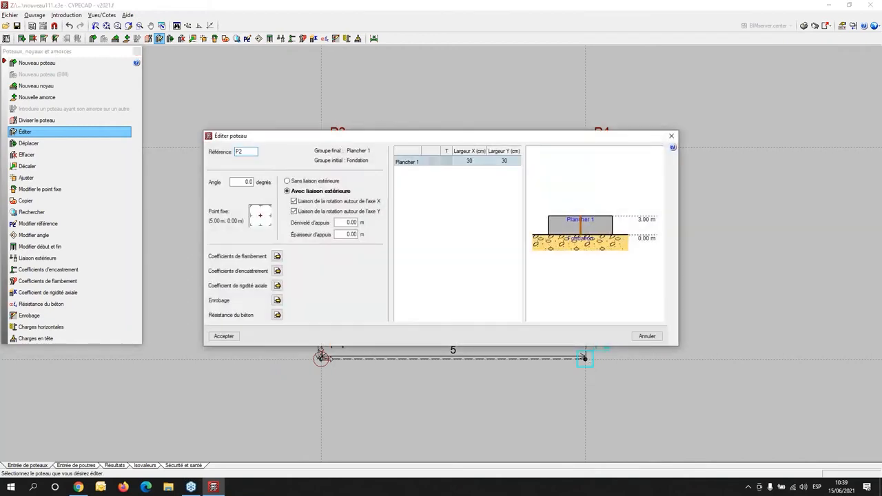
{"action": "left_click", "coordinate": [355, 117]}
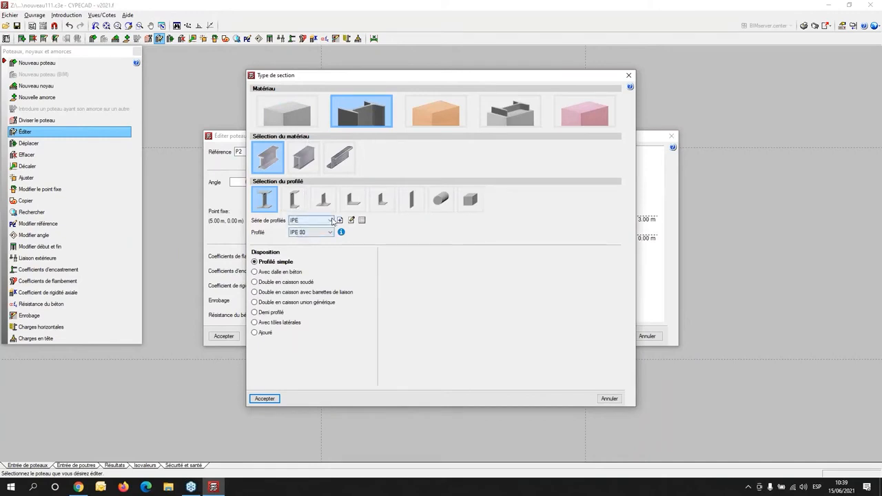
{"action": "left_click", "coordinate": [318, 220]}
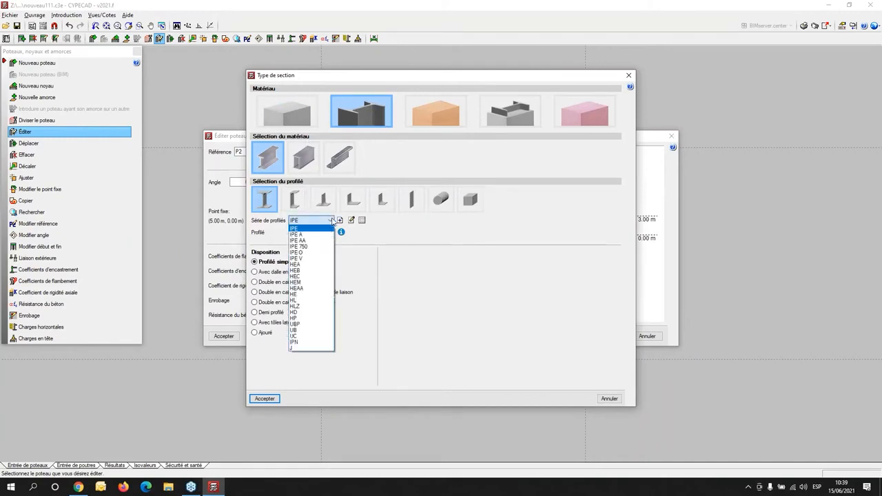
{"action": "left_click", "coordinate": [306, 271]}
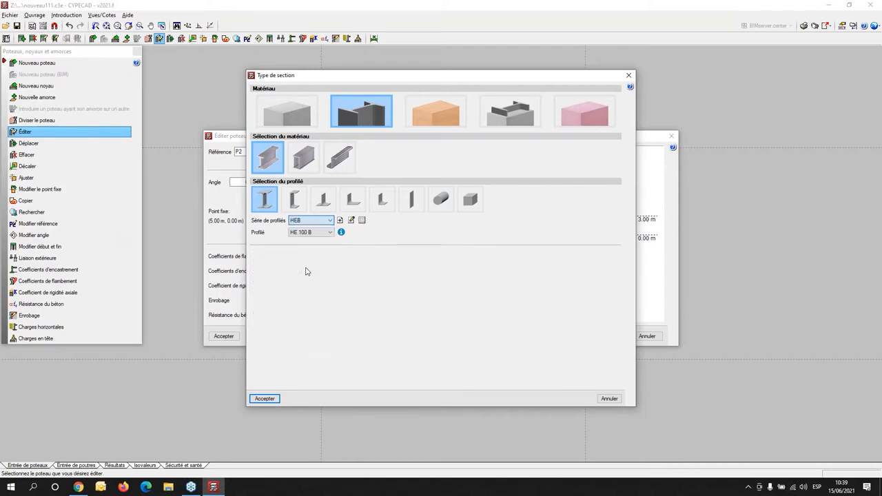
{"action": "left_click", "coordinate": [330, 233]}
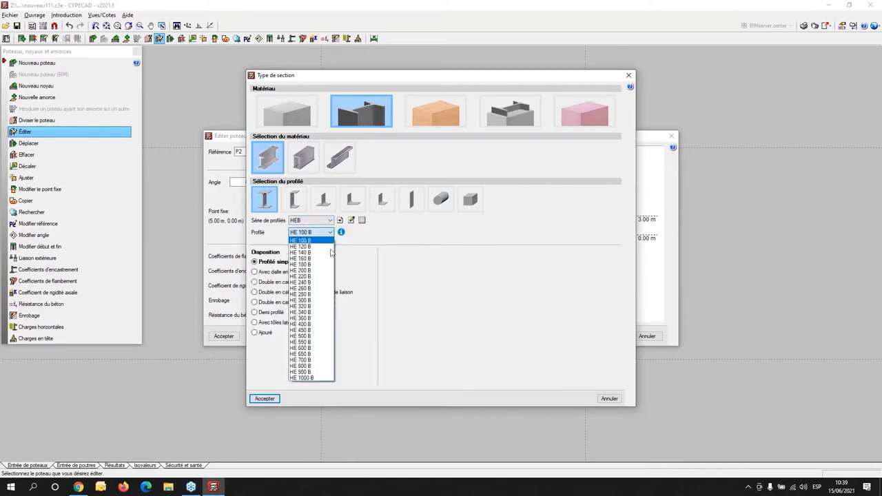
{"action": "left_click", "coordinate": [319, 301]}
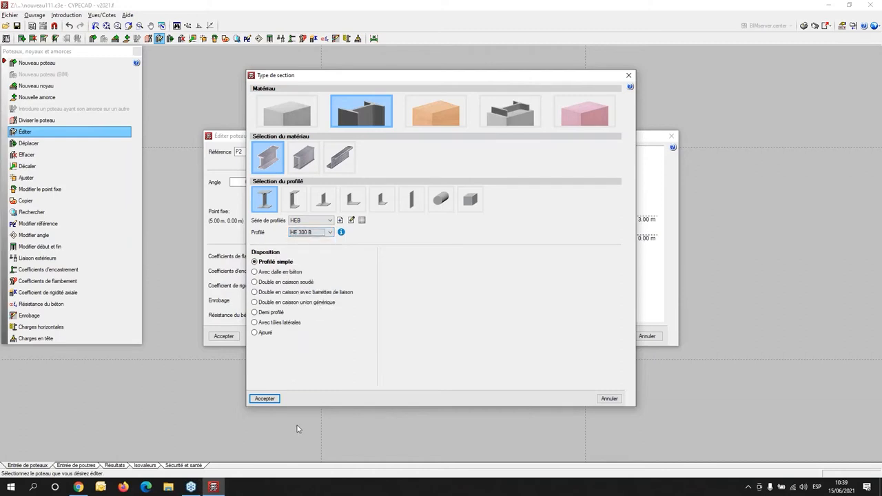
{"action": "left_click", "coordinate": [265, 399]}
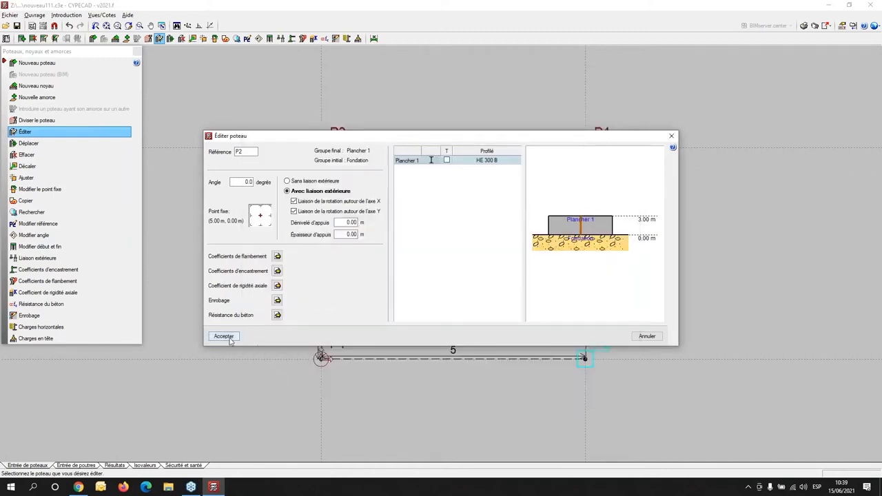
{"action": "left_click", "coordinate": [224, 337]}
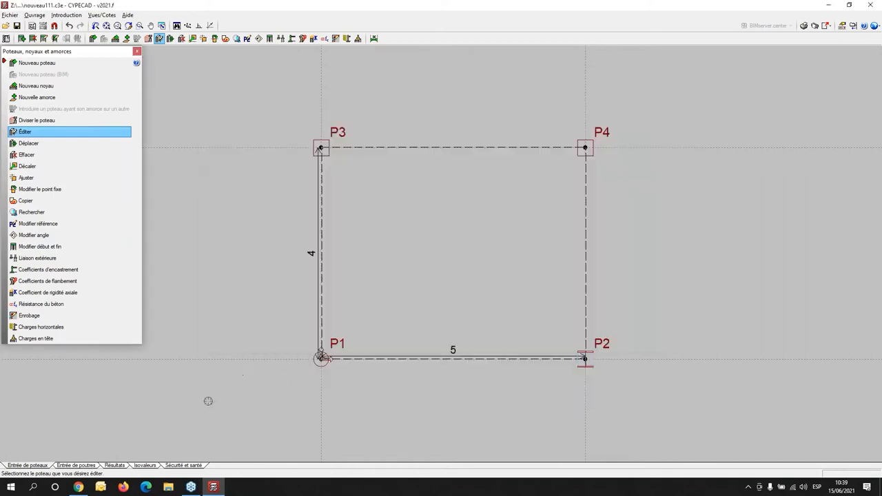
- Switch to beam entry and go to the floor group Plancher 1
{"action": "left_click", "coordinate": [77, 466]}
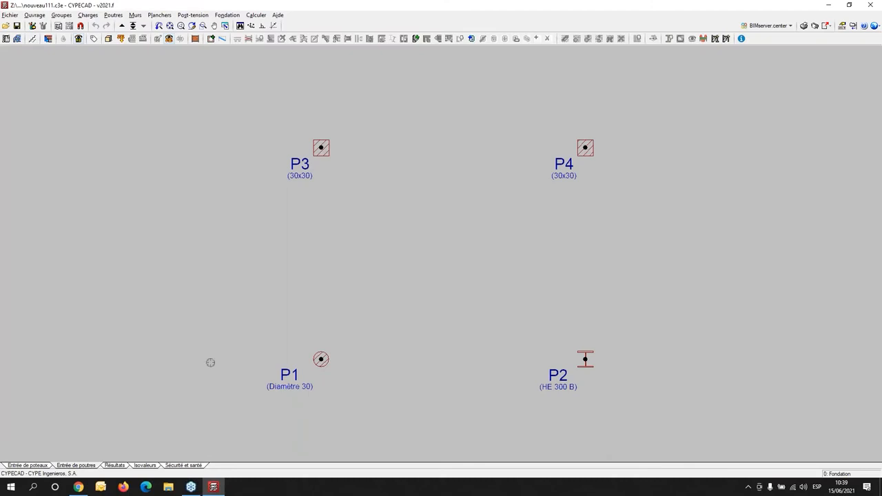
{"action": "left_click", "coordinate": [133, 26]}
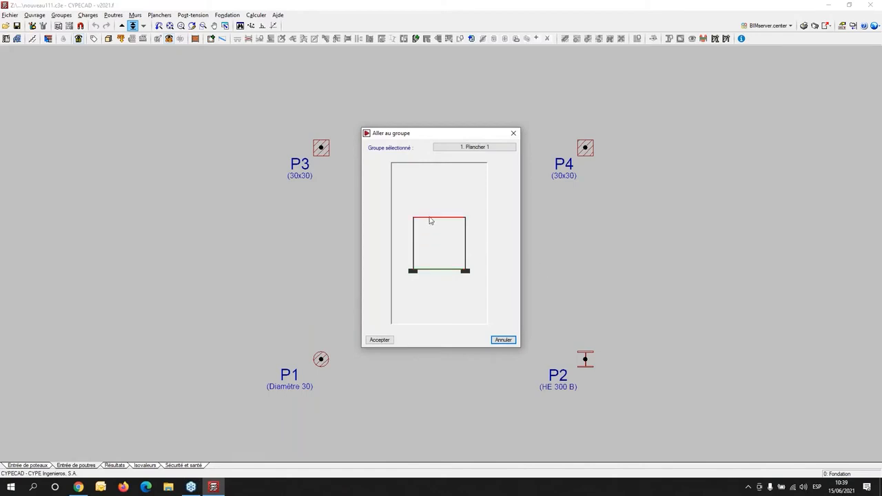
{"action": "left_click", "coordinate": [430, 221]}
{"action": "left_click", "coordinate": [380, 340]}
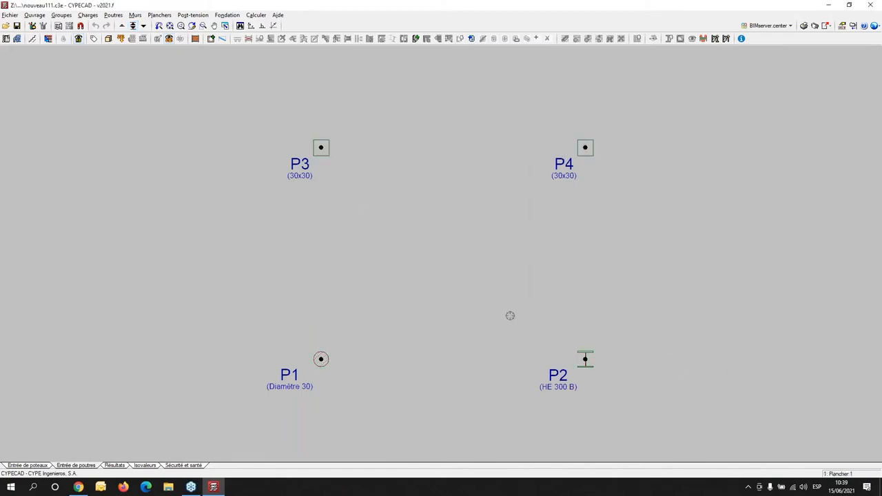
{"action": "scroll", "coordinate": [503, 313], "scroll_direction": "down", "scroll_amount": 1}
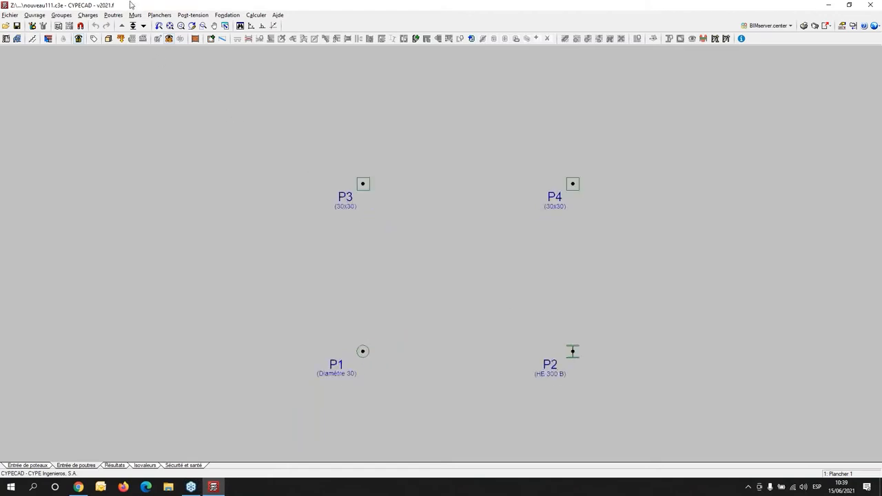
- Start entering a beam and examine the flat concrete, steel and timber beam families
{"action": "left_click", "coordinate": [112, 15]}
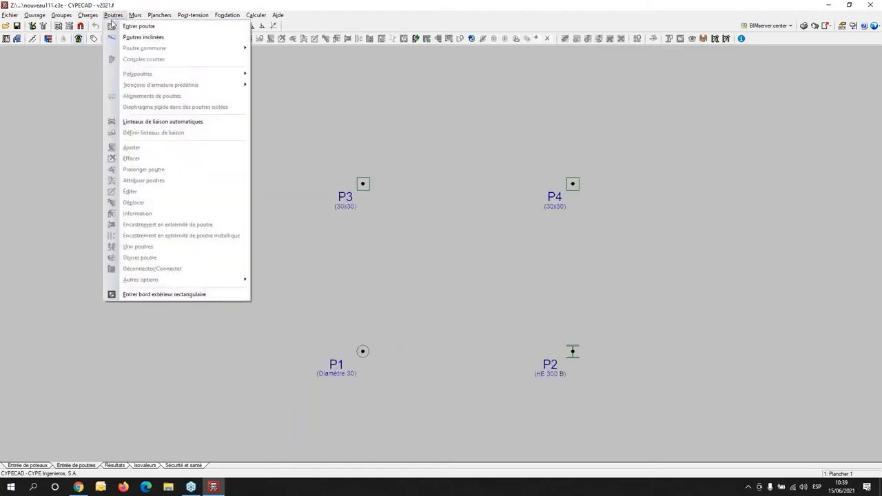
{"action": "mouse_move", "coordinate": [115, 49]}
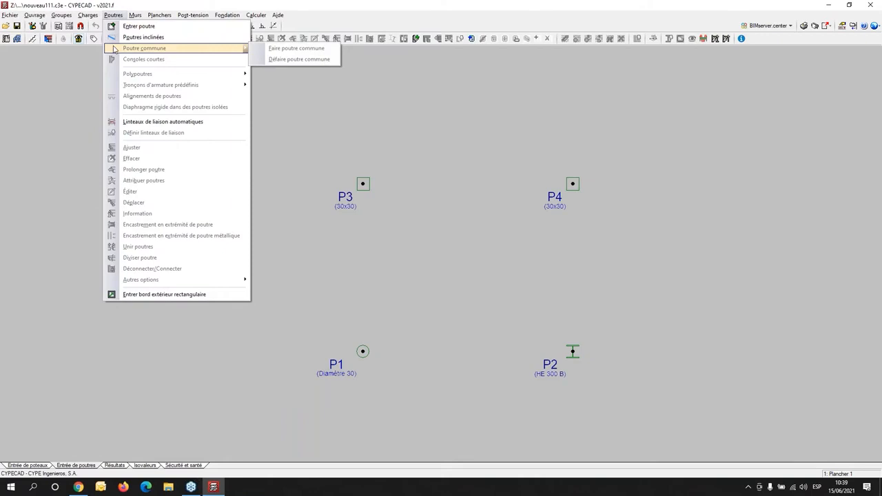
{"action": "left_click", "coordinate": [133, 26]}
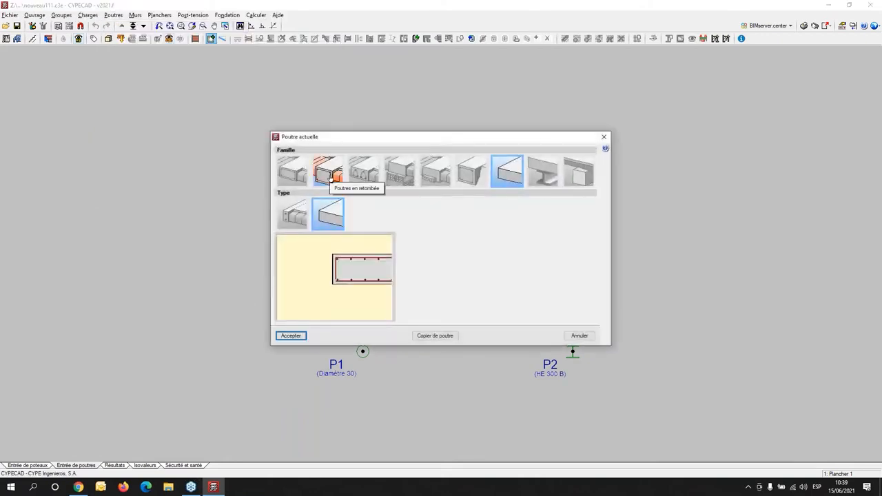
{"action": "left_click", "coordinate": [290, 169]}
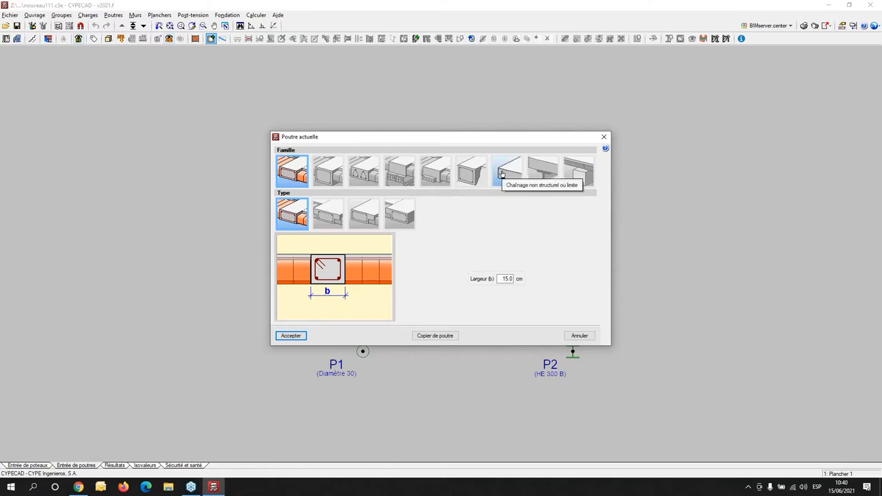
{"action": "left_click", "coordinate": [544, 172]}
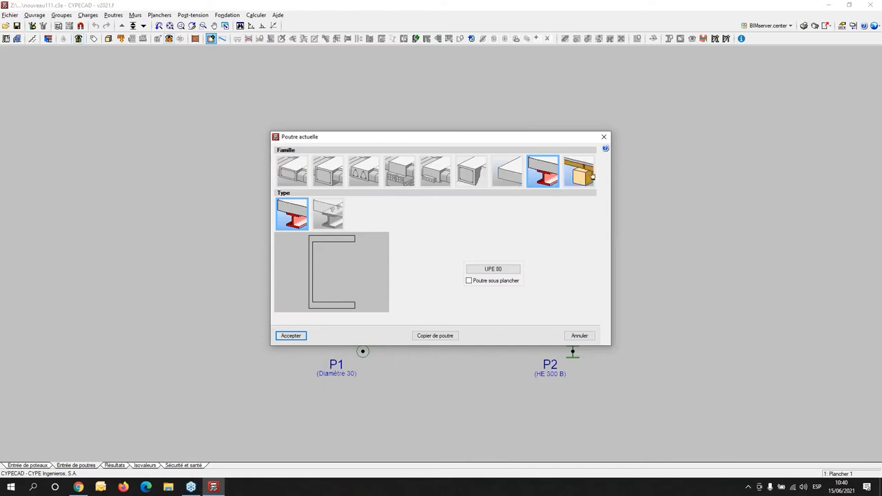
{"action": "left_click", "coordinate": [584, 176]}
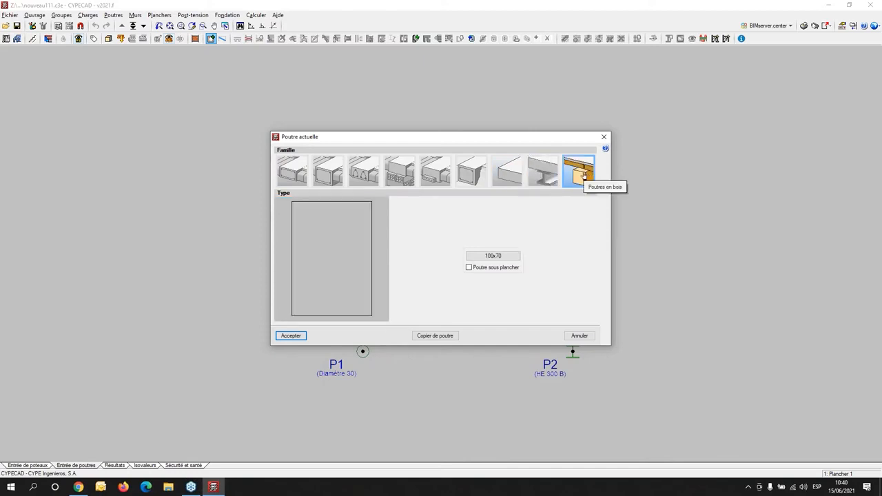
- Examine the drop-beam types, including the inverted rectangular, T-shaped and variable-depth sections
{"action": "left_click", "coordinate": [326, 175]}
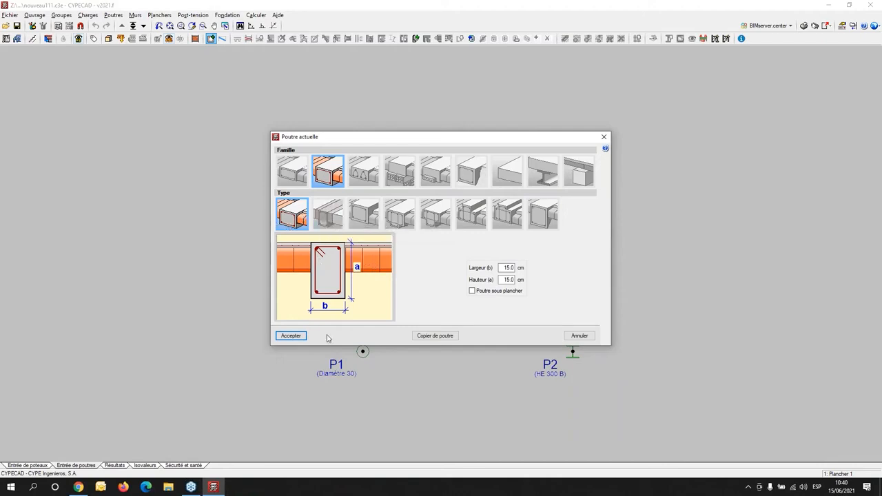
{"action": "left_click", "coordinate": [364, 214]}
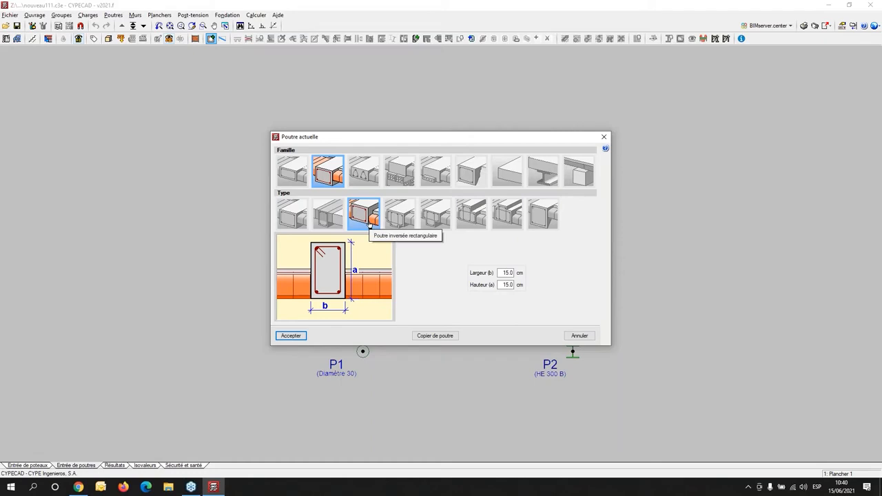
{"action": "left_click", "coordinate": [400, 219]}
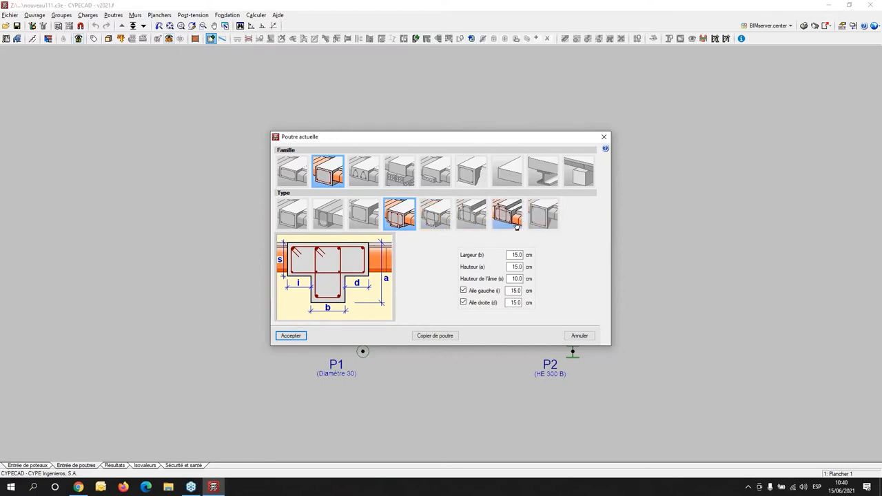
{"action": "left_click", "coordinate": [548, 220]}
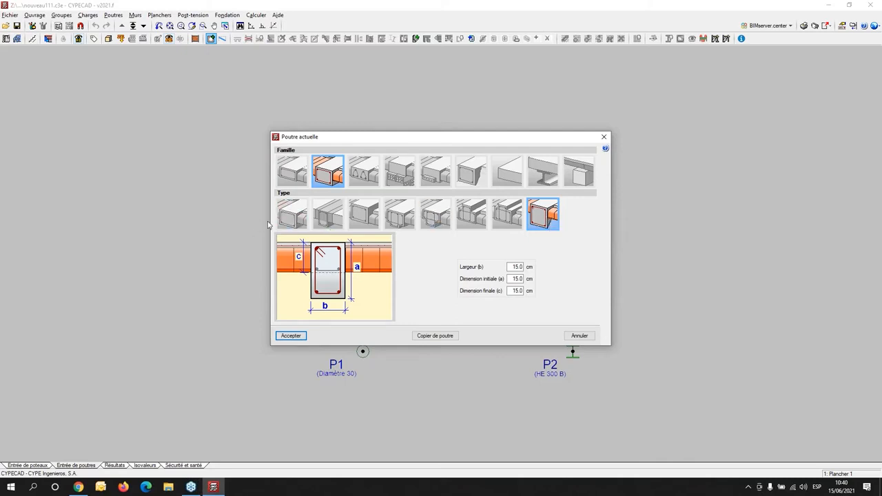
- Define the current beam as a rectangular drop beam 25 cm wide and 45 cm high, and accept it
{"action": "left_click", "coordinate": [291, 219]}
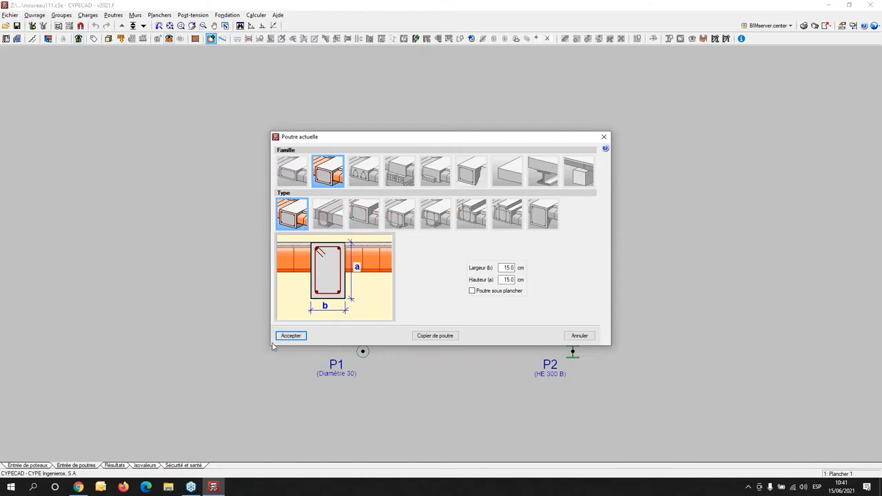
{"action": "double_click", "coordinate": [507, 268]}
{"action": "left_click", "coordinate": [505, 267]}
{"action": "double_click", "coordinate": [507, 268]}
{"action": "type", "text": "25"}
{"action": "key", "text": "Tab"}
{"action": "type", "text": "4"}
{"action": "key", "text": "Tab"}
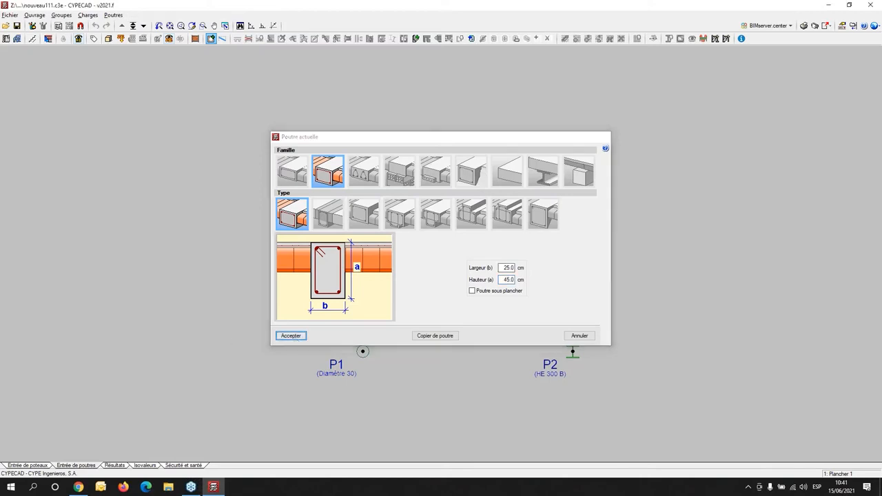
{"action": "left_click", "coordinate": [293, 338]}
- Place 25x45 beams from P1 to P3, from P3 to P4 and from P1 to P2
{"action": "left_click", "coordinate": [363, 352]}
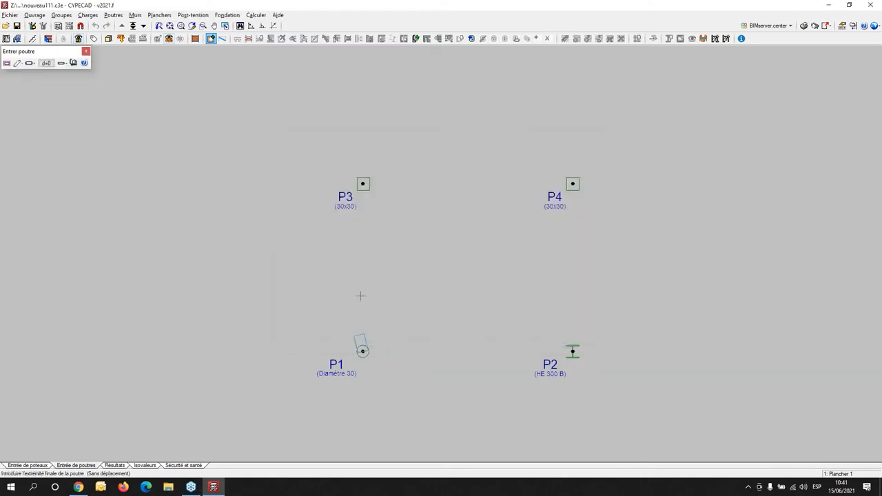
{"action": "left_click", "coordinate": [363, 184]}
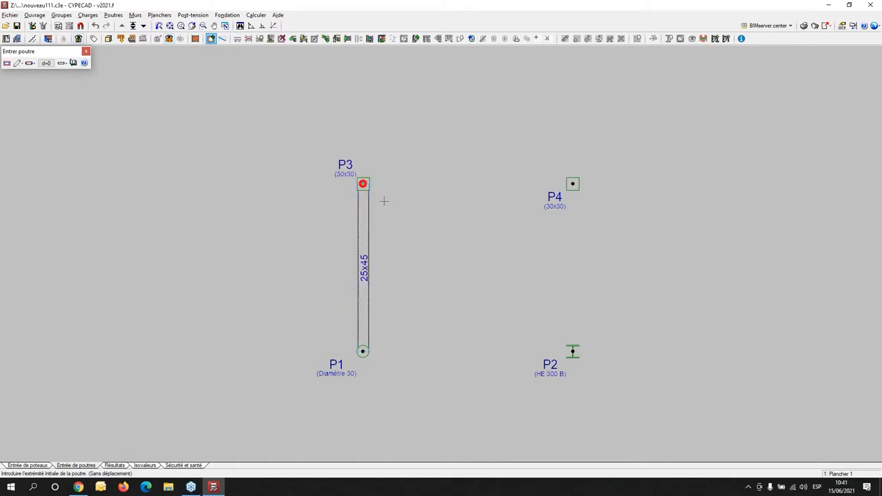
{"action": "left_click", "coordinate": [363, 183]}
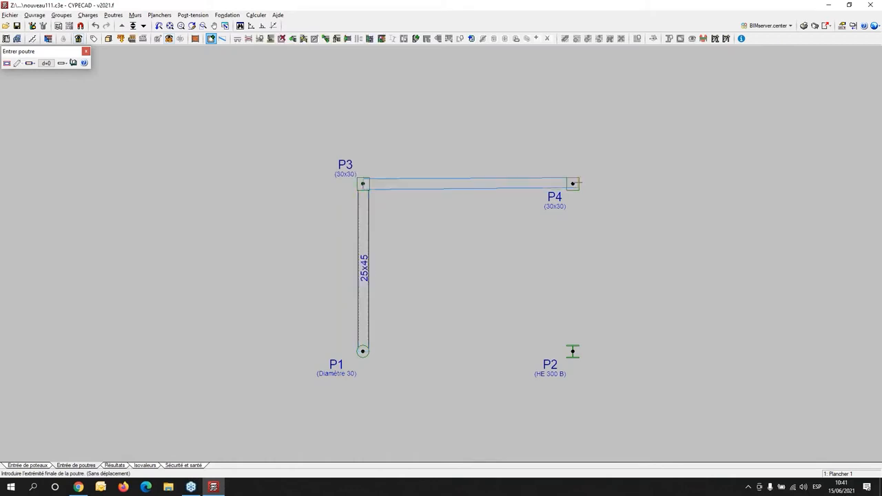
{"action": "left_click", "coordinate": [573, 183]}
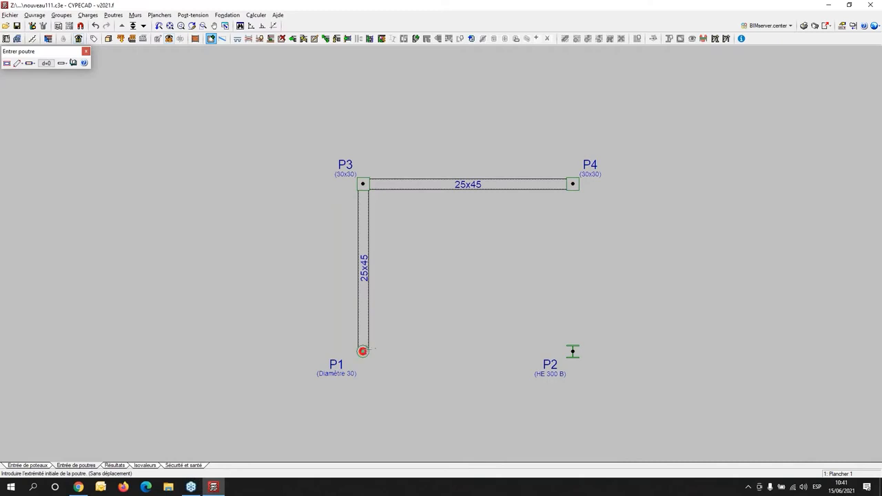
{"action": "left_click", "coordinate": [363, 351]}
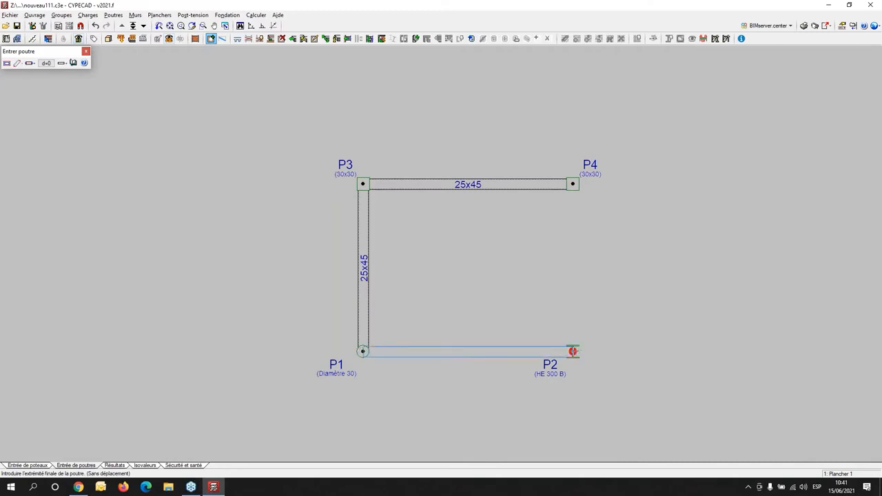
{"action": "left_click", "coordinate": [574, 351]}
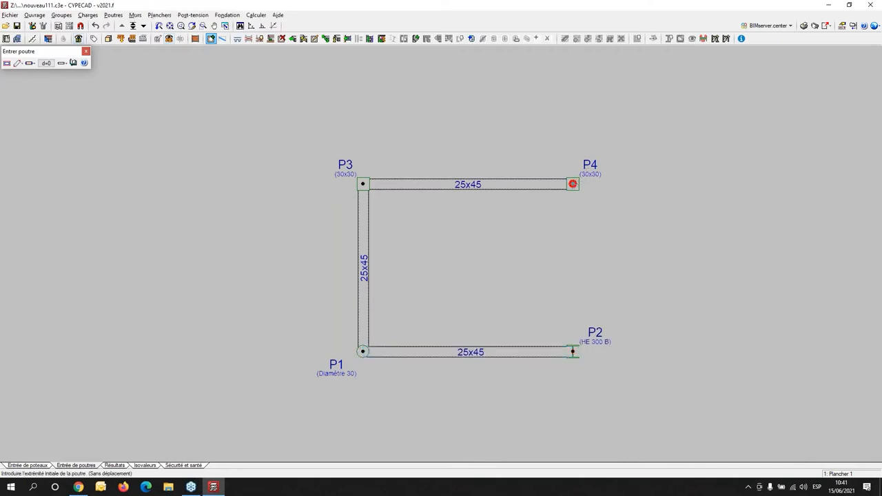
- Define the current beam as a steel beam with a single double-T IPE 300 profile and accept it
{"action": "left_click", "coordinate": [6, 63]}
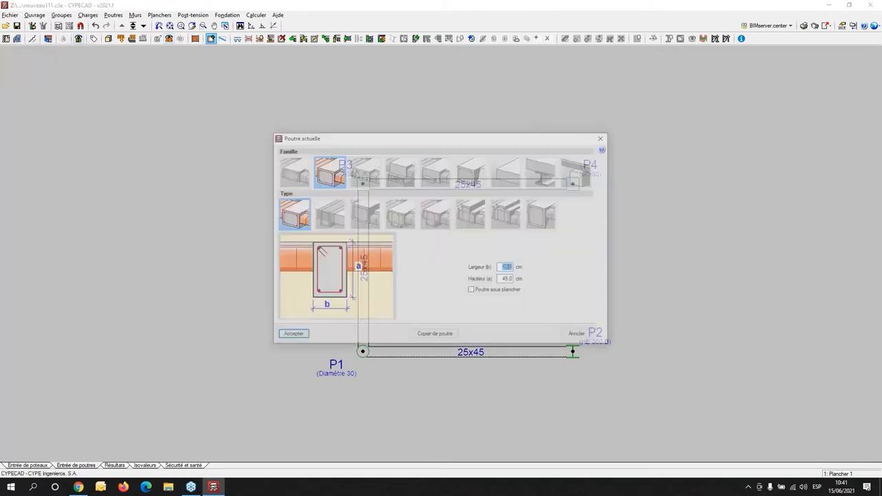
{"action": "left_click", "coordinate": [546, 177]}
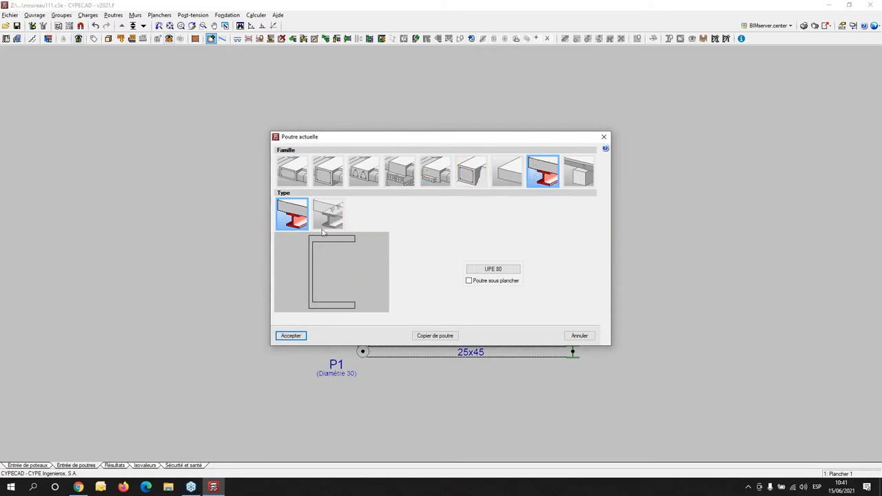
{"action": "left_click", "coordinate": [485, 268]}
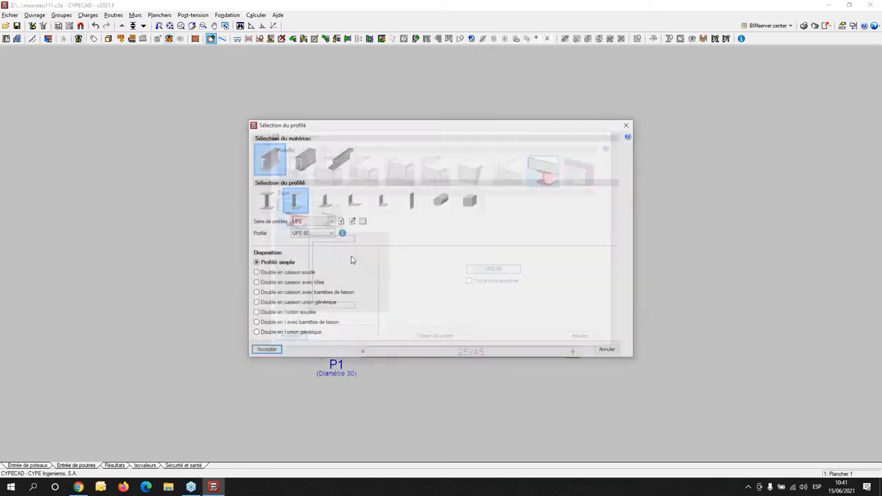
{"action": "left_click", "coordinate": [267, 205]}
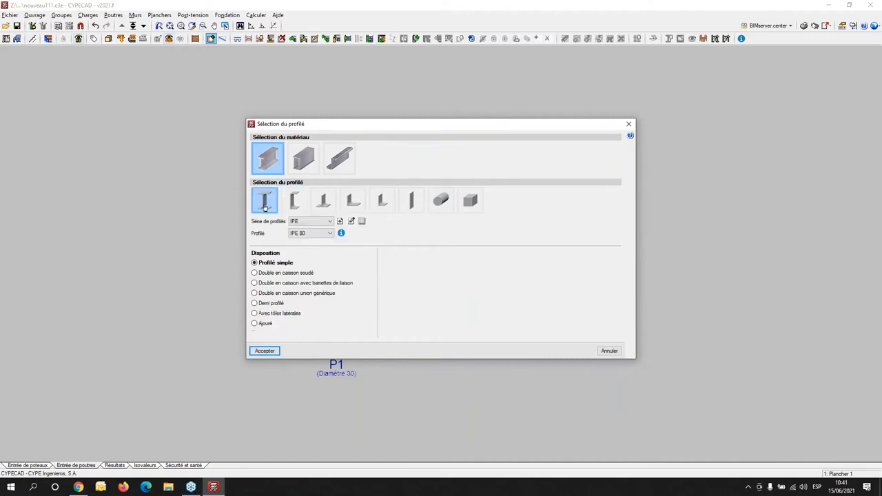
{"action": "left_click", "coordinate": [331, 221]}
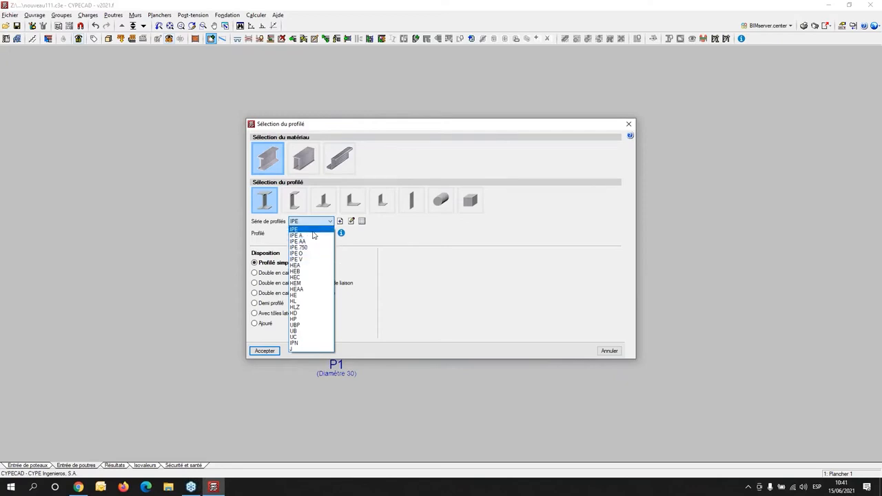
{"action": "left_click", "coordinate": [315, 230]}
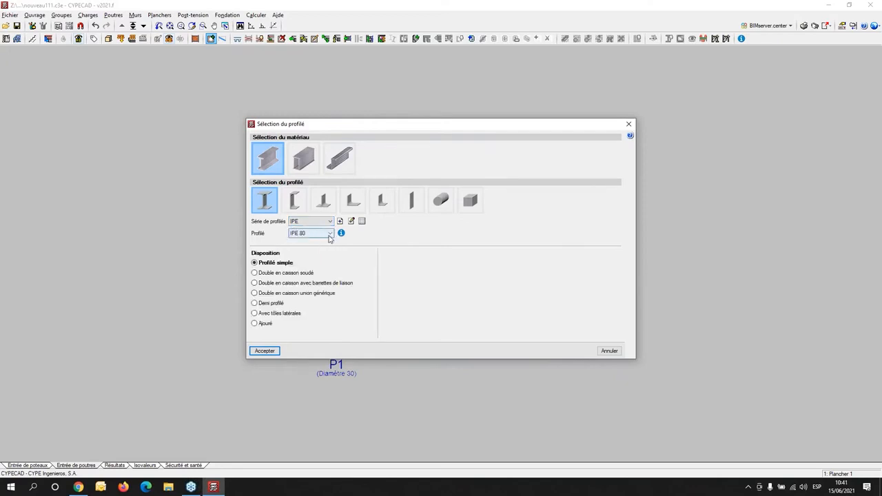
{"action": "left_click", "coordinate": [330, 233]}
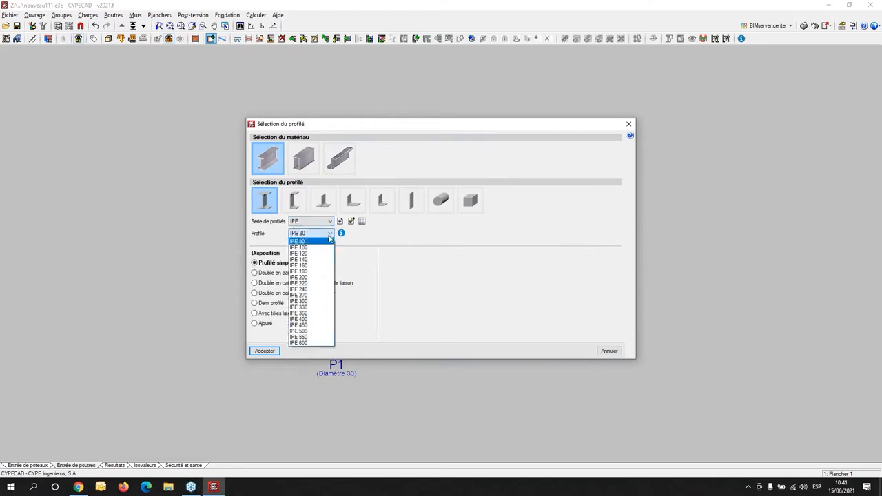
{"action": "left_click", "coordinate": [310, 301]}
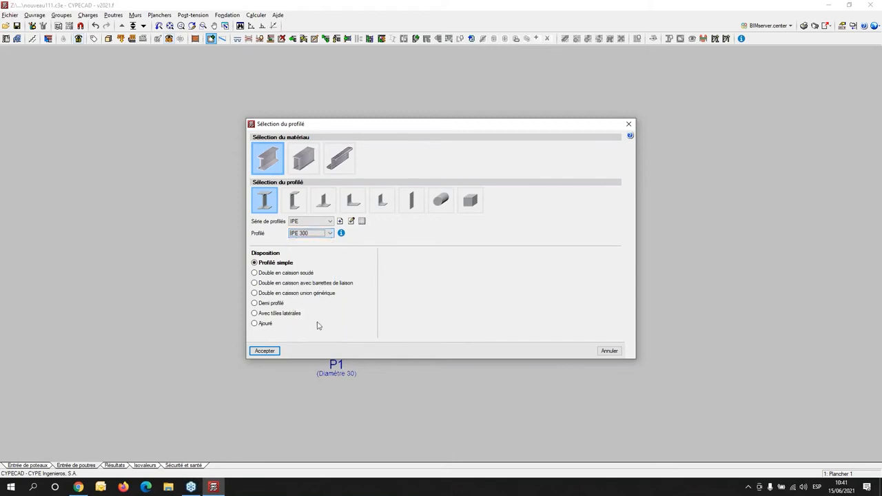
{"action": "left_click", "coordinate": [258, 353]}
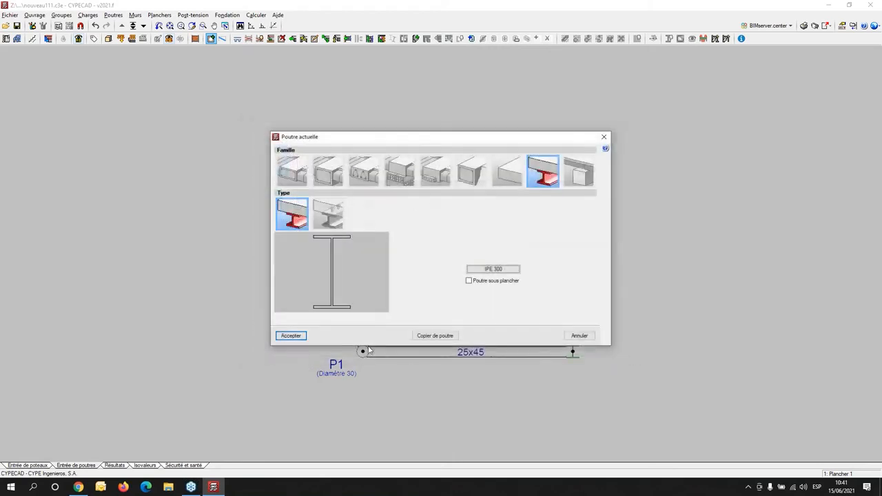
{"action": "left_click", "coordinate": [290, 336]}
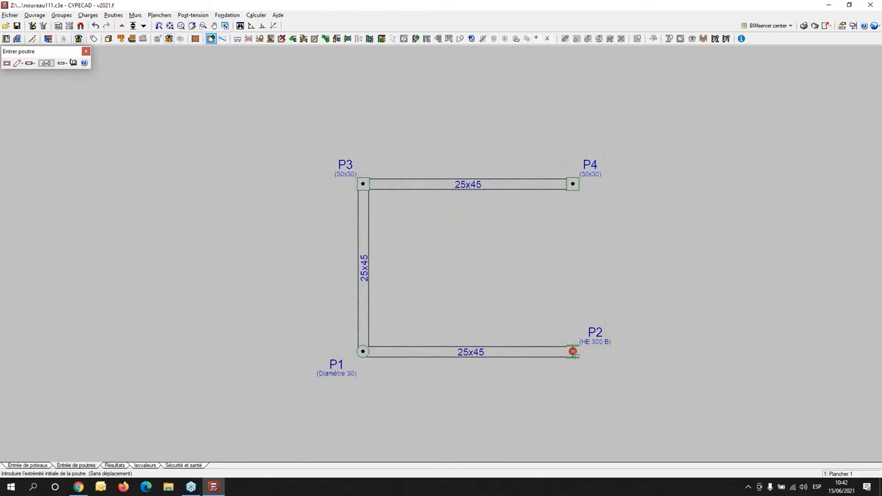
{"action": "left_click", "coordinate": [572, 351]}
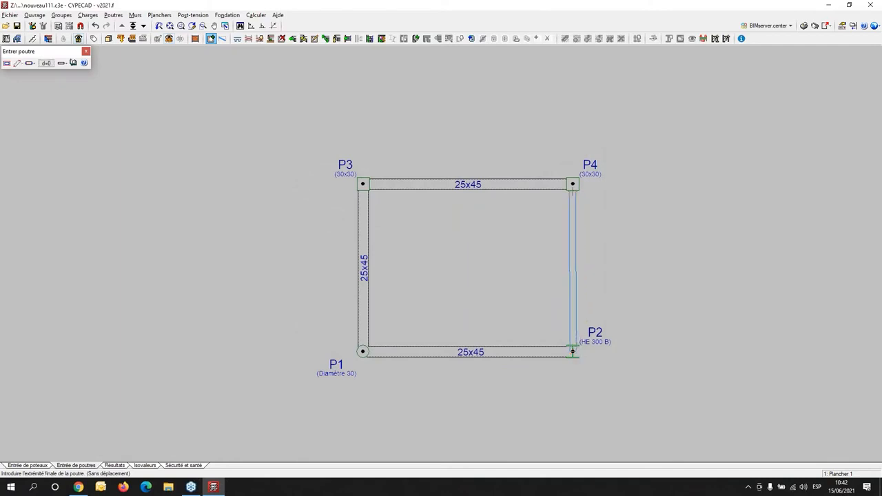
{"action": "scroll", "coordinate": [665, 302], "scroll_direction": "up", "scroll_amount": 2}
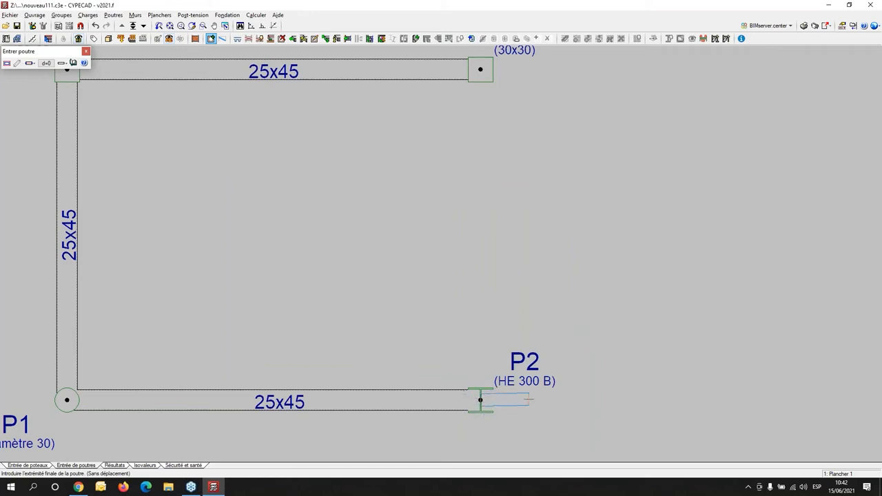
{"action": "right_click", "coordinate": [569, 355]}
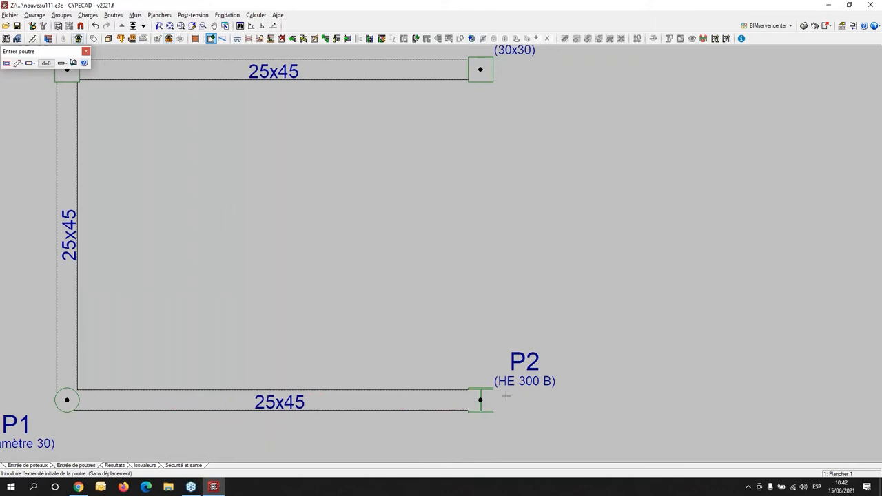
- Place the IPE 300 beam from column P2 to column P4
{"action": "left_click", "coordinate": [480, 401]}
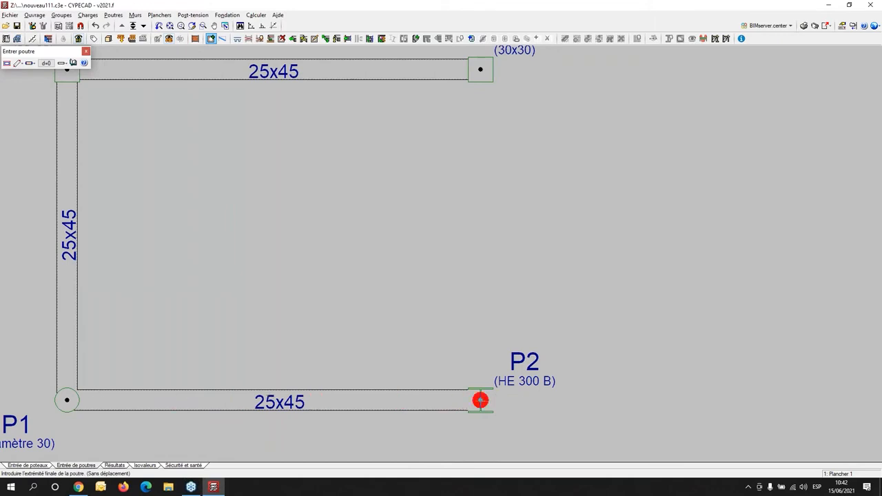
{"action": "middle_click_drag", "start_coordinate": [508, 238], "coordinate": [501, 347]}
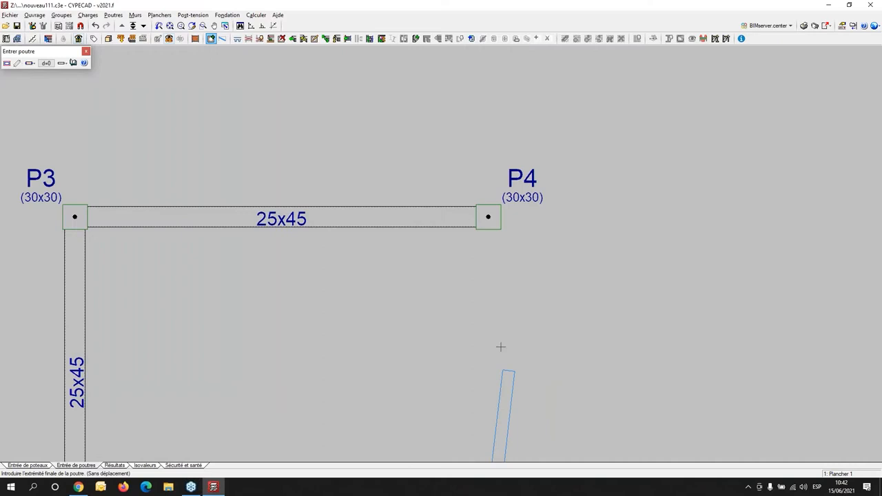
{"action": "left_click", "coordinate": [488, 217]}
{"action": "scroll", "coordinate": [607, 256], "scroll_direction": "down", "scroll_amount": 4}
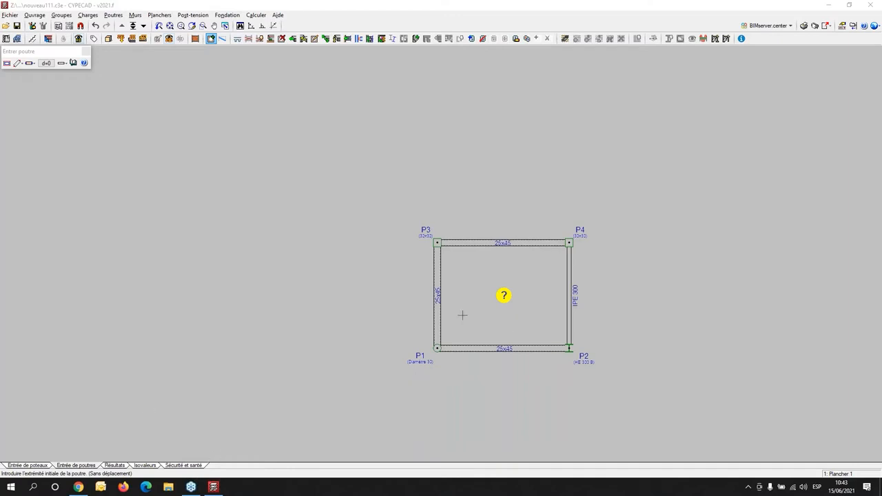
{"action": "scroll", "coordinate": [513, 343], "scroll_direction": "up", "scroll_amount": 2}
{"action": "middle_click_drag", "start_coordinate": [512, 344], "coordinate": [379, 340]}
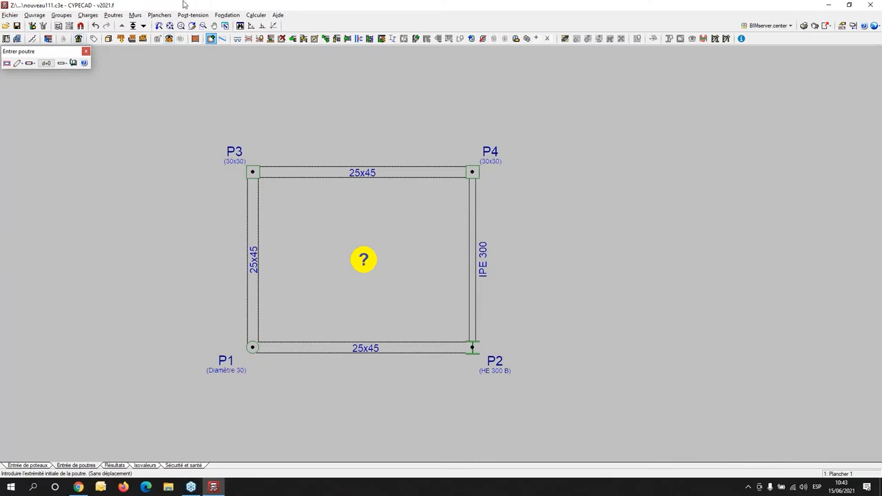
{"action": "left_click", "coordinate": [114, 16]}
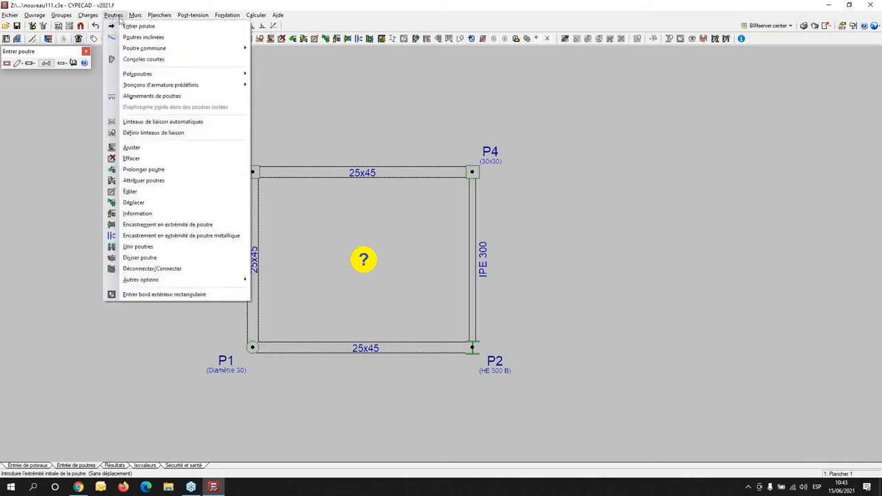
{"action": "mouse_move", "coordinate": [162, 16]}
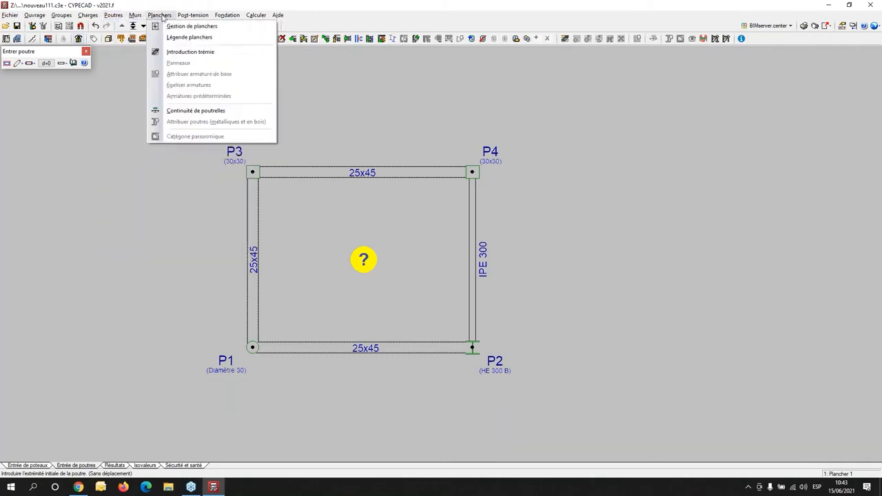
{"action": "left_click", "coordinate": [348, 299]}
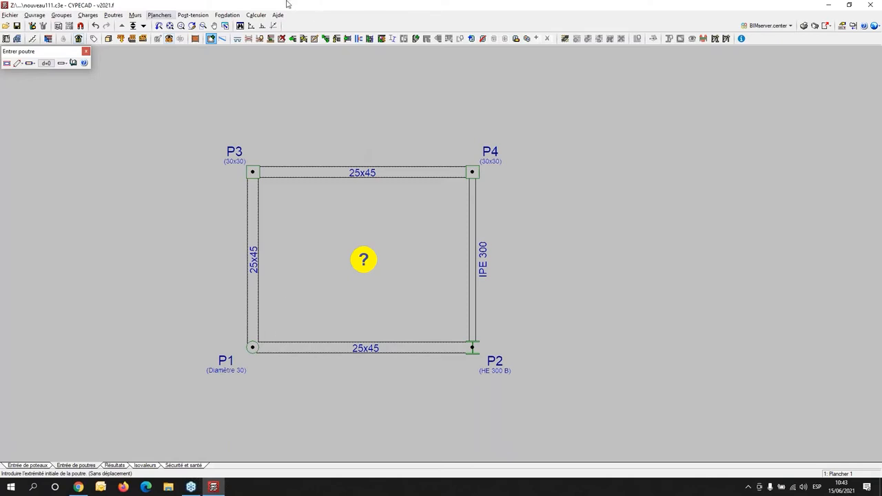
- Start entering a floor and choose the joist floor family (Planchers sur poutrelles) with joists cast in situ
{"action": "left_click", "coordinate": [160, 15]}
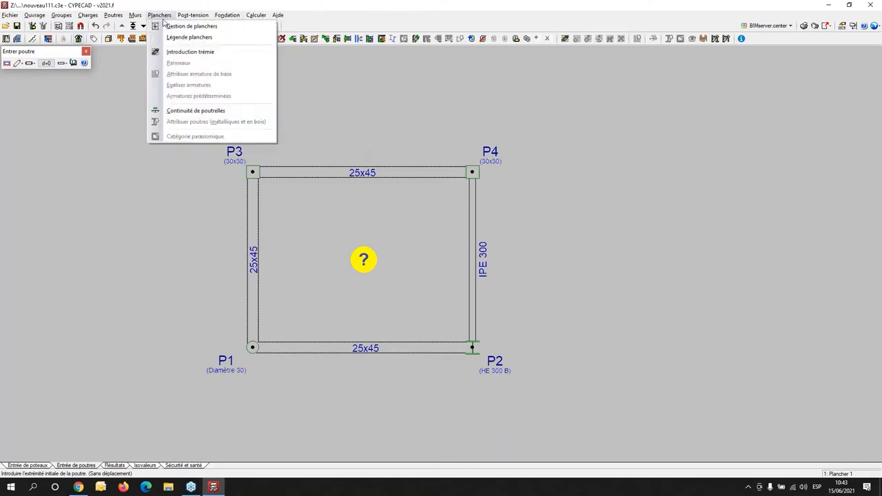
{"action": "left_click", "coordinate": [168, 26]}
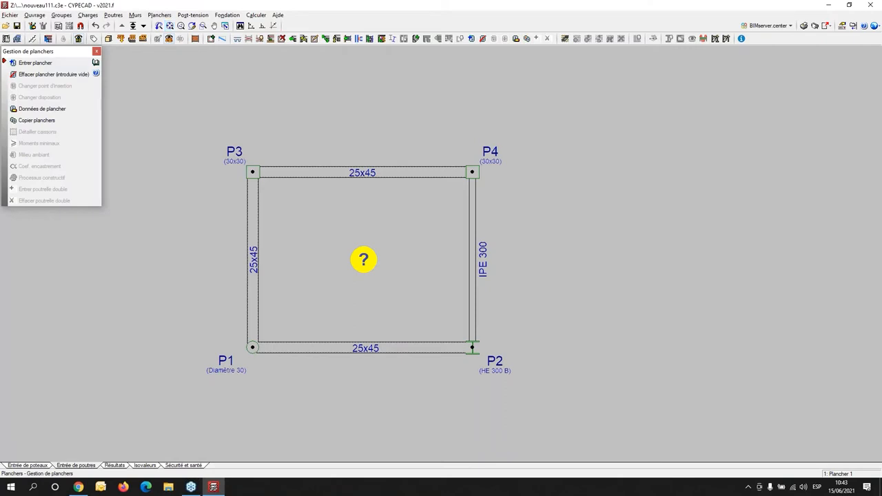
{"action": "left_click", "coordinate": [57, 67]}
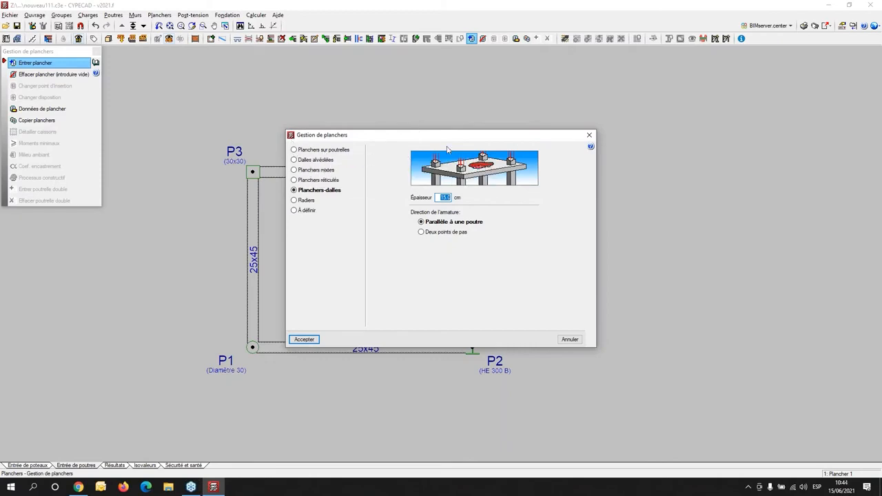
{"action": "left_click_drag", "start_coordinate": [390, 137], "coordinate": [269, 70]}
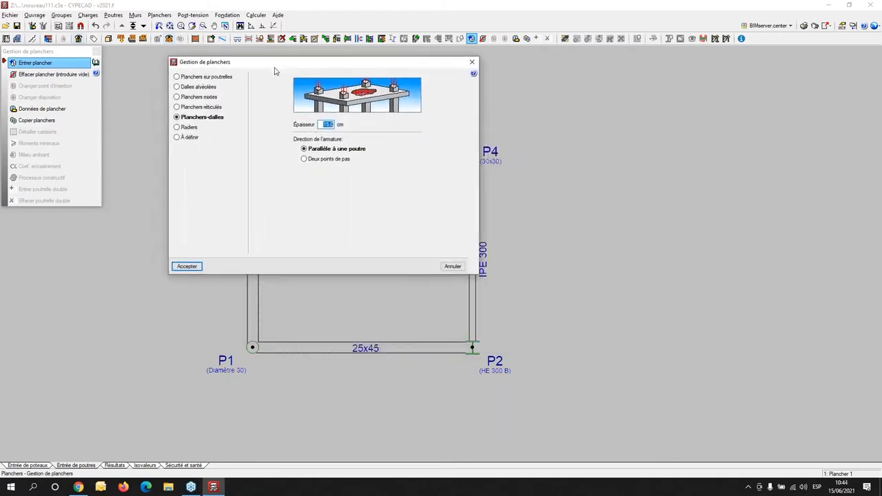
{"action": "left_click", "coordinate": [196, 81]}
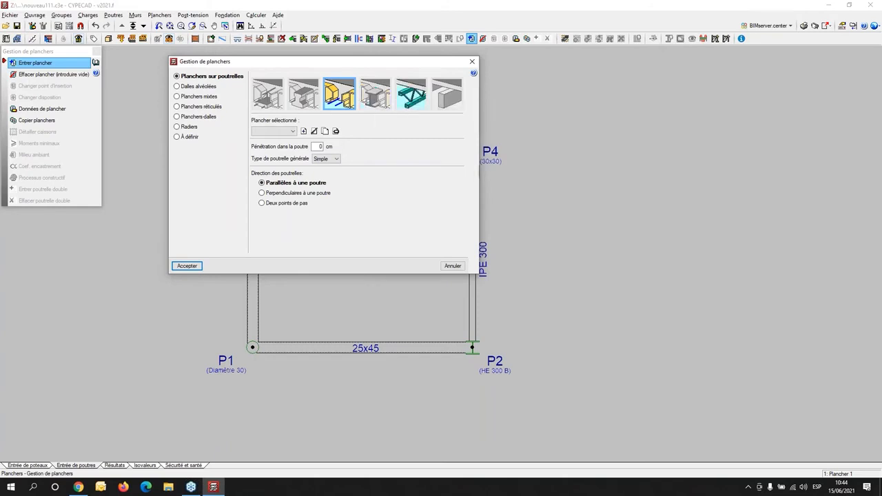
{"action": "left_click", "coordinate": [417, 106]}
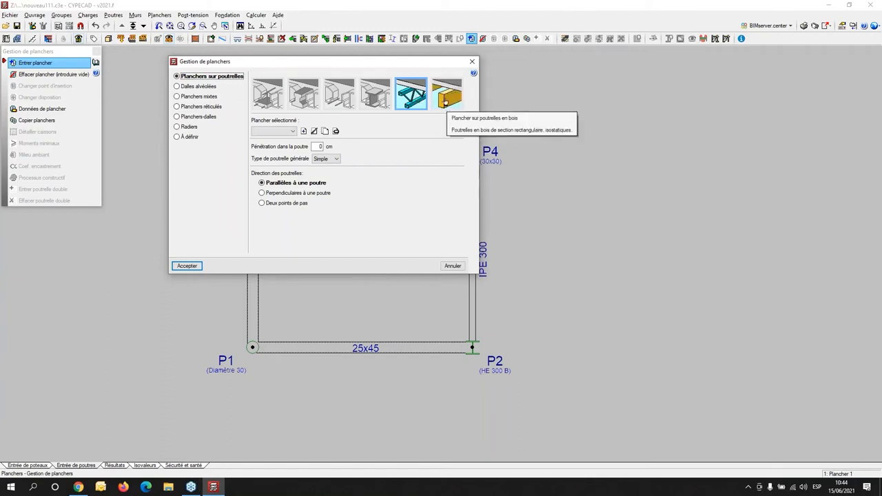
{"action": "left_click", "coordinate": [340, 96]}
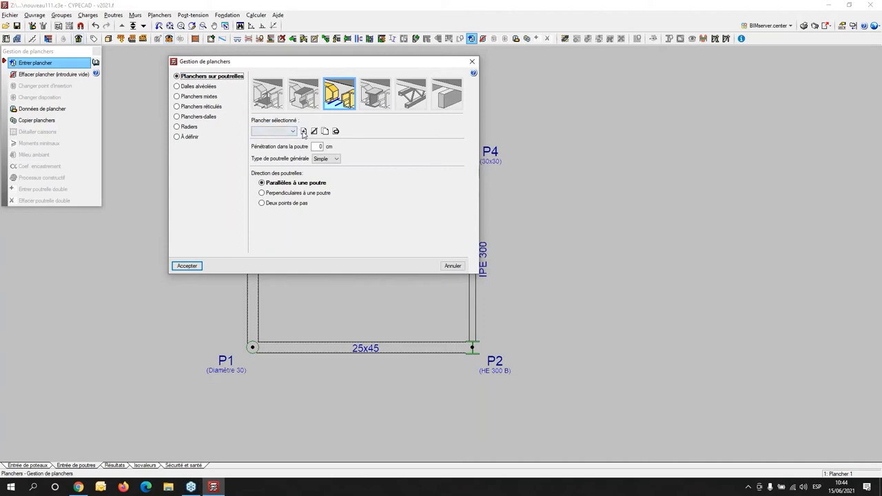
- Start creating a cast-in-situ joist floor type with the reference 20+5
{"action": "left_click", "coordinate": [304, 131]}
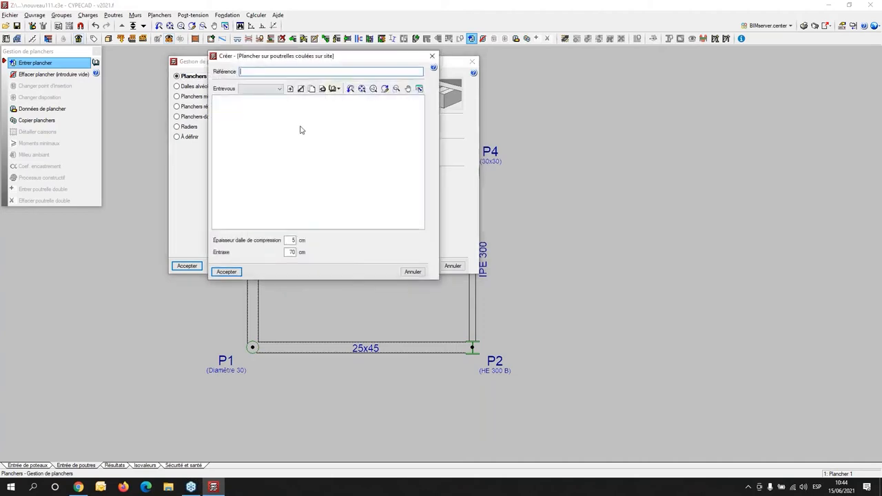
{"action": "left_click_drag", "start_coordinate": [358, 60], "coordinate": [632, 56]}
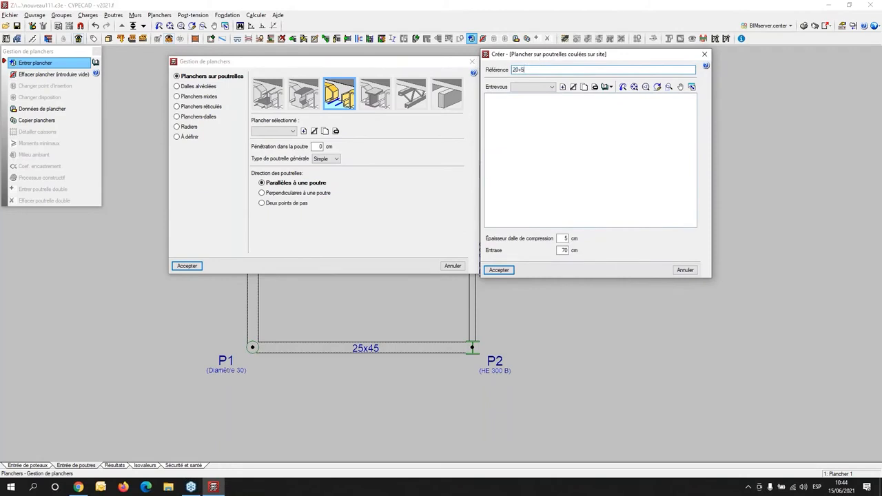
{"action": "key", "text": "Tab"}
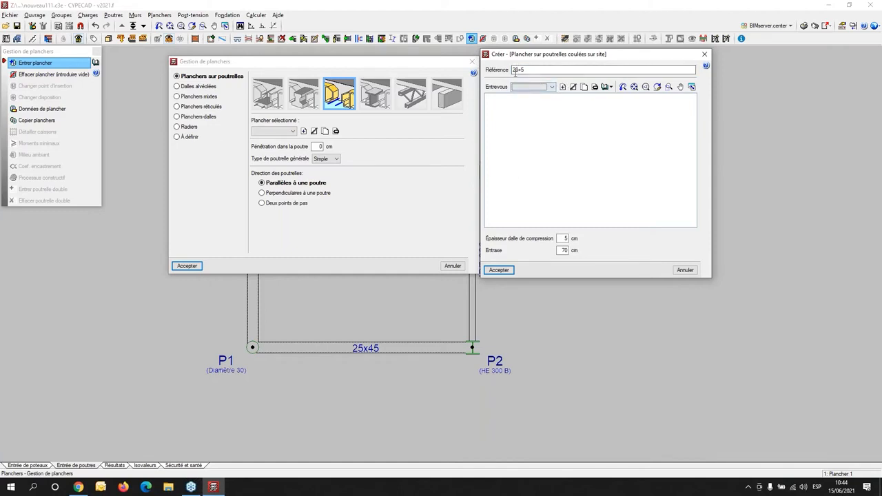
- Create an infill block (entrevous) with reference 20 poly, polystyrene type and a total height of 20 cm
{"action": "left_click", "coordinate": [563, 88]}
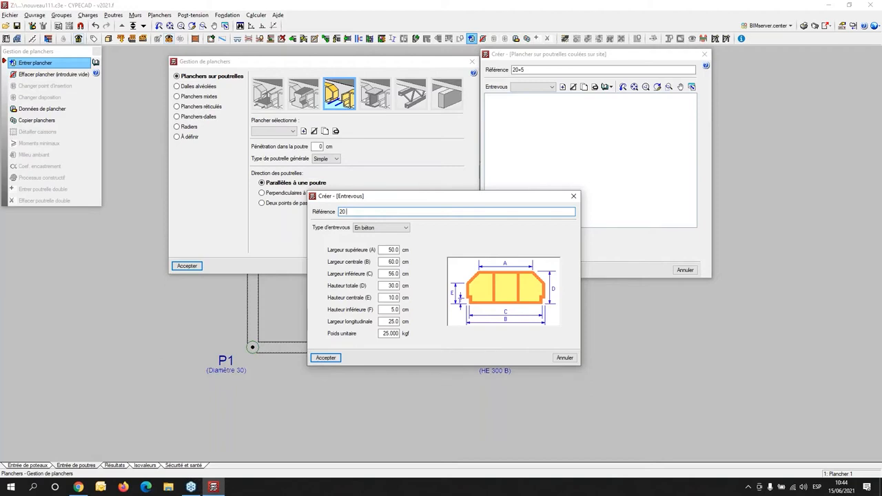
{"action": "type", "text": "poly"}
{"action": "left_click", "coordinate": [380, 228]}
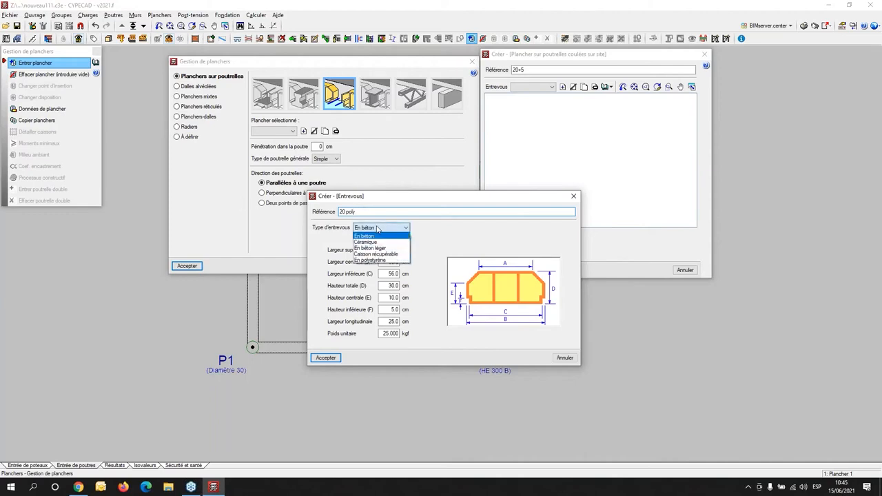
{"action": "left_click", "coordinate": [375, 260]}
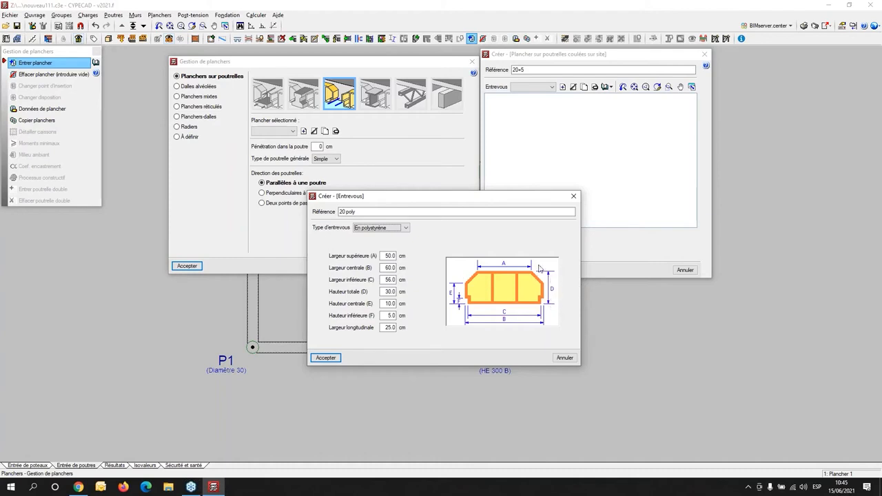
{"action": "double_click", "coordinate": [383, 291]}
{"action": "type", "text": "20"}
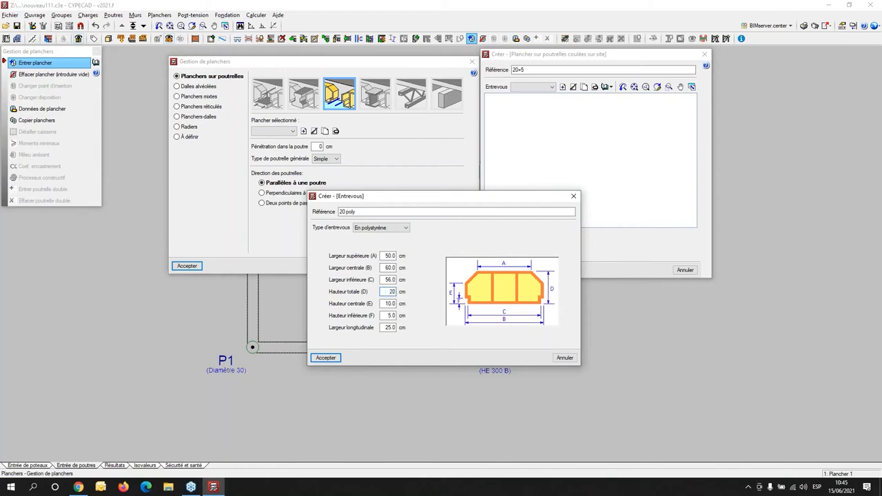
{"action": "key", "text": "Tab"}
- Set the block's upper, central and lower widths to 50 cm and accept the block
{"action": "double_click", "coordinate": [389, 255]}
{"action": "type", "text": "50"}
{"action": "key", "text": "Tab"}
{"action": "type", "text": "50"}
{"action": "key", "text": "Tab"}
{"action": "type", "text": "50"}
{"action": "key", "text": "Tab"}
{"action": "left_click", "coordinate": [325, 358]}
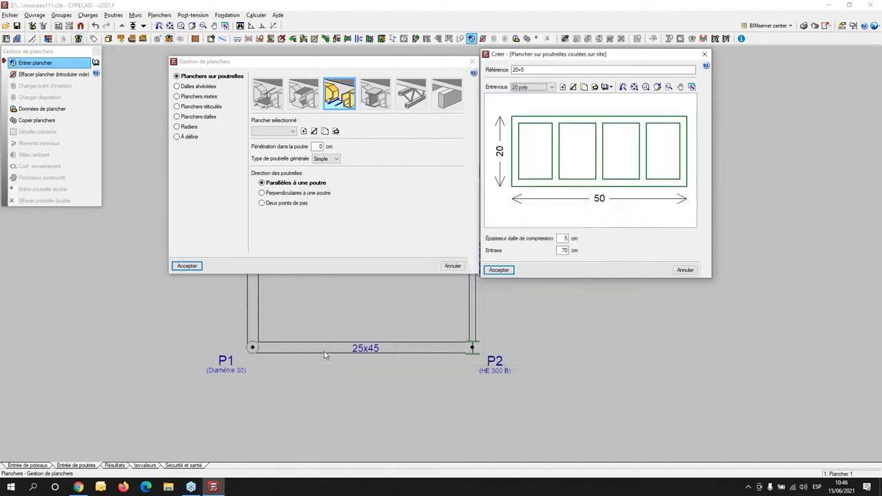
- Set the 20+5 floor type's joist spacing (Entraxe) to 60 cm and accept the floor type
{"action": "left_click_drag", "start_coordinate": [580, 54], "coordinate": [618, 97]}
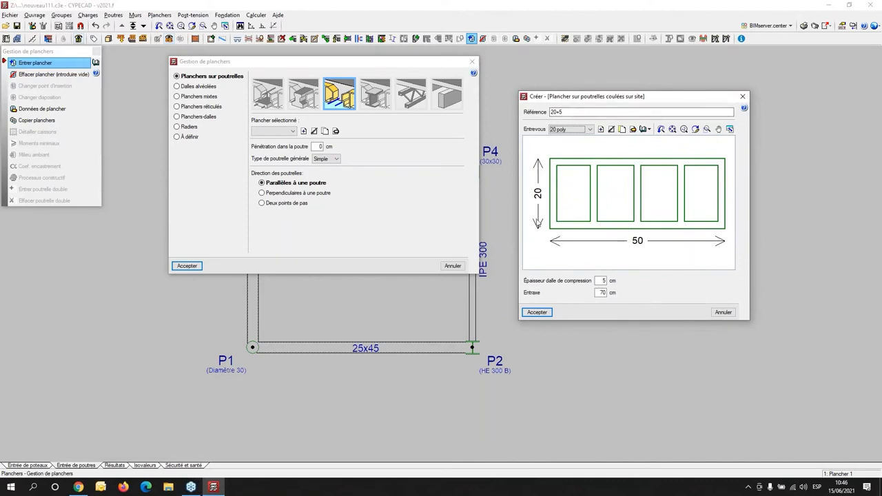
{"action": "double_click", "coordinate": [598, 292]}
{"action": "type", "text": "6"}
{"action": "left_click", "coordinate": [537, 312]}
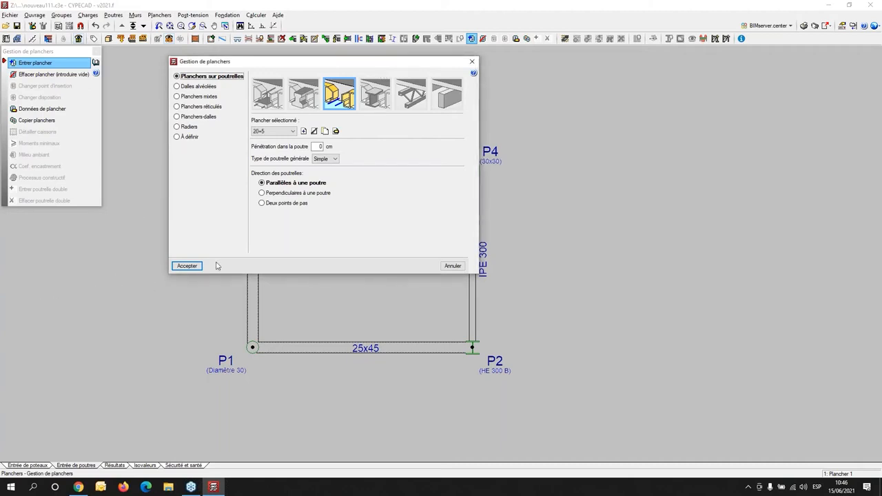
- Place the 20+5 joist floor in the bay between the four columns, with joists parallel to the P1–P3 beam
{"action": "left_click", "coordinate": [187, 266]}
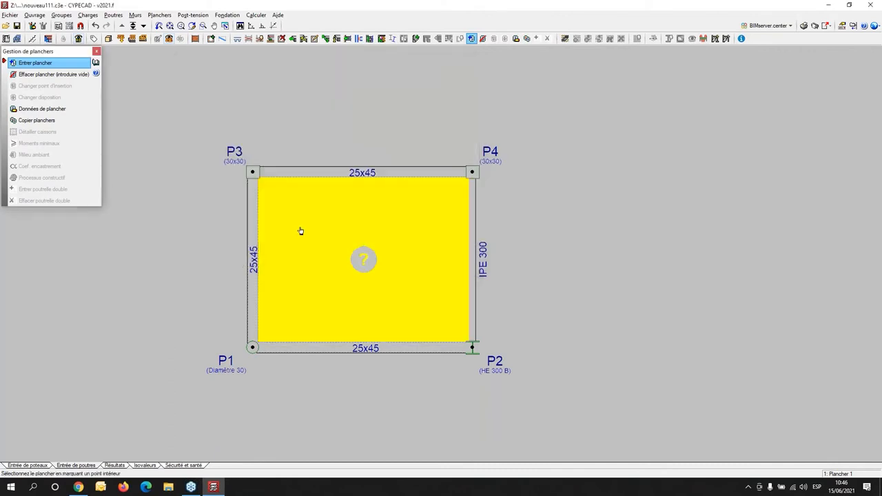
{"action": "left_click", "coordinate": [355, 221]}
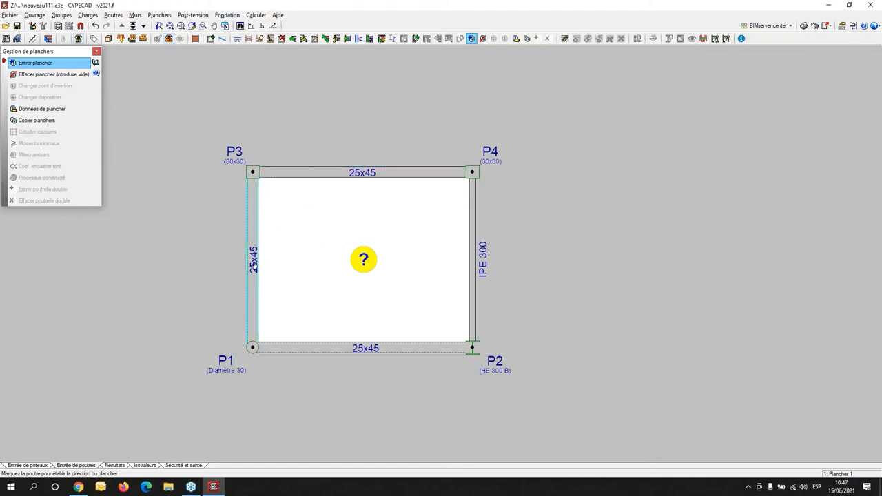
{"action": "left_click", "coordinate": [254, 265]}
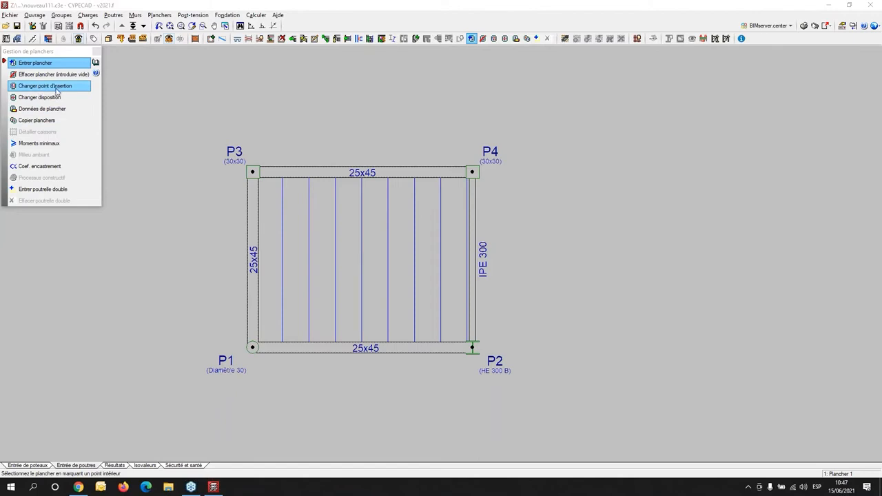
- Change the floor's insertion point repeatedly, finally placing the first joist a short distance inside the P1–P3 beam
{"action": "left_click", "coordinate": [45, 87]}
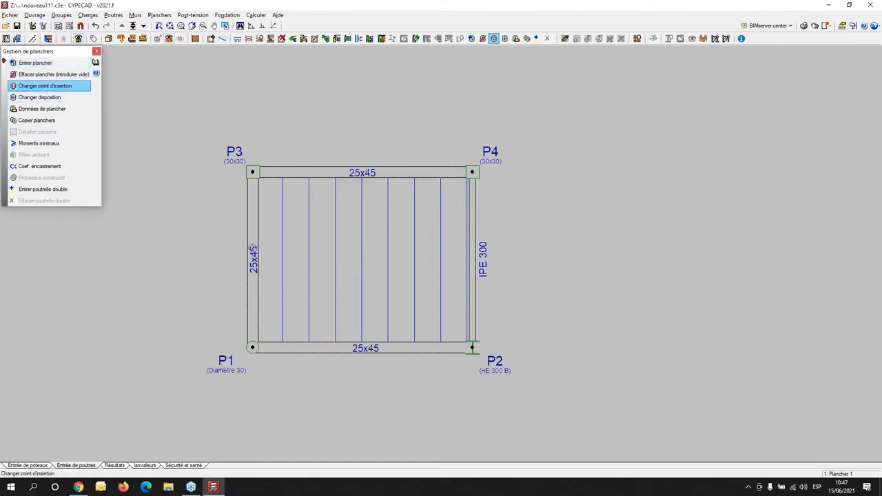
{"action": "scroll", "coordinate": [303, 256], "scroll_direction": "up", "scroll_amount": 2}
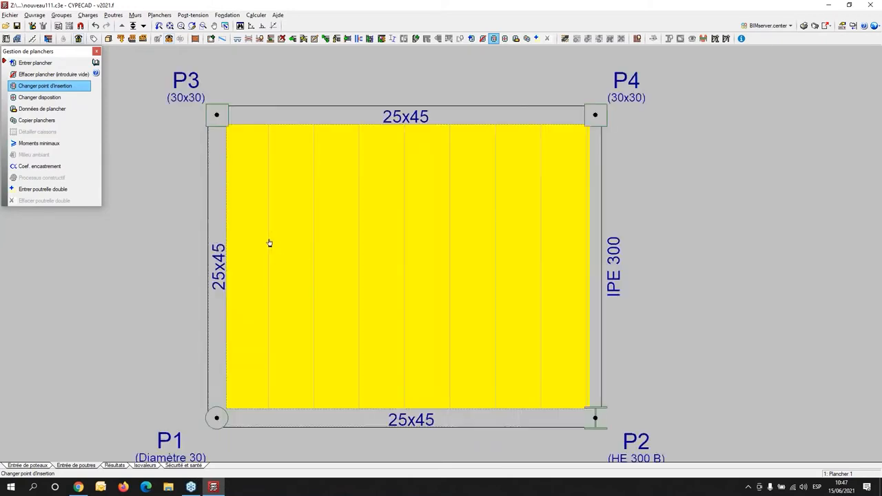
{"action": "left_click", "coordinate": [254, 240]}
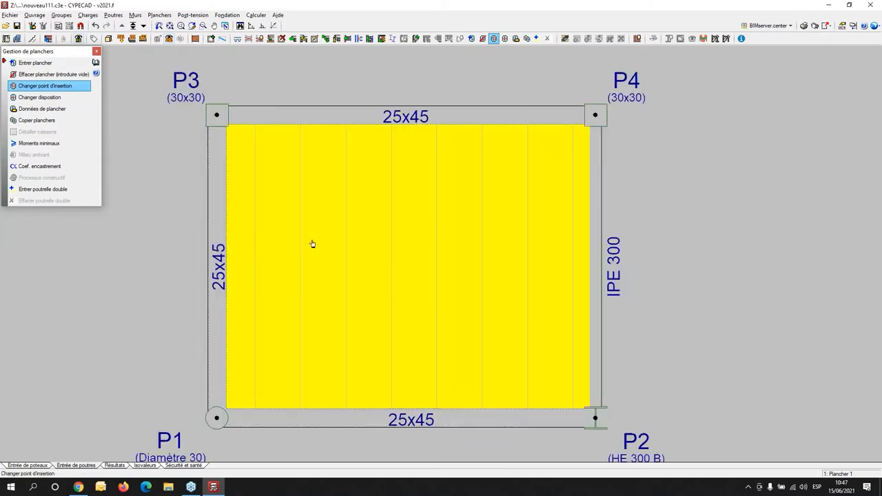
{"action": "left_click", "coordinate": [255, 228]}
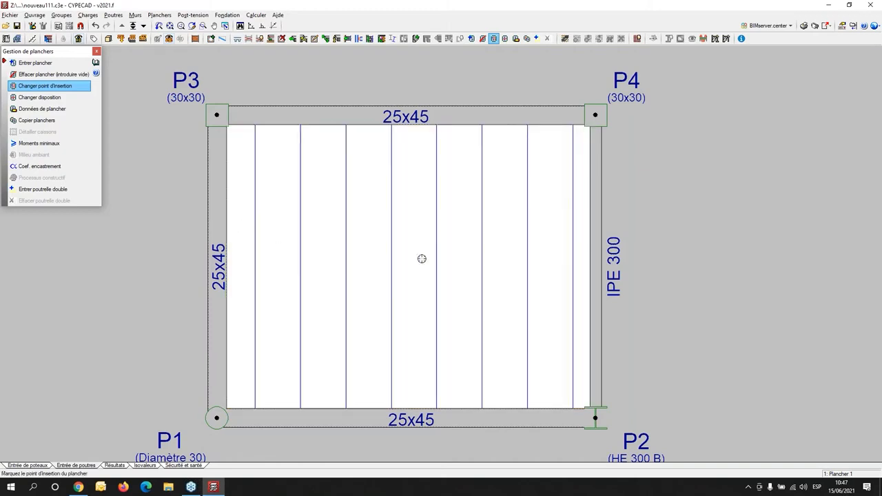
{"action": "left_click", "coordinate": [241, 226]}
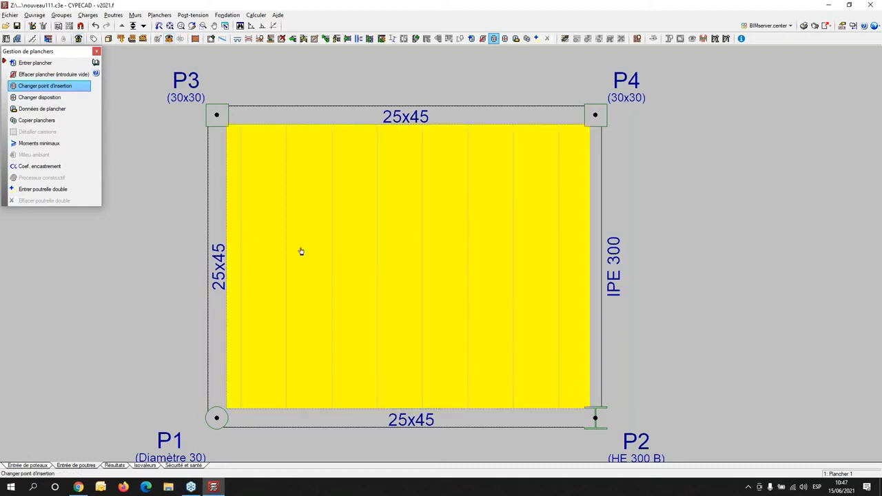
{"action": "left_click", "coordinate": [400, 253]}
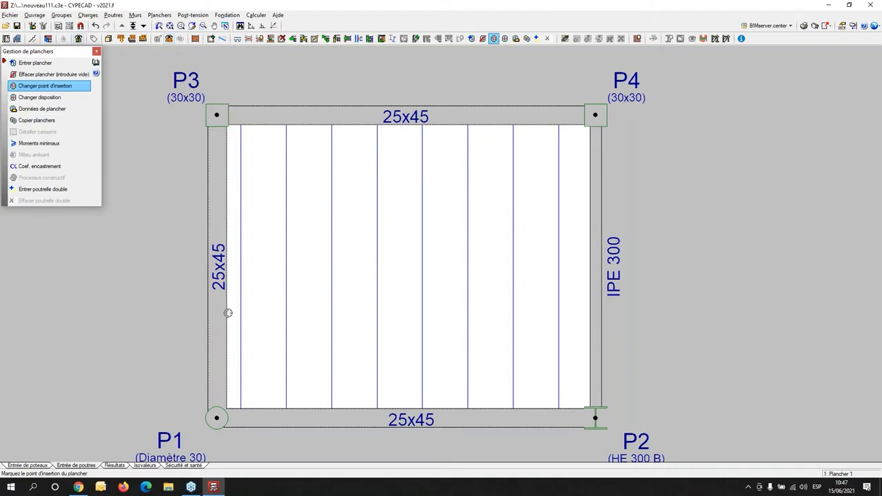
{"action": "left_click", "coordinate": [271, 287]}
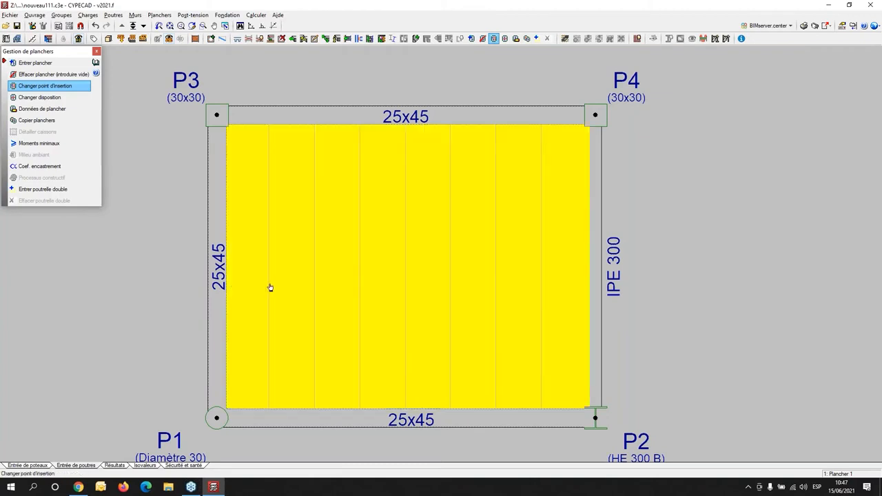
{"action": "left_click", "coordinate": [270, 288]}
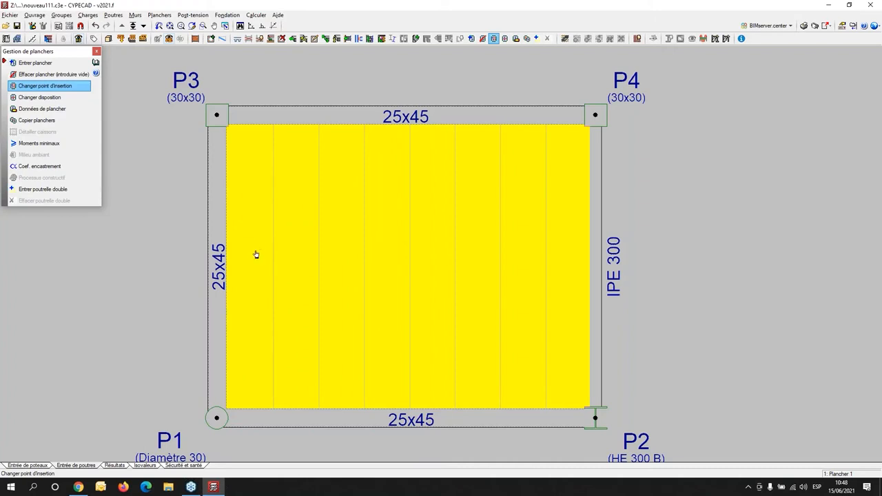
{"action": "left_click", "coordinate": [256, 254]}
{"action": "left_click", "coordinate": [264, 251]}
{"action": "left_click", "coordinate": [252, 257]}
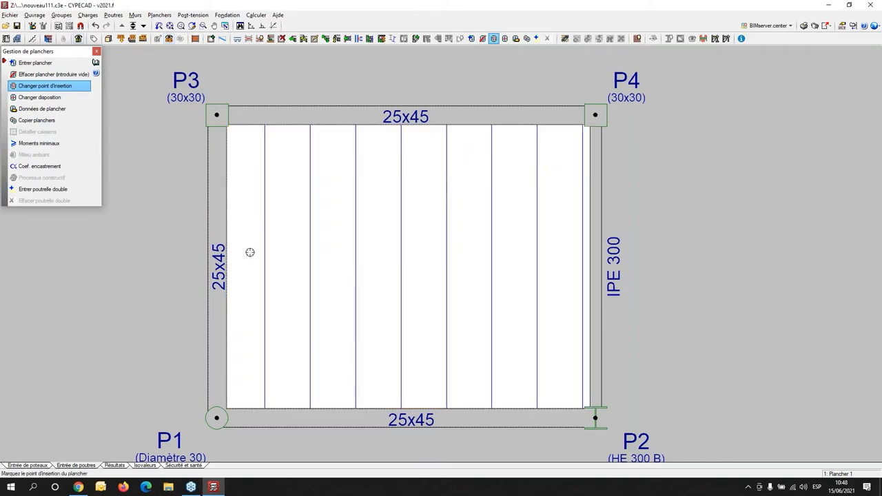
{"action": "left_click", "coordinate": [249, 252]}
{"action": "left_click", "coordinate": [252, 257]}
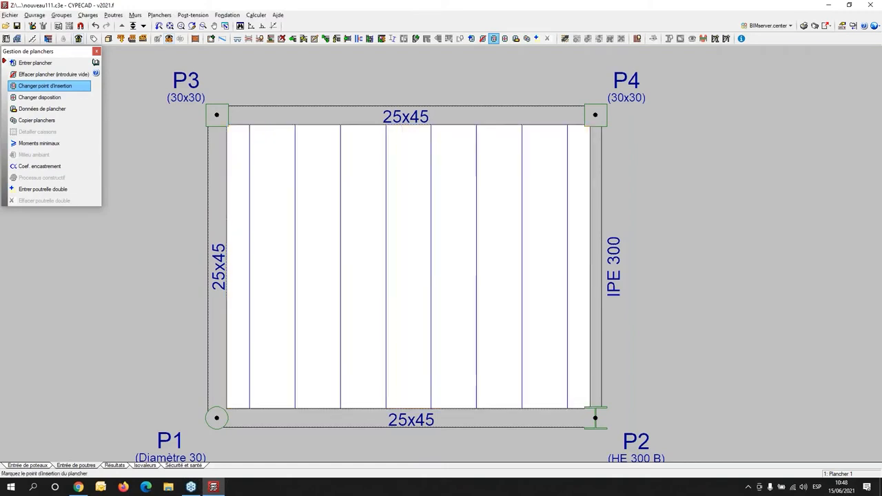
{"action": "left_click", "coordinate": [246, 255]}
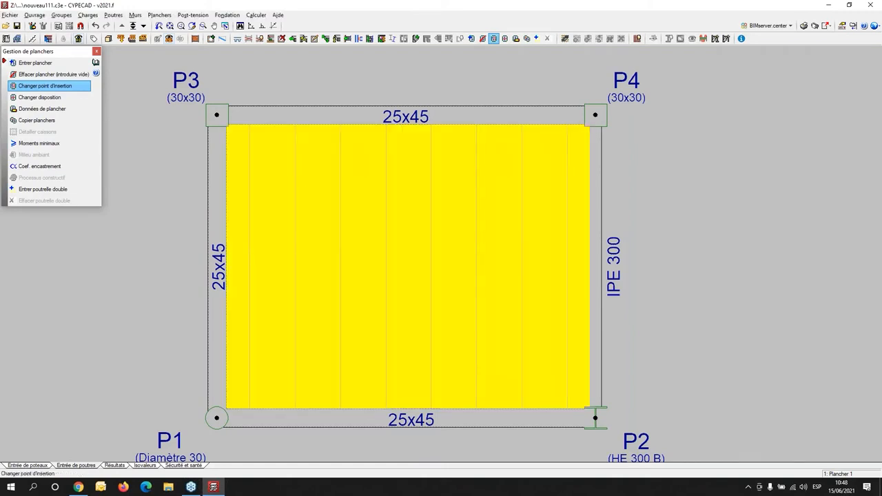
{"action": "left_click", "coordinate": [254, 259]}
{"action": "left_click", "coordinate": [259, 254]}
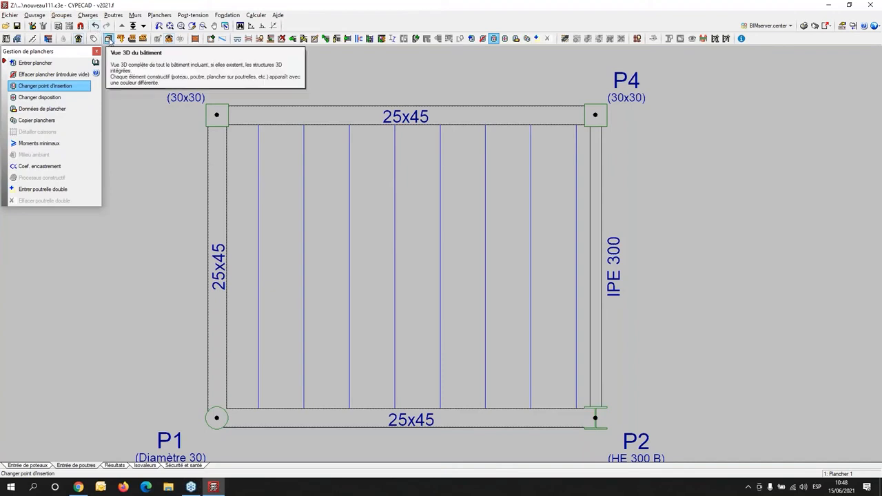
- Inspect the columns, beams and floor in the building's 3D view from another angle, and close the view
{"action": "left_click", "coordinate": [109, 39]}
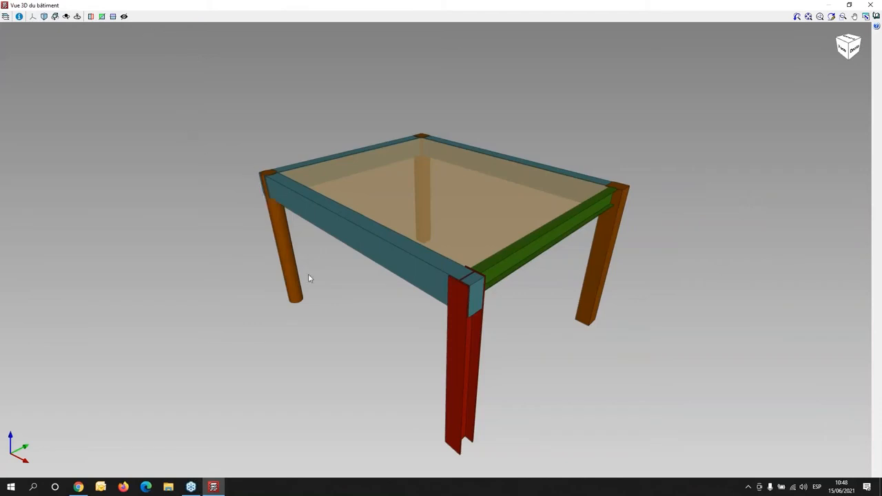
{"action": "mouse_move", "coordinate": [390, 282]}
{"action": "middle_mouse_down"}
{"action": "mouse_move", "coordinate": [554, 266]}
{"action": "mouse_move", "coordinate": [666, 277]}
{"action": "mouse_move", "coordinate": [659, 296]}
{"action": "mouse_move", "coordinate": [608, 307]}
{"action": "mouse_move", "coordinate": [341, 318]}
{"action": "mouse_move", "coordinate": [414, 323]}
{"action": "middle_mouse_up"}
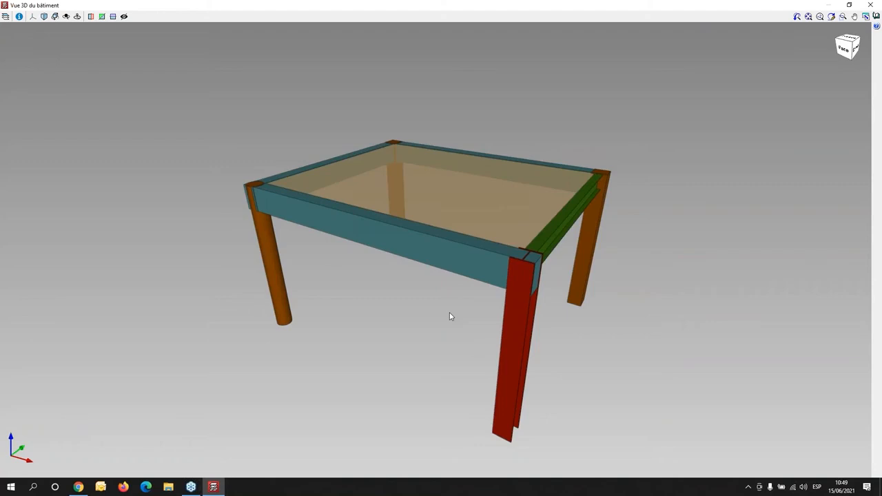
{"action": "left_click", "coordinate": [872, 5]}
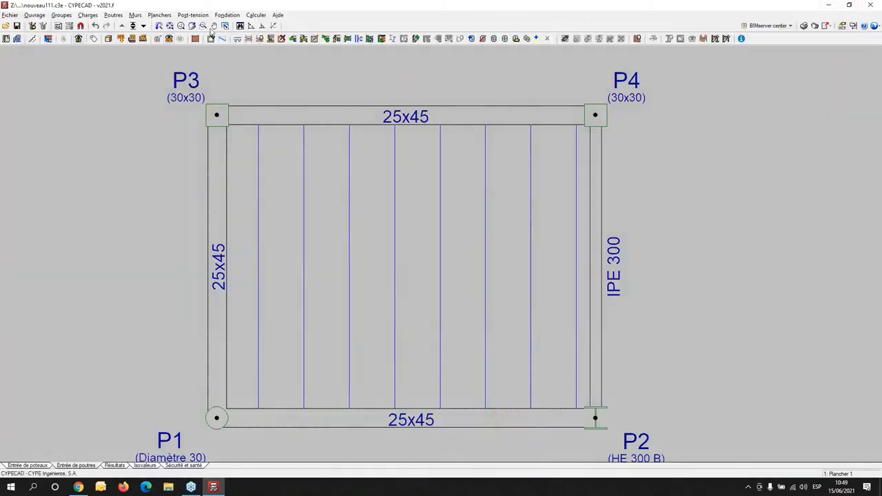
- Go down to the Fondation level and start defining a new foundation element
{"action": "left_click", "coordinate": [133, 25]}
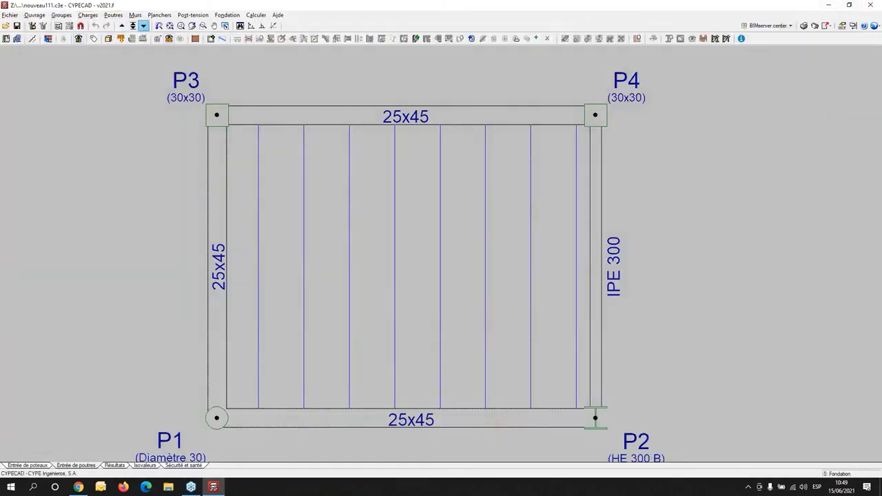
{"action": "scroll", "coordinate": [317, 165], "scroll_direction": "down", "scroll_amount": 3}
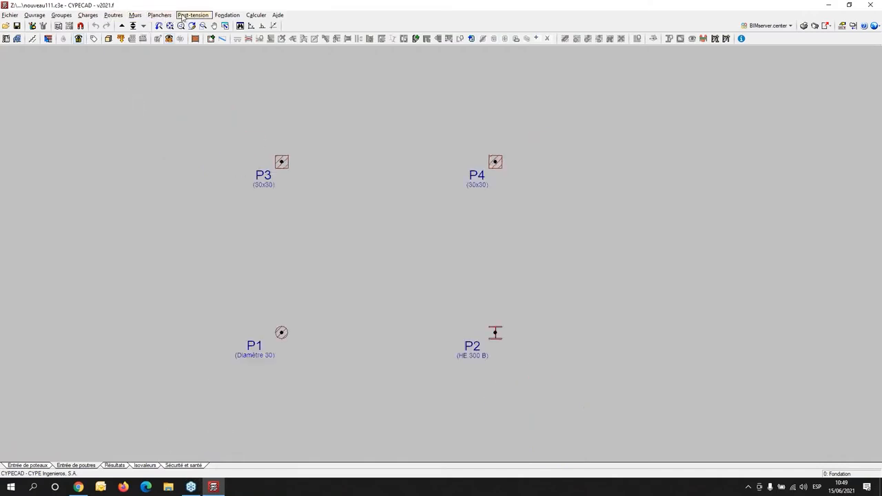
{"action": "left_click", "coordinate": [228, 15]}
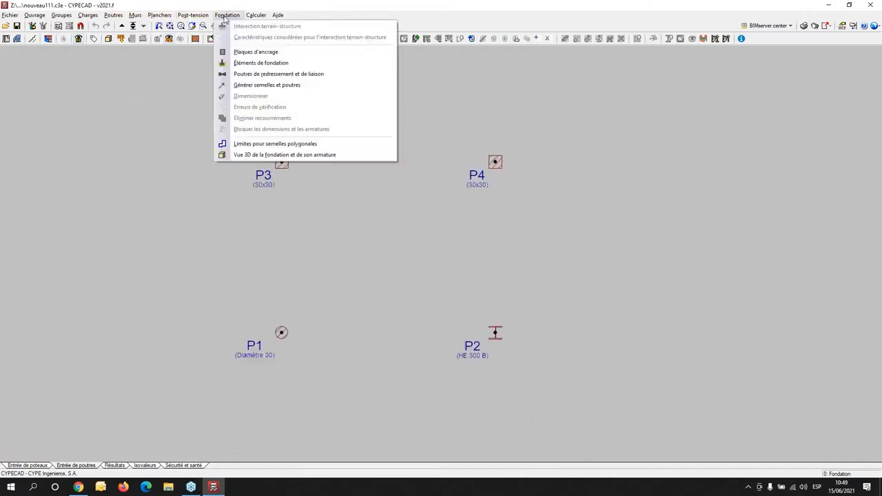
{"action": "left_click", "coordinate": [256, 66]}
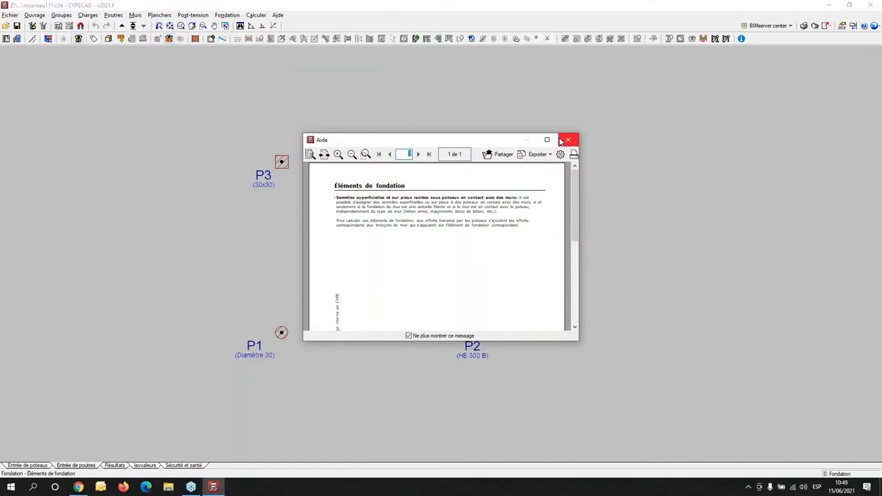
{"action": "left_click", "coordinate": [563, 141]}
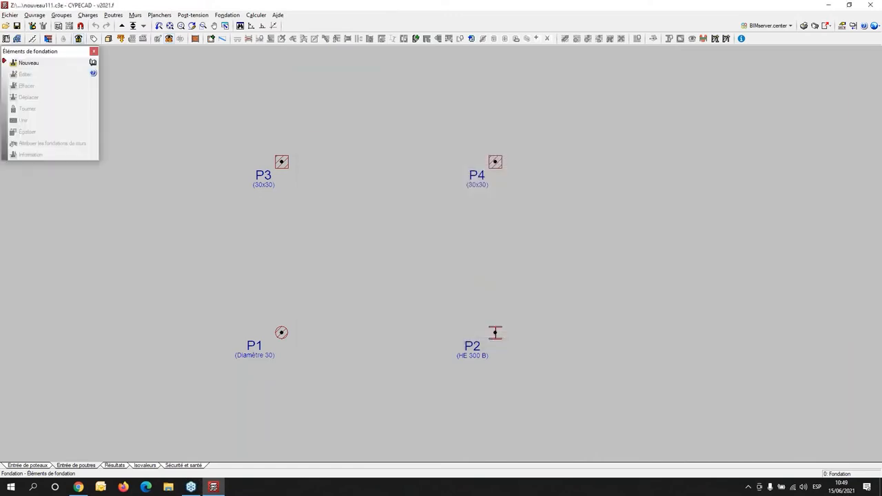
{"action": "left_click", "coordinate": [27, 64]}
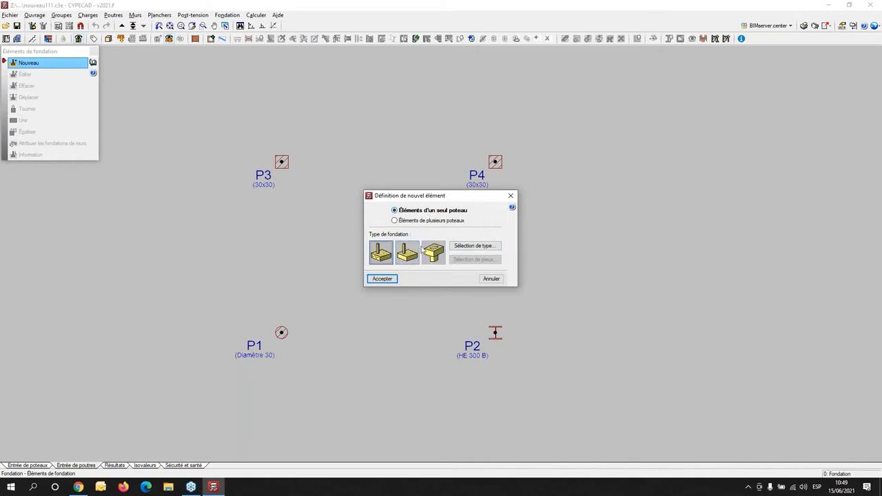
- Examine the available shapes for reinforced concrete footings, mass concrete footings and pile caps without changing the shape
{"action": "left_click", "coordinate": [474, 246]}
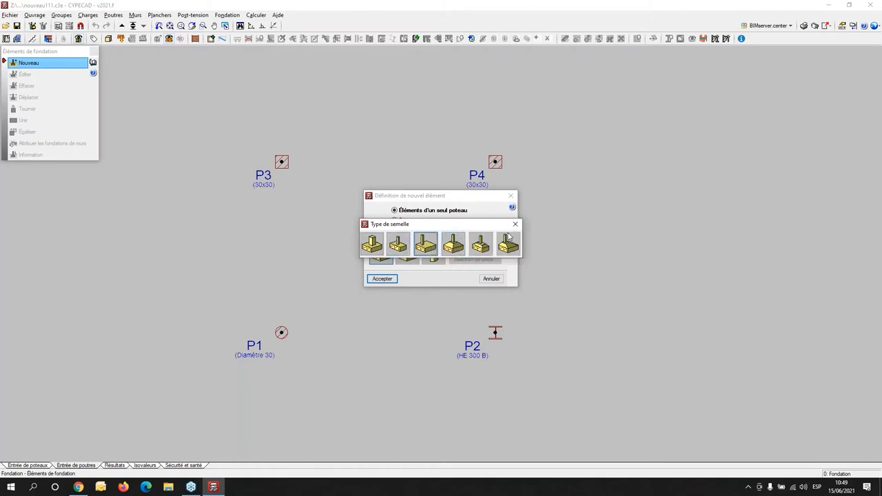
{"action": "left_click", "coordinate": [516, 224]}
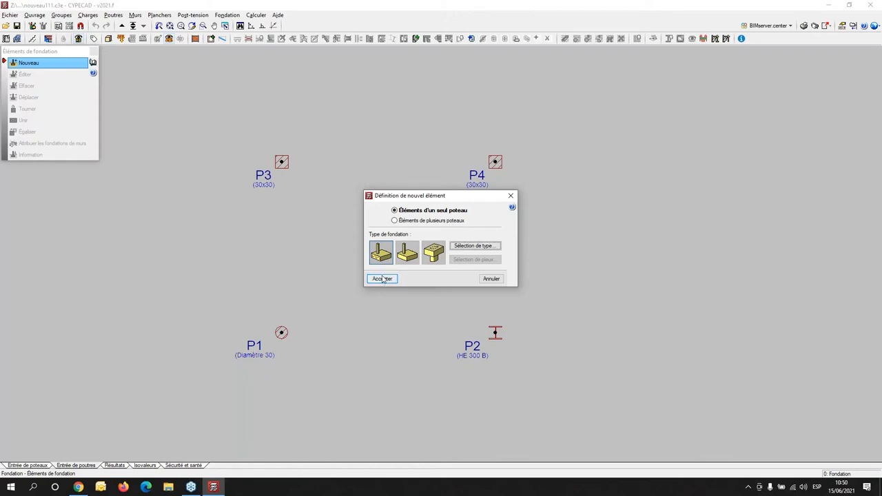
{"action": "left_click", "coordinate": [413, 260]}
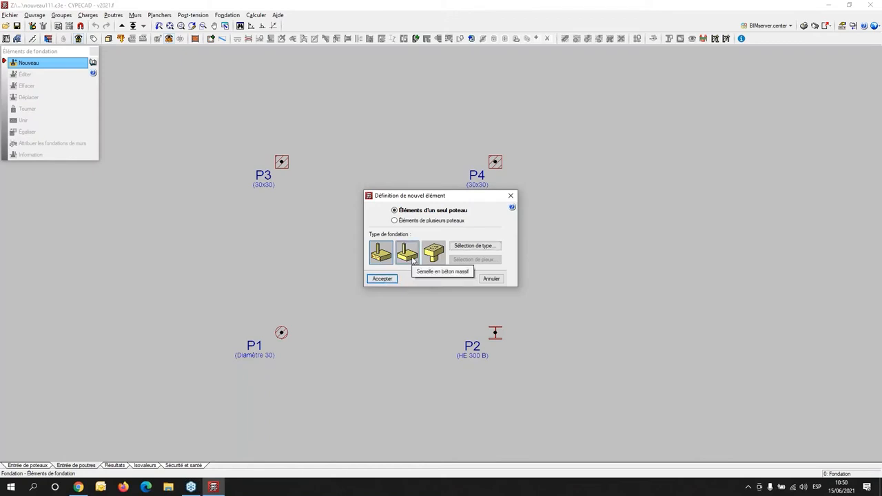
{"action": "left_click", "coordinate": [471, 246]}
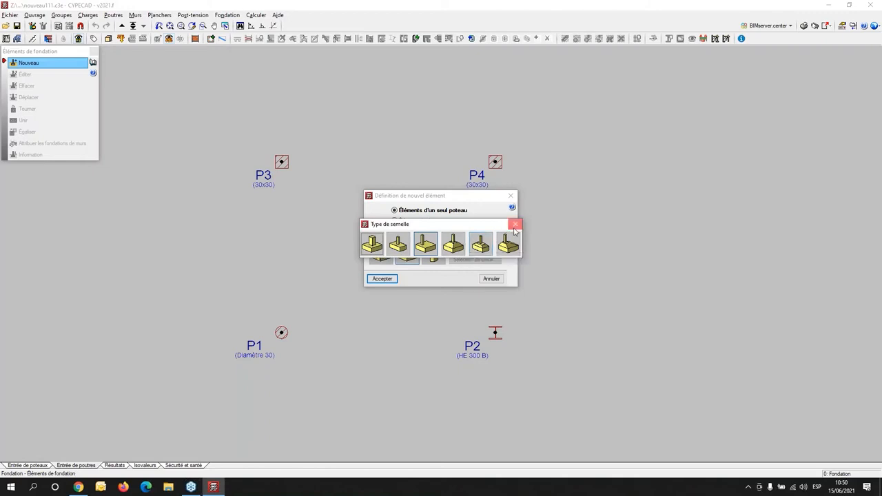
{"action": "left_click", "coordinate": [515, 227]}
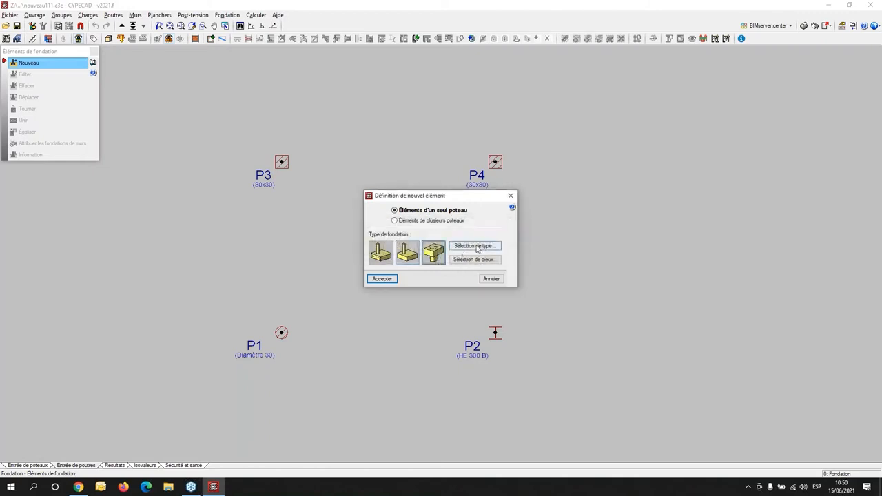
{"action": "left_click", "coordinate": [477, 247]}
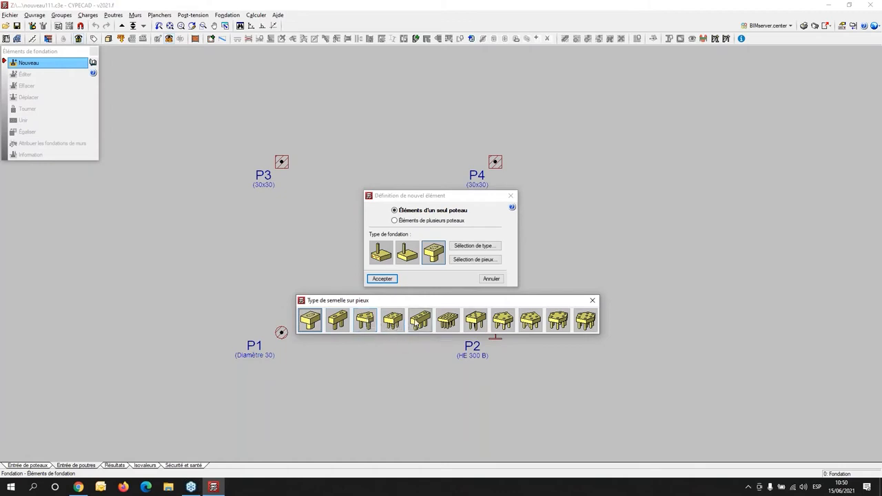
{"action": "left_click", "coordinate": [594, 302]}
- Choose a single-column reinforced concrete footing instead of the pile cap and place it centred under column P1
{"action": "left_click", "coordinate": [383, 279]}
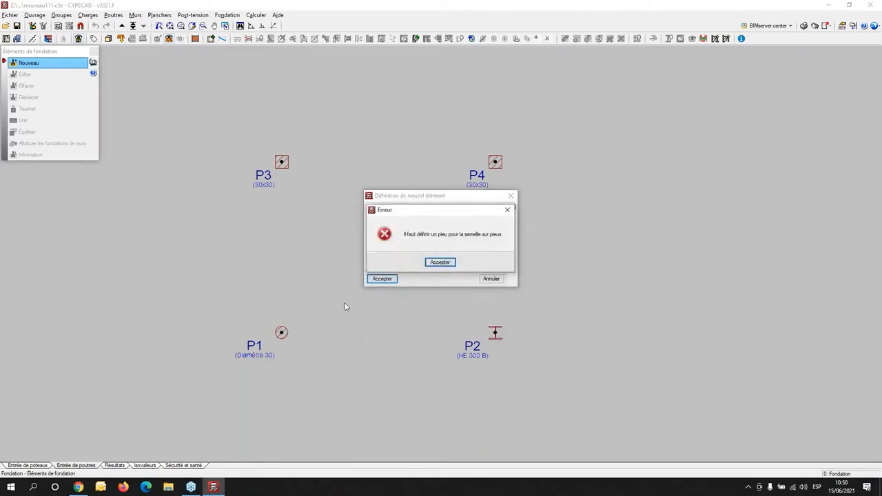
{"action": "left_click", "coordinate": [441, 264]}
{"action": "left_click", "coordinate": [381, 252]}
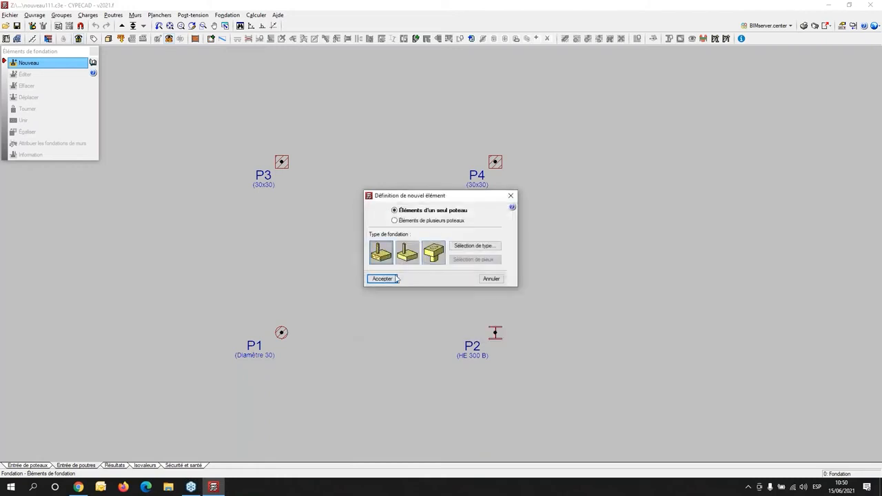
{"action": "left_click", "coordinate": [383, 279]}
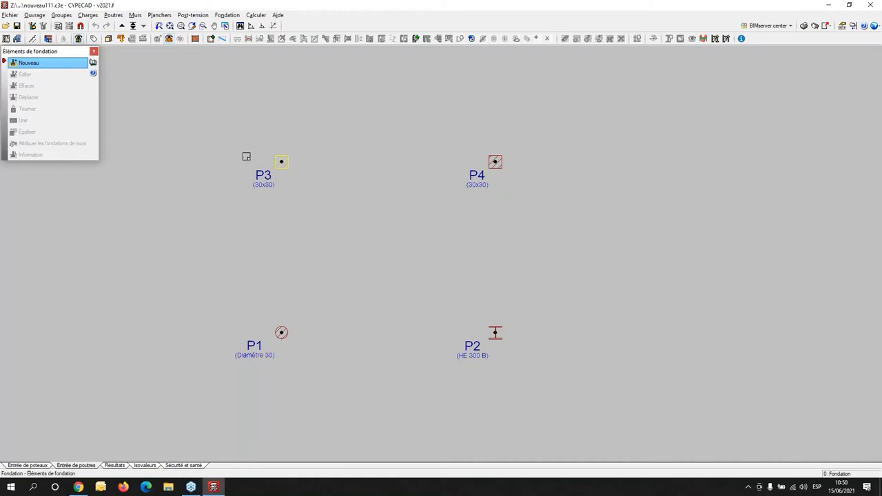
{"action": "left_click", "coordinate": [238, 241]}
{"action": "scroll", "coordinate": [279, 345], "scroll_direction": "up", "scroll_amount": 2}
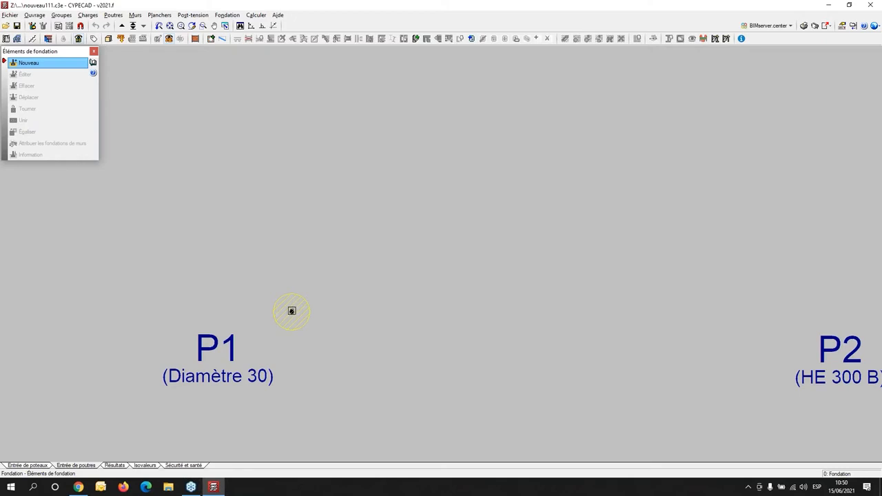
{"action": "left_click", "coordinate": [292, 311]}
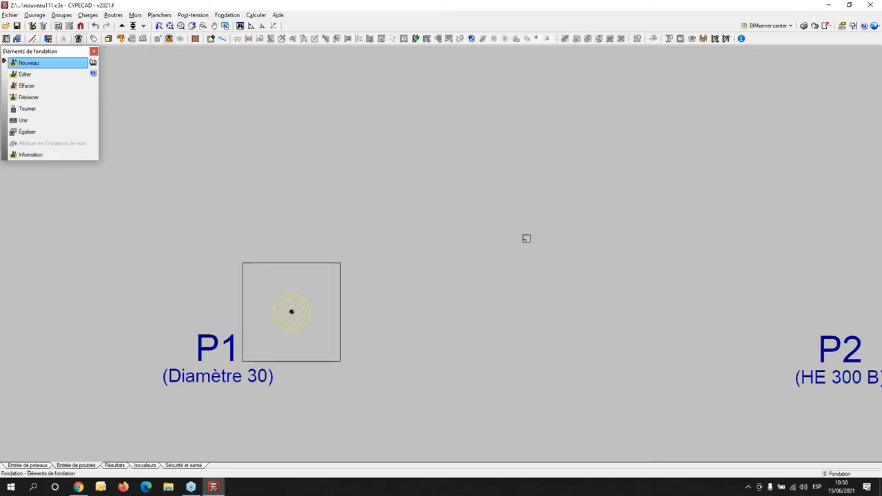
- Place an edge footing under P3 and a corner footing under P4, keeping both columns flush with the outer edges
{"action": "scroll", "coordinate": [507, 219], "scroll_direction": "down", "scroll_amount": 3}
{"action": "middle_click_drag", "start_coordinate": [445, 233], "coordinate": [394, 394]}
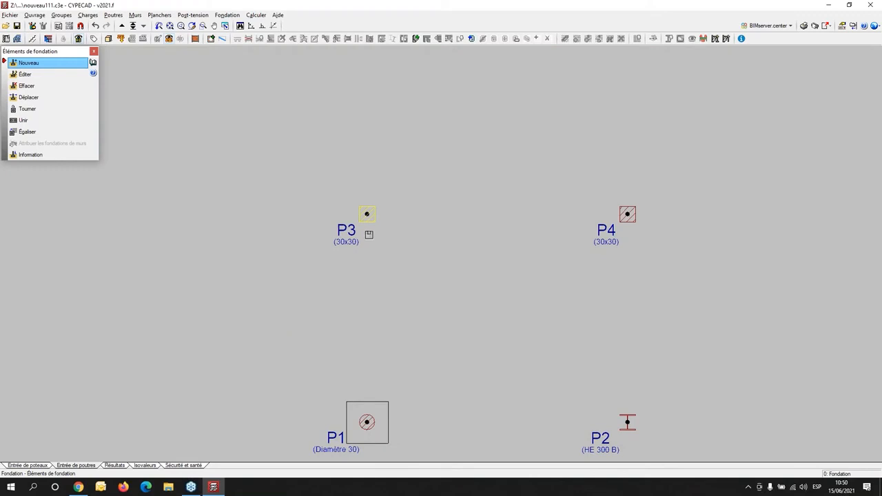
{"action": "left_click", "coordinate": [367, 214]}
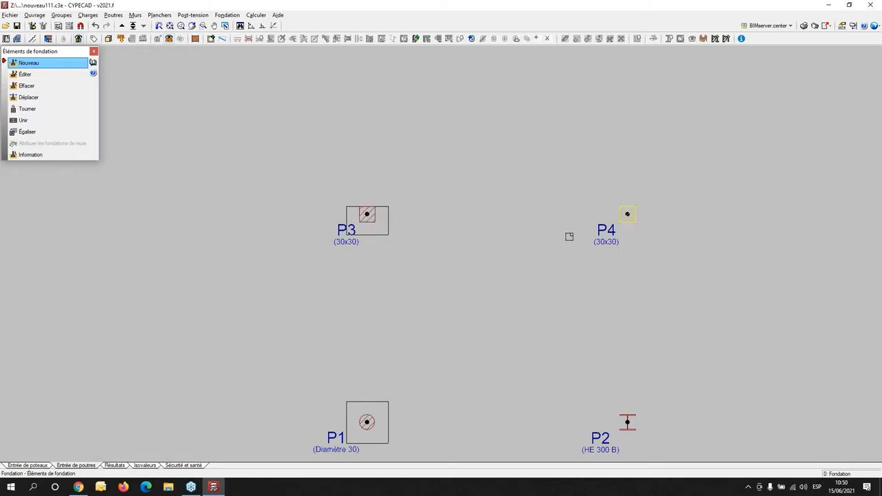
{"action": "middle_click_drag", "start_coordinate": [532, 256], "coordinate": [286, 300]}
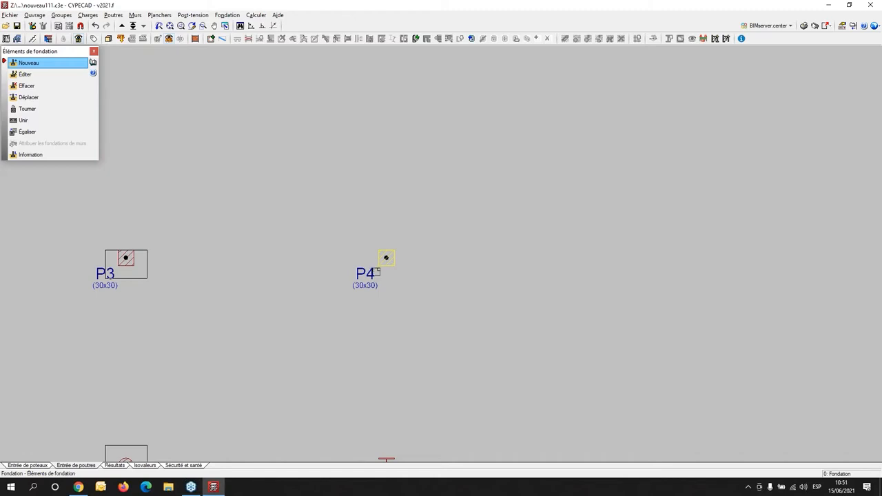
{"action": "scroll", "coordinate": [373, 273], "scroll_direction": "up", "scroll_amount": 1}
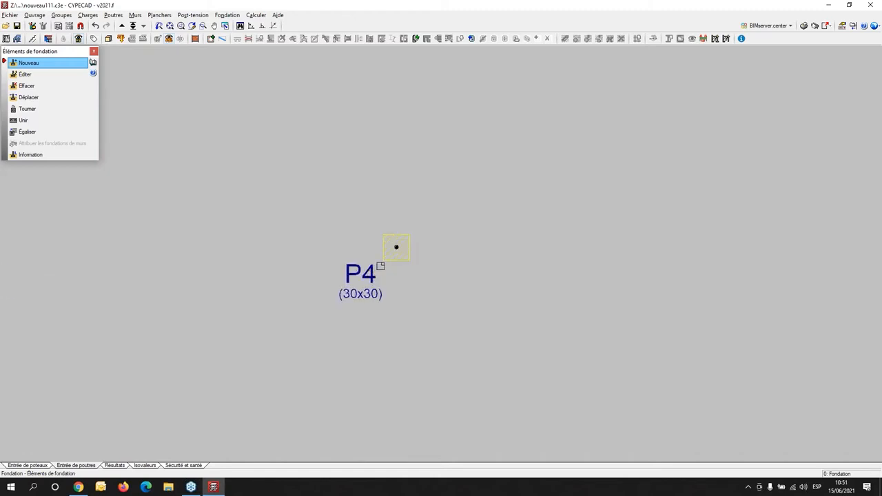
{"action": "scroll", "coordinate": [510, 279], "scroll_direction": "down", "scroll_amount": 2}
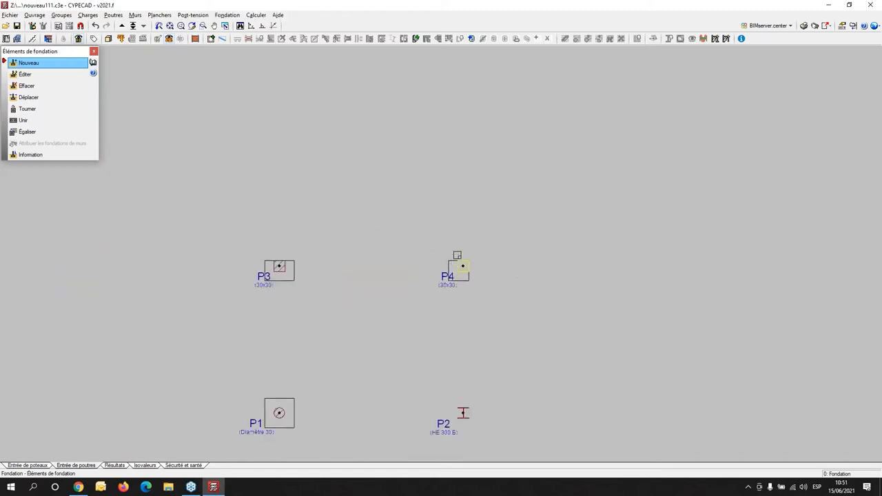
- Place a centred single-column footing under steel column P2
{"action": "middle_click_drag", "start_coordinate": [538, 429], "coordinate": [490, 339]}
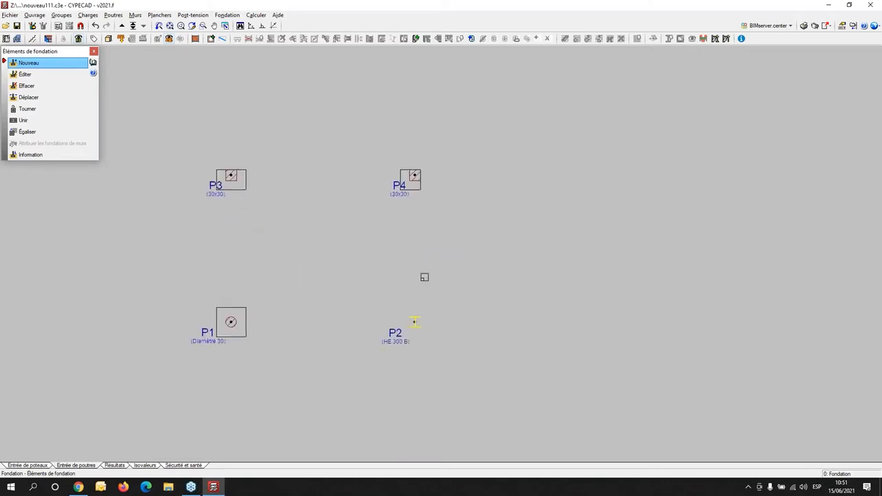
{"action": "left_click", "coordinate": [417, 324]}
{"action": "middle_click_drag", "start_coordinate": [307, 208], "coordinate": [294, 276]}
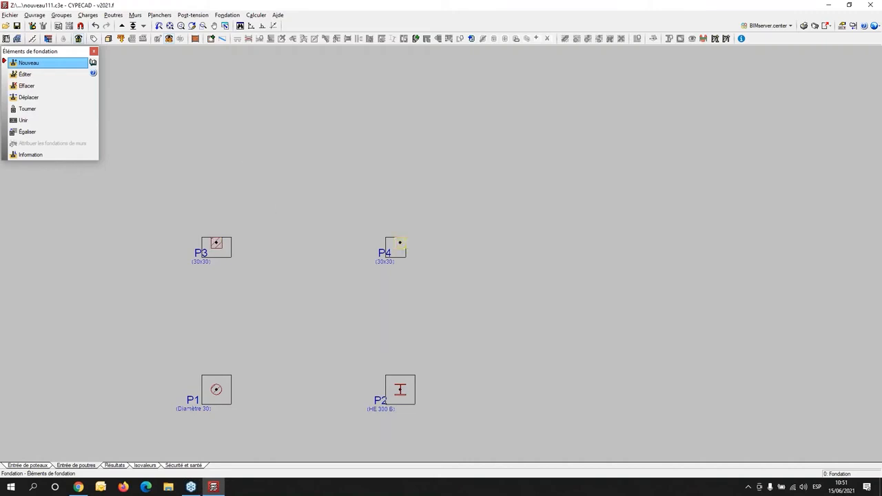
{"action": "middle_click_drag", "start_coordinate": [308, 292], "coordinate": [360, 267]}
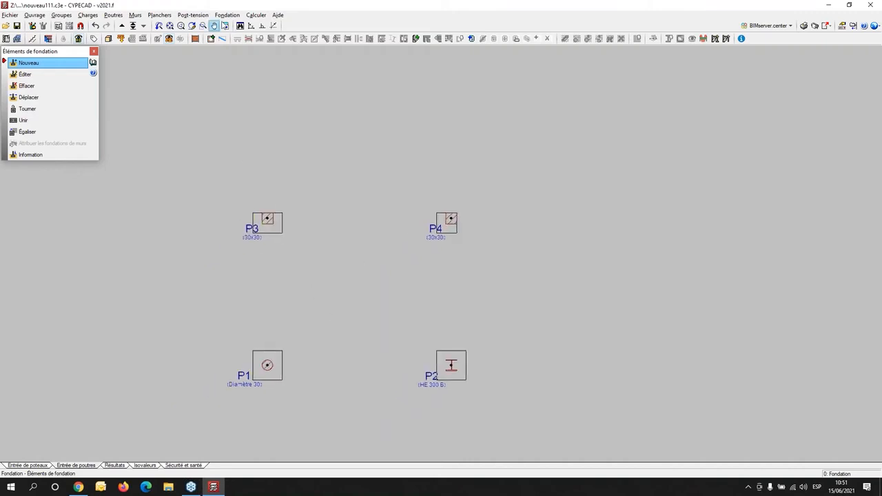
- Connect the P1 footing to the P3 and P2 footings with 40x40 foundation beams, using tie beam LL.1 and strap beam LL
{"action": "left_click", "coordinate": [233, 16]}
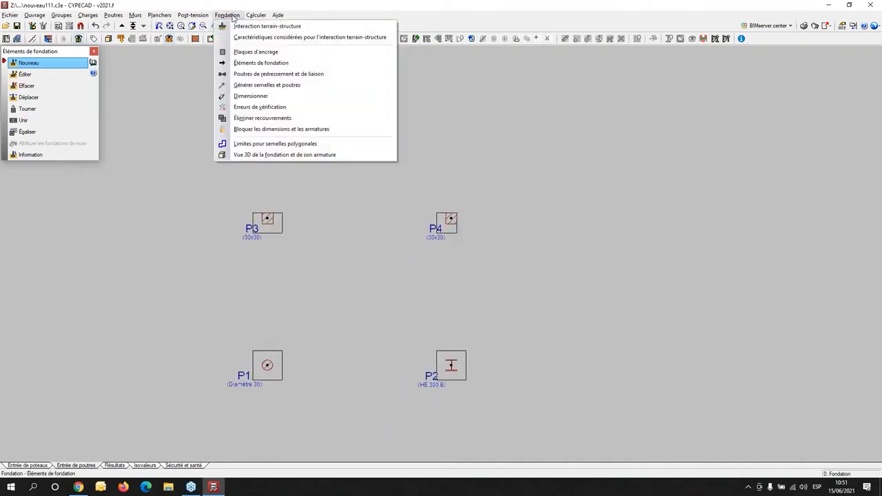
{"action": "left_click", "coordinate": [248, 74]}
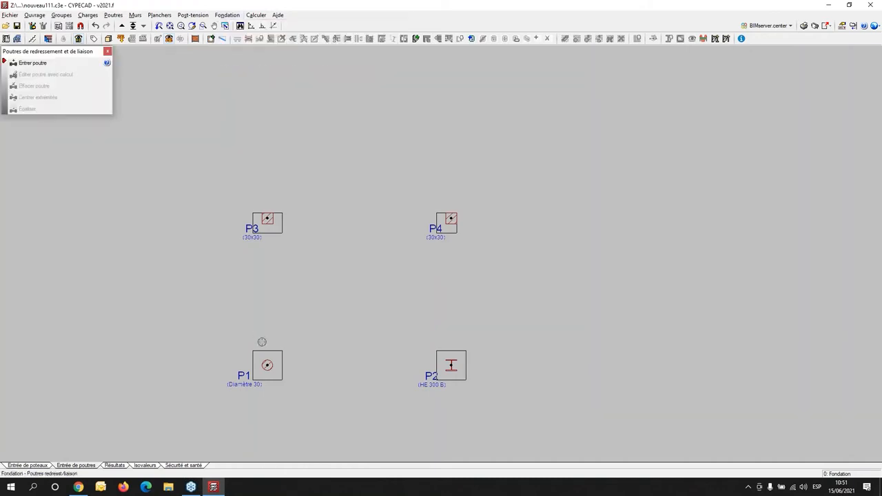
{"action": "left_click", "coordinate": [35, 64]}
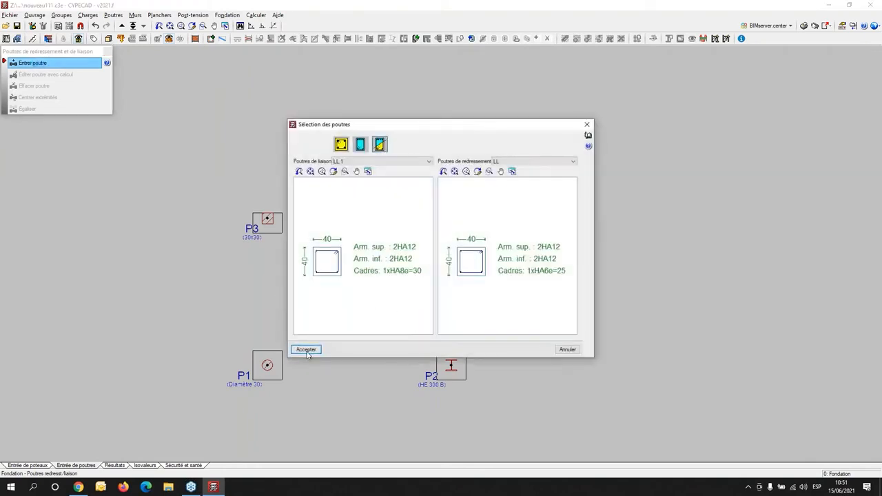
{"action": "left_click", "coordinate": [307, 350]}
{"action": "left_click", "coordinate": [267, 365]}
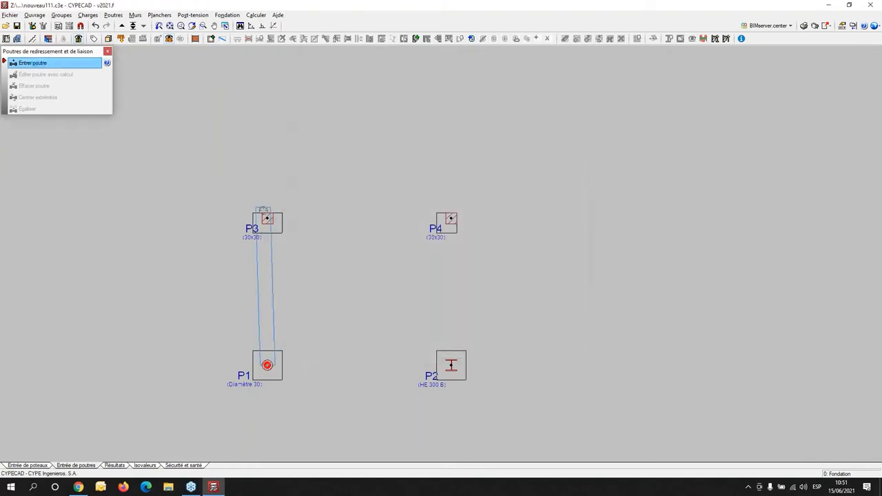
{"action": "left_click", "coordinate": [267, 219]}
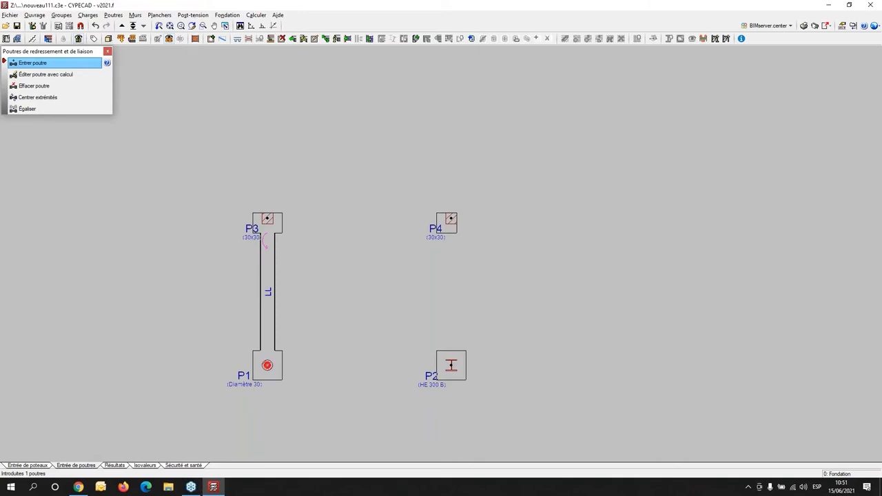
{"action": "left_click", "coordinate": [267, 365]}
{"action": "left_click", "coordinate": [451, 365]}
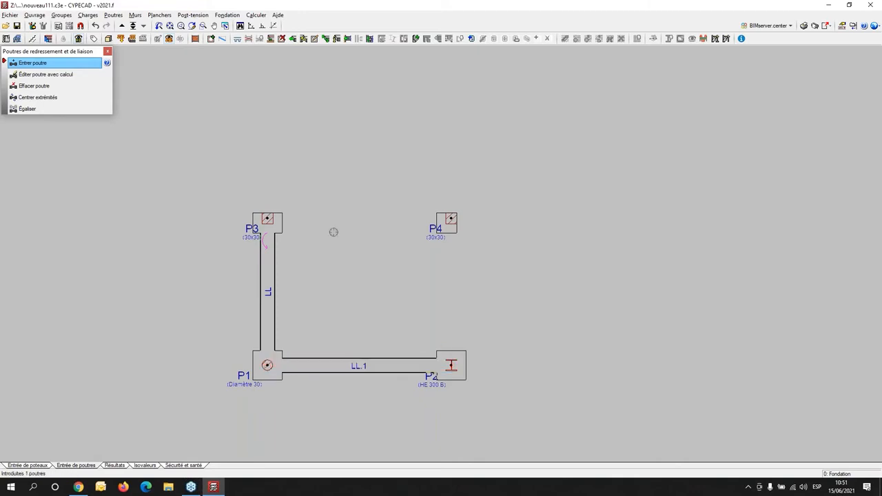
- Add foundation beams from the P3 footing to P4 and from P2 to P4, closing the rectangle
{"action": "left_click", "coordinate": [267, 219]}
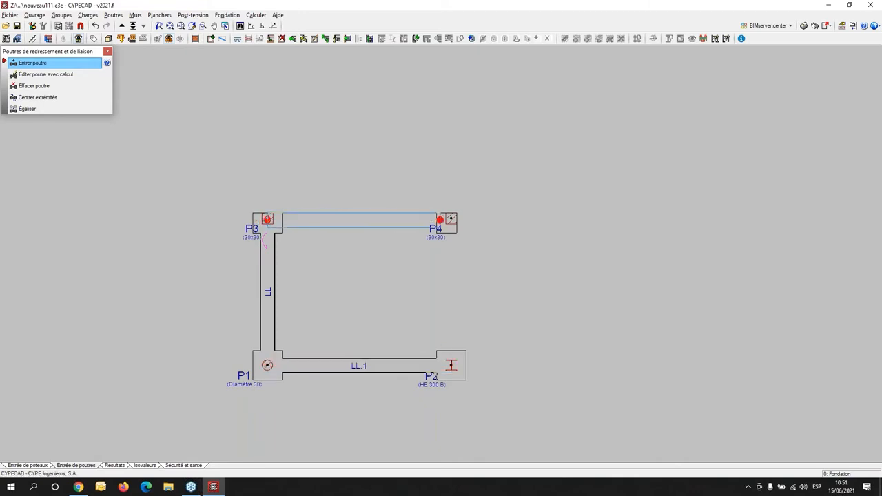
{"action": "left_click", "coordinate": [439, 220]}
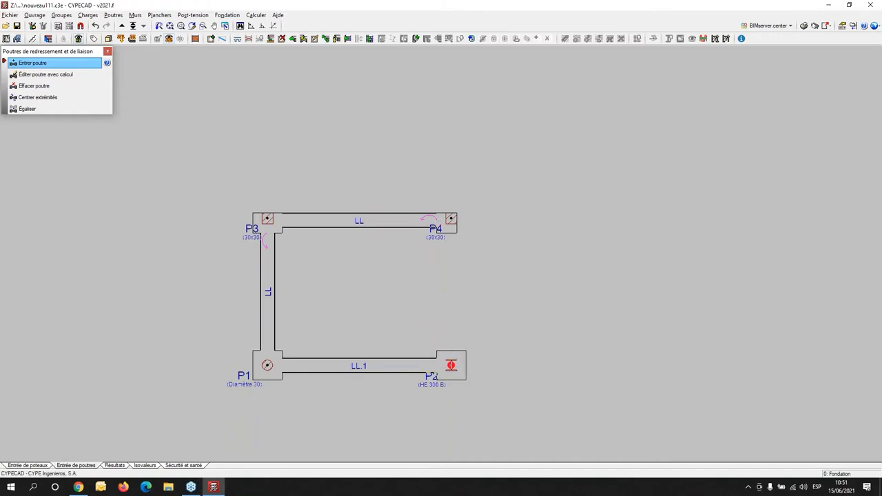
{"action": "left_click", "coordinate": [451, 222]}
{"action": "scroll", "coordinate": [436, 245], "scroll_direction": "up", "scroll_amount": 2}
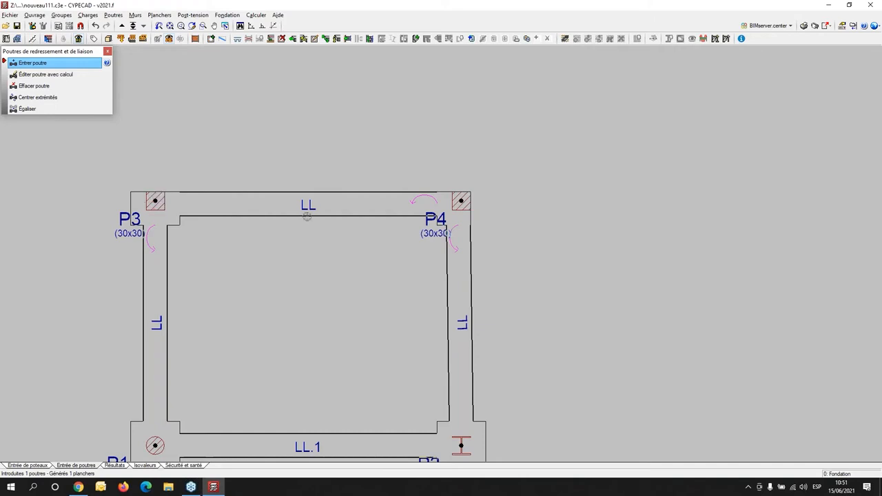
{"action": "scroll", "coordinate": [308, 203], "scroll_direction": "down", "scroll_amount": 3}
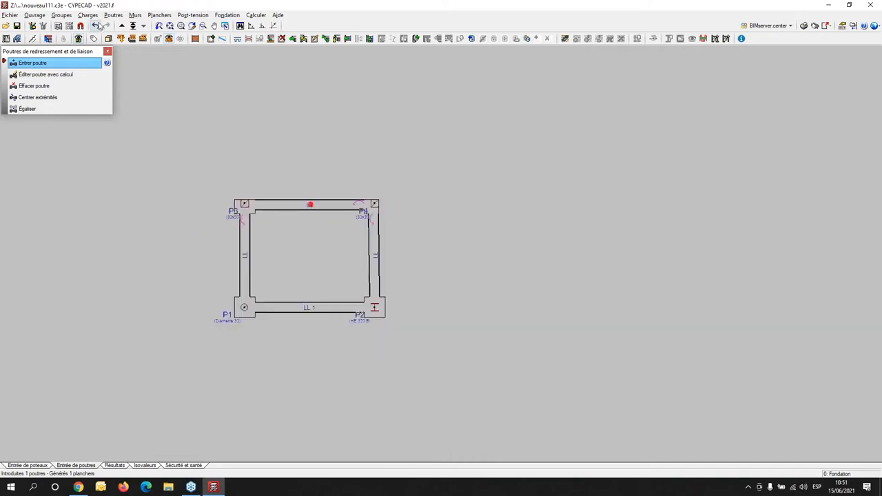
- Inspect the footings and foundation beams in the building's 3D view from a low front angle, and close the view
{"action": "left_click", "coordinate": [107, 37]}
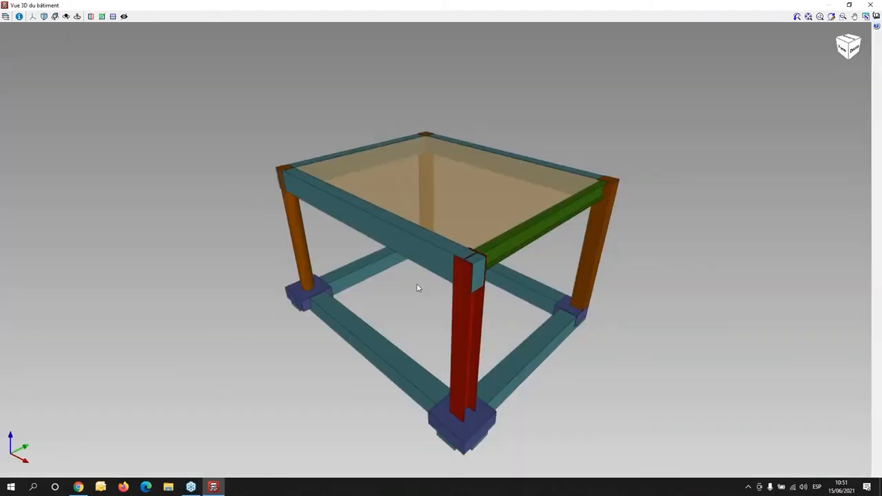
{"action": "mouse_move", "coordinate": [336, 302]}
{"action": "left_mouse_down"}
{"action": "mouse_move", "coordinate": [384, 268]}
{"action": "mouse_move", "coordinate": [369, 266]}
{"action": "mouse_move", "coordinate": [364, 253]}
{"action": "left_mouse_up"}
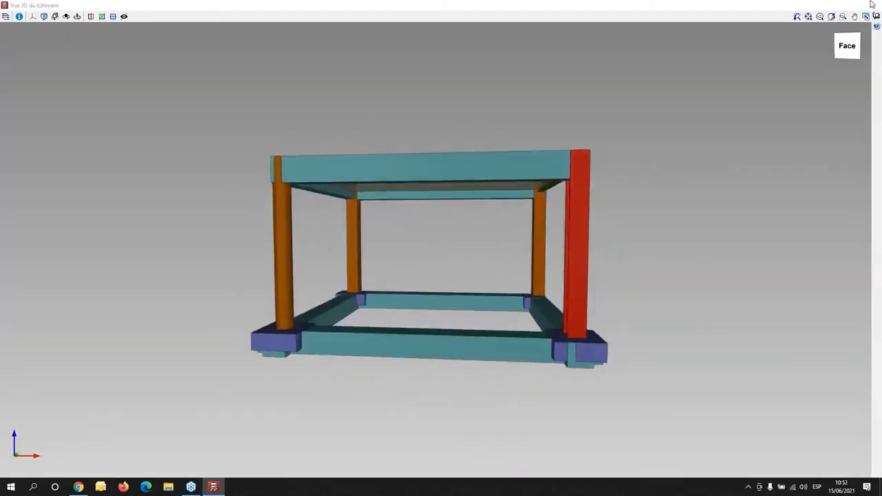
{"action": "left_click", "coordinate": [871, 4]}
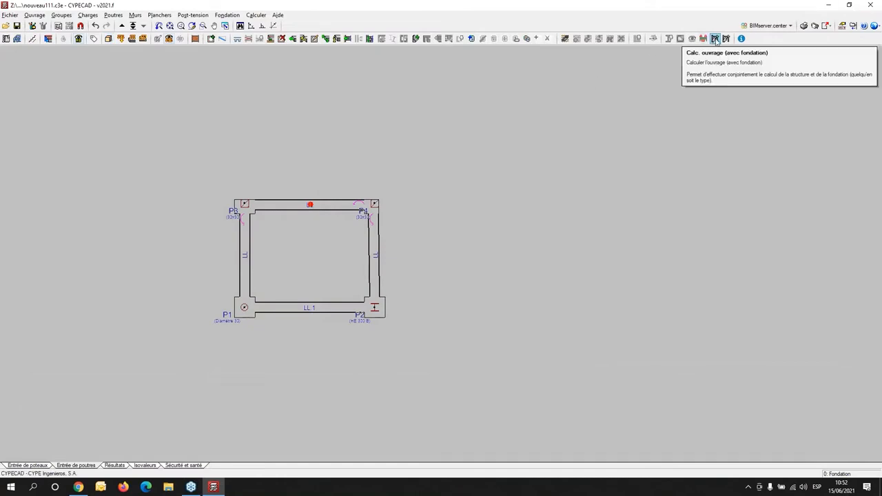
- Launch the calculation of the structure with its foundation, turning off connection sizing and profile sizing for steel and timber columns
{"action": "left_click", "coordinate": [715, 39]}
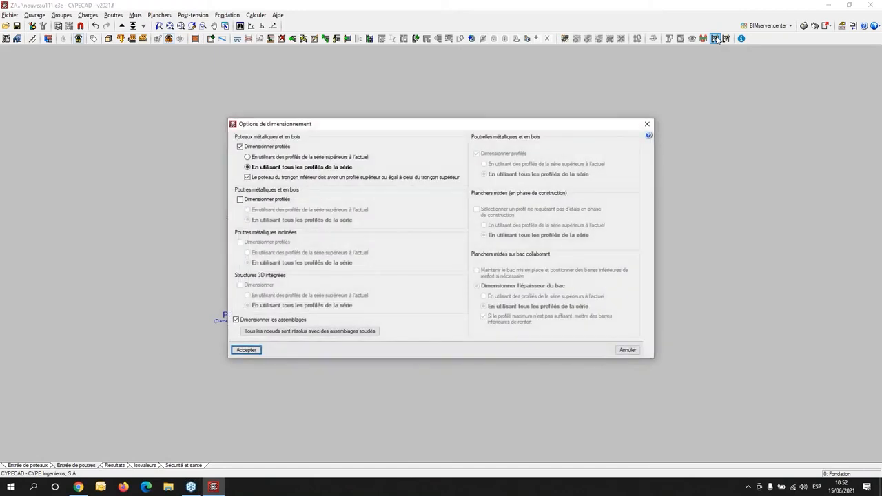
{"action": "left_click", "coordinate": [237, 321]}
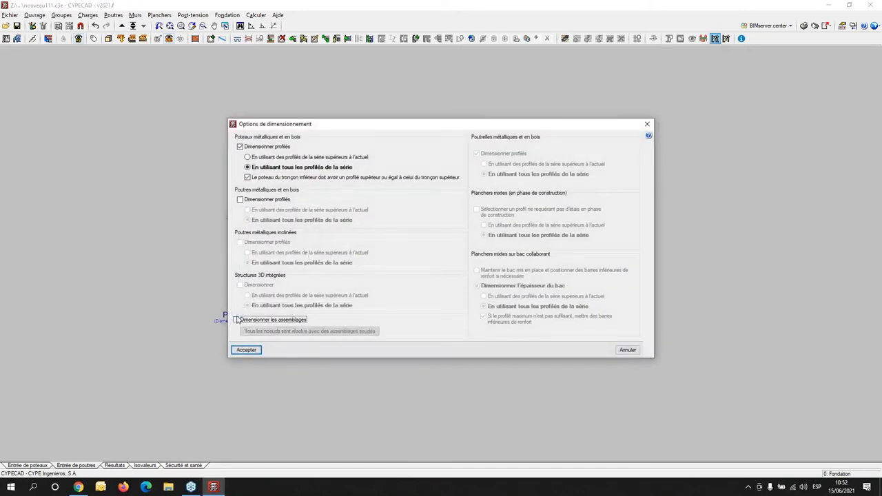
{"action": "left_click", "coordinate": [240, 148]}
{"action": "left_click", "coordinate": [238, 350]}
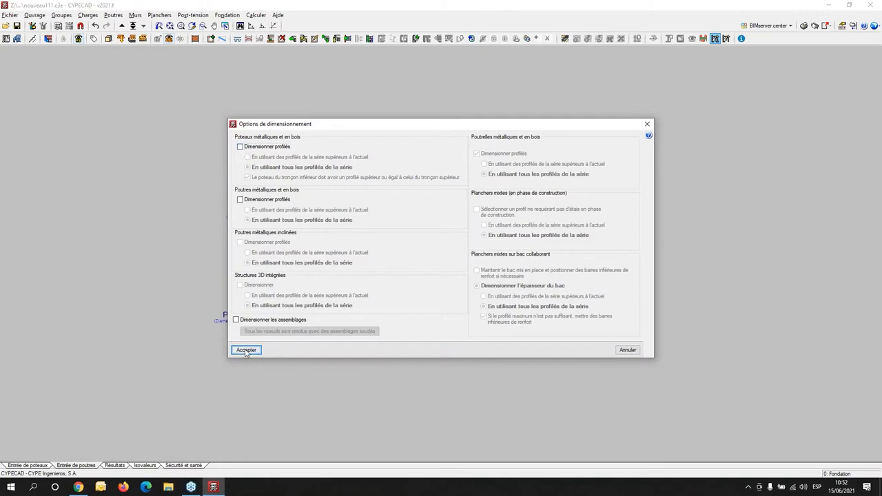
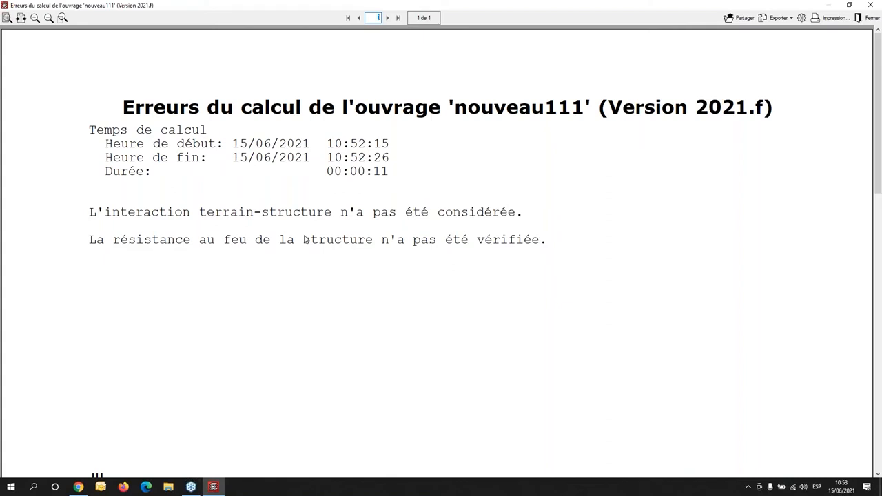
- Close the calculation error report and go to the calculation results of floor group Plancher 1
{"action": "left_click", "coordinate": [870, 17]}
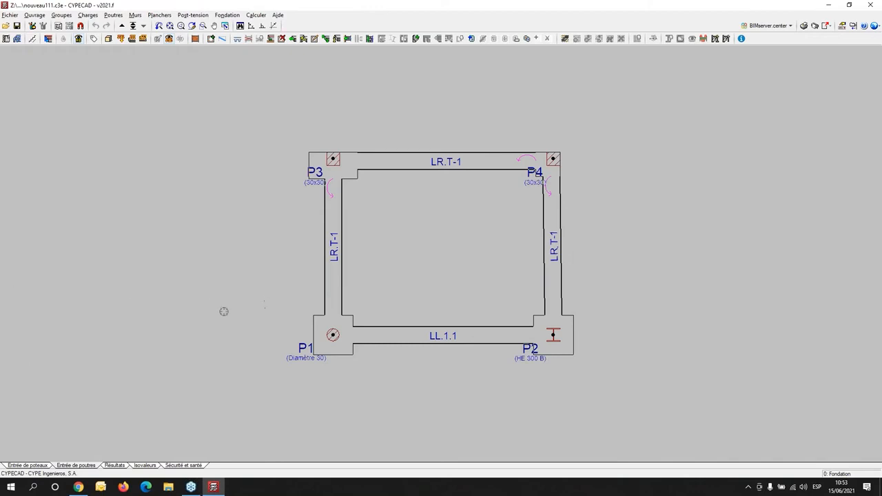
{"action": "left_click", "coordinate": [118, 466]}
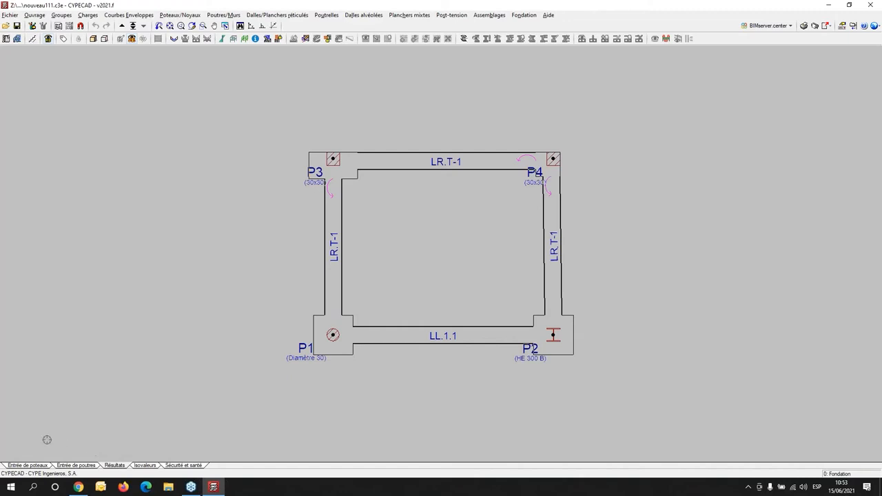
{"action": "left_click", "coordinate": [224, 15]}
{"action": "left_click", "coordinate": [156, 10]}
{"action": "left_click", "coordinate": [122, 25]}
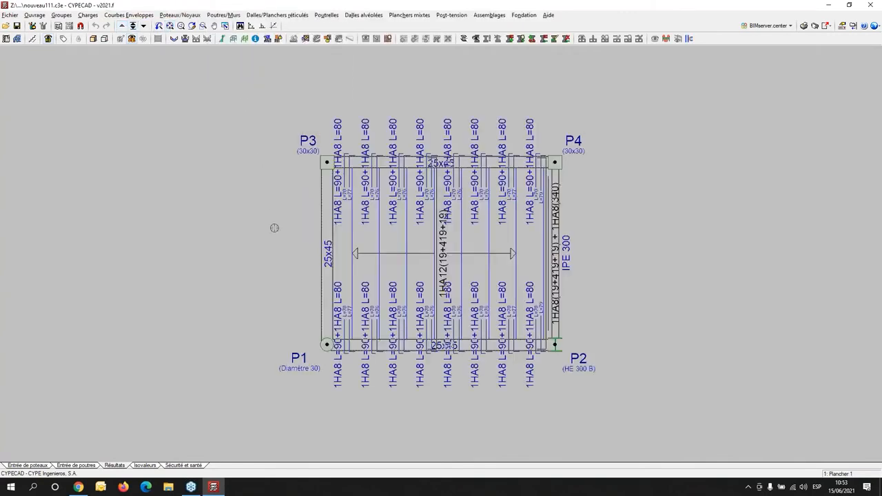
- Display the envelope diagrams of moments and shear forces for a joist, with filled diagrams, values and maximums shown
{"action": "left_click", "coordinate": [273, 15]}
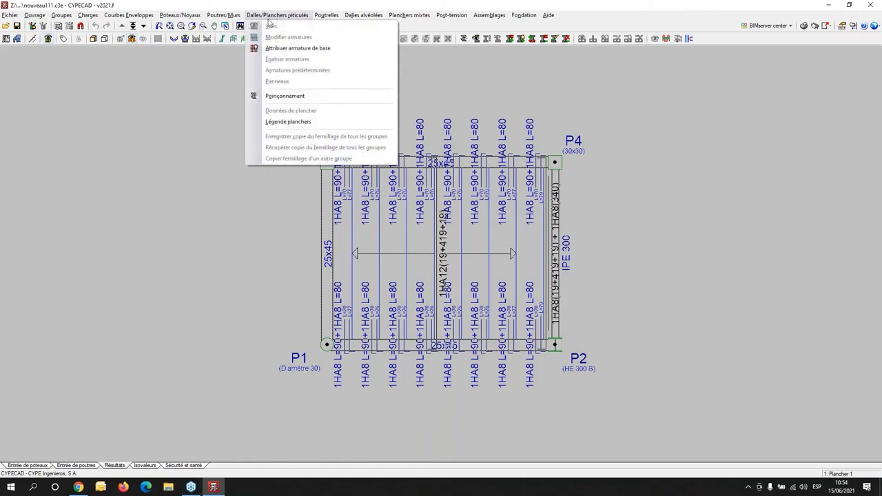
{"action": "mouse_move", "coordinate": [221, 18]}
{"action": "mouse_move", "coordinate": [336, 17]}
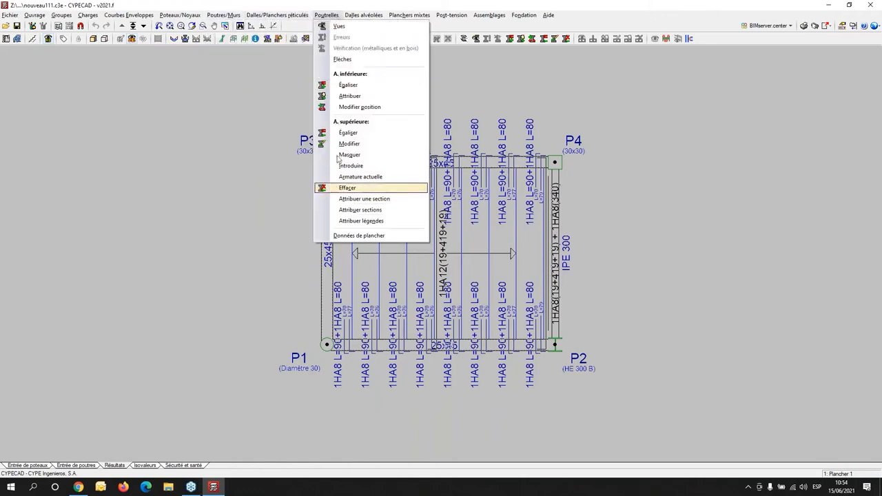
{"action": "mouse_move", "coordinate": [118, 15]}
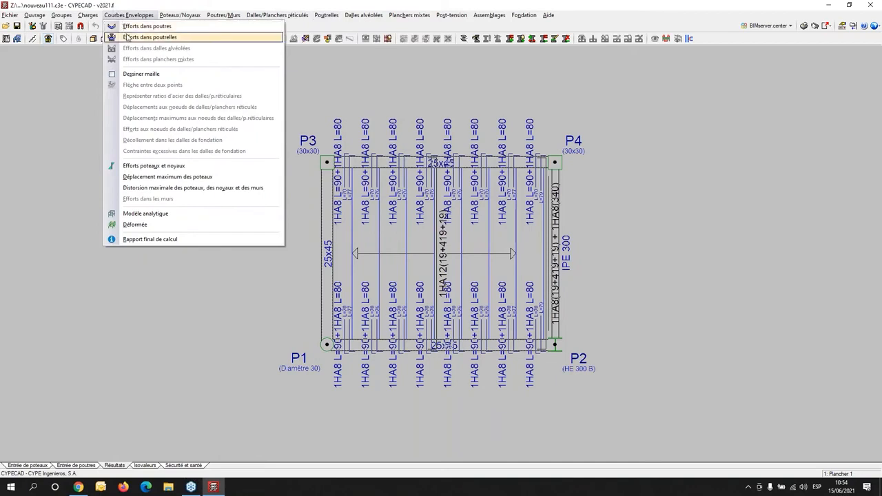
{"action": "left_click", "coordinate": [127, 37]}
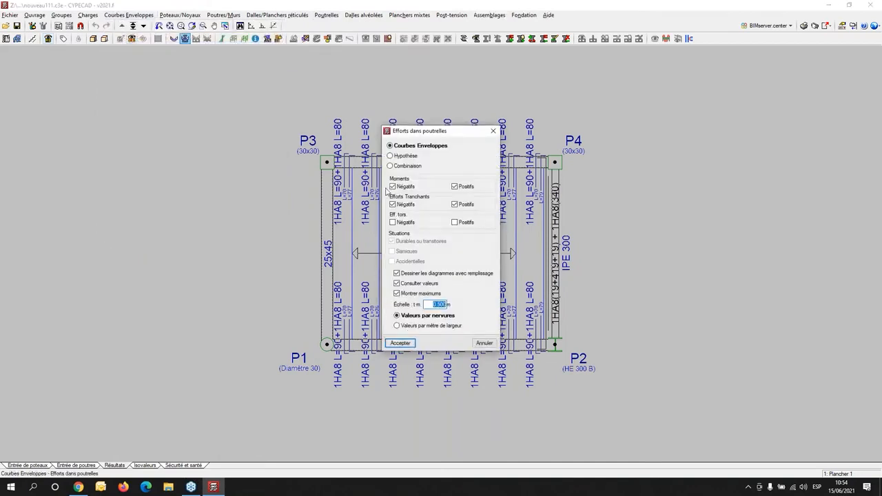
{"action": "left_click", "coordinate": [401, 343]}
{"action": "mouse_move", "coordinate": [388, 259]}
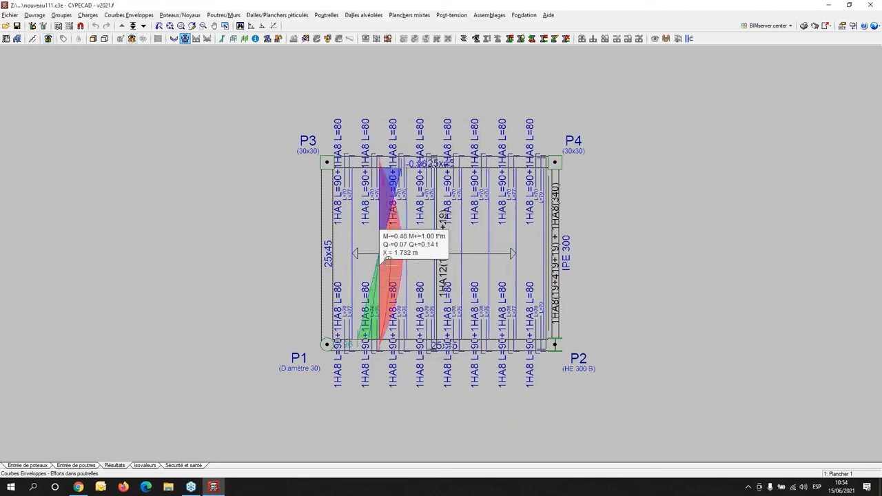
{"action": "scroll", "coordinate": [415, 230], "scroll_direction": "up", "scroll_amount": 2}
- Turn off the shear forces and view only the positive and negative moment envelopes on two of the joists
{"action": "right_click", "coordinate": [395, 280]}
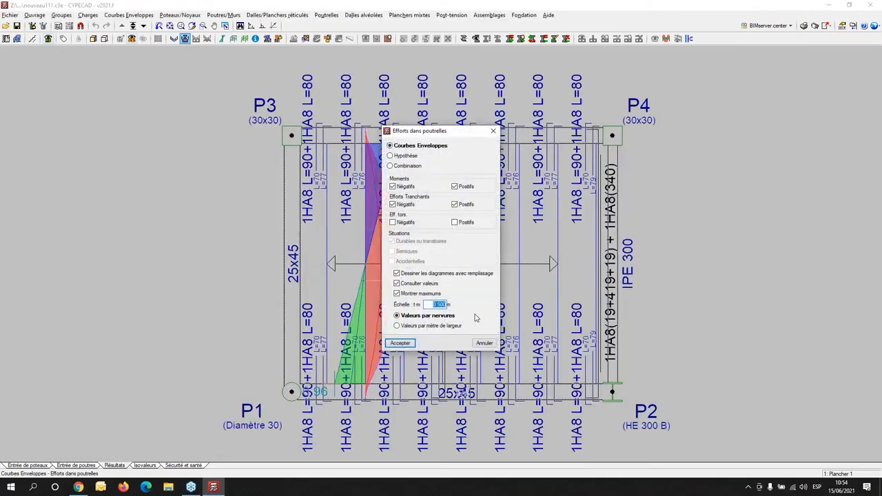
{"action": "left_click", "coordinate": [394, 205]}
{"action": "left_click", "coordinate": [455, 205]}
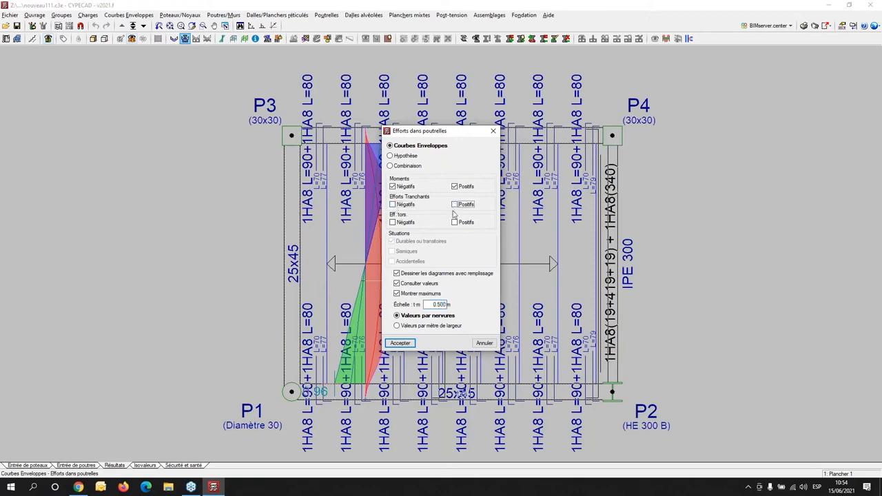
{"action": "left_click", "coordinate": [401, 343]}
{"action": "scroll", "coordinate": [351, 303], "scroll_direction": "up", "scroll_amount": 2}
{"action": "scroll", "coordinate": [365, 302], "scroll_direction": "down", "scroll_amount": 3}
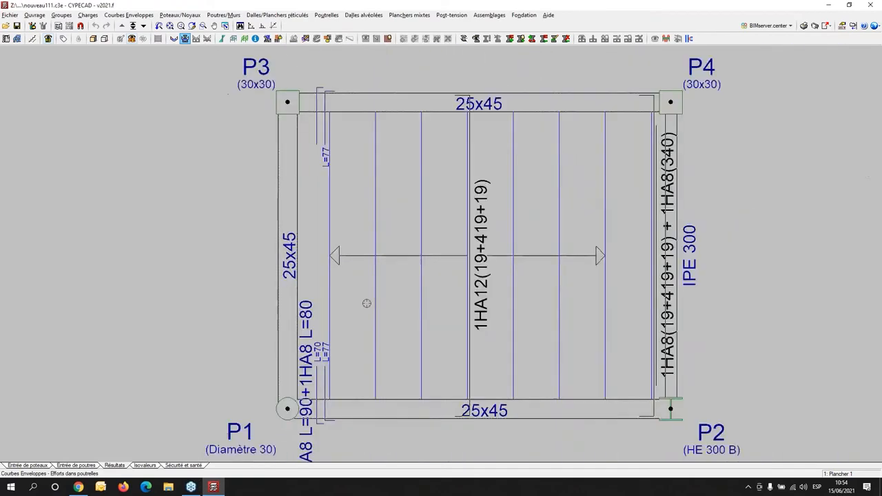
{"action": "mouse_move", "coordinate": [370, 281]}
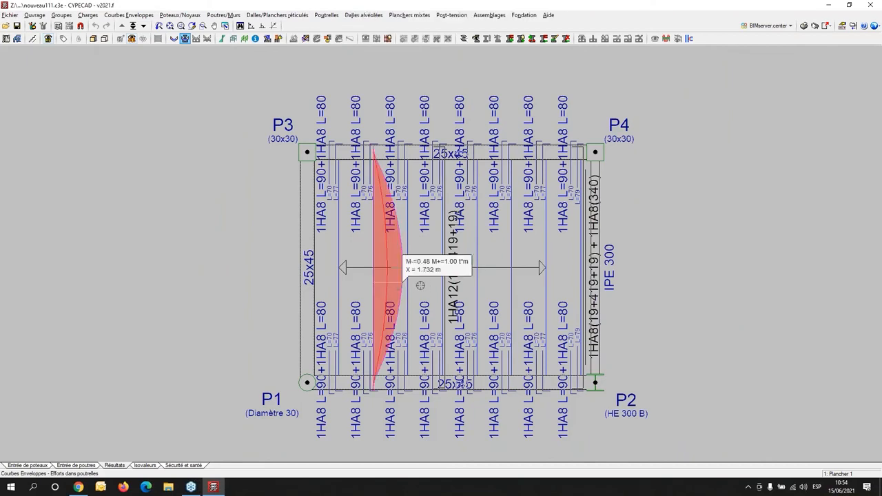
{"action": "left_click", "coordinate": [444, 292]}
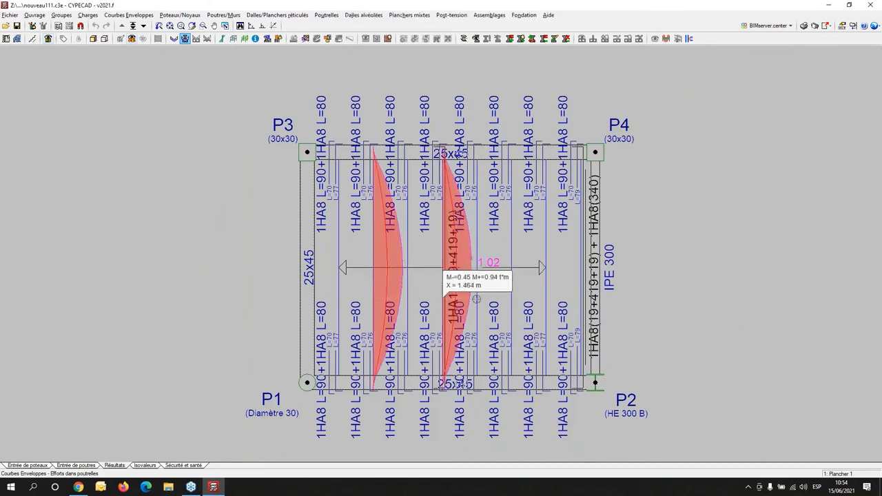
- Switch the joist envelopes from moments to positive and negative shear forces and view them on the middle joist
{"action": "right_click", "coordinate": [535, 302]}
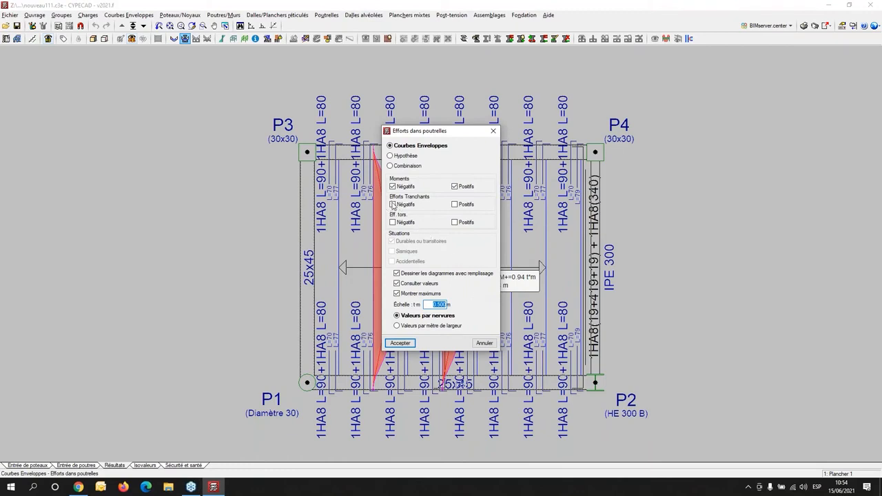
{"action": "left_click", "coordinate": [394, 204]}
{"action": "left_click", "coordinate": [454, 204]}
{"action": "left_click", "coordinate": [394, 187]}
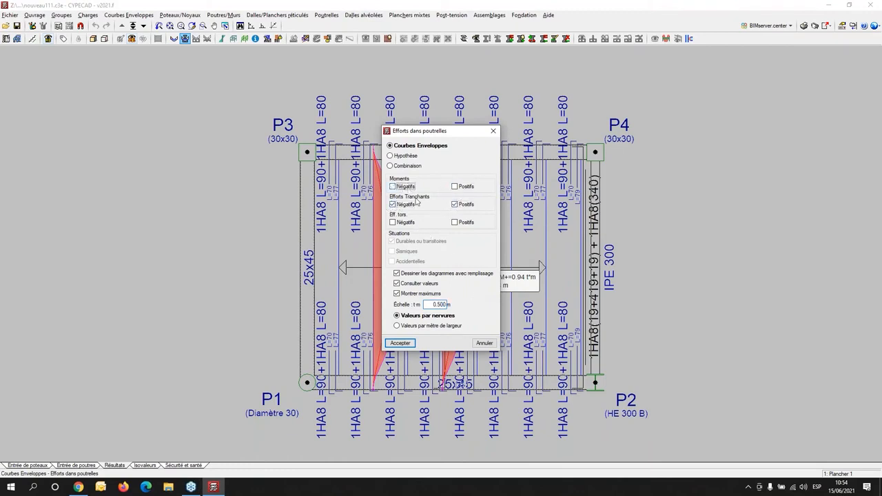
{"action": "left_click", "coordinate": [400, 342]}
{"action": "scroll", "coordinate": [401, 323], "scroll_direction": "down", "scroll_amount": 3}
{"action": "scroll", "coordinate": [401, 323], "scroll_direction": "up", "scroll_amount": 2}
{"action": "left_click", "coordinate": [428, 296]}
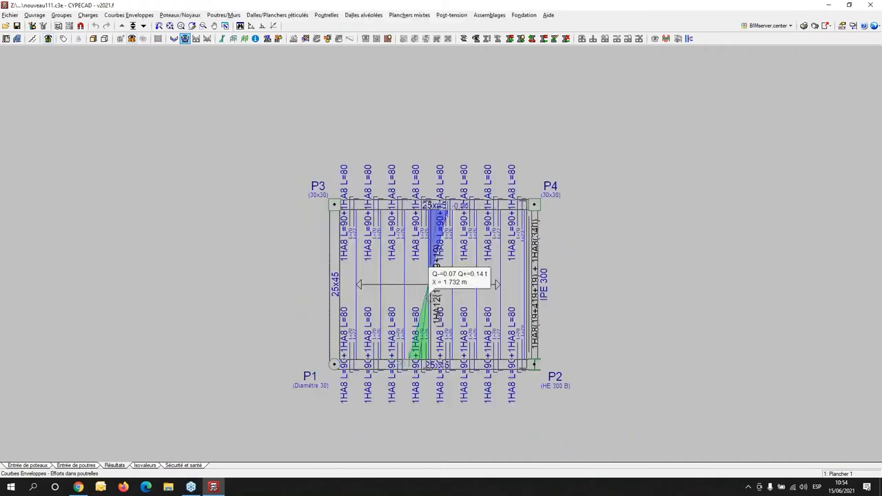
{"action": "scroll", "coordinate": [446, 298], "scroll_direction": "up", "scroll_amount": 2}
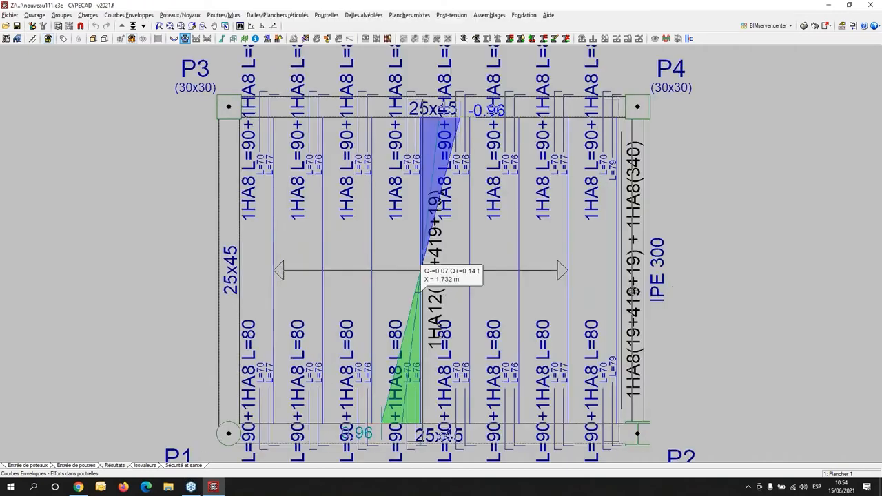
- Review the load case and combination options for the joist forces, including the list of combinations, and leave without applying them
{"action": "right_click", "coordinate": [493, 308]}
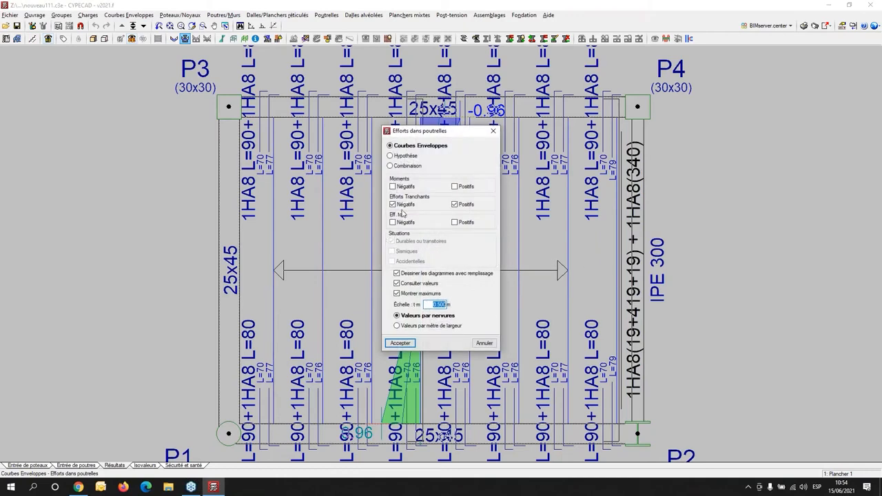
{"action": "left_click", "coordinate": [391, 156]}
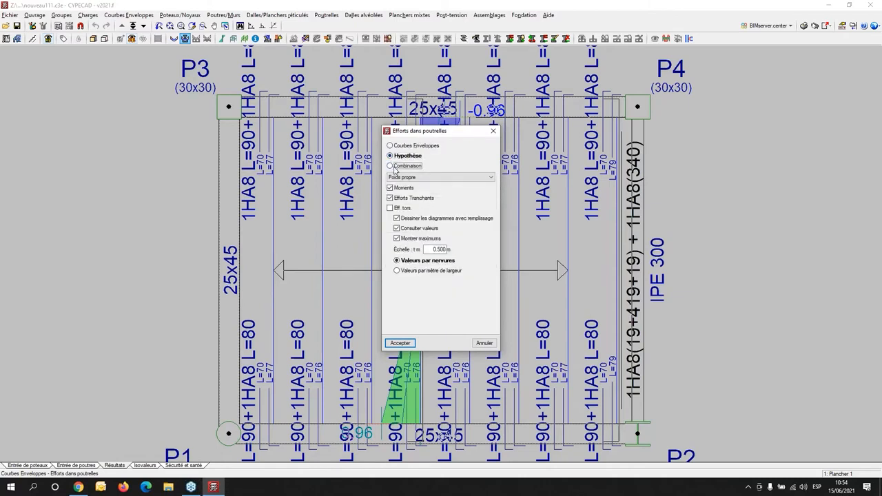
{"action": "left_click", "coordinate": [395, 167]}
{"action": "left_click", "coordinate": [407, 177]}
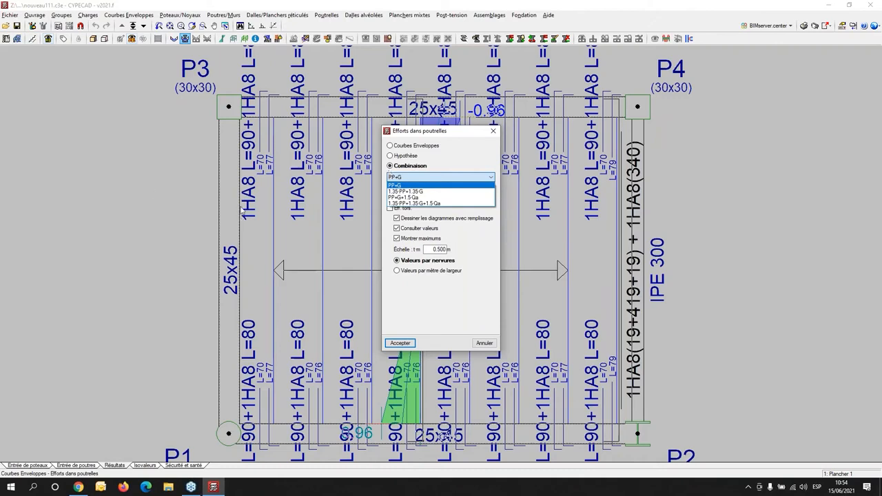
{"action": "left_click", "coordinate": [493, 133]}
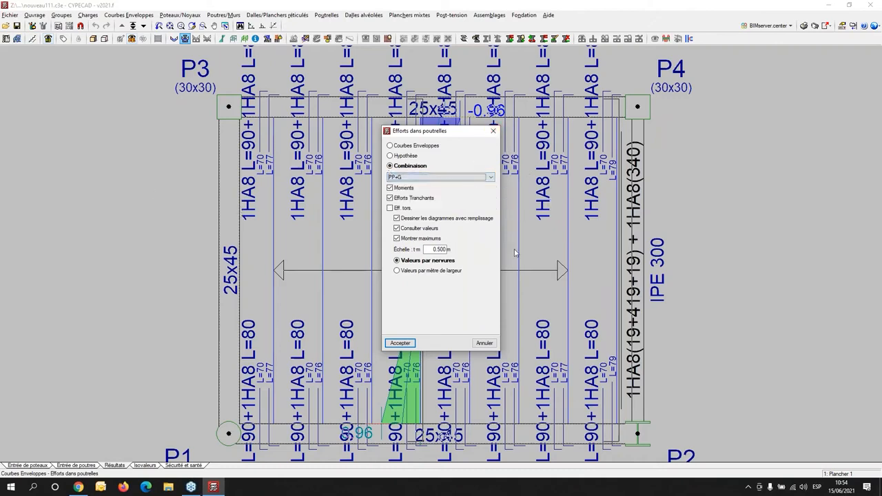
{"action": "left_click", "coordinate": [493, 131]}
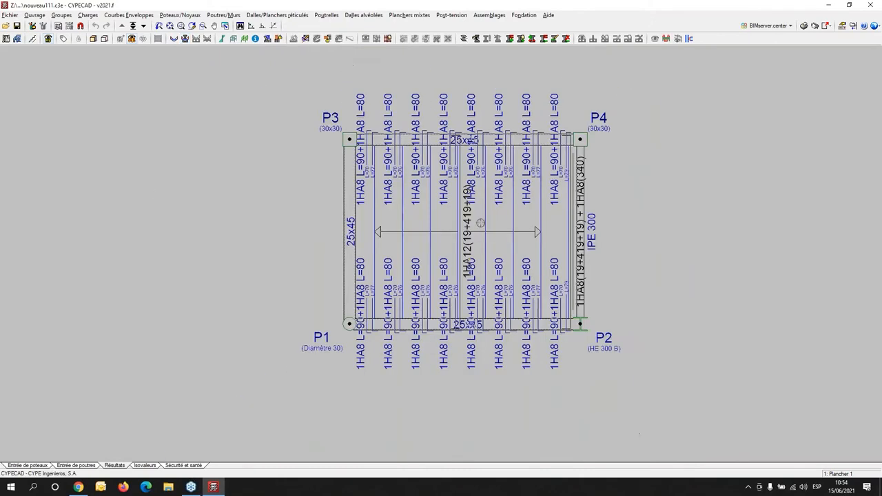
- Examine the joist reinforcement on the floor plan, and open the beam editor maximized on the Portique 2 beam between P3 and P4
{"action": "scroll", "coordinate": [475, 241], "scroll_direction": "up", "scroll_amount": 2}
{"action": "middle_click_drag", "start_coordinate": [432, 239], "coordinate": [366, 239]}
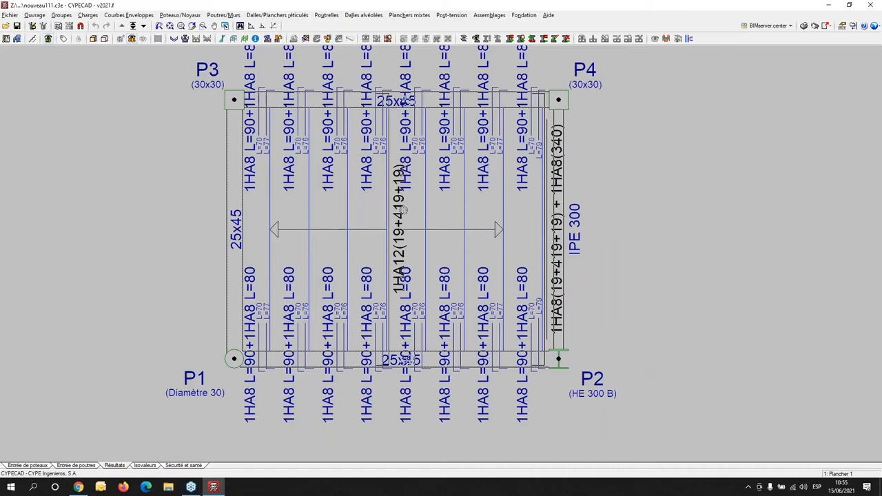
{"action": "scroll", "coordinate": [405, 210], "scroll_direction": "up", "scroll_amount": 2}
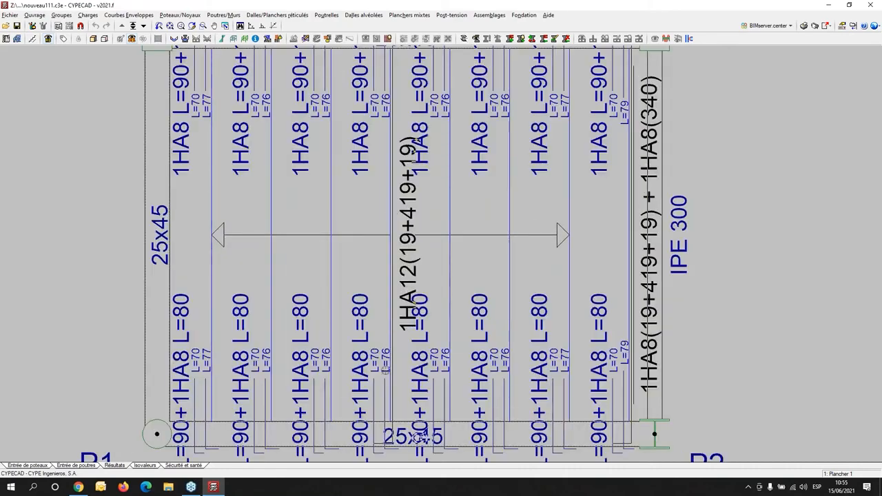
{"action": "scroll", "coordinate": [372, 320], "scroll_direction": "down", "scroll_amount": 2}
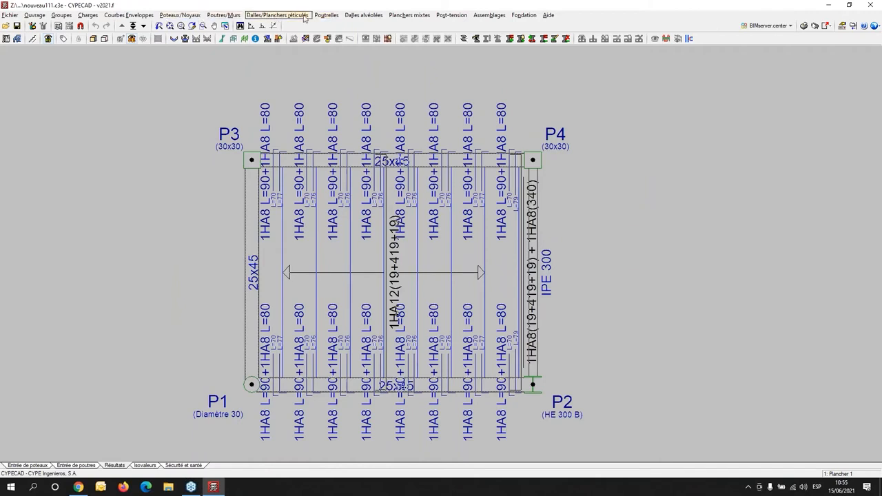
{"action": "left_click", "coordinate": [223, 15]}
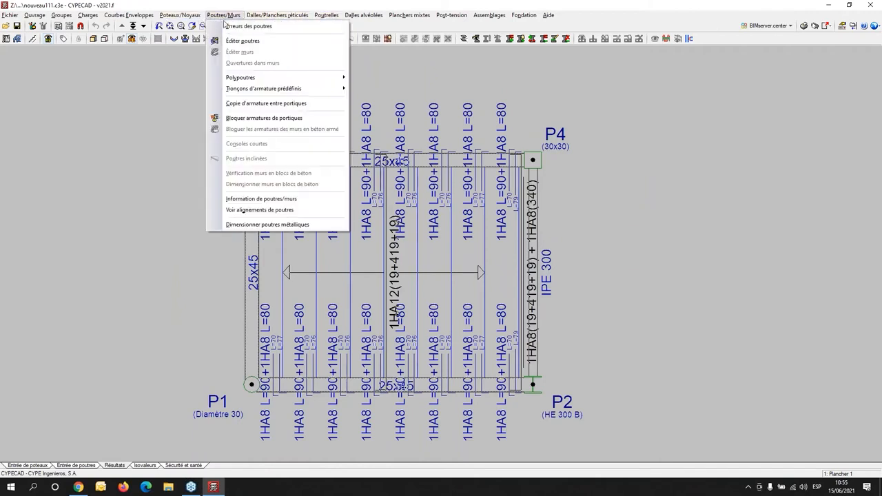
{"action": "left_click", "coordinate": [238, 39]}
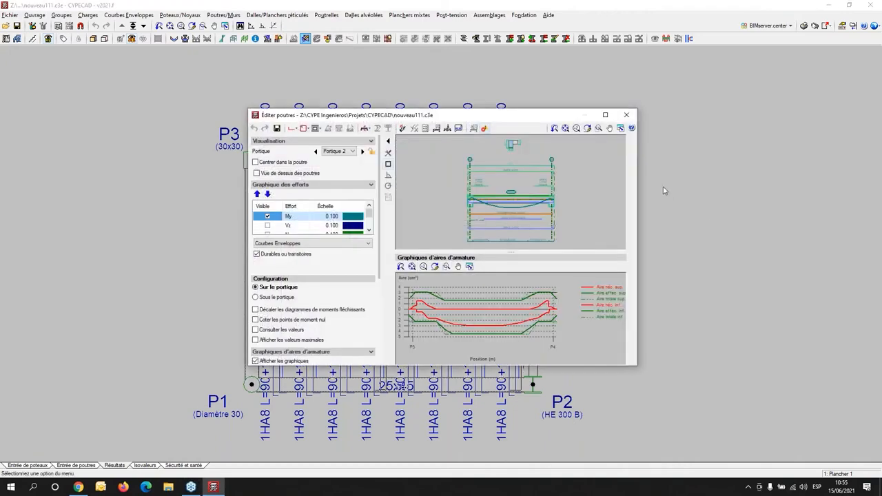
{"action": "left_click", "coordinate": [605, 114]}
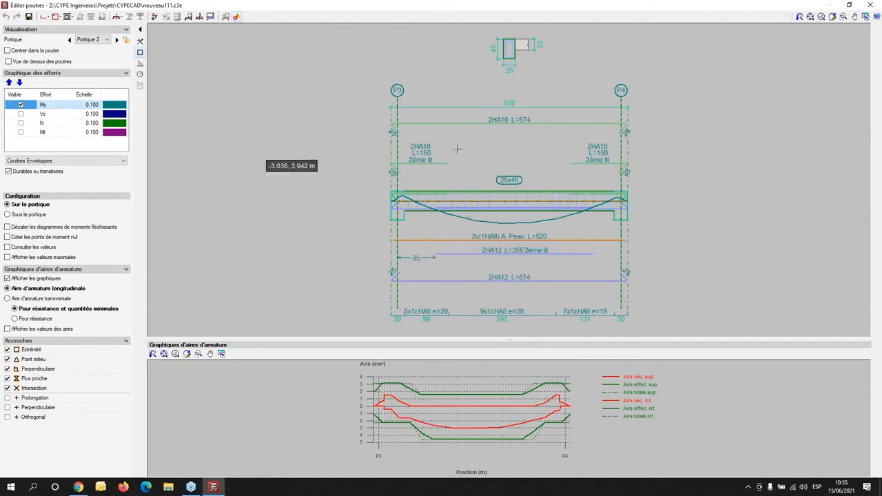
- Examine the cross-section of the 25x45 beam in Portique 2 with its bars, stirrup and adjoining floor
{"action": "scroll", "coordinate": [503, 46], "scroll_direction": "up", "scroll_amount": 3}
{"action": "middle_click_drag", "start_coordinate": [550, 99], "coordinate": [498, 234]}
{"action": "scroll", "coordinate": [497, 235], "scroll_direction": "up", "scroll_amount": 4}
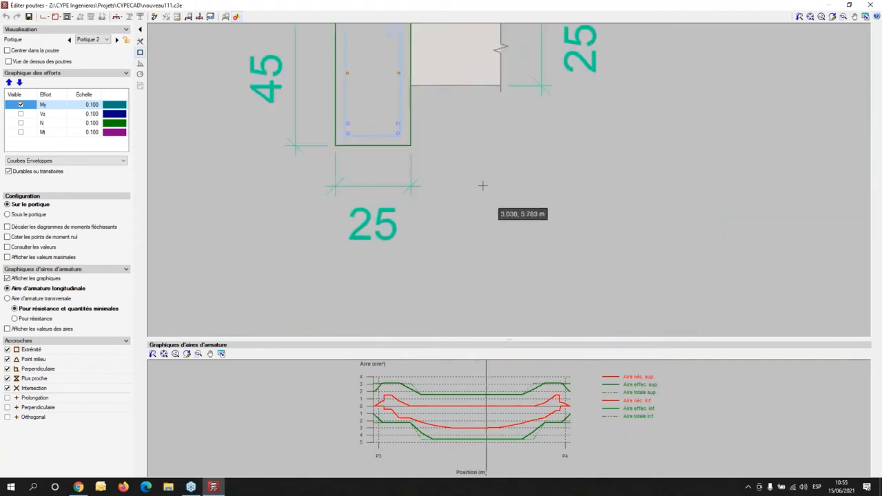
{"action": "middle_click_drag", "start_coordinate": [484, 188], "coordinate": [461, 340]}
{"action": "middle_click_drag", "start_coordinate": [437, 251], "coordinate": [436, 150]}
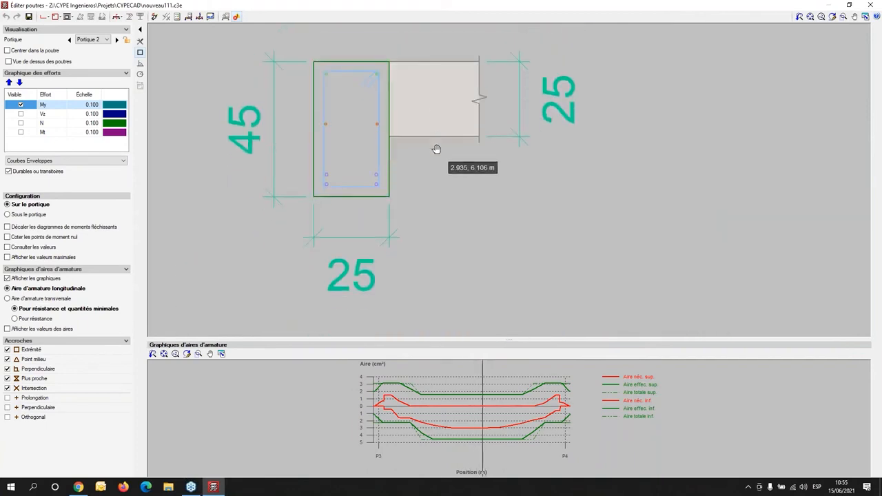
{"action": "scroll", "coordinate": [437, 150], "scroll_direction": "down", "scroll_amount": 4}
- Examine the upper, skin and lower bars along the P3–P4 beam elevation and the stirrup spacing zones beneath it
{"action": "middle_click_drag", "start_coordinate": [498, 219], "coordinate": [481, 49]}
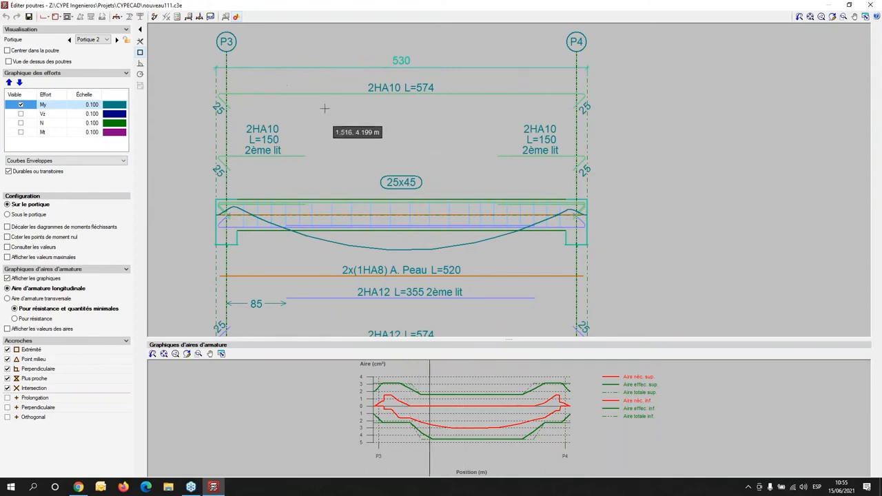
{"action": "middle_click_drag", "start_coordinate": [388, 181], "coordinate": [373, 128]}
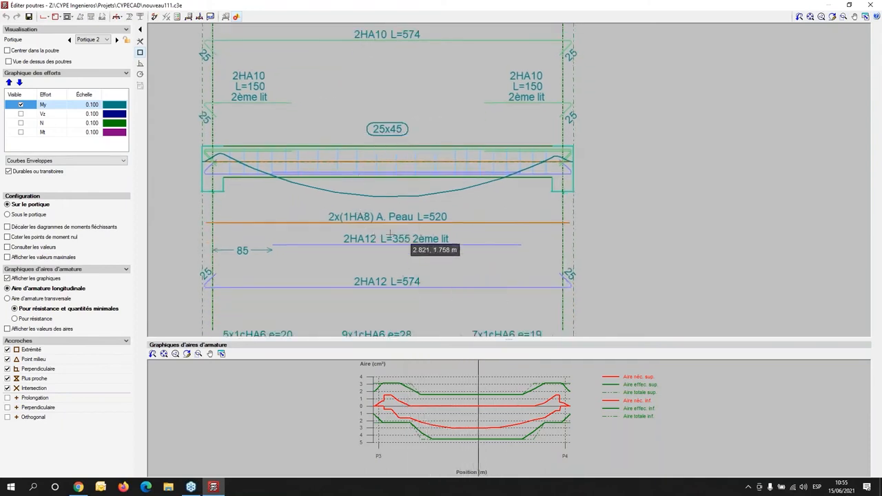
{"action": "mouse_move", "coordinate": [425, 301]}
{"action": "middle_mouse_down"}
{"action": "mouse_move", "coordinate": [403, 245]}
{"action": "mouse_move", "coordinate": [413, 250]}
{"action": "middle_mouse_up"}
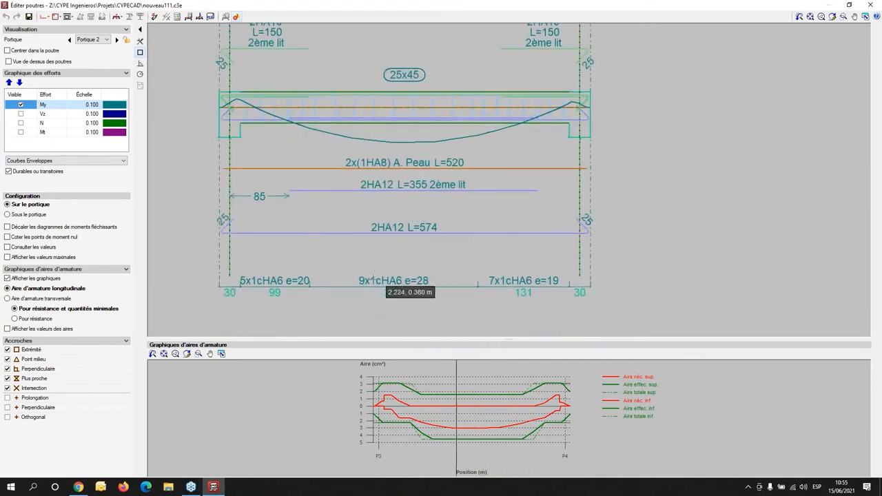
{"action": "scroll", "coordinate": [314, 292], "scroll_direction": "up", "scroll_amount": 4}
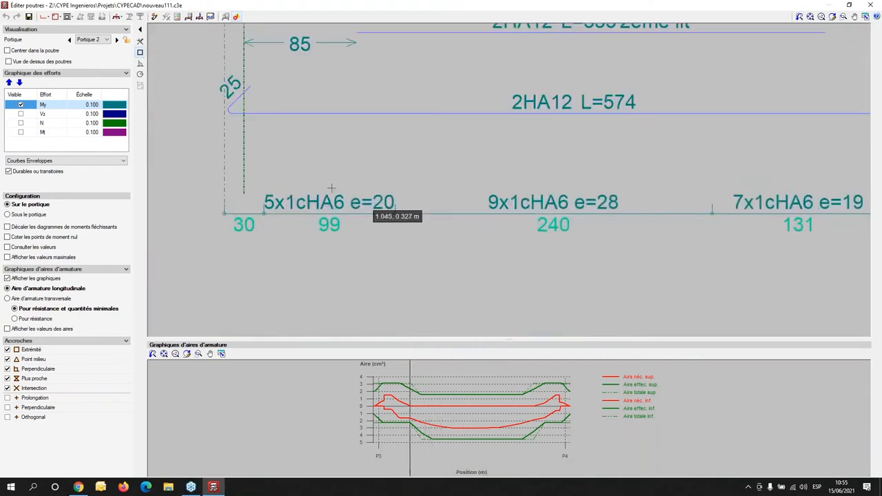
{"action": "mouse_move", "coordinate": [721, 255]}
{"action": "middle_mouse_down"}
{"action": "mouse_move", "coordinate": [591, 242]}
{"action": "mouse_move", "coordinate": [595, 253]}
{"action": "middle_mouse_up"}
{"action": "scroll", "coordinate": [596, 253], "scroll_direction": "down", "scroll_amount": 4}
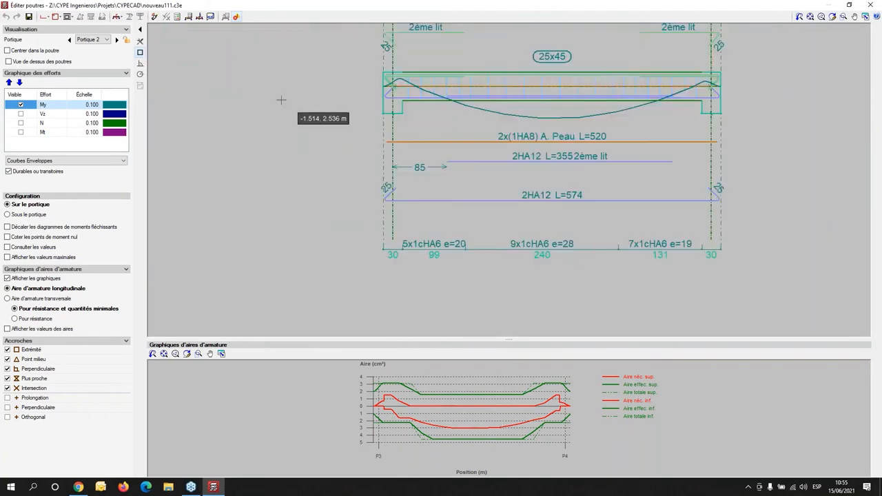
- Show the plan view of the beams and place the force diagrams below the frame (Sous le portique)
{"action": "middle_click_drag", "start_coordinate": [496, 160], "coordinate": [488, 199]}
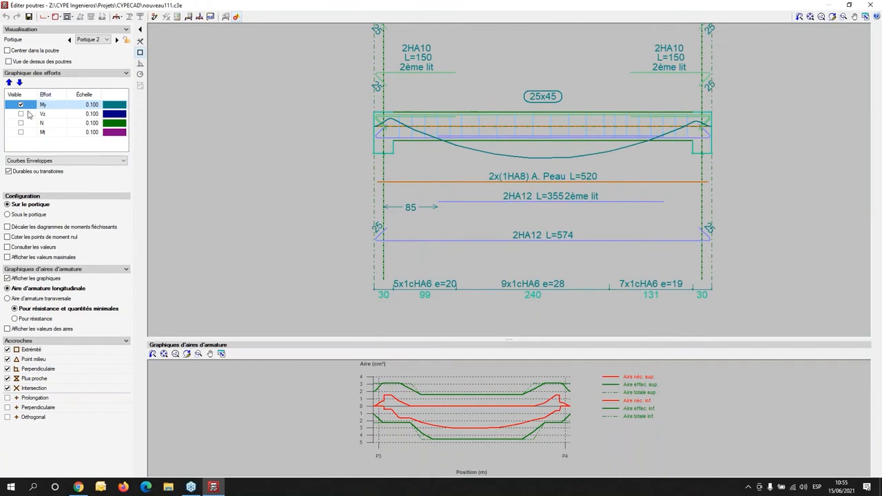
{"action": "scroll", "coordinate": [510, 165], "scroll_direction": "down", "scroll_amount": 3}
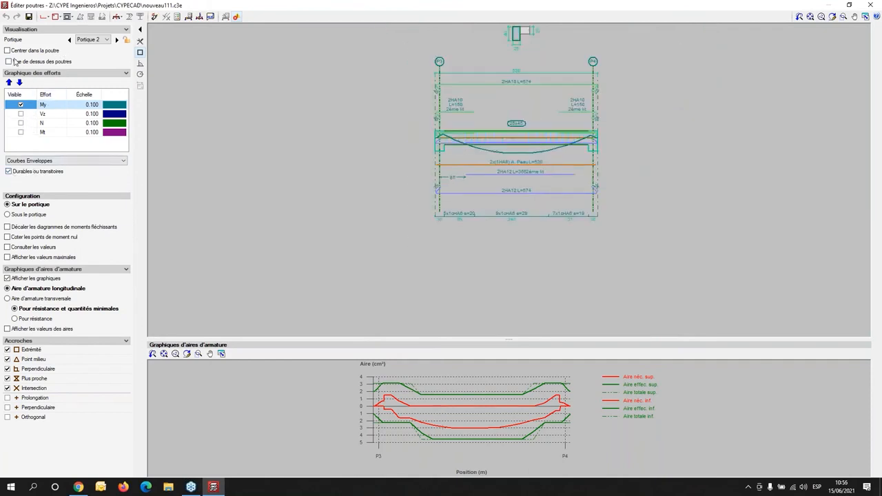
{"action": "left_click", "coordinate": [8, 61]}
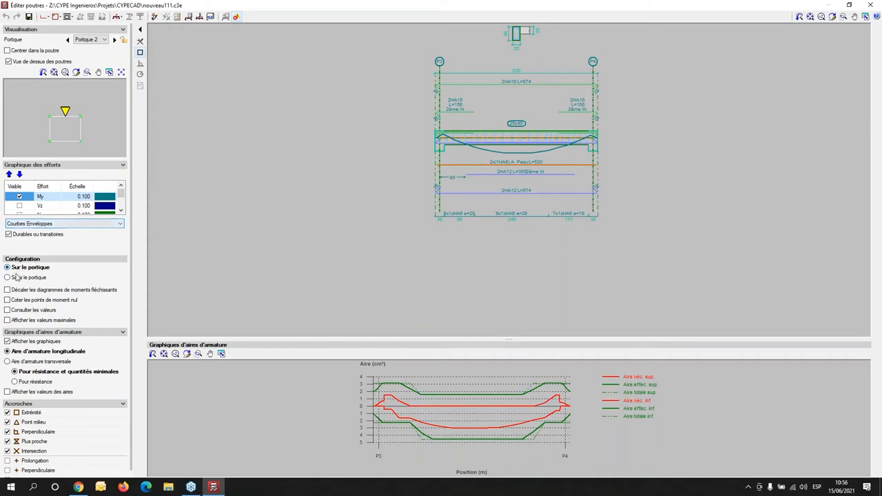
{"action": "left_click", "coordinate": [16, 277]}
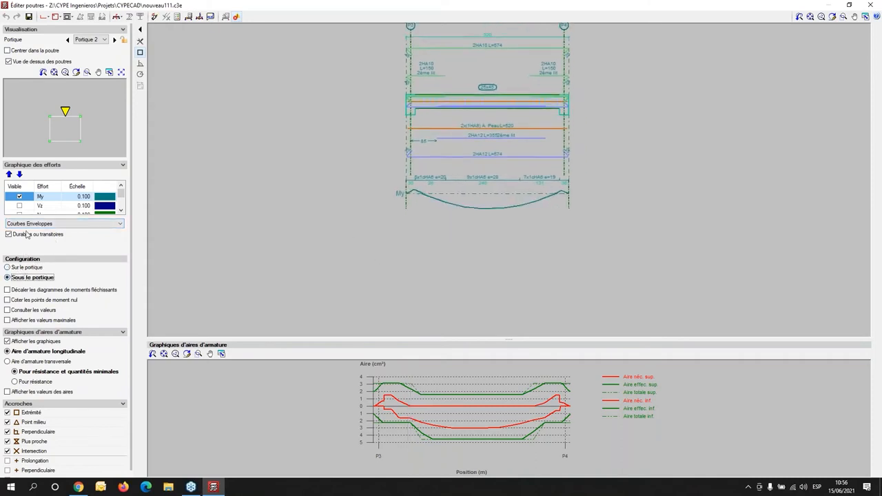
- Set the scale of the My moment diagram to 0.5 and examine the enlarged envelope curve under the beam
{"action": "left_click", "coordinate": [83, 197]}
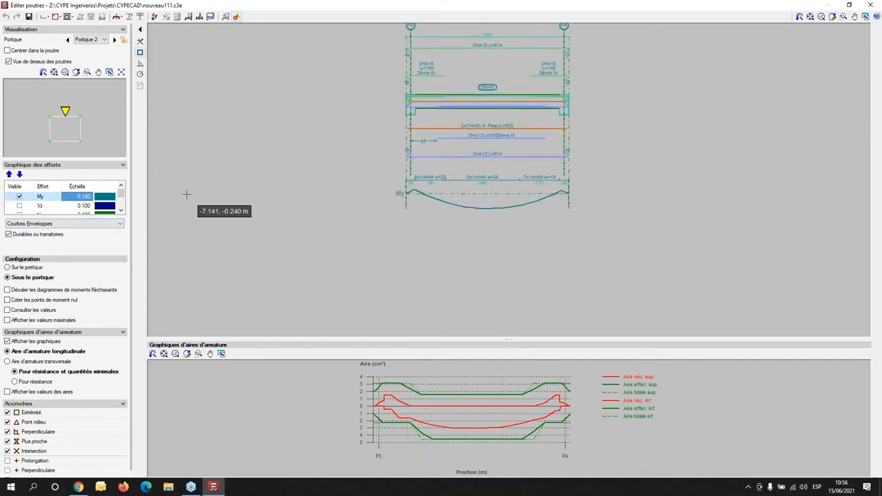
{"action": "type", "text": "0.5"}
{"action": "key", "text": "Return"}
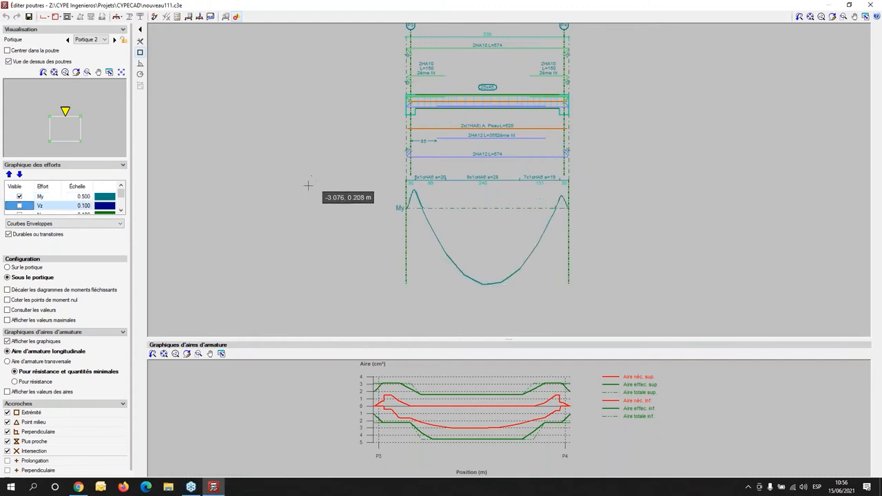
{"action": "scroll", "coordinate": [400, 202], "scroll_direction": "up", "scroll_amount": 4}
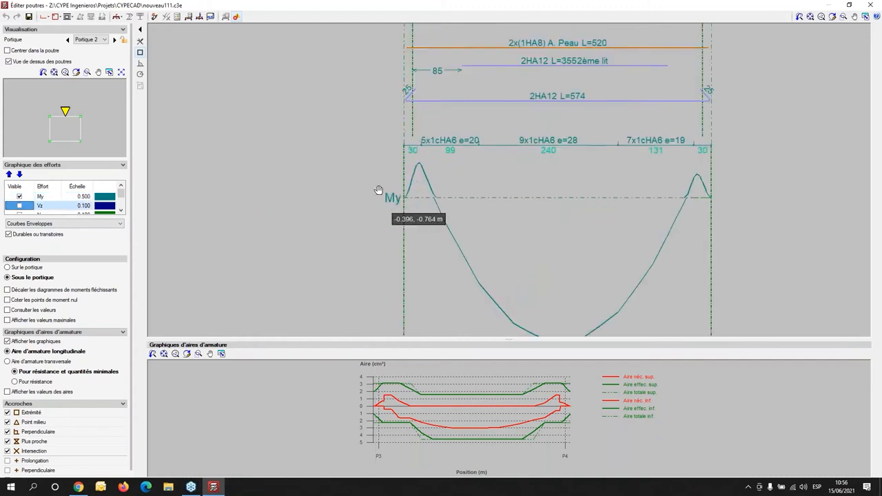
- Display the My diagram by Hypothèse for Poids propre and review the list of available load cases
{"action": "left_click", "coordinate": [70, 226]}
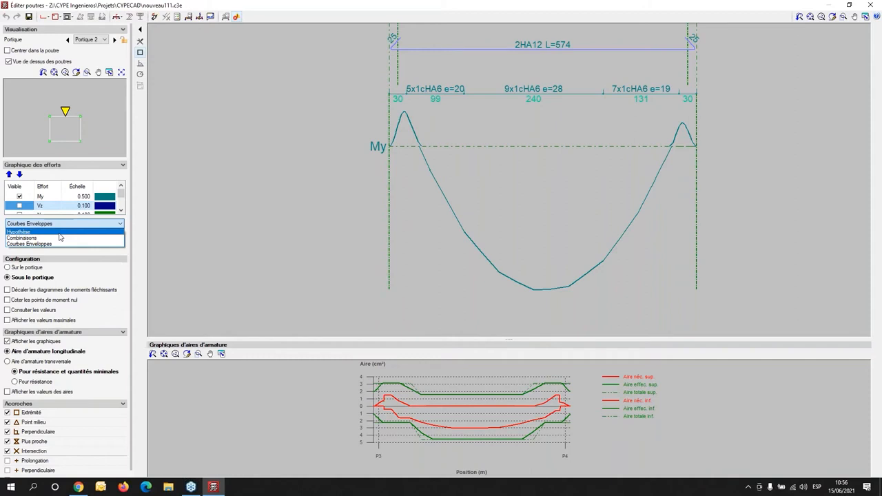
{"action": "left_click", "coordinate": [53, 233]}
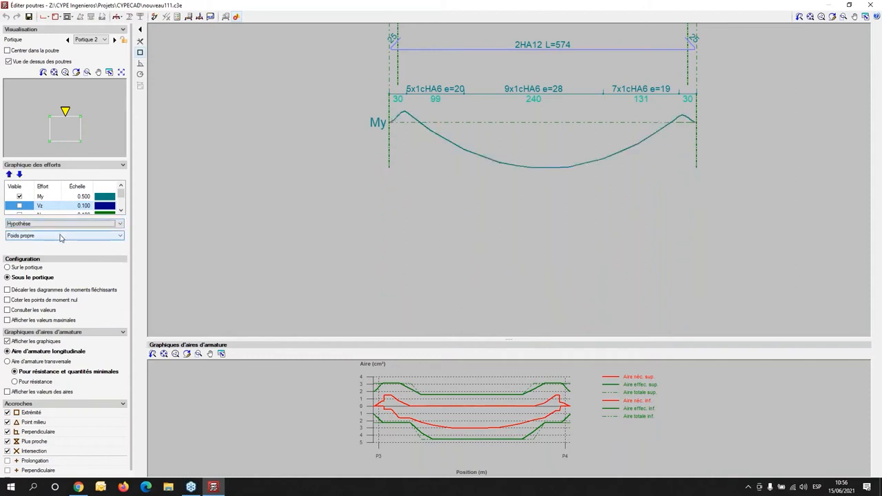
{"action": "left_click", "coordinate": [120, 239]}
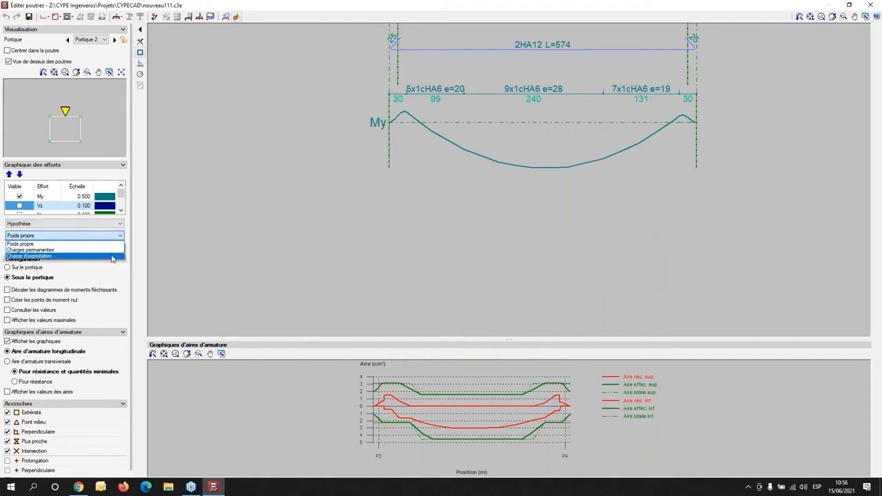
{"action": "left_click", "coordinate": [197, 245]}
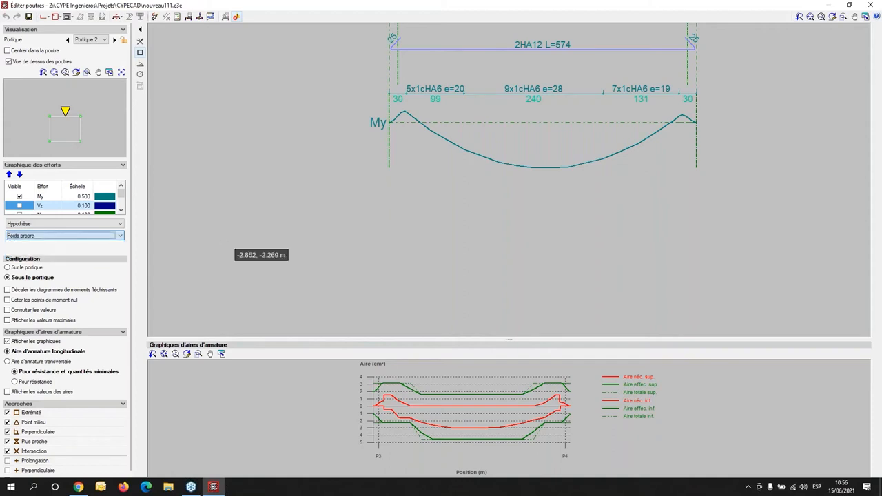
- Display the My diagram by Combinaisons for E.L.U. de rupture with the combination PP+G+1.5·Qa
{"action": "left_click", "coordinate": [121, 225]}
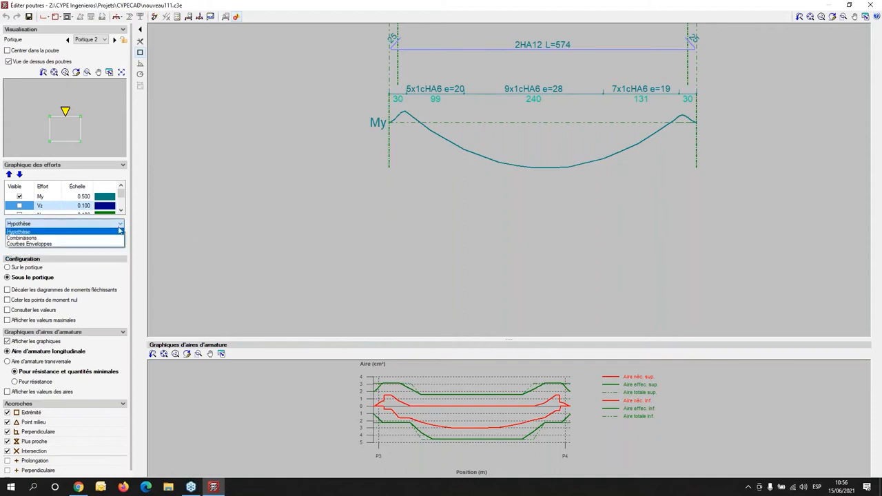
{"action": "left_click", "coordinate": [111, 238]}
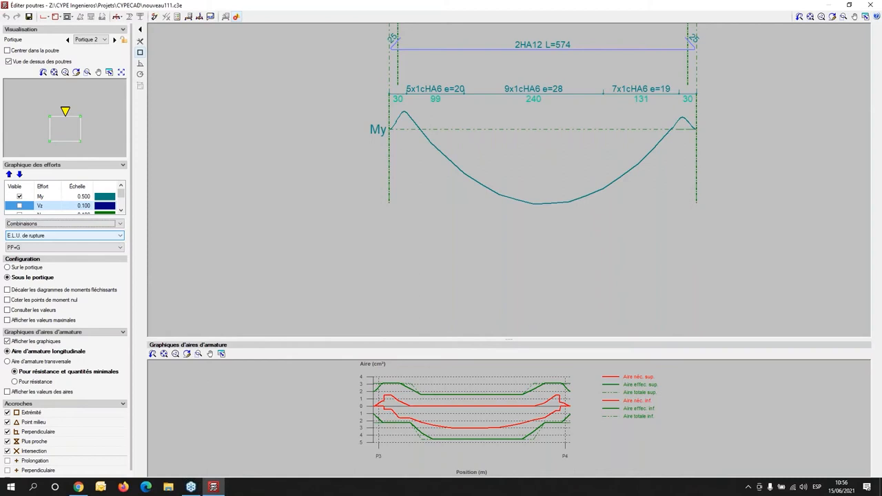
{"action": "left_click", "coordinate": [118, 236]}
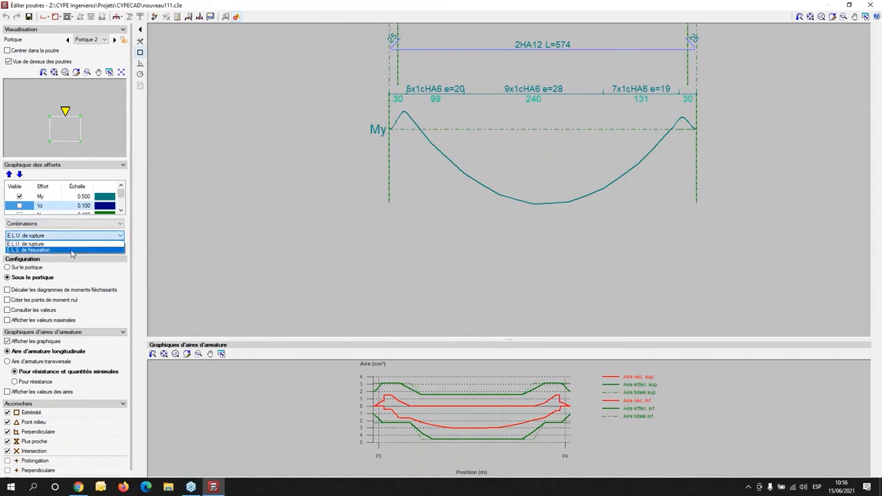
{"action": "left_click", "coordinate": [146, 264]}
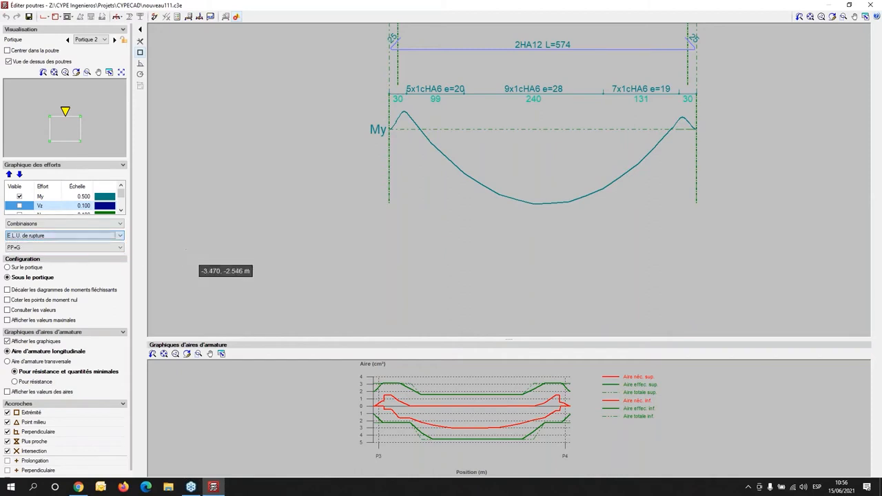
{"action": "left_click", "coordinate": [72, 249]}
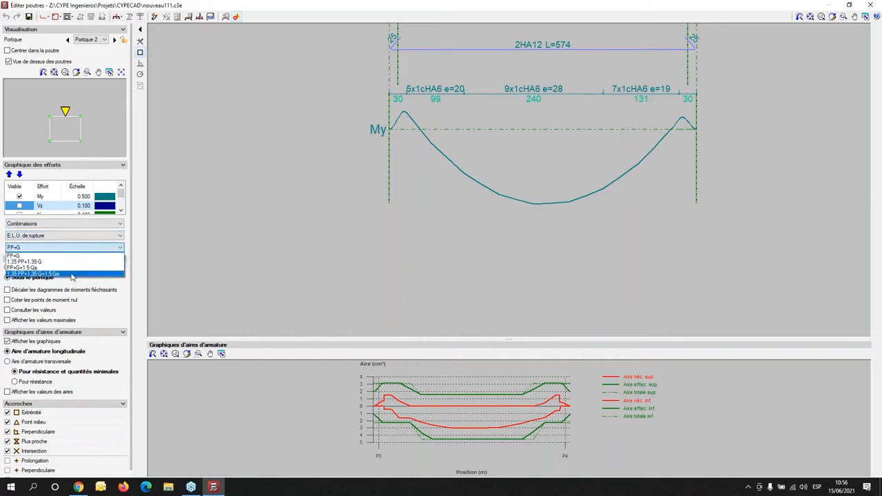
{"action": "left_click", "coordinate": [74, 267]}
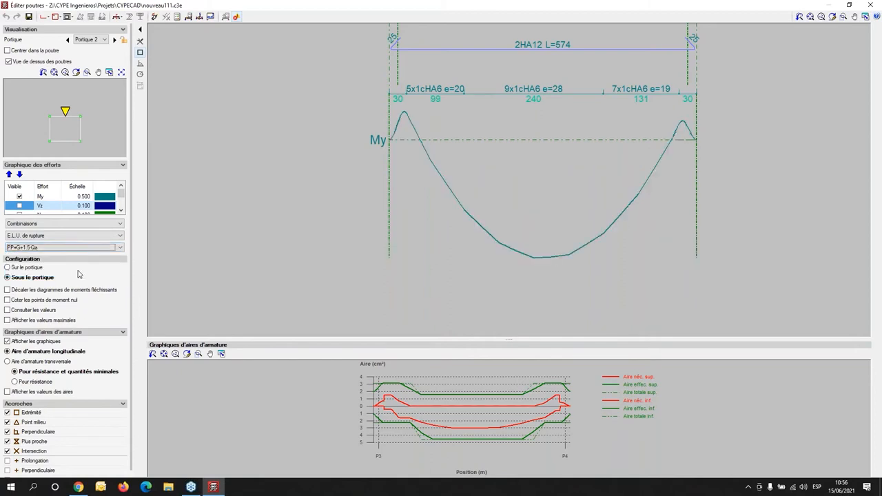
{"action": "scroll", "coordinate": [586, 196], "scroll_direction": "down", "scroll_amount": 1}
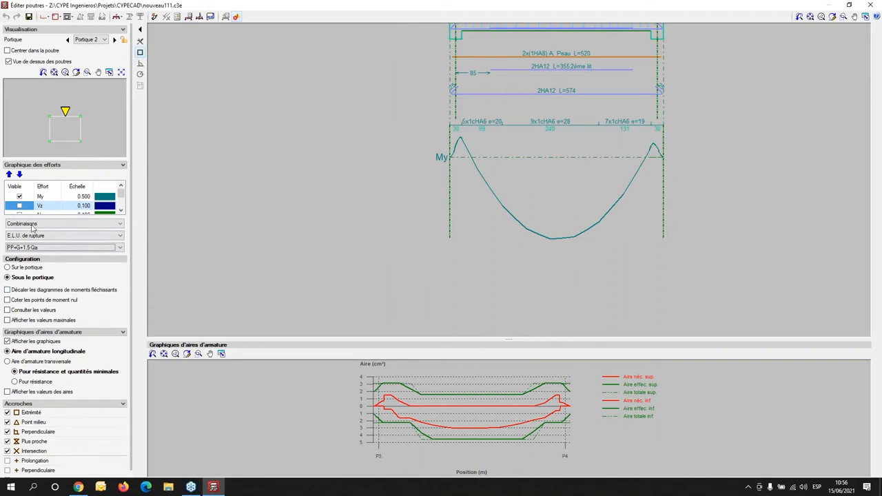
- Show the Vz shear diagram instead of My and examine it against the stirrup zones of the P3–P4 beam
{"action": "left_click", "coordinate": [20, 206]}
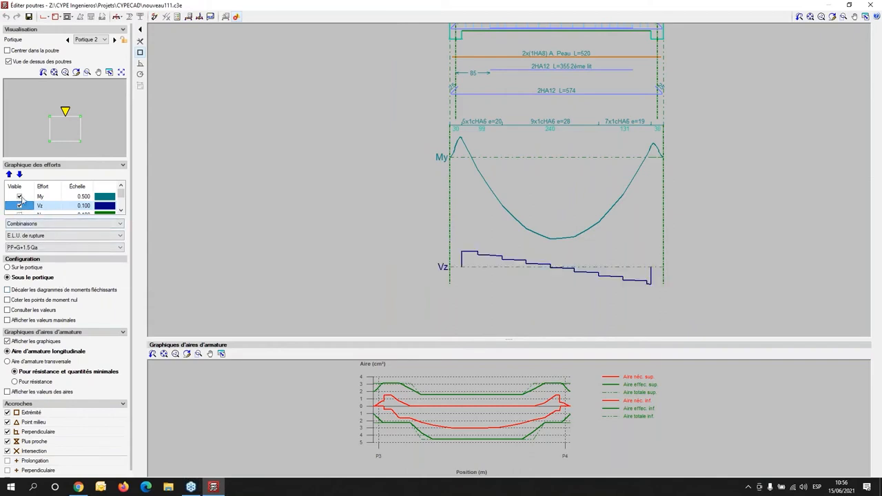
{"action": "left_click", "coordinate": [20, 196]}
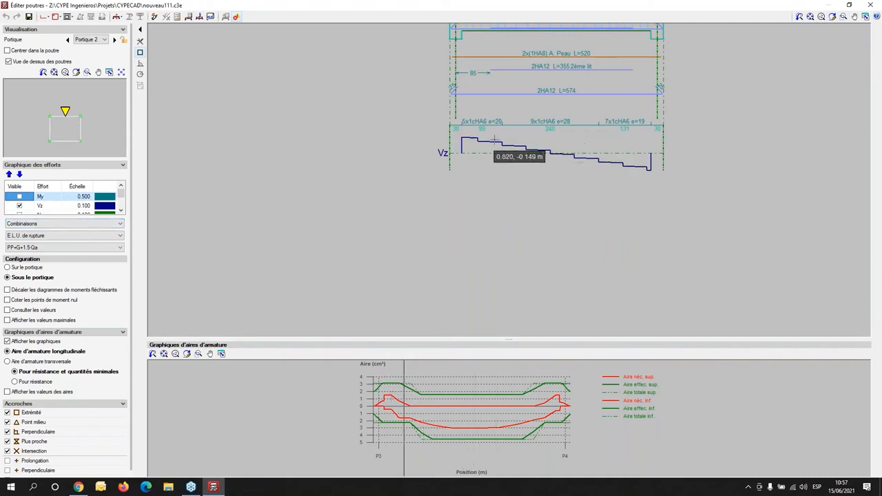
{"action": "scroll", "coordinate": [535, 153], "scroll_direction": "up", "scroll_amount": 3}
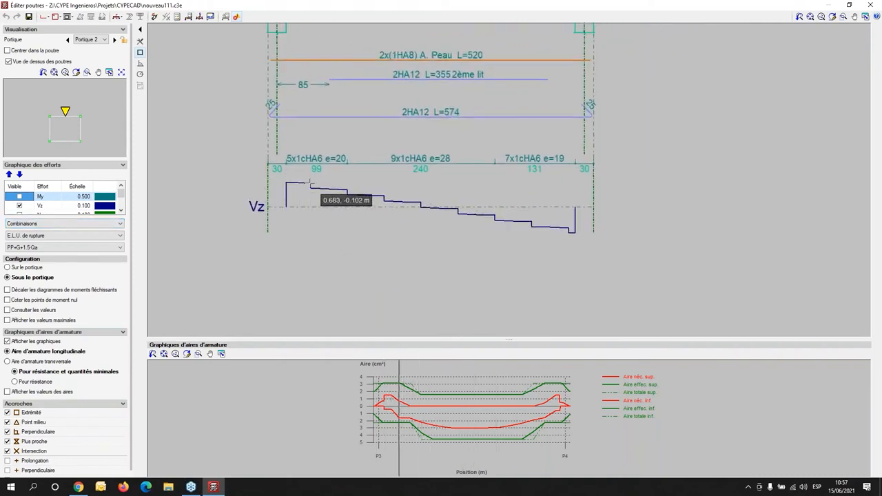
{"action": "scroll", "coordinate": [310, 185], "scroll_direction": "up", "scroll_amount": 3}
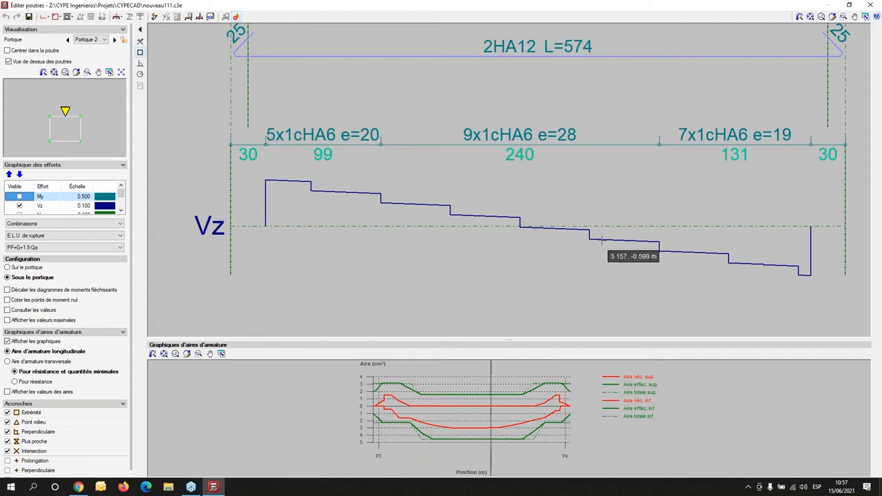
{"action": "scroll", "coordinate": [596, 240], "scroll_direction": "down", "scroll_amount": 4}
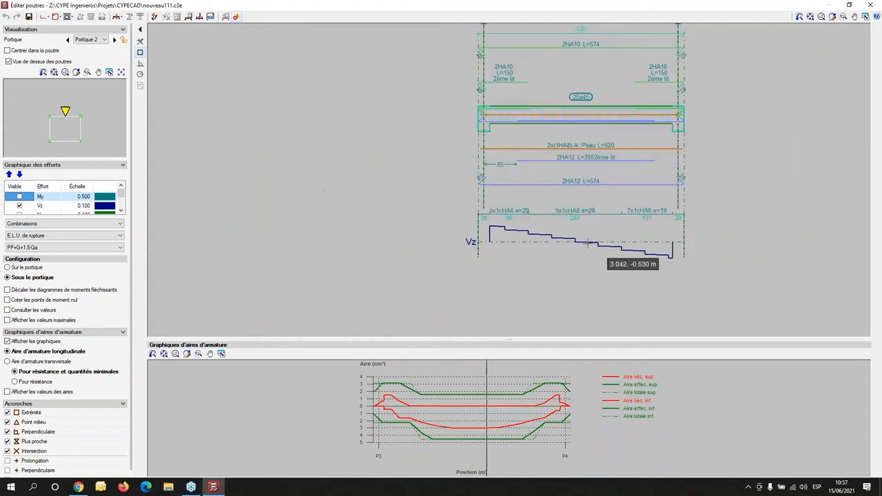
- Switch to the Portique 3 beam between P1 and P3 and set the scale of its Vz diagram to 0.5
{"action": "left_click", "coordinate": [49, 132]}
{"action": "scroll", "coordinate": [469, 145], "scroll_direction": "up", "scroll_amount": 2}
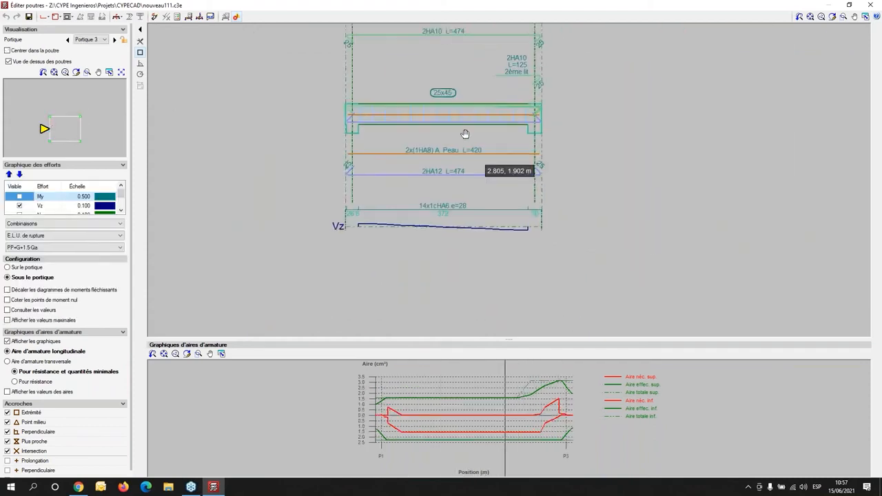
{"action": "scroll", "coordinate": [373, 206], "scroll_direction": "up", "scroll_amount": 2}
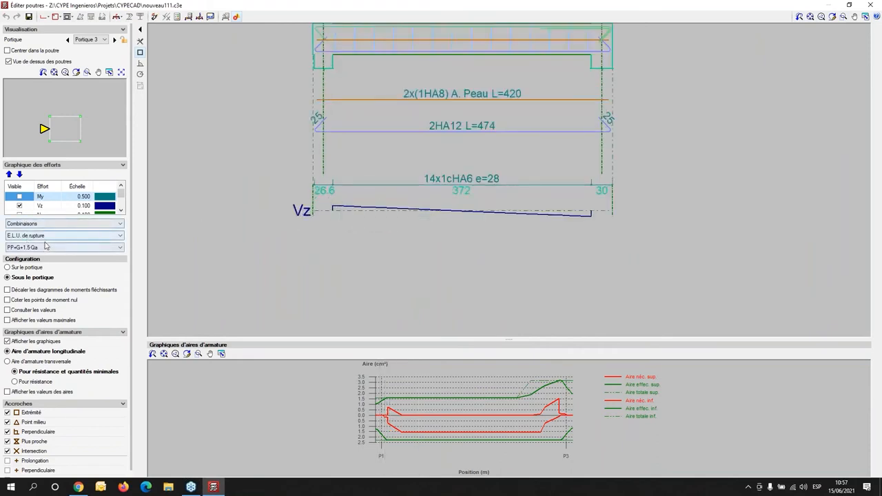
{"action": "left_click", "coordinate": [82, 206]}
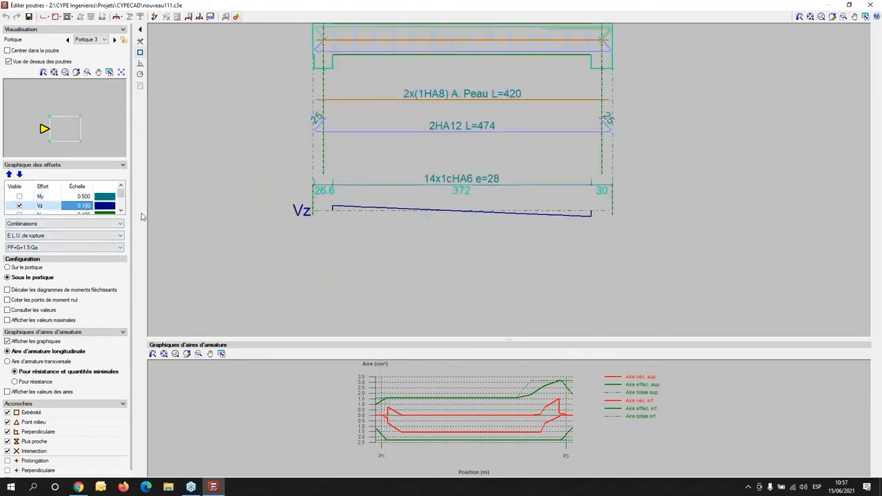
{"action": "key", "text": "BackSpace"}
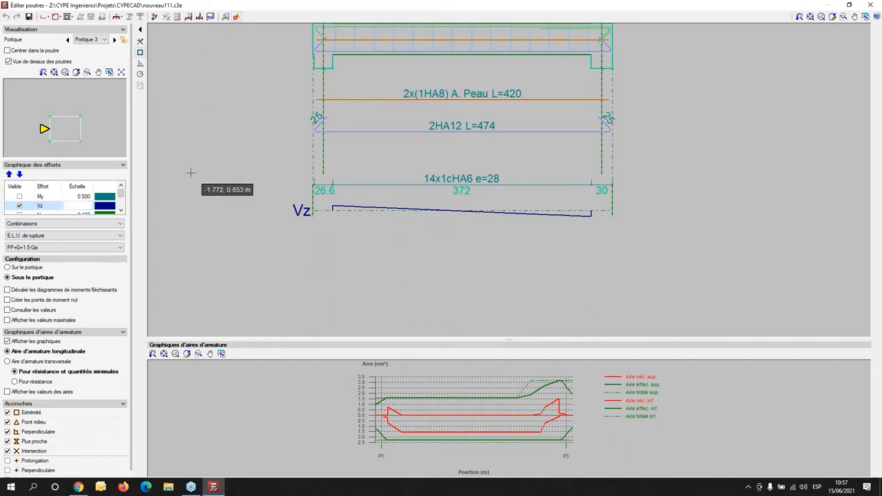
{"action": "type", "text": "5"}
{"action": "key", "text": "Return"}
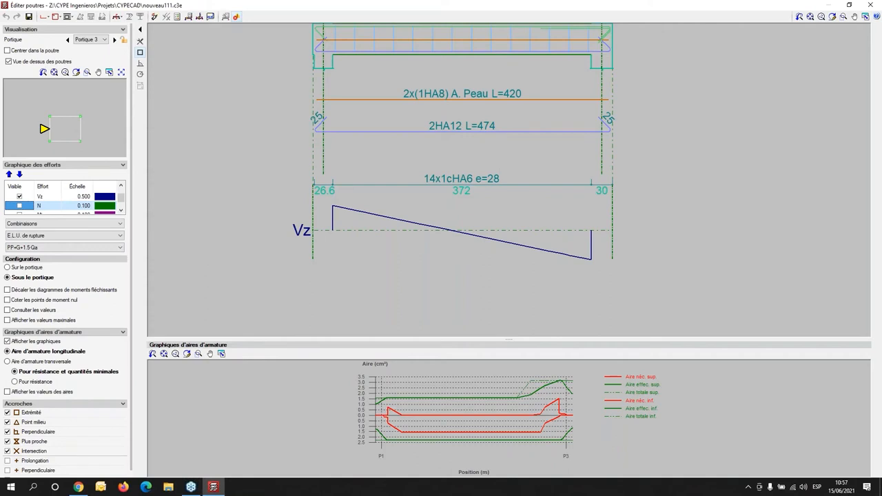
- Review the Armature de montage settings of the Portique 3 beam for the upper, lower and transverse bars, leaving them without changes
{"action": "scroll", "coordinate": [631, 126], "scroll_direction": "down", "scroll_amount": 5}
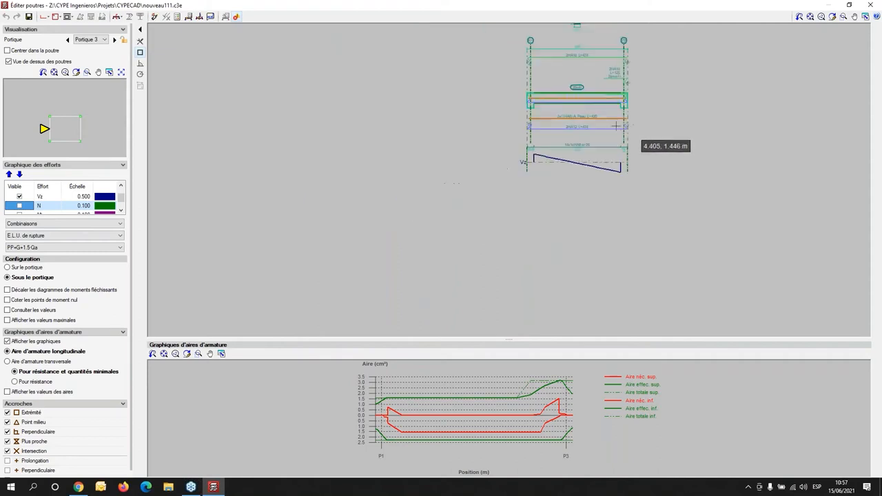
{"action": "scroll", "coordinate": [358, 207], "scroll_direction": "up", "scroll_amount": 2}
{"action": "scroll", "coordinate": [342, 200], "scroll_direction": "up", "scroll_amount": 1}
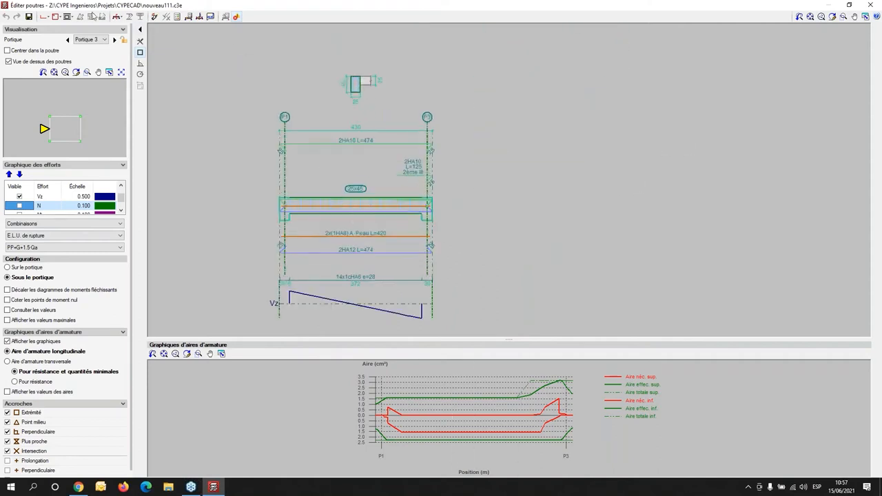
{"action": "left_click", "coordinate": [43, 16]}
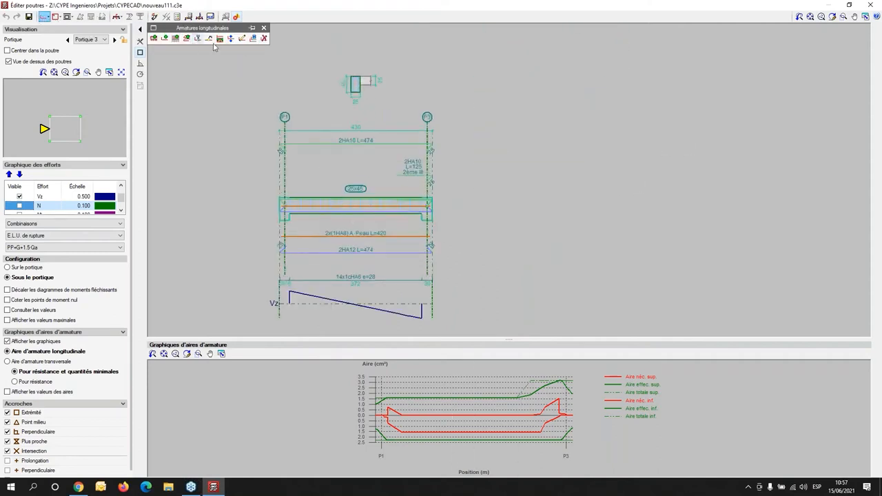
{"action": "left_click", "coordinate": [241, 38]}
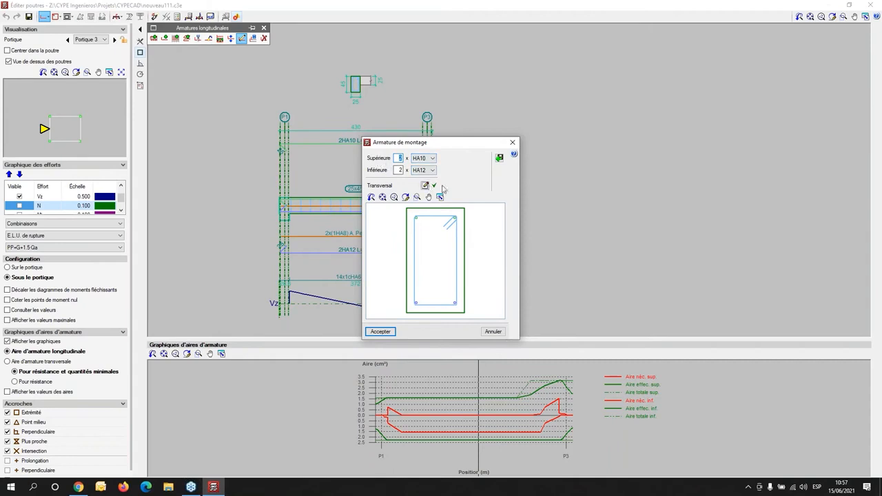
{"action": "left_click", "coordinate": [512, 142]}
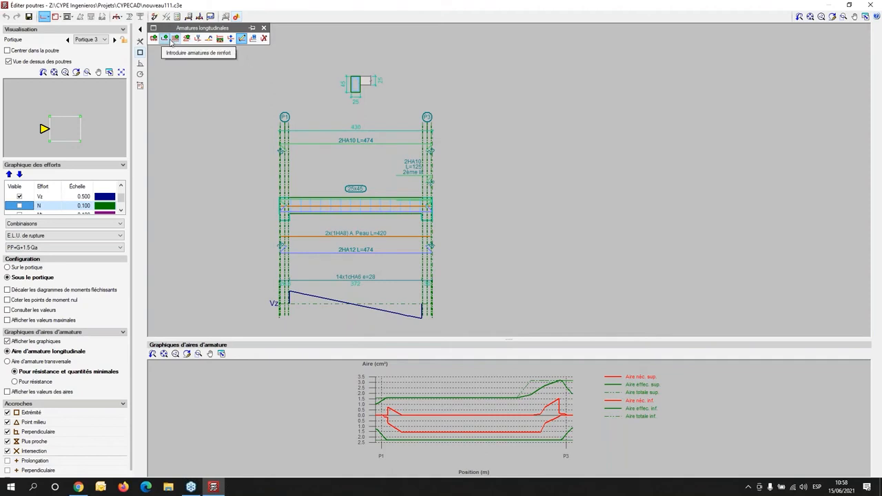
- Review the transverse reinforcement settings and available stirrup diameters for the middle section of the P1–P3 beam, leaving them without changes
{"action": "left_click", "coordinate": [58, 17]}
{"action": "left_click", "coordinate": [164, 39]}
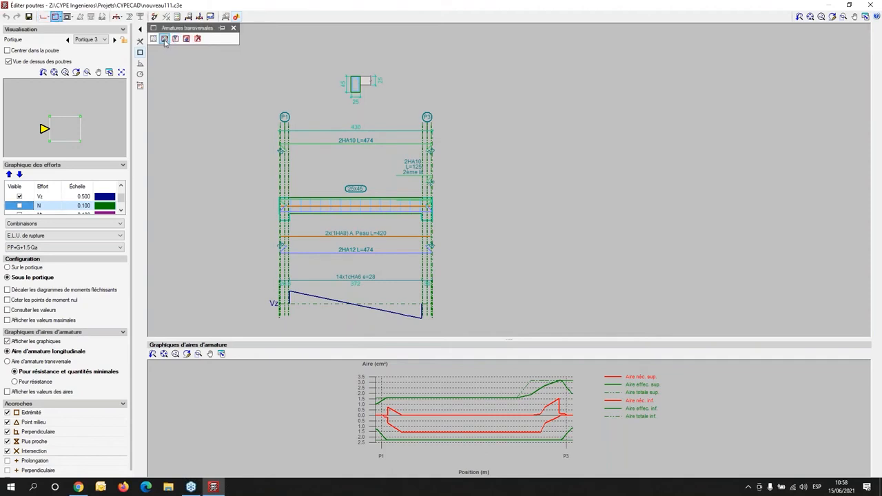
{"action": "left_click", "coordinate": [355, 279]}
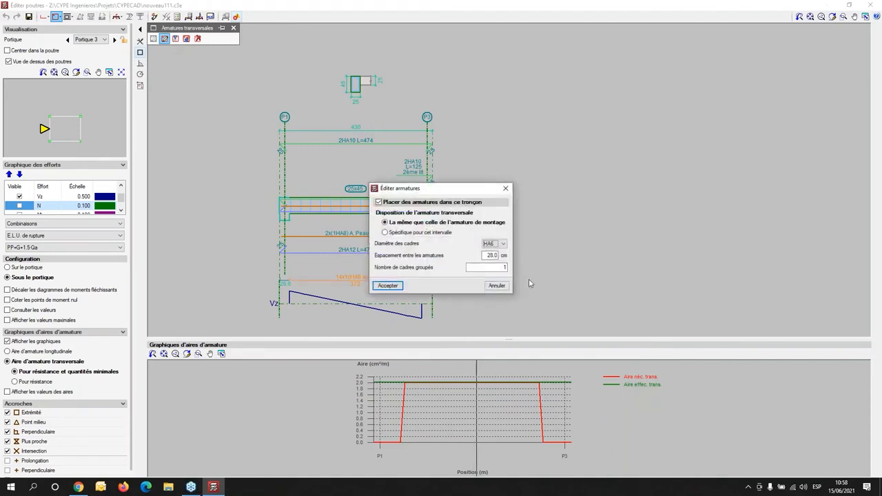
{"action": "left_click", "coordinate": [503, 244]}
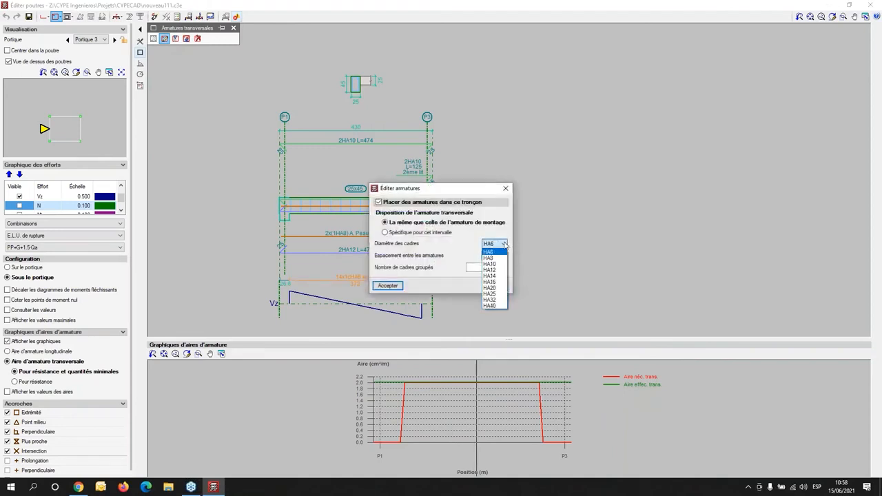
{"action": "left_click", "coordinate": [538, 243]}
{"action": "left_click", "coordinate": [505, 189]}
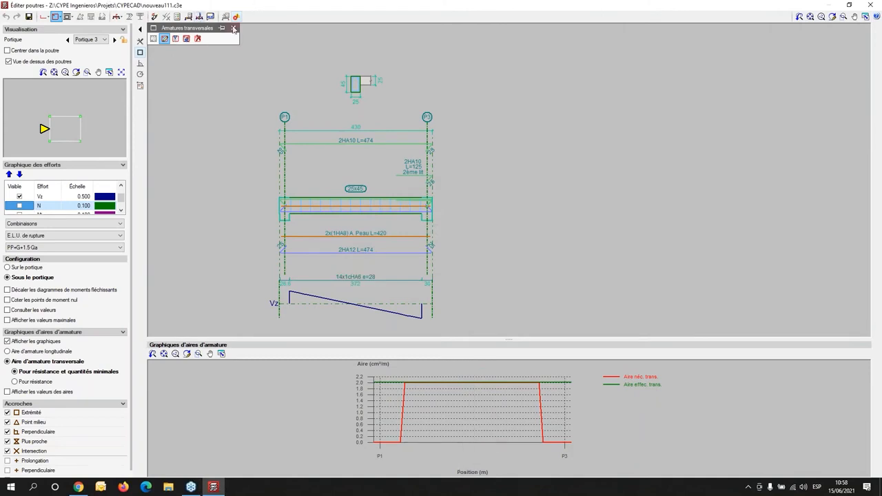
- Display the E.L.U. and E.L.S. verifications at the unfavourable point for the P1–P3 beam and enlarge the list of checks
{"action": "left_click", "coordinate": [177, 17]}
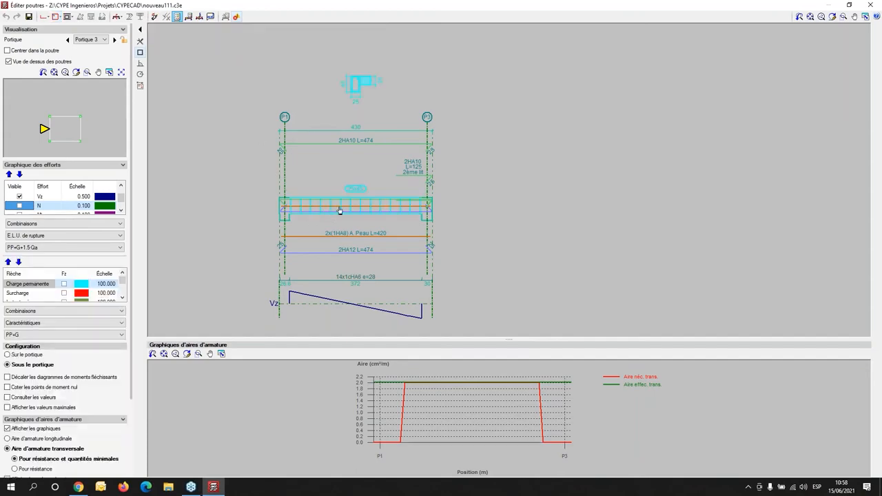
{"action": "left_click", "coordinate": [372, 232]}
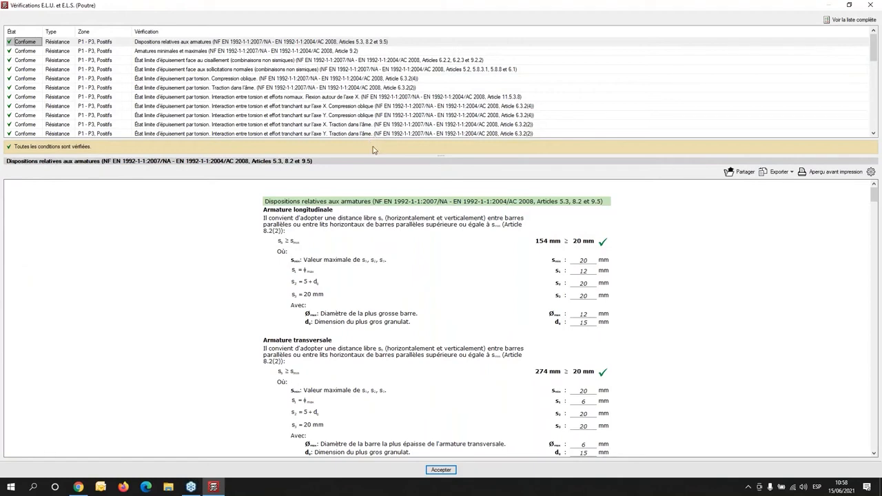
{"action": "left_click_drag", "start_coordinate": [373, 154], "coordinate": [373, 253]}
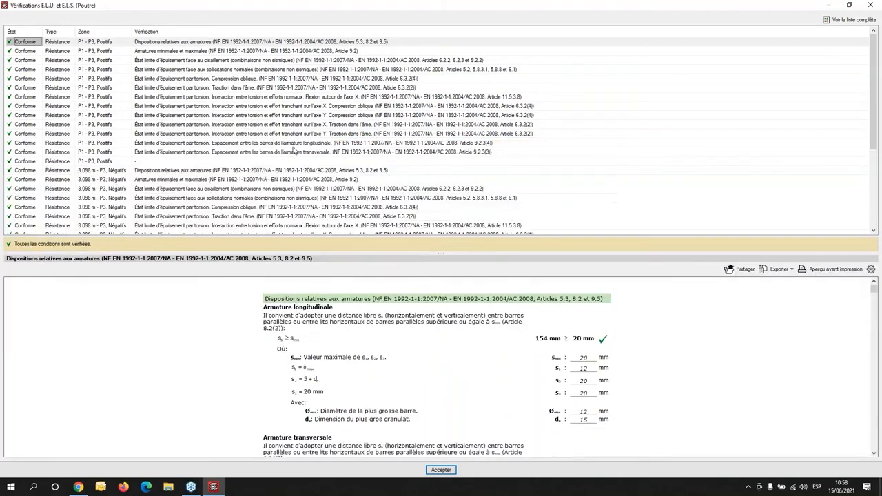
- Examine the P1–P3 Positifs checks for minimum and maximum reinforcement, shear, normal stresses and torsion
{"action": "left_click", "coordinate": [242, 51]}
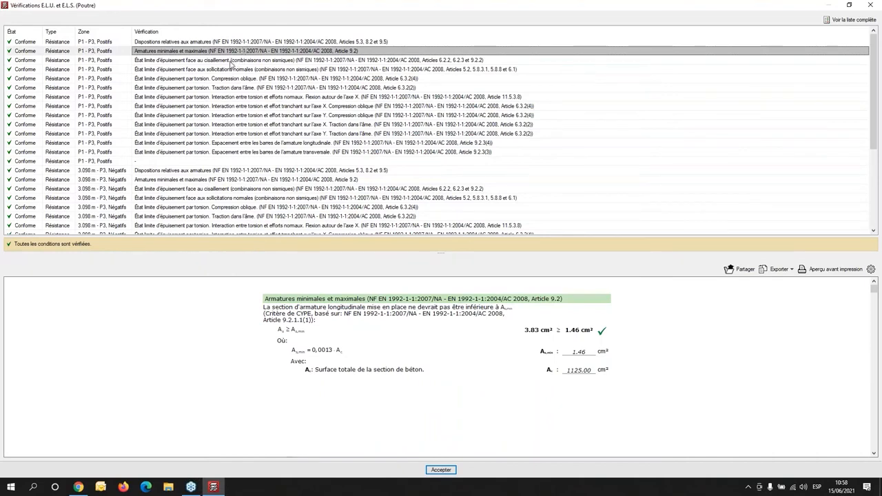
{"action": "left_click", "coordinate": [233, 61]}
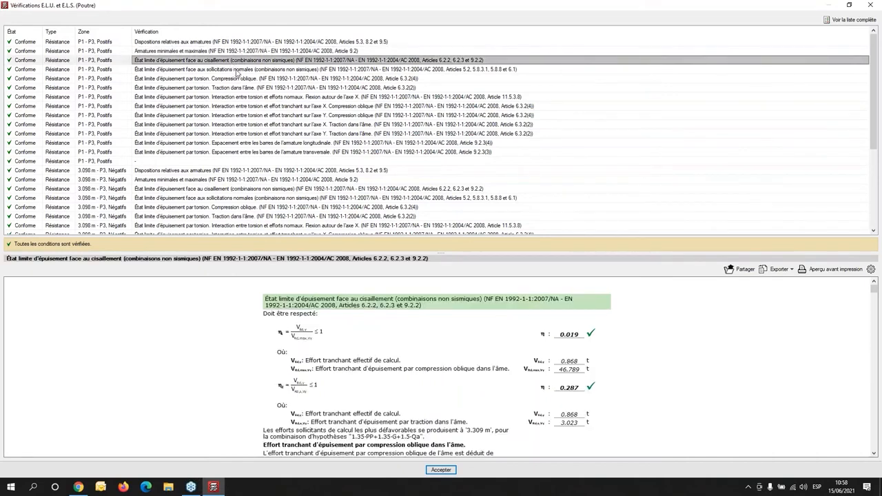
{"action": "left_click", "coordinate": [236, 70]}
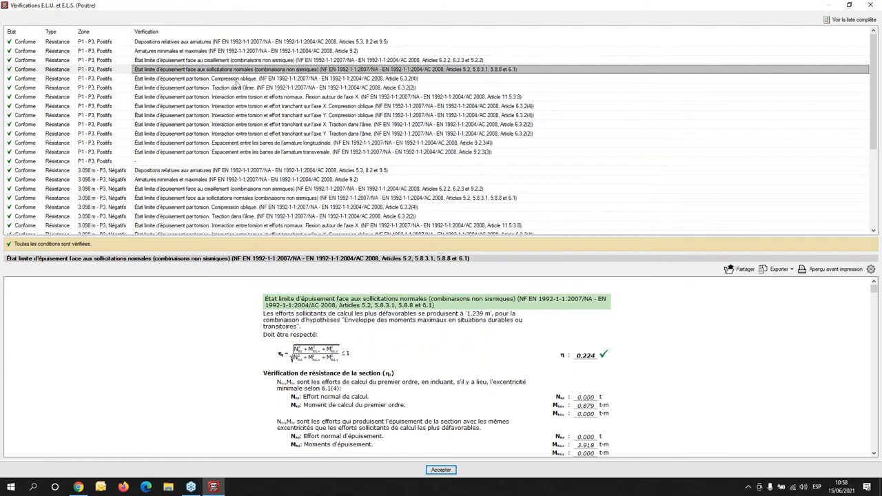
{"action": "left_click", "coordinate": [238, 79]}
{"action": "left_click", "coordinate": [241, 88]}
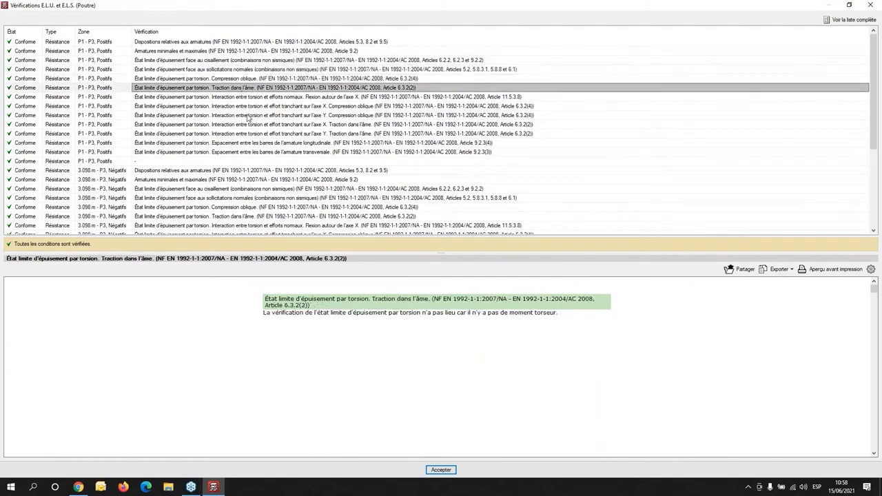
{"action": "left_click", "coordinate": [247, 115]}
{"action": "left_click", "coordinate": [257, 134]}
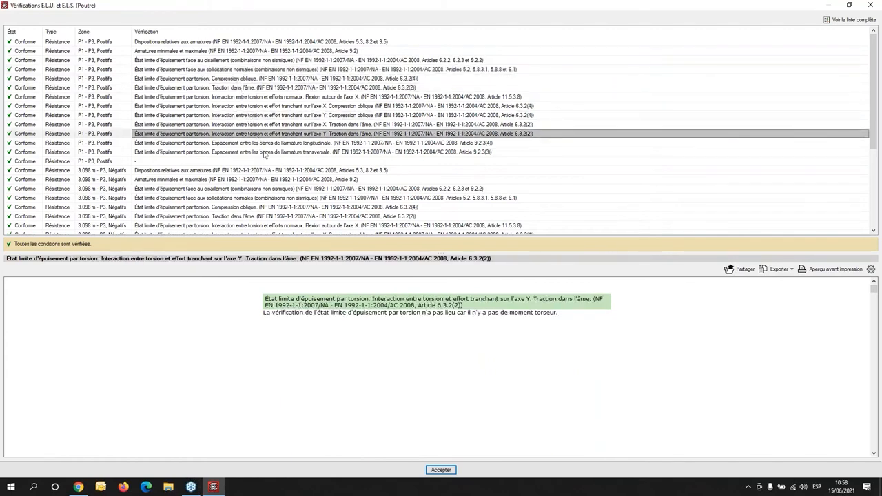
- Read the Dispositions relatives aux armatures check for the 3.098 m - P3 Négatifs zone, including its transverse reinforcement part
{"action": "left_click", "coordinate": [272, 170]}
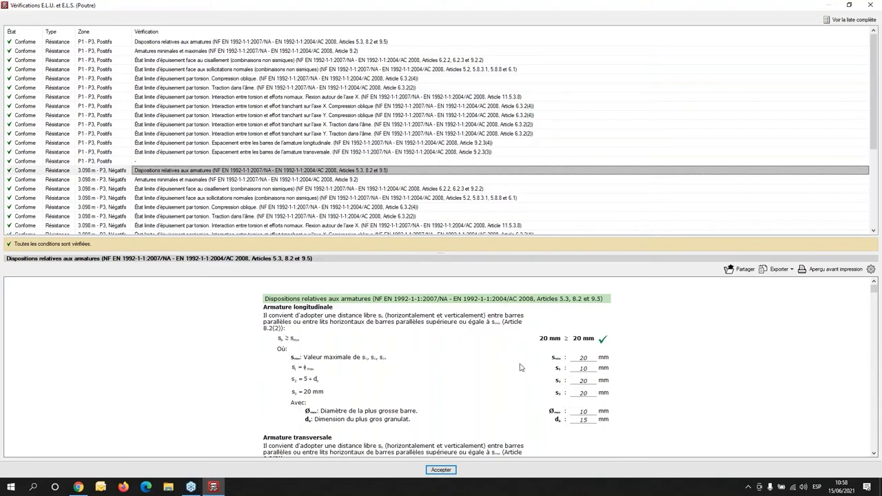
{"action": "scroll", "coordinate": [520, 366], "scroll_direction": "down", "scroll_amount": 3}
{"action": "scroll", "coordinate": [417, 342], "scroll_direction": "down", "scroll_amount": 4}
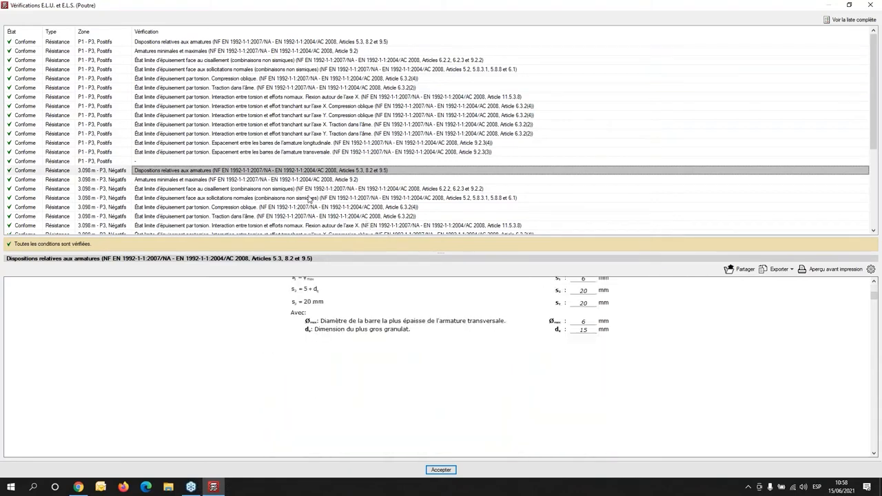
- Open the complete verification report of the beam and read its Description section with the geometry, materials and reinforcement drawing
{"action": "left_click", "coordinate": [841, 21]}
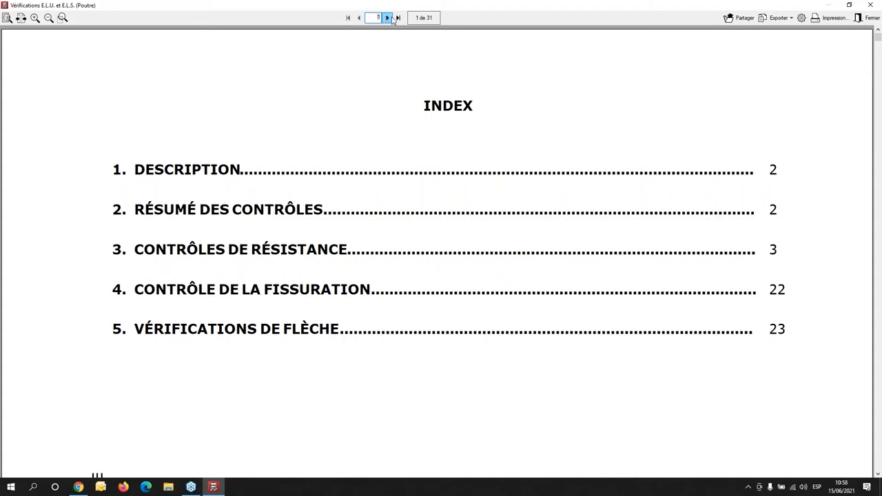
{"action": "scroll", "coordinate": [508, 164], "scroll_direction": "down", "scroll_amount": 5}
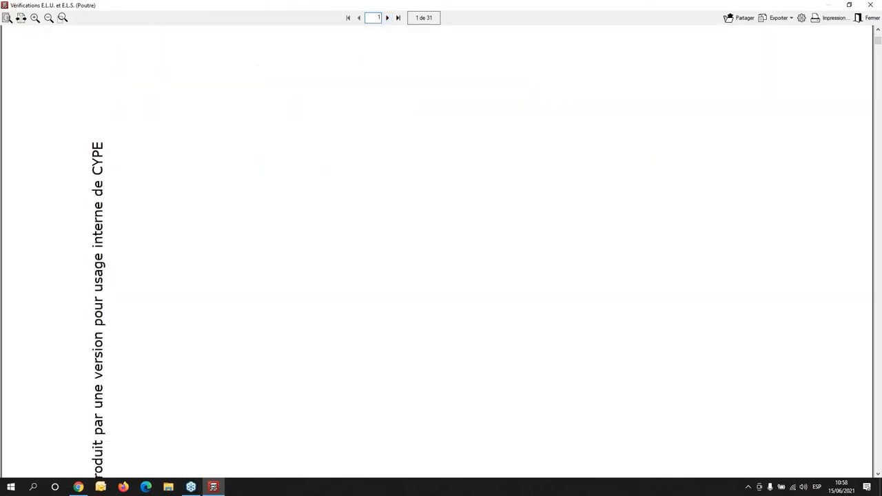
{"action": "scroll", "coordinate": [441, 248], "scroll_direction": "down", "scroll_amount": 15}
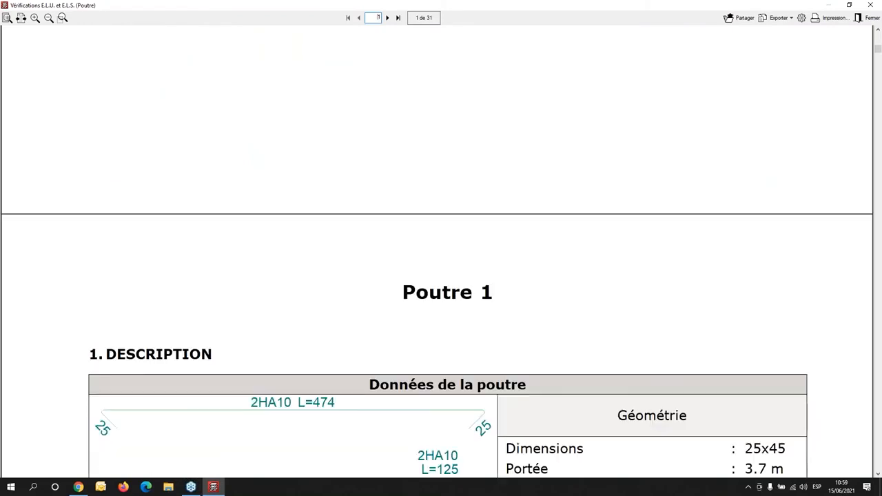
{"action": "scroll", "coordinate": [441, 248], "scroll_direction": "down", "scroll_amount": 6}
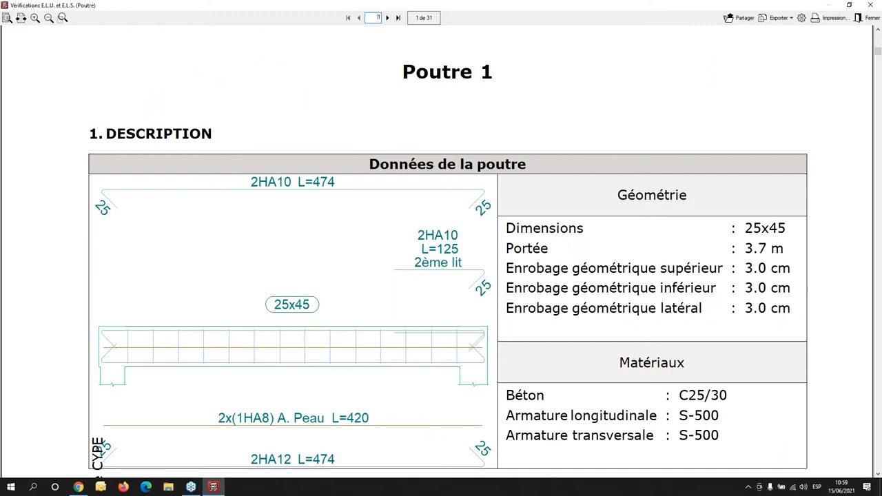
{"action": "scroll", "coordinate": [539, 179], "scroll_direction": "down", "scroll_amount": 2}
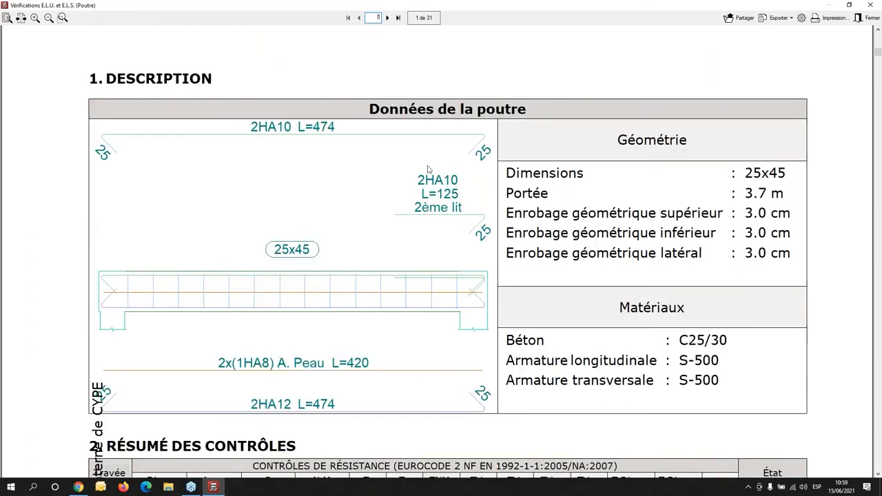
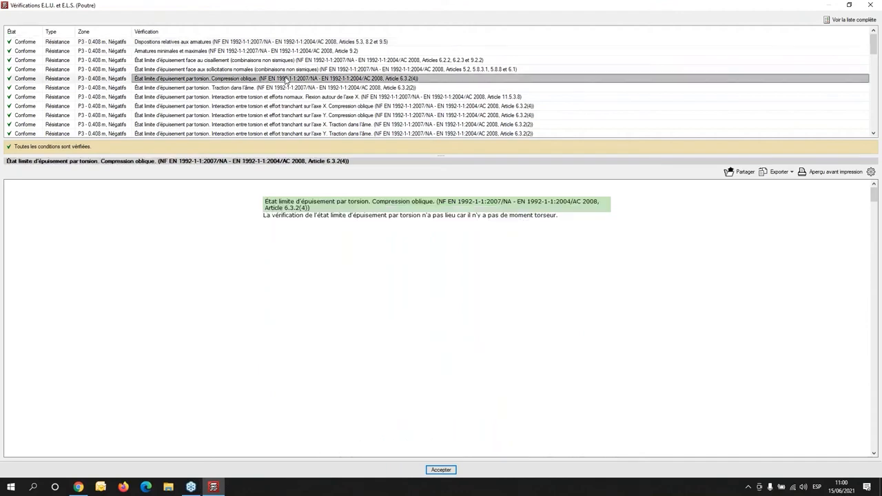
- Read the P3 - 0.408 m Négatifs torsion and normal stress interaction check and the whole-span check for cracking due to shear stresses
{"action": "left_click", "coordinate": [315, 97]}
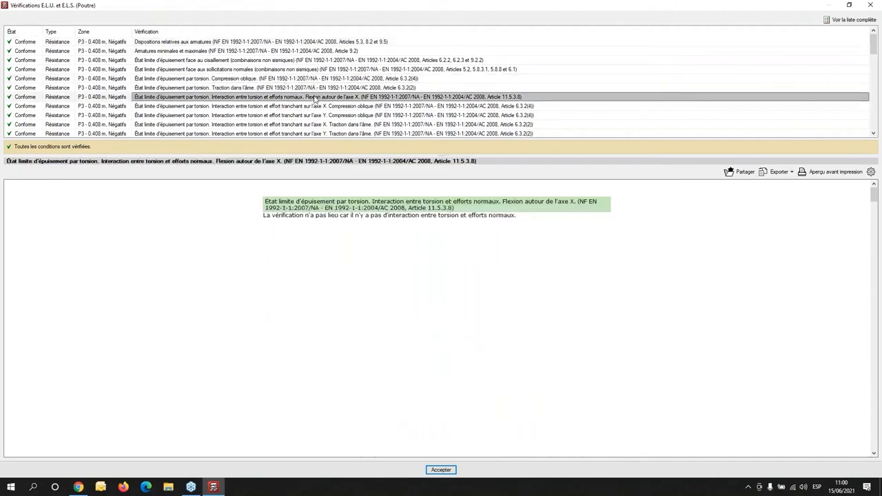
{"action": "scroll", "coordinate": [314, 98], "scroll_direction": "down", "scroll_amount": 10}
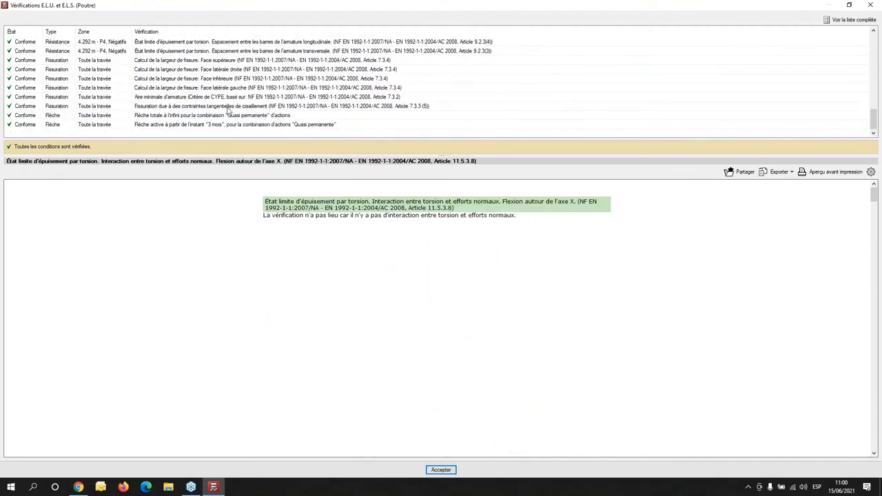
{"action": "left_click", "coordinate": [229, 107]}
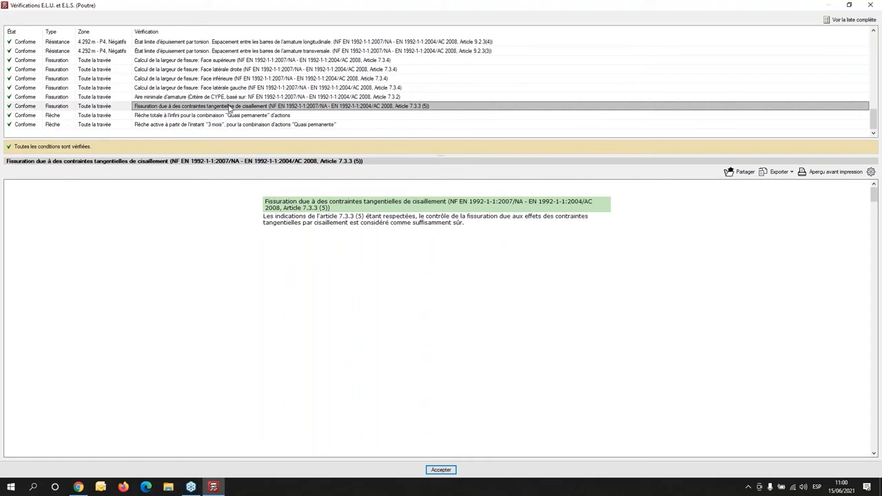
- Open the complete verification report of the P3–P4 beam and skim its resistance and cracking calculations through to the section strain and stress diagrams
{"action": "left_click", "coordinate": [840, 20]}
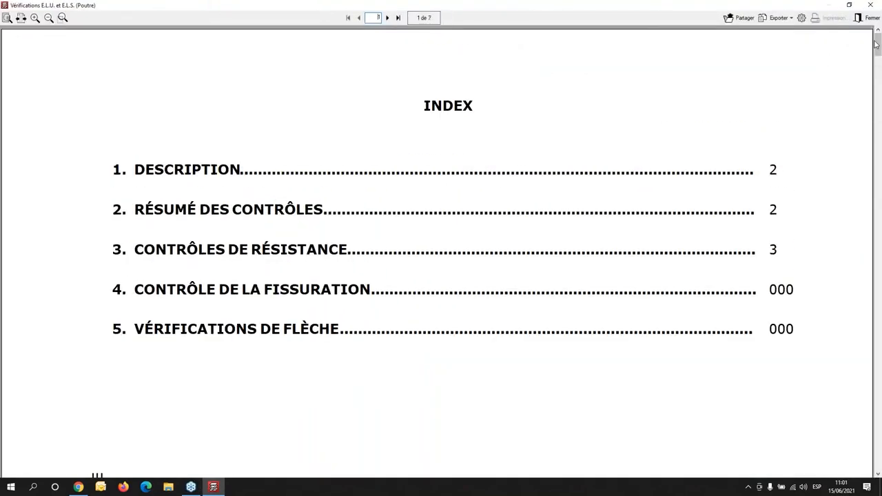
{"action": "left_click_drag", "start_coordinate": [878, 61], "coordinate": [825, 469]}
{"action": "scroll", "coordinate": [377, 253], "scroll_direction": "down", "scroll_amount": 6}
{"action": "scroll", "coordinate": [377, 253], "scroll_direction": "down", "scroll_amount": 10}
{"action": "scroll", "coordinate": [376, 248], "scroll_direction": "down", "scroll_amount": 15}
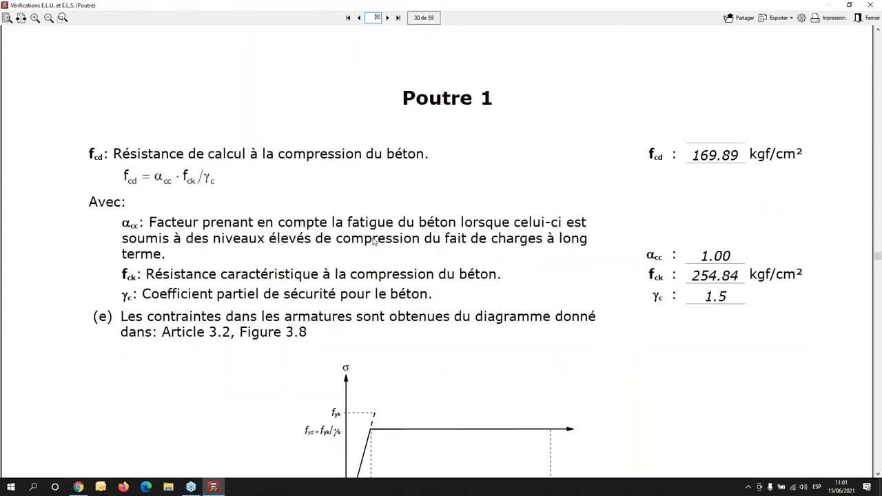
{"action": "scroll", "coordinate": [374, 240], "scroll_direction": "down", "scroll_amount": 5}
{"action": "left_click_drag", "start_coordinate": [875, 266], "coordinate": [877, 370]}
{"action": "scroll", "coordinate": [710, 345], "scroll_direction": "down", "scroll_amount": 15}
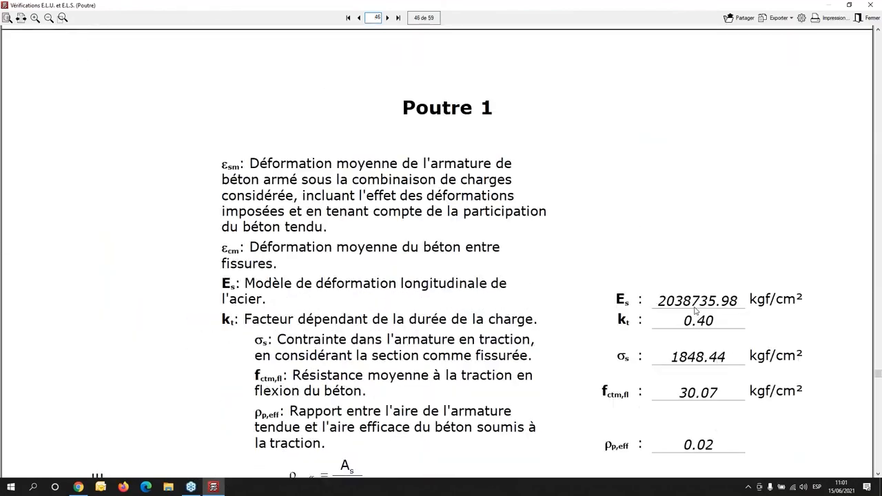
{"action": "scroll", "coordinate": [783, 316], "scroll_direction": "down", "scroll_amount": 12}
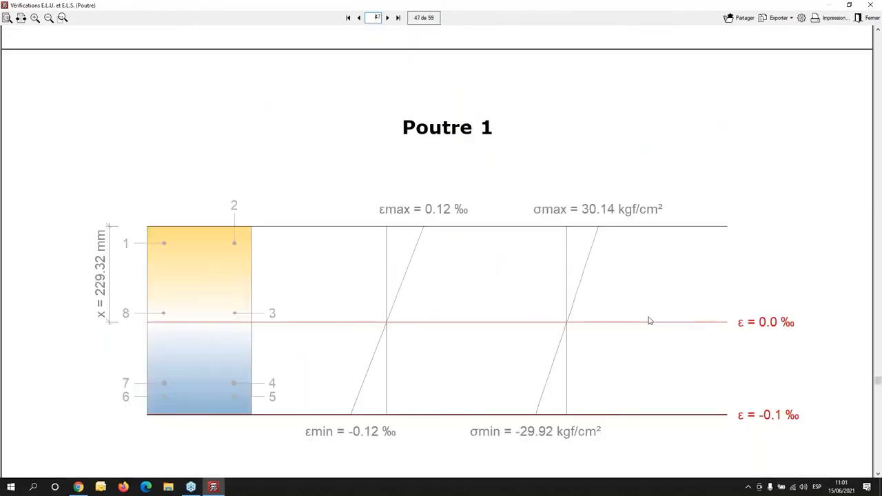
- Examine the instantaneous and long-term deflection tables by load stage in the report's deflection verifications
{"action": "left_click_drag", "start_coordinate": [877, 386], "coordinate": [875, 421]}
{"action": "scroll", "coordinate": [547, 313], "scroll_direction": "up", "scroll_amount": 10}
{"action": "scroll", "coordinate": [548, 308], "scroll_direction": "up", "scroll_amount": 8}
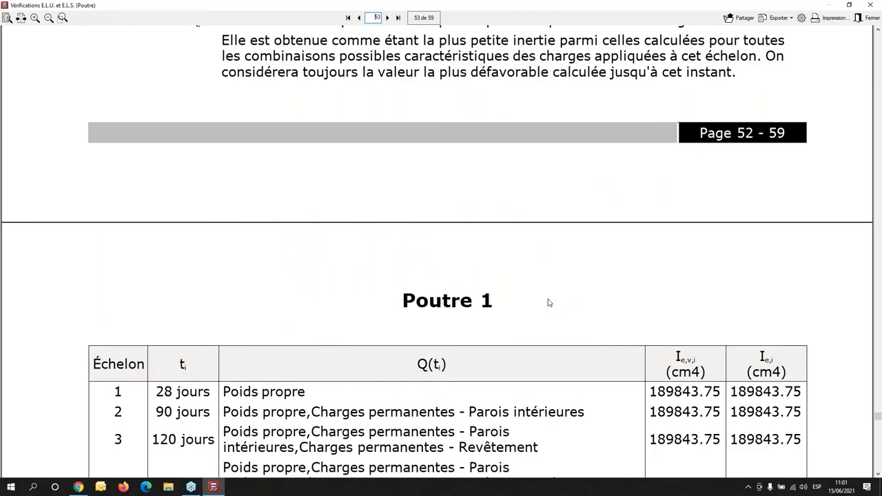
{"action": "scroll", "coordinate": [549, 303], "scroll_direction": "up", "scroll_amount": 10}
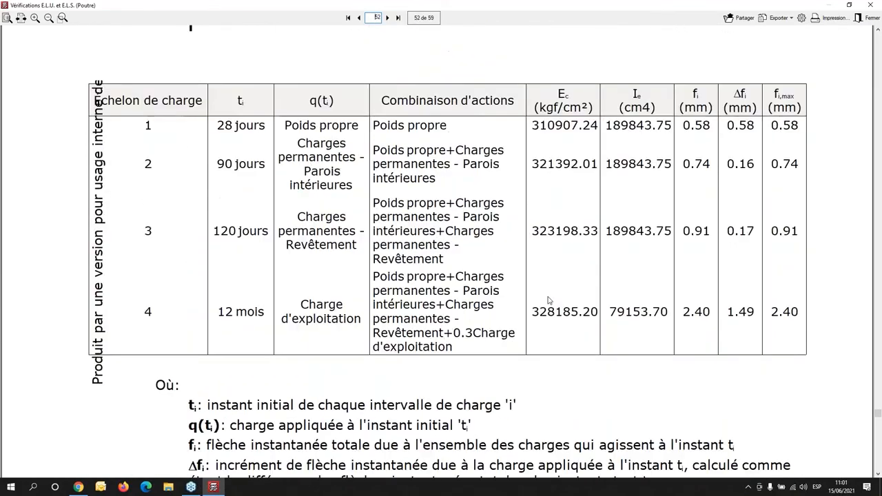
{"action": "scroll", "coordinate": [549, 301], "scroll_direction": "up", "scroll_amount": 5}
{"action": "scroll", "coordinate": [549, 300], "scroll_direction": "up", "scroll_amount": 10}
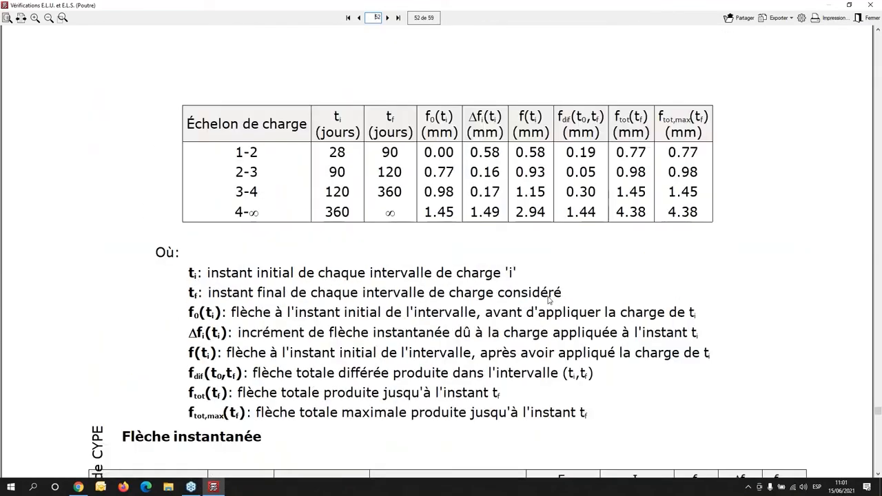
- Examine the graph of total long-term deflection over time and the total deflection limit check for the "Quasi permanente" combination
{"action": "scroll", "coordinate": [549, 298], "scroll_direction": "up", "scroll_amount": 3}
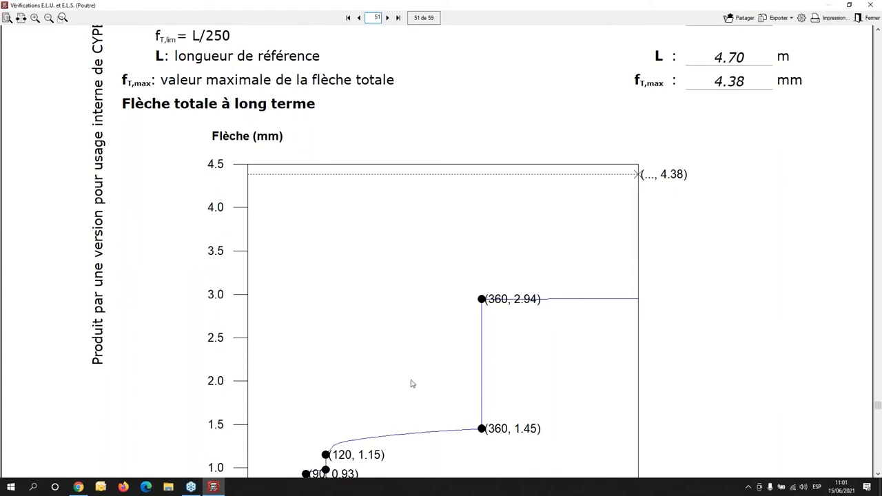
{"action": "scroll", "coordinate": [407, 367], "scroll_direction": "up", "scroll_amount": 1}
{"action": "scroll", "coordinate": [396, 364], "scroll_direction": "down", "scroll_amount": 3}
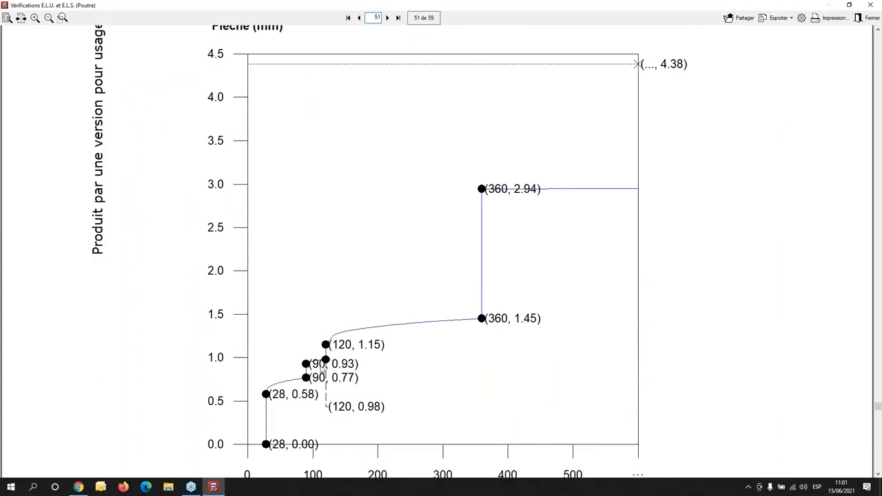
{"action": "scroll", "coordinate": [480, 263], "scroll_direction": "up", "scroll_amount": 6}
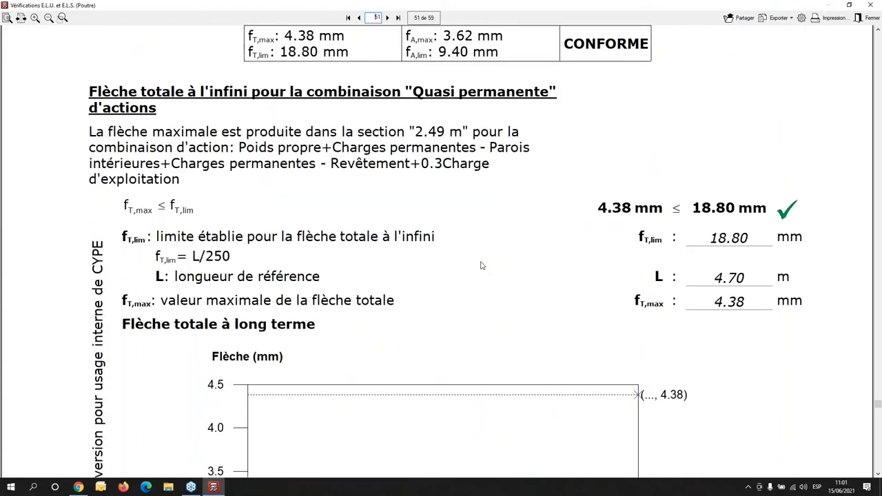
{"action": "scroll", "coordinate": [481, 265], "scroll_direction": "down", "scroll_amount": 8}
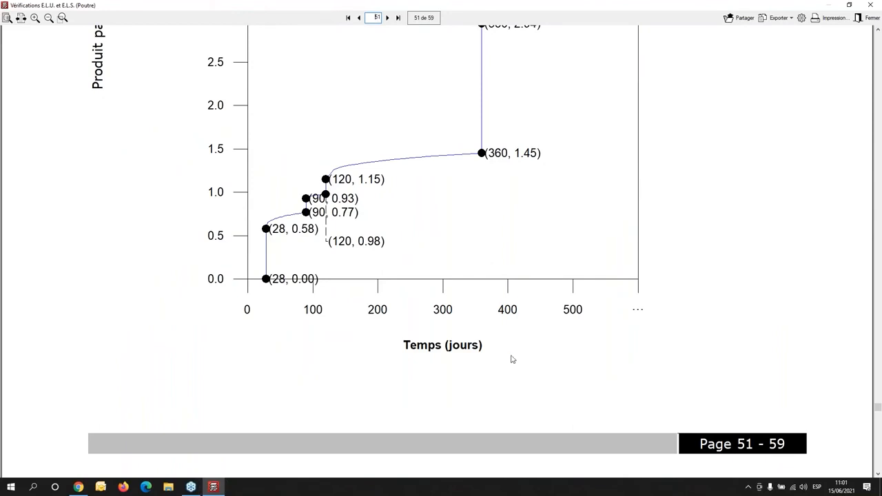
{"action": "scroll", "coordinate": [400, 315], "scroll_direction": "up", "scroll_amount": 10}
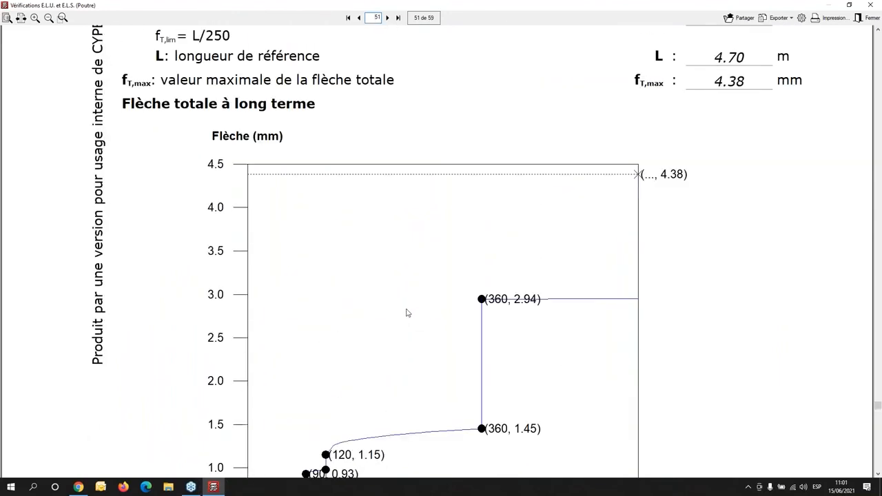
{"action": "scroll", "coordinate": [262, 322], "scroll_direction": "down", "scroll_amount": 2}
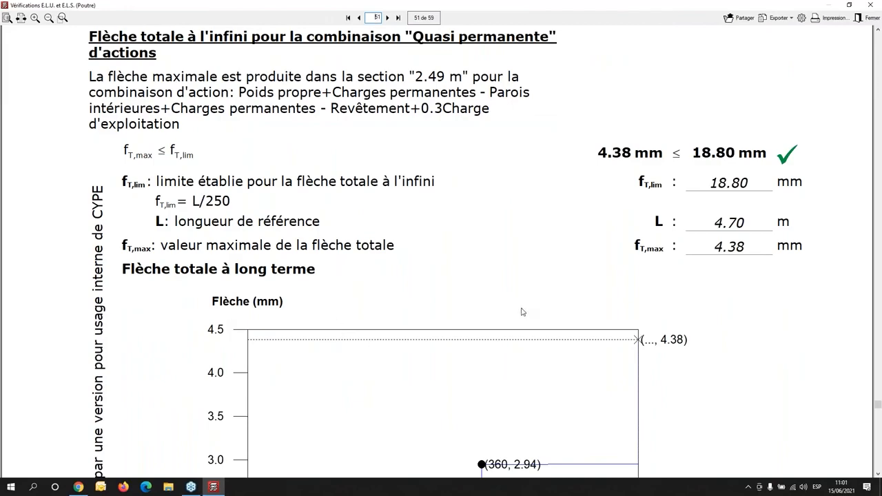
- Read the cracking checks for shear stresses and minimum reinforcement area, including the section equilibrium and bar stress tables
{"action": "scroll", "coordinate": [522, 311], "scroll_direction": "up", "scroll_amount": 7}
{"action": "scroll", "coordinate": [522, 312], "scroll_direction": "up", "scroll_amount": 20}
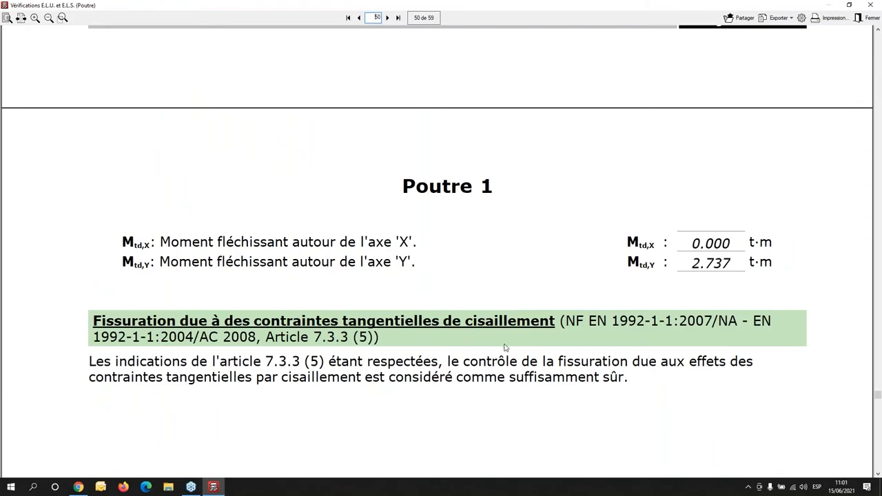
{"action": "scroll", "coordinate": [505, 347], "scroll_direction": "up", "scroll_amount": 6}
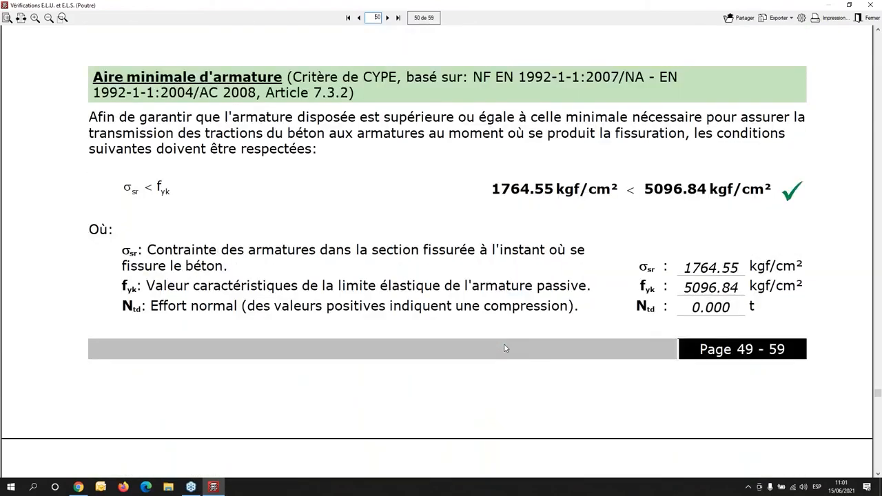
{"action": "scroll", "coordinate": [505, 349], "scroll_direction": "up", "scroll_amount": 3}
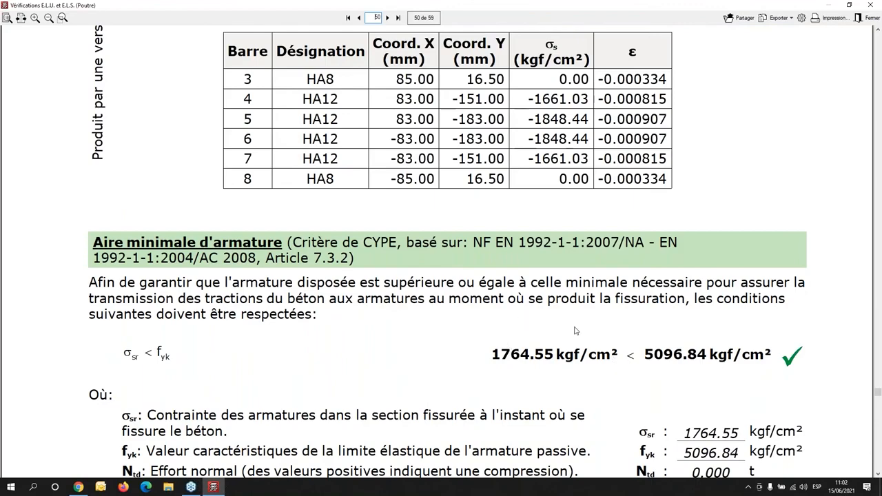
{"action": "scroll", "coordinate": [576, 331], "scroll_direction": "up", "scroll_amount": 12}
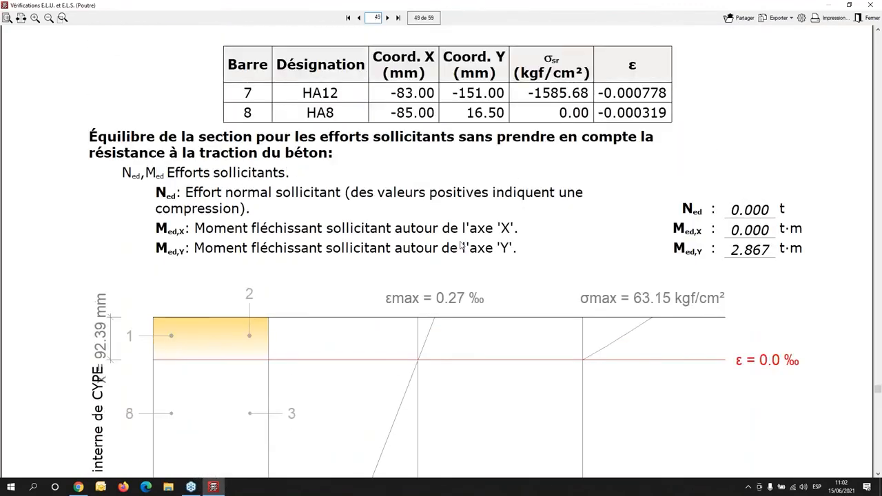
{"action": "scroll", "coordinate": [462, 247], "scroll_direction": "up", "scroll_amount": 1}
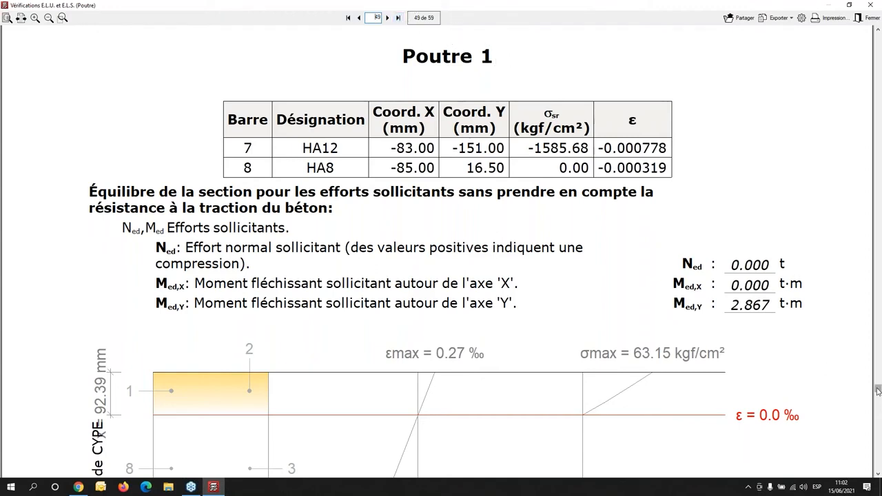
- Return to the report's index and review the beam data, the summary of checks and the deflection summary
{"action": "left_click_drag", "start_coordinate": [879, 388], "coordinate": [878, 36]}
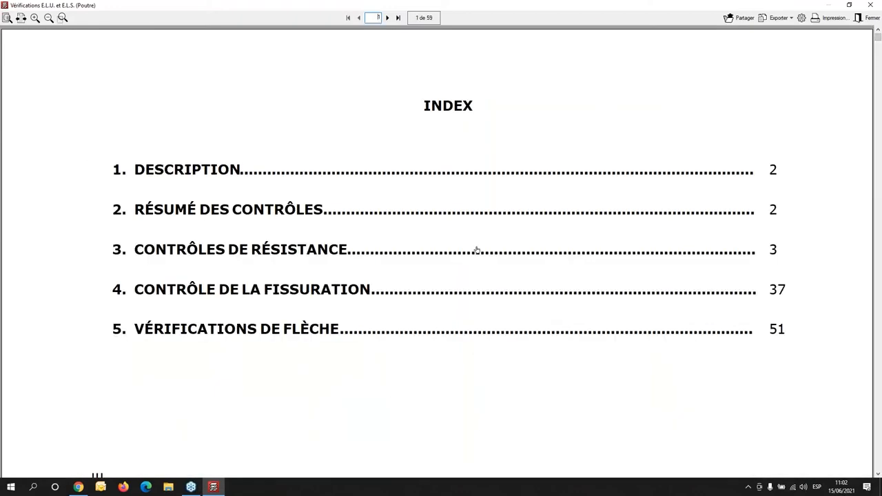
{"action": "scroll", "coordinate": [477, 250], "scroll_direction": "down", "scroll_amount": 10}
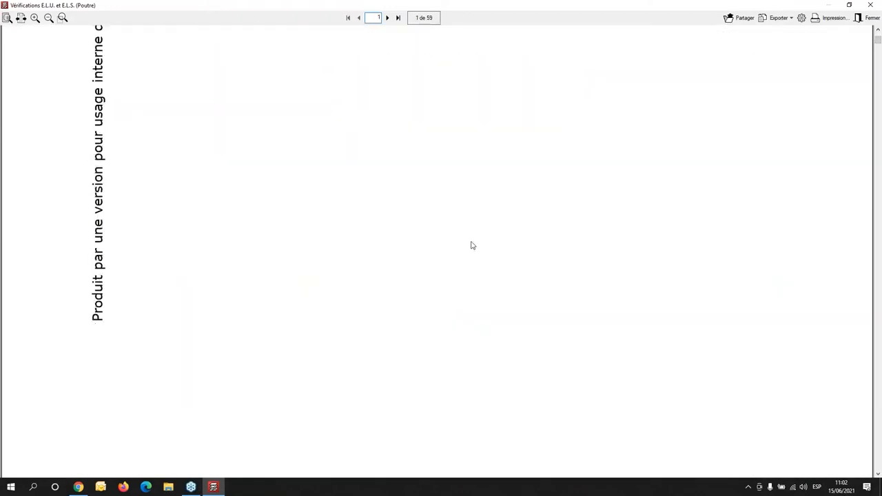
{"action": "scroll", "coordinate": [465, 234], "scroll_direction": "down", "scroll_amount": 6}
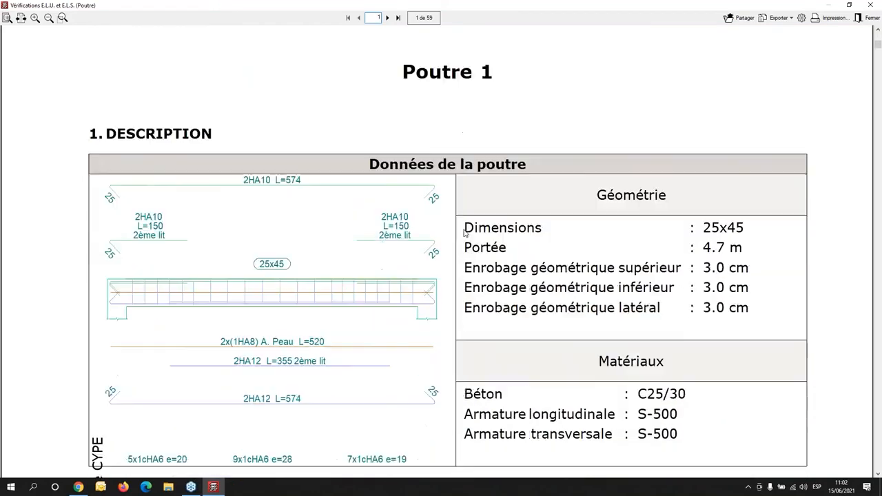
{"action": "scroll", "coordinate": [465, 234], "scroll_direction": "down", "scroll_amount": 8}
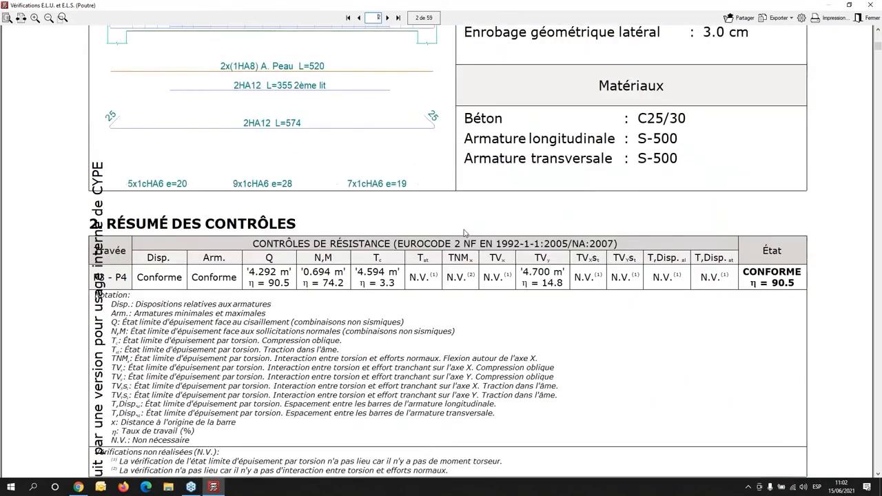
{"action": "scroll", "coordinate": [465, 234], "scroll_direction": "down", "scroll_amount": 8}
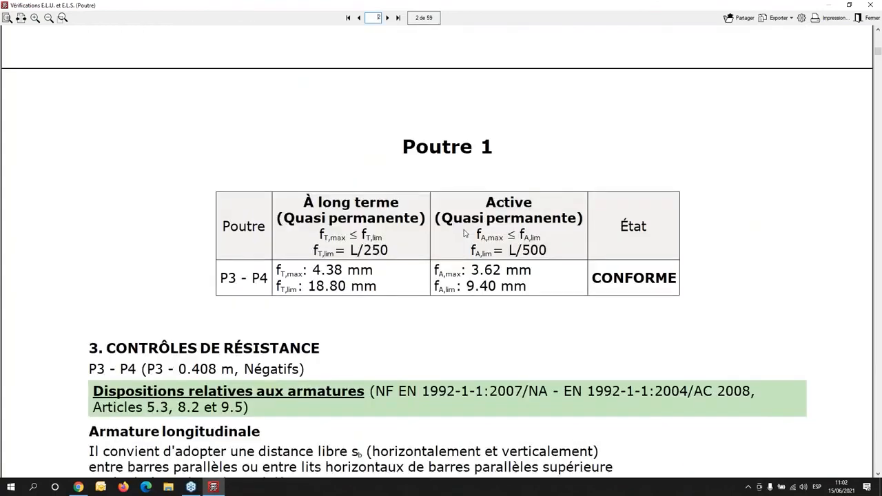
- Read the P3 - 0.408 m Négatifs checks on longitudinal and transverse bar spacing and on minimum and maximum reinforcement
{"action": "scroll", "coordinate": [465, 234], "scroll_direction": "down", "scroll_amount": 8}
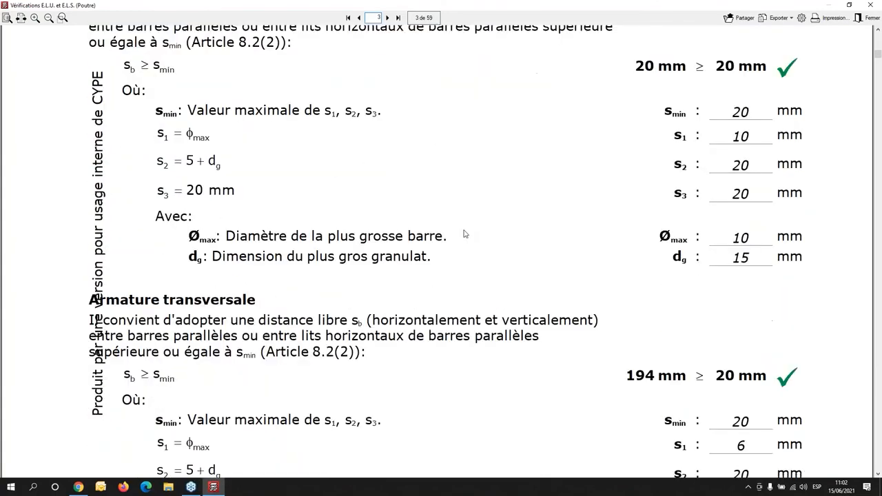
{"action": "scroll", "coordinate": [465, 234], "scroll_direction": "down", "scroll_amount": 6}
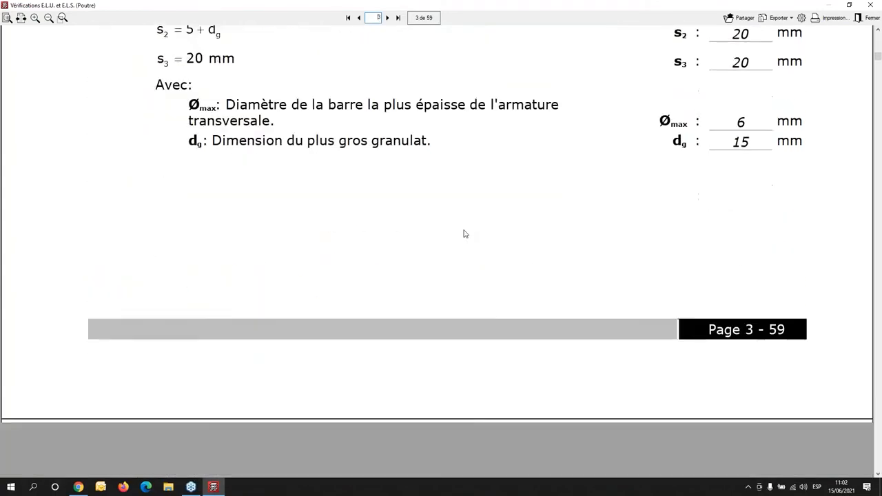
{"action": "scroll", "coordinate": [465, 235], "scroll_direction": "down", "scroll_amount": 2}
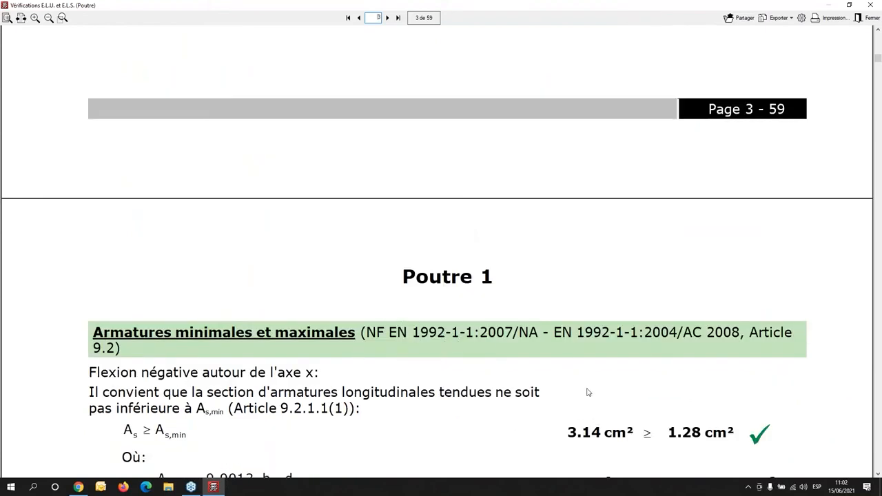
{"action": "scroll", "coordinate": [567, 382], "scroll_direction": "down", "scroll_amount": 10}
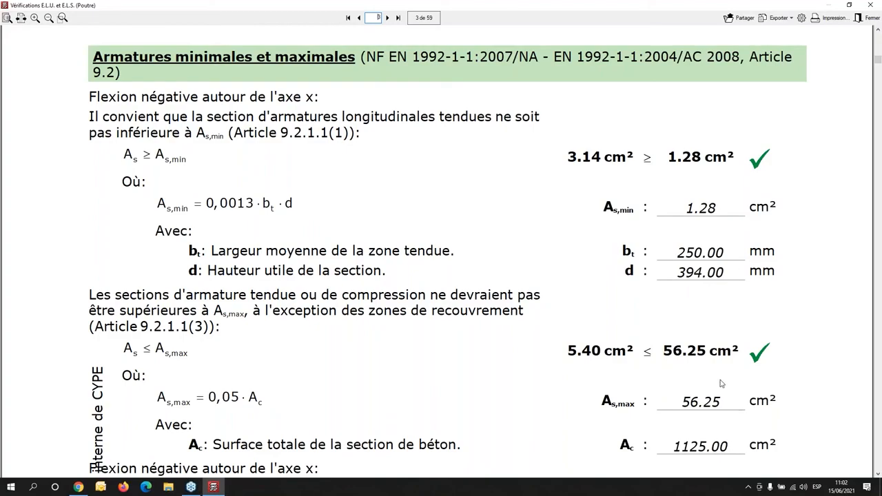
- Examine the ultimate shear check of the beam, covering oblique compression and tension in the web
{"action": "scroll", "coordinate": [721, 383], "scroll_direction": "down", "scroll_amount": 19}
{"action": "scroll", "coordinate": [715, 369], "scroll_direction": "down", "scroll_amount": 14}
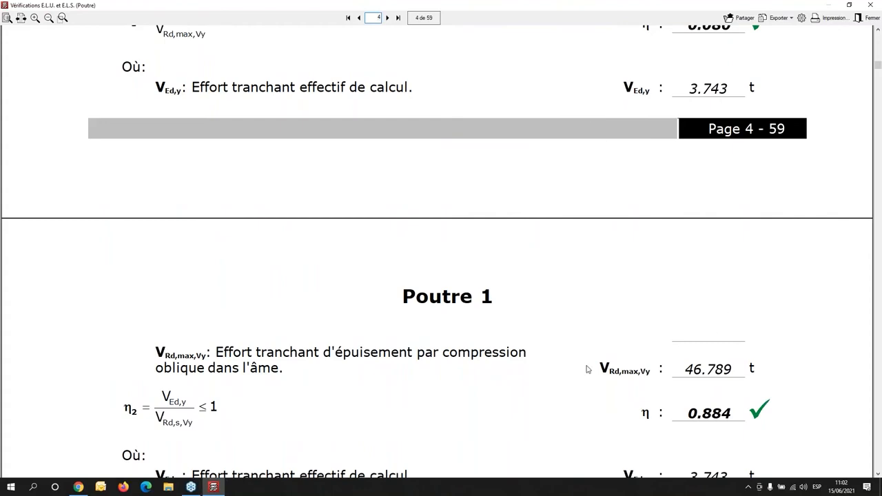
{"action": "scroll", "coordinate": [571, 362], "scroll_direction": "down", "scroll_amount": 14}
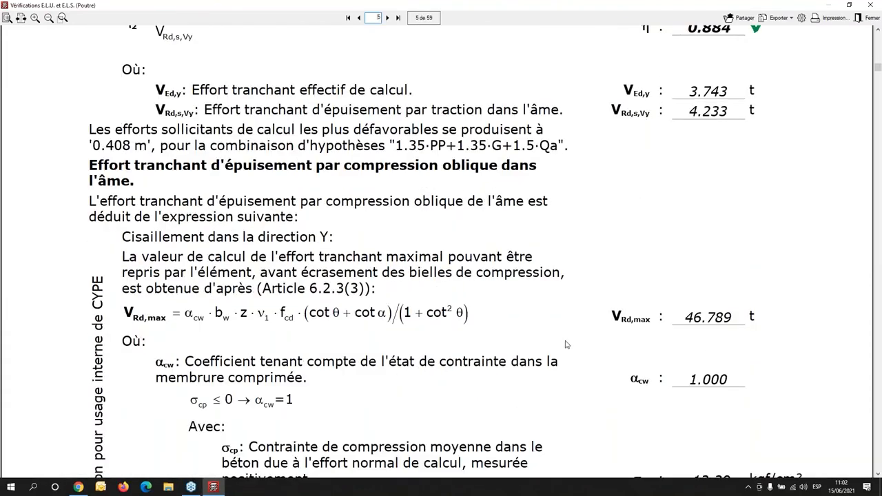
{"action": "scroll", "coordinate": [566, 343], "scroll_direction": "down", "scroll_amount": 12}
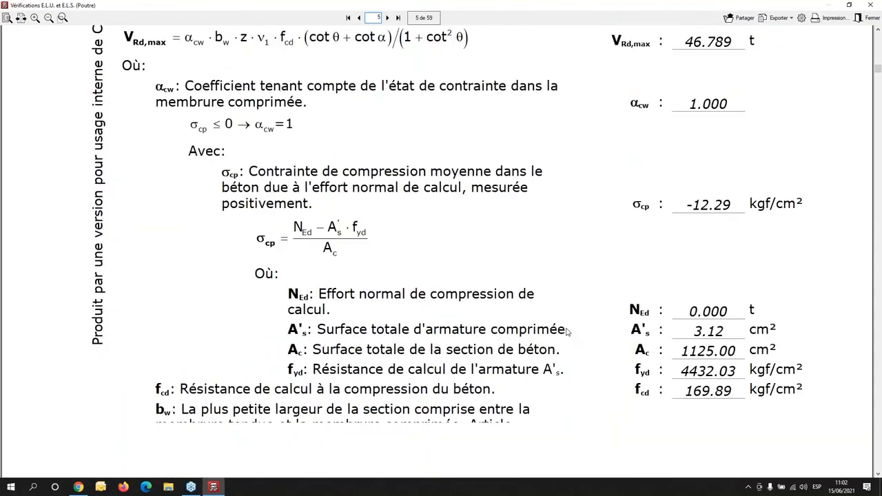
{"action": "scroll", "coordinate": [566, 330], "scroll_direction": "down", "scroll_amount": 14}
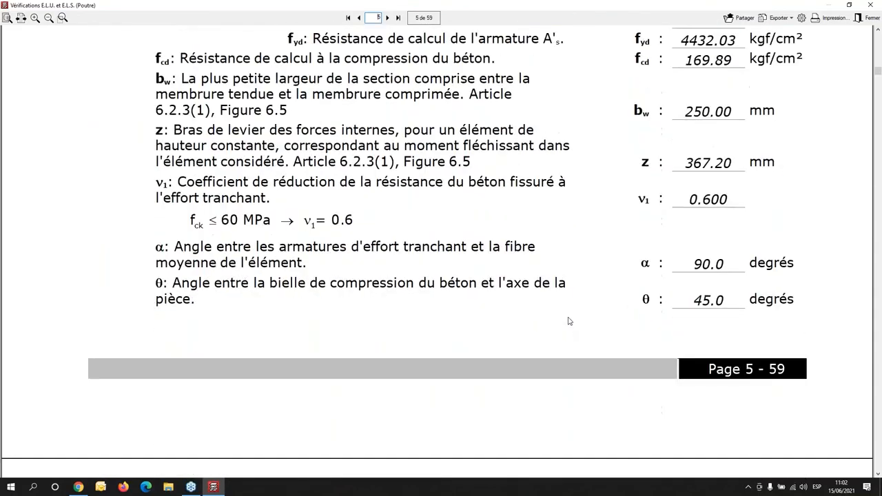
{"action": "scroll", "coordinate": [570, 321], "scroll_direction": "down", "scroll_amount": 19}
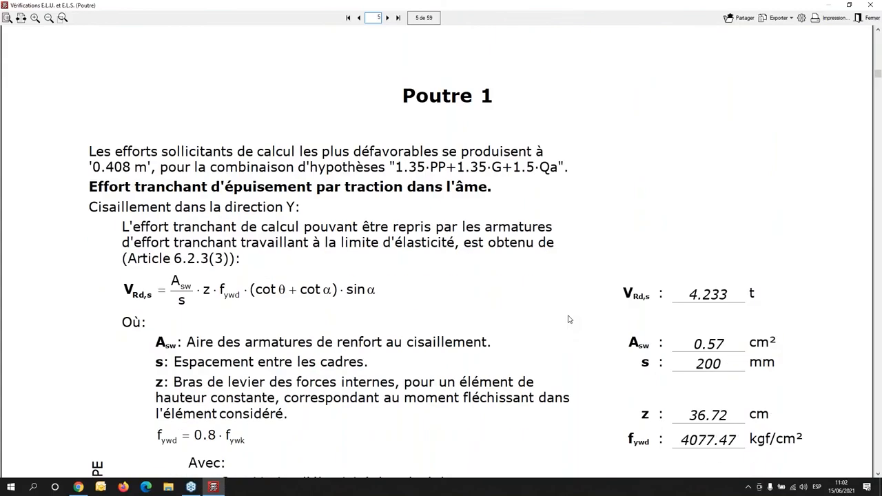
- Read the checks on stirrup spacing and minimum transverse reinforcement, and close the verification reports and the beam editor
{"action": "scroll", "coordinate": [569, 319], "scroll_direction": "down", "scroll_amount": 14}
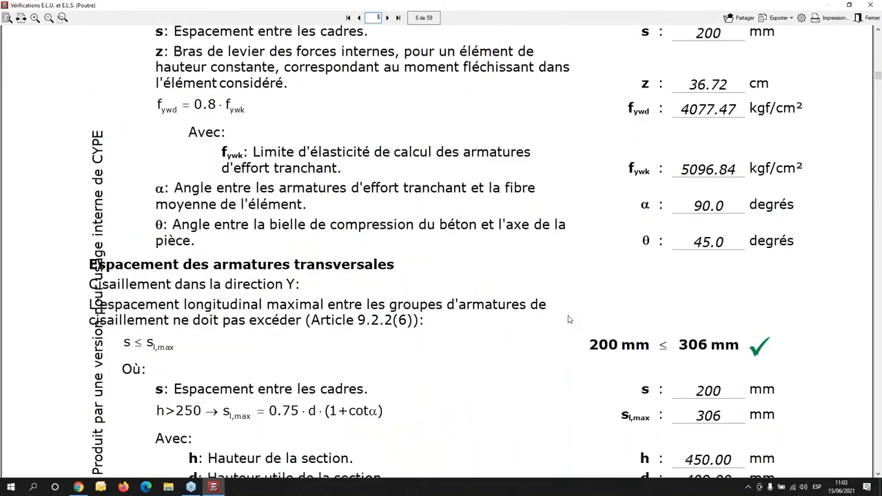
{"action": "scroll", "coordinate": [570, 316], "scroll_direction": "down", "scroll_amount": 8}
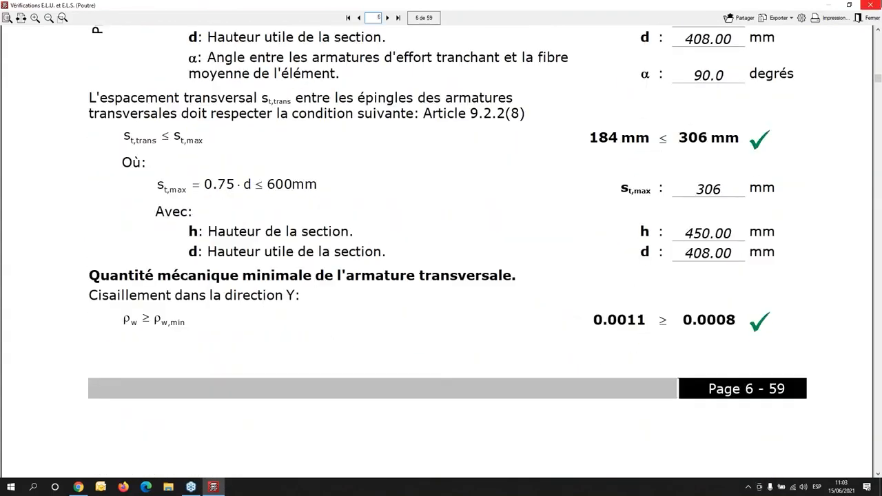
{"action": "left_click", "coordinate": [869, 6]}
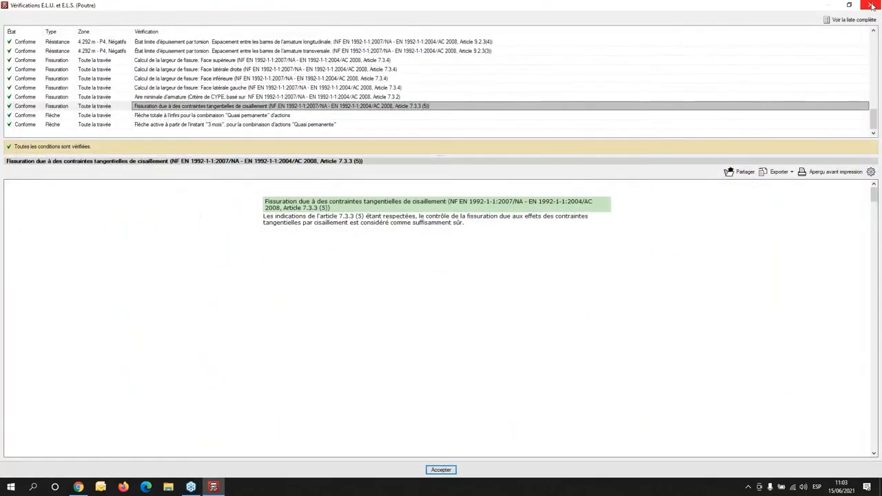
{"action": "left_click", "coordinate": [872, 6]}
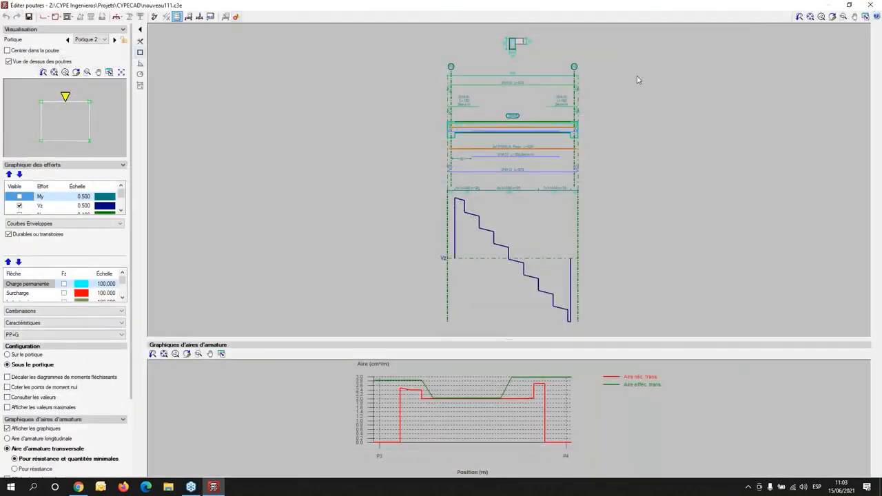
{"action": "left_click", "coordinate": [872, 5]}
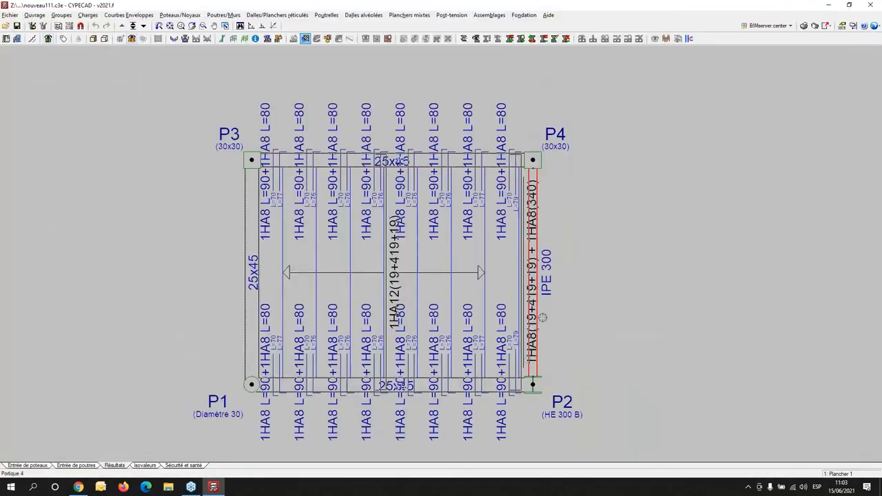
- Open the IPE 300 beam between P2 and P4 for editing and view its profile options without changing them
{"action": "left_click", "coordinate": [537, 282]}
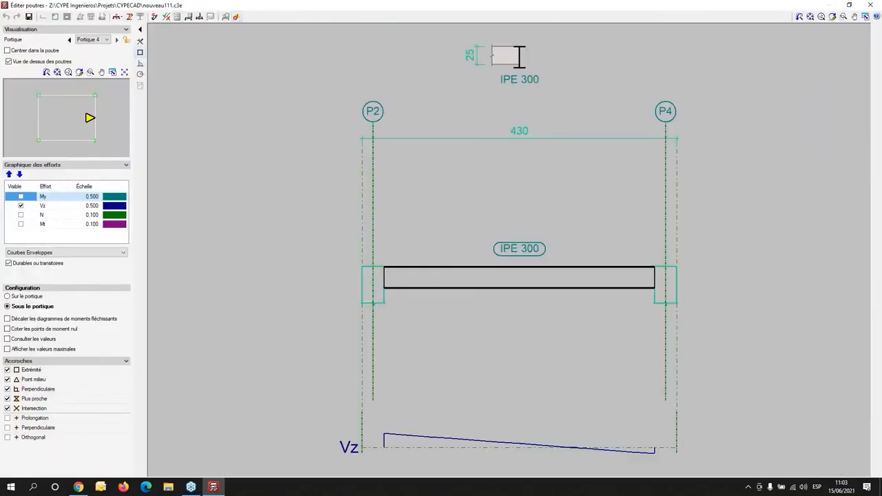
{"action": "scroll", "coordinate": [444, 255], "scroll_direction": "down", "scroll_amount": 2}
{"action": "middle_click_drag", "start_coordinate": [455, 249], "coordinate": [337, 227]}
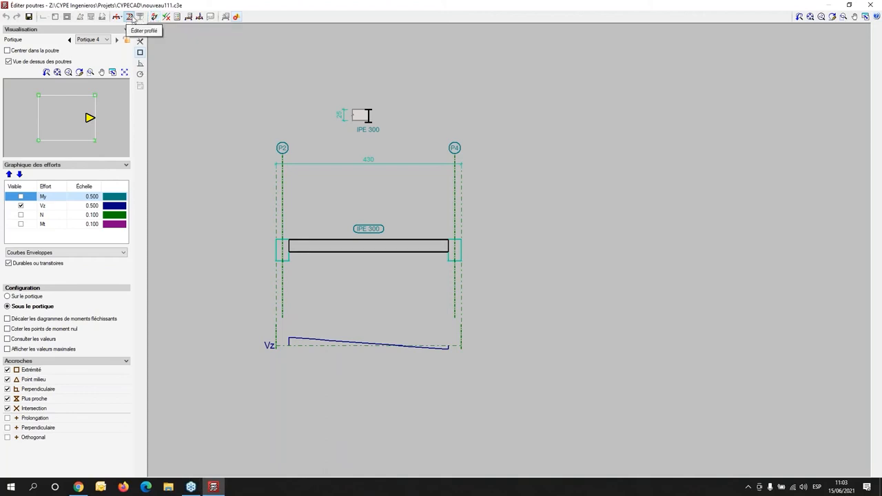
{"action": "left_click", "coordinate": [190, 18]}
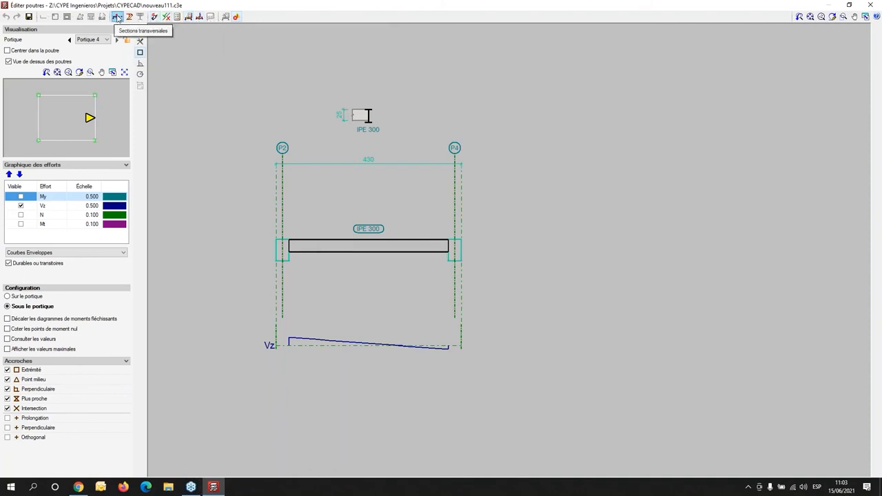
{"action": "left_click", "coordinate": [129, 16]}
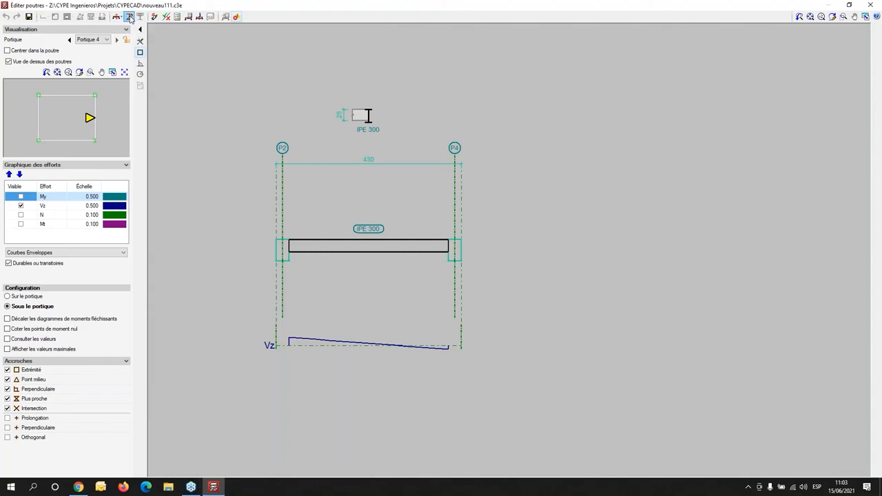
{"action": "left_click", "coordinate": [378, 251]}
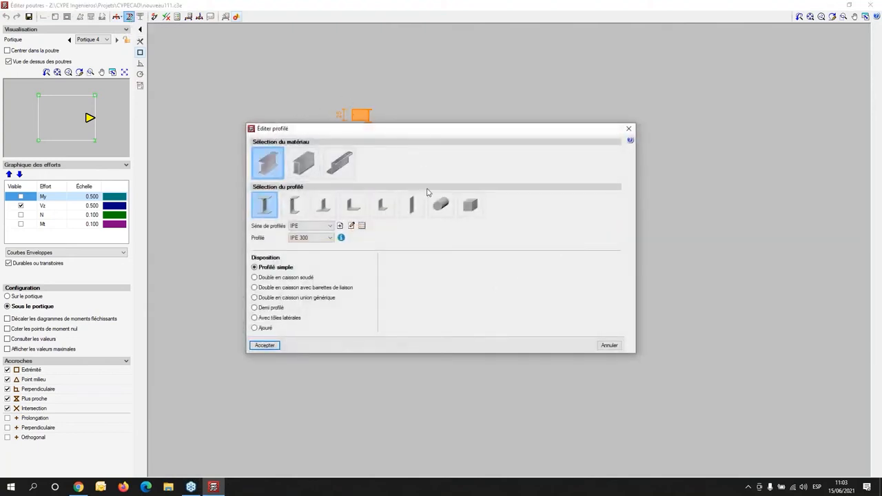
{"action": "left_click", "coordinate": [629, 129]}
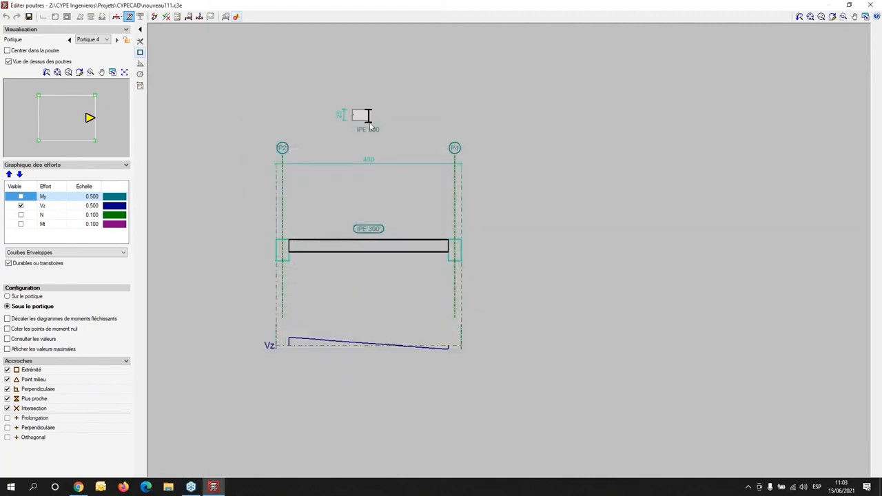
- Compare the weight and resistance of the IPE series profiles for the beam between P2 and P4, keeping IPE 300
{"action": "left_click", "coordinate": [165, 18]}
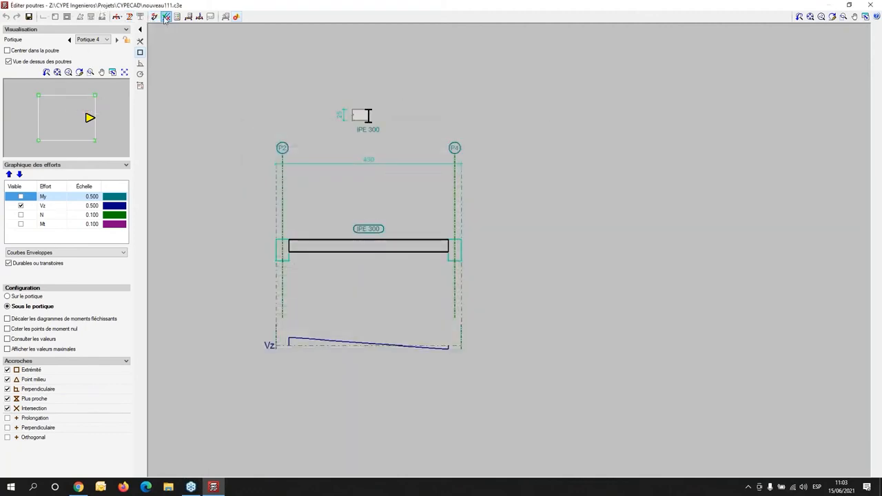
{"action": "left_click", "coordinate": [395, 244]}
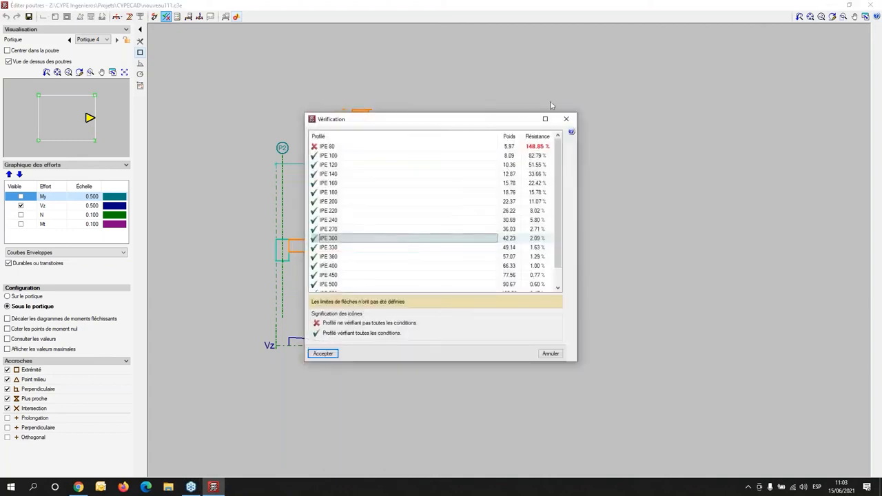
{"action": "left_click_drag", "start_coordinate": [489, 112], "coordinate": [670, 75]}
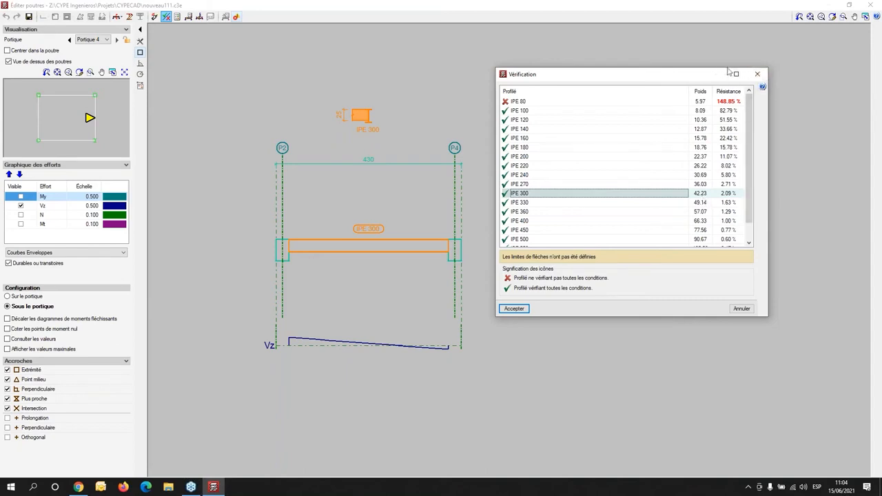
{"action": "left_click", "coordinate": [761, 78]}
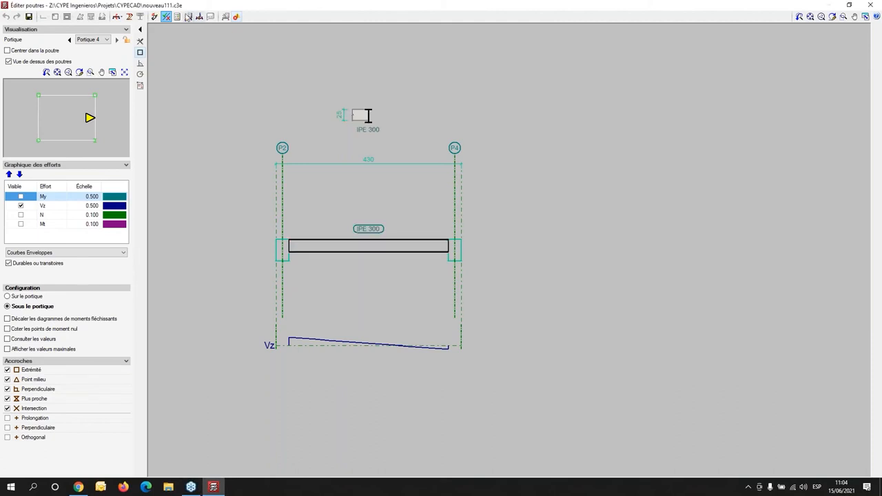
- Review the steel beam's E.L.U. checks for web buckling, tension and bending about the Y axis, and leave the beam editor
{"action": "left_click", "coordinate": [177, 16]}
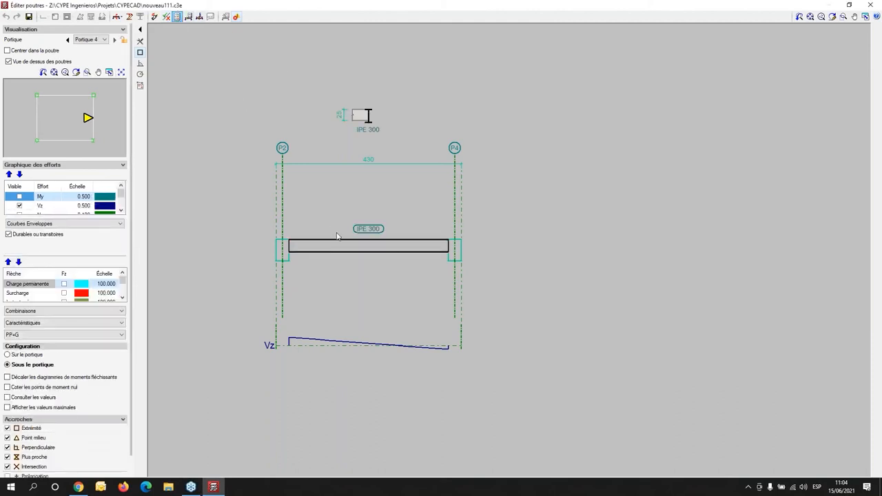
{"action": "left_click", "coordinate": [347, 247]}
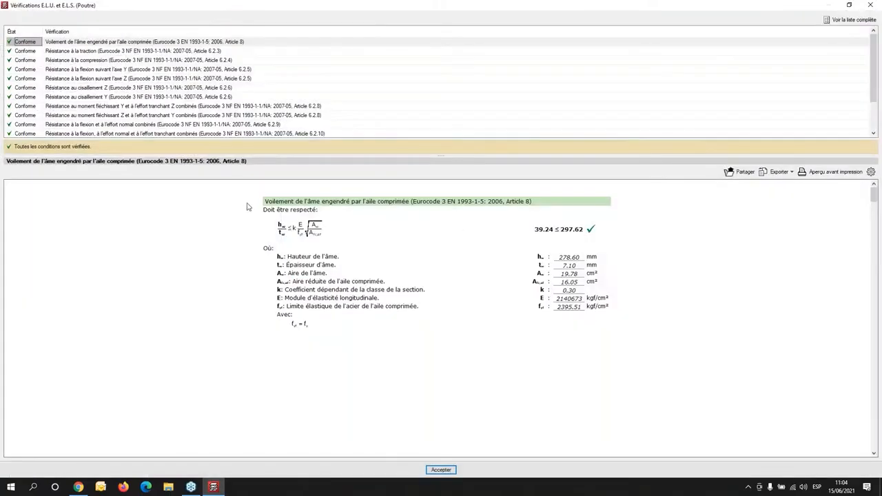
{"action": "left_click", "coordinate": [187, 52]}
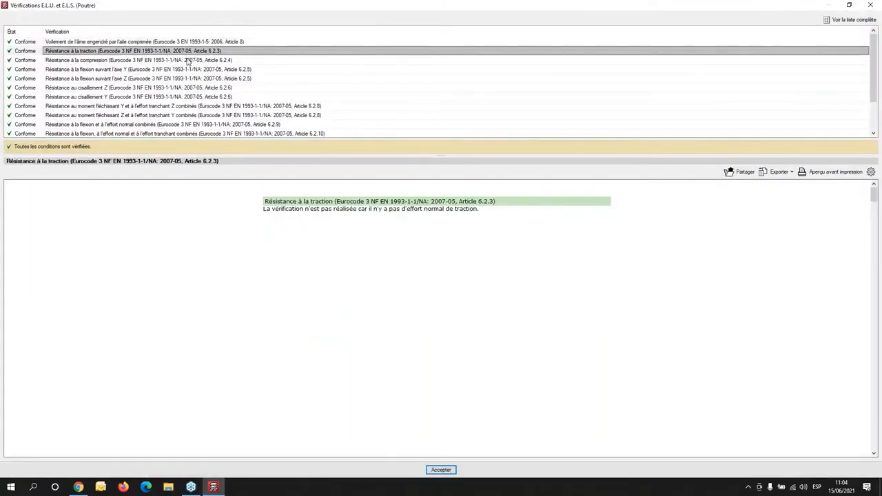
{"action": "left_click", "coordinate": [190, 70]}
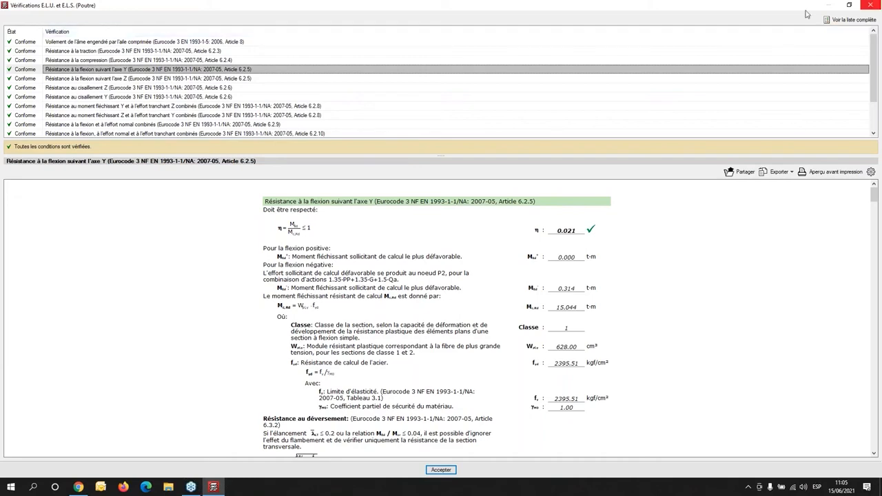
{"action": "left_click", "coordinate": [870, 5]}
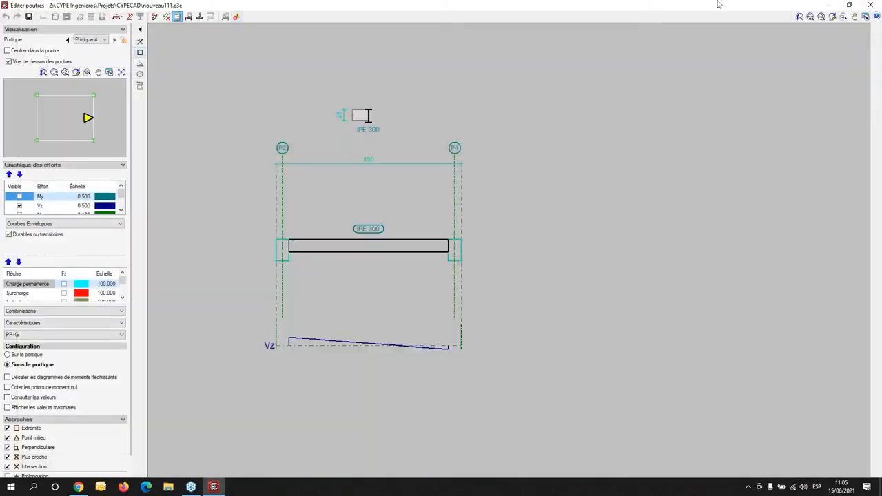
{"action": "left_click", "coordinate": [870, 5]}
- Go down to the foundation level and open column P3 in the column editor
{"action": "scroll", "coordinate": [374, 217], "scroll_direction": "down", "scroll_amount": 2}
{"action": "left_click", "coordinate": [143, 26]}
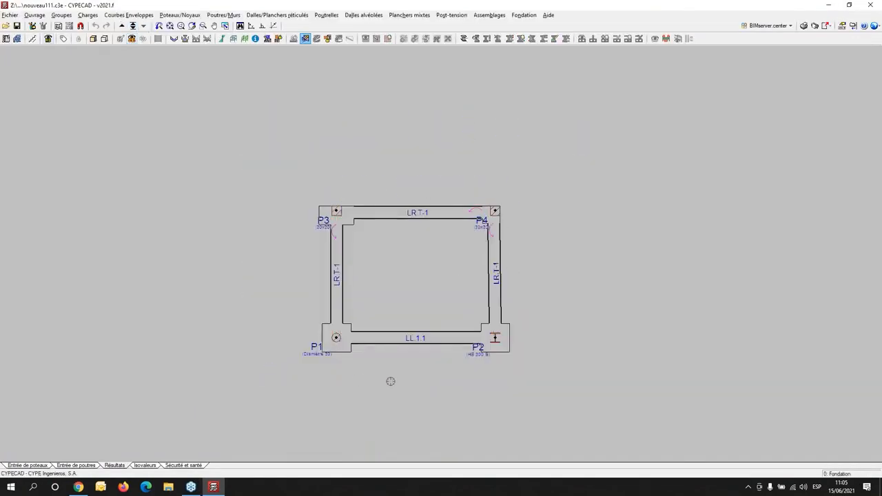
{"action": "left_click", "coordinate": [182, 15]}
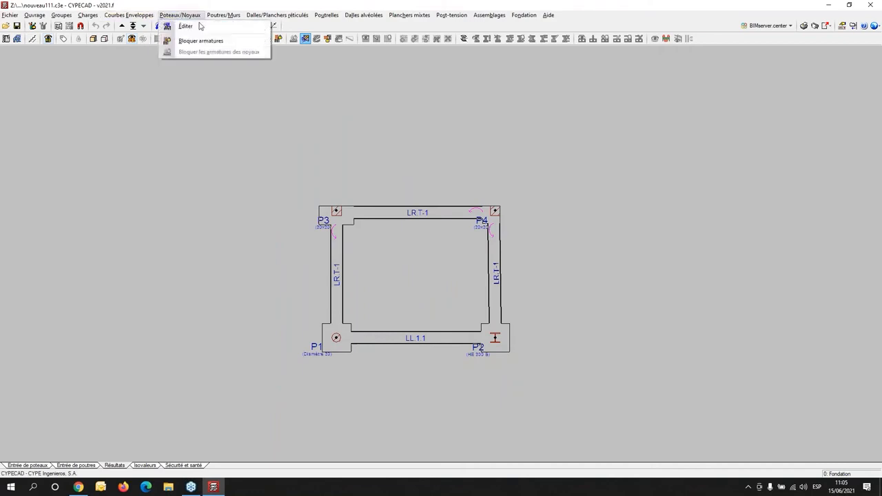
{"action": "left_click", "coordinate": [185, 27]}
{"action": "left_click", "coordinate": [332, 209]}
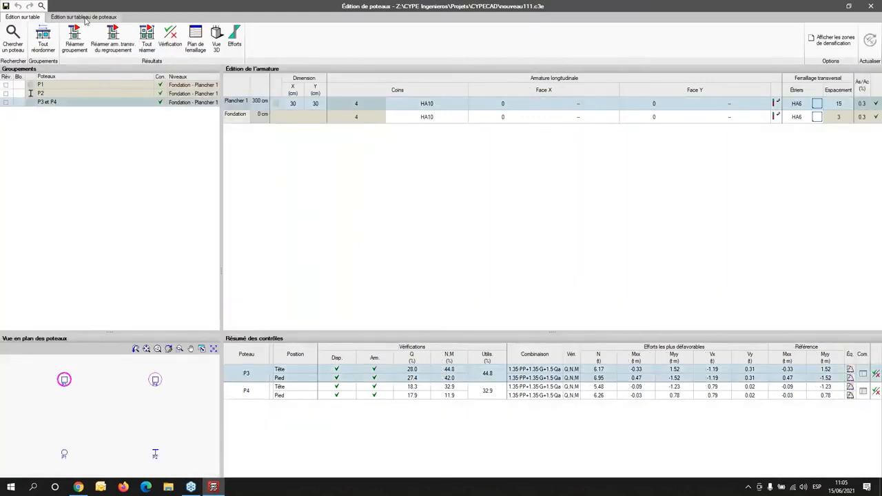
- View the full-size reinforcement drawing of column P3, and close it
{"action": "left_click", "coordinate": [197, 45]}
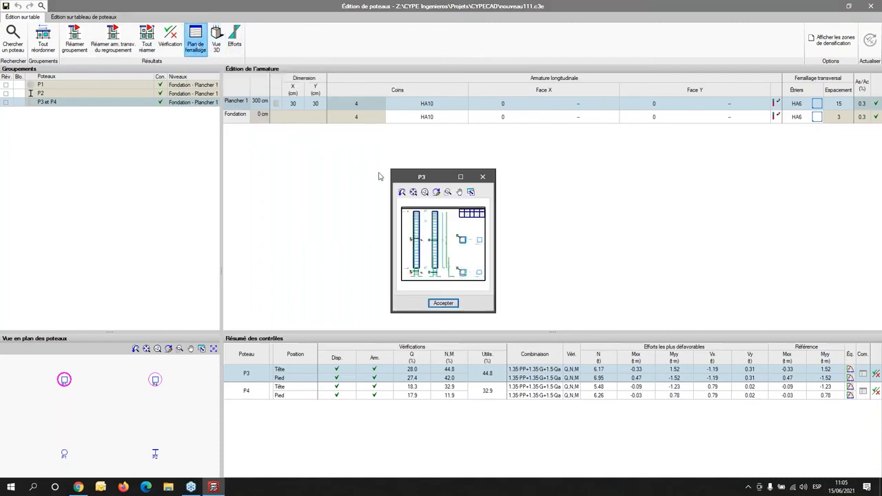
{"action": "left_click", "coordinate": [461, 177]}
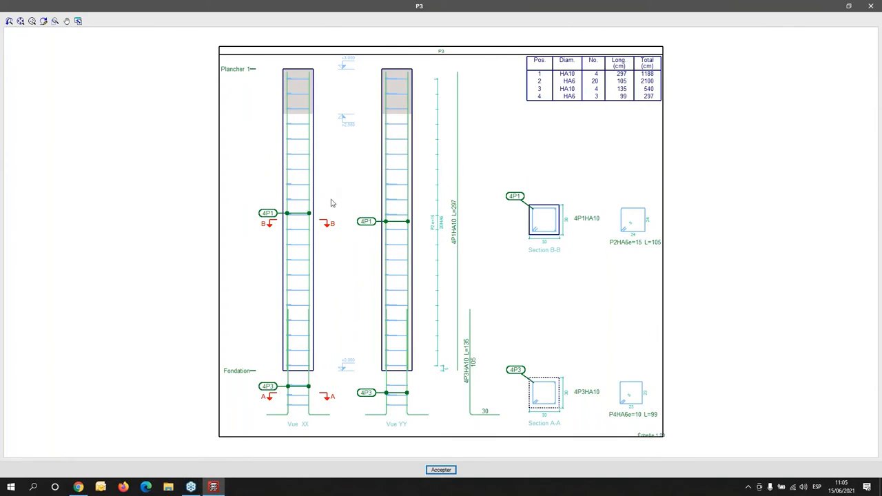
{"action": "left_click", "coordinate": [873, 6]}
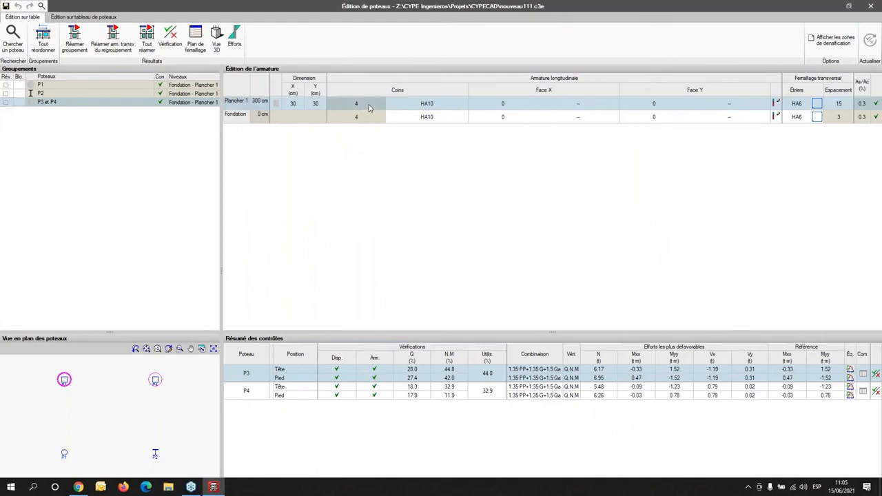
{"action": "left_click", "coordinate": [431, 109]}
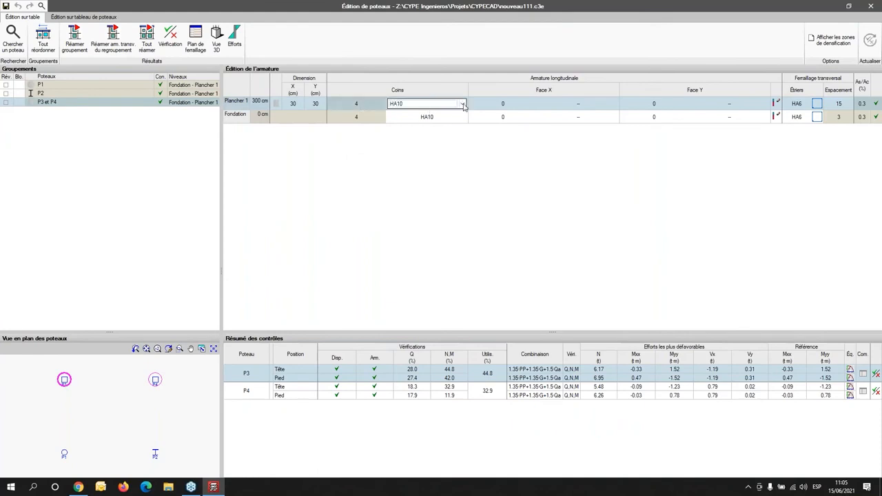
{"action": "left_click", "coordinate": [463, 105]}
{"action": "left_click", "coordinate": [442, 228]}
- Set the section of columns P3 and P4 at Plancher 1 to 25 cm in X and 25 cm in Y
{"action": "left_click", "coordinate": [292, 104]}
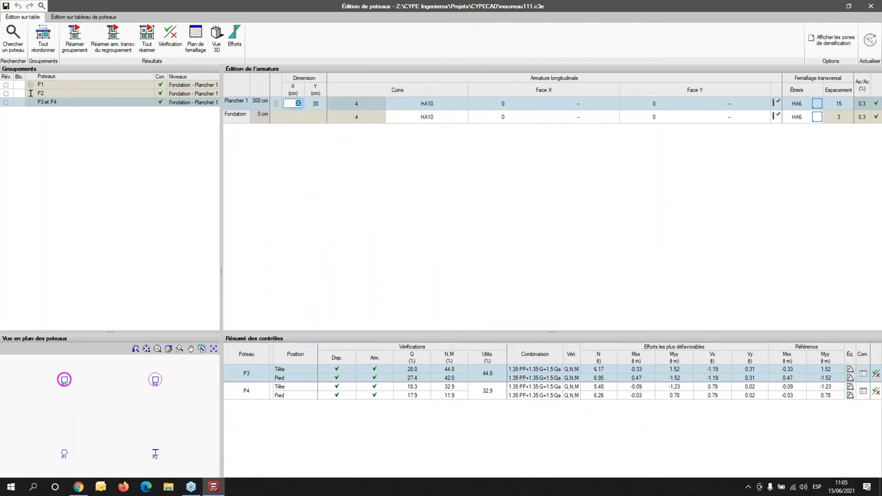
{"action": "type", "text": "25"}
{"action": "key", "text": "Tab"}
{"action": "type", "text": "25"}
{"action": "key", "text": "Return"}
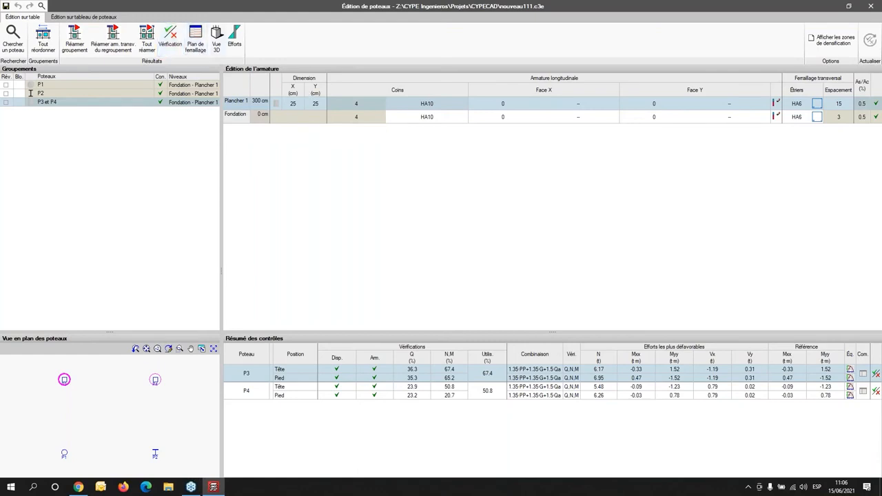
- Review column P3's checks for minimum and maximum reinforcement, shear and normal forces, and leave the column editor
{"action": "left_click", "coordinate": [877, 376]}
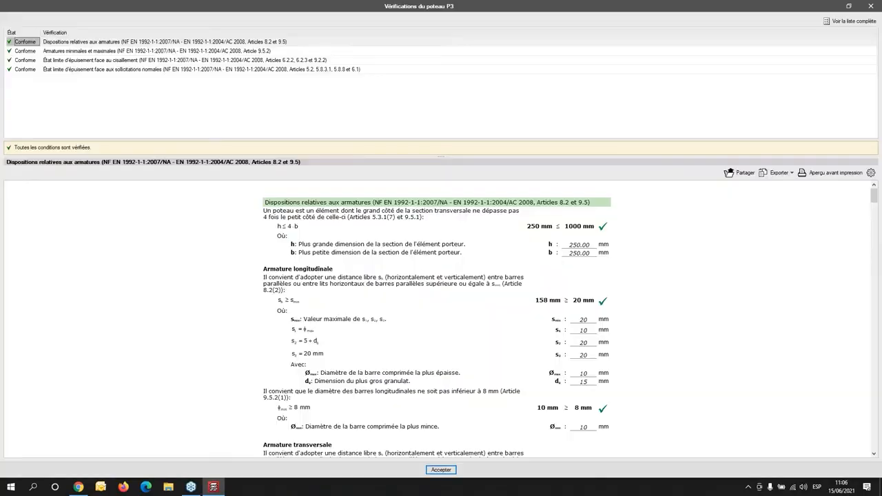
{"action": "left_click", "coordinate": [210, 51]}
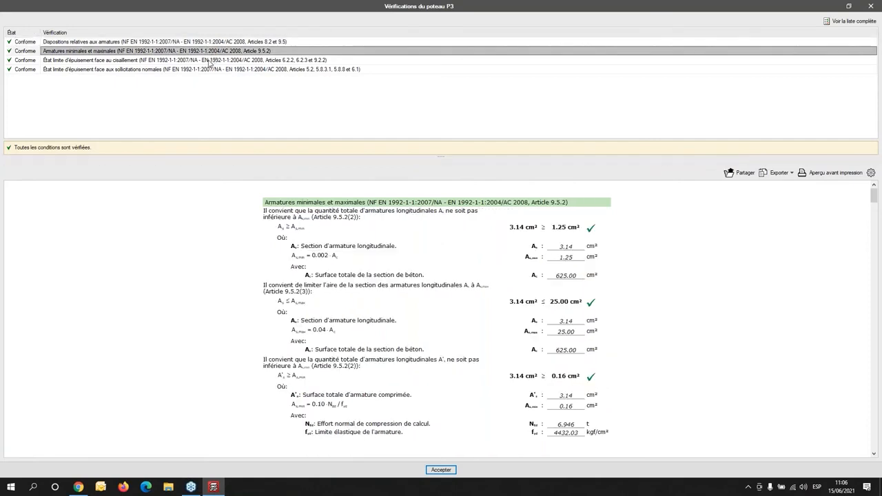
{"action": "left_click", "coordinate": [211, 61]}
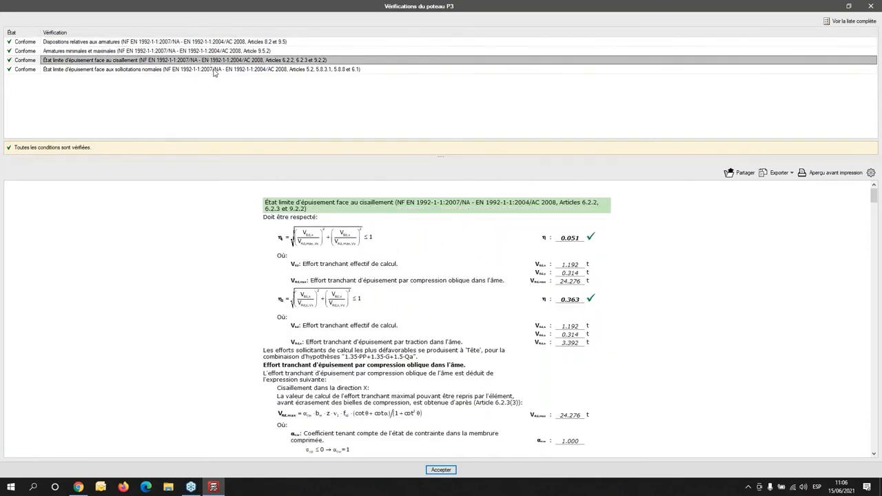
{"action": "left_click", "coordinate": [211, 70]}
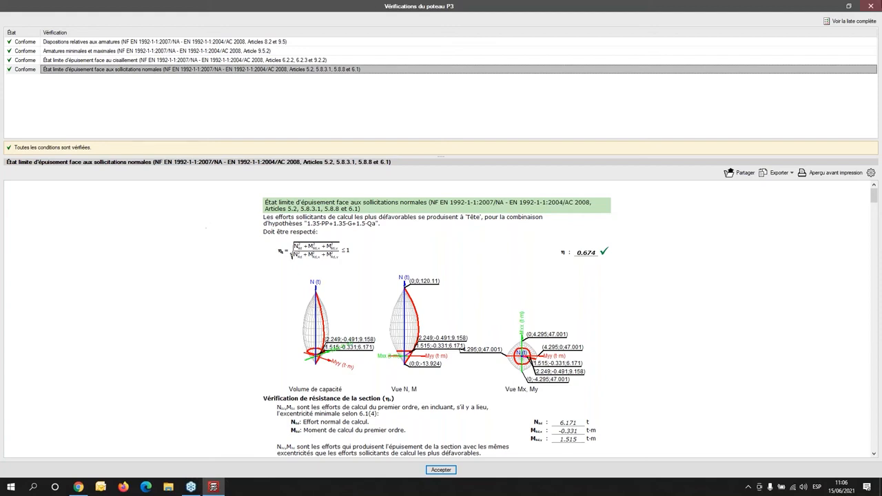
{"action": "left_click", "coordinate": [874, 6]}
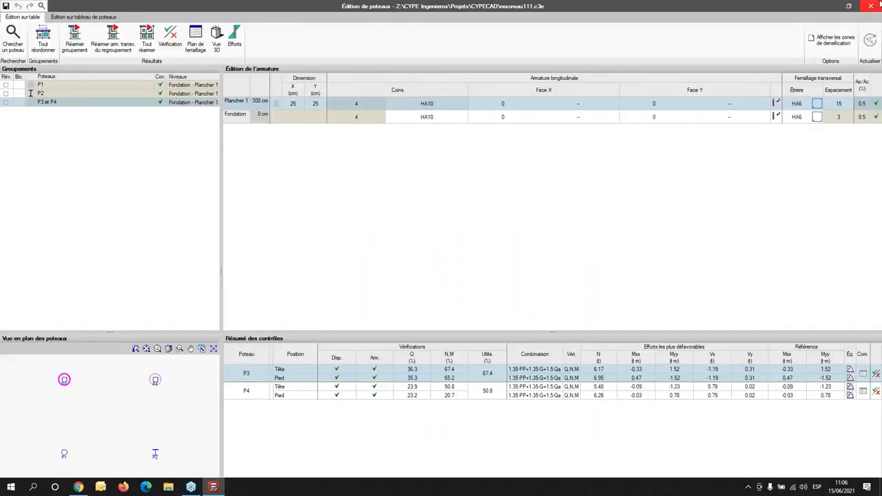
{"action": "left_click", "coordinate": [874, 7]}
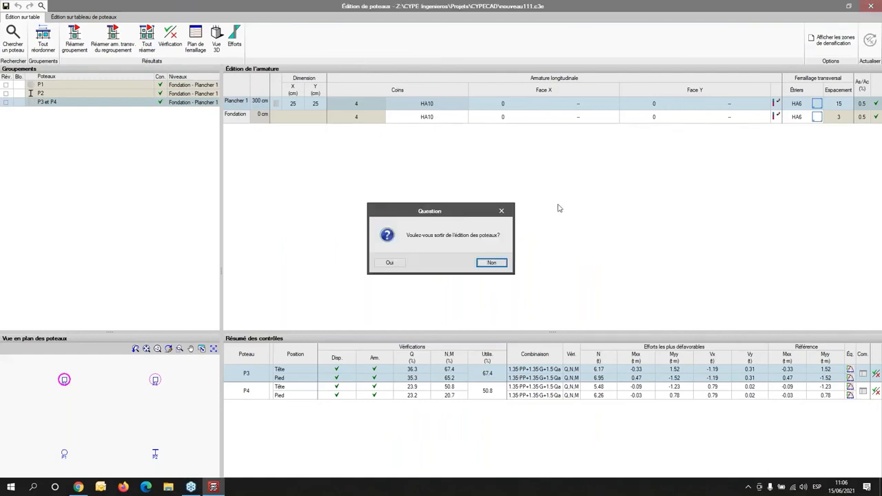
{"action": "left_click", "coordinate": [390, 264]}
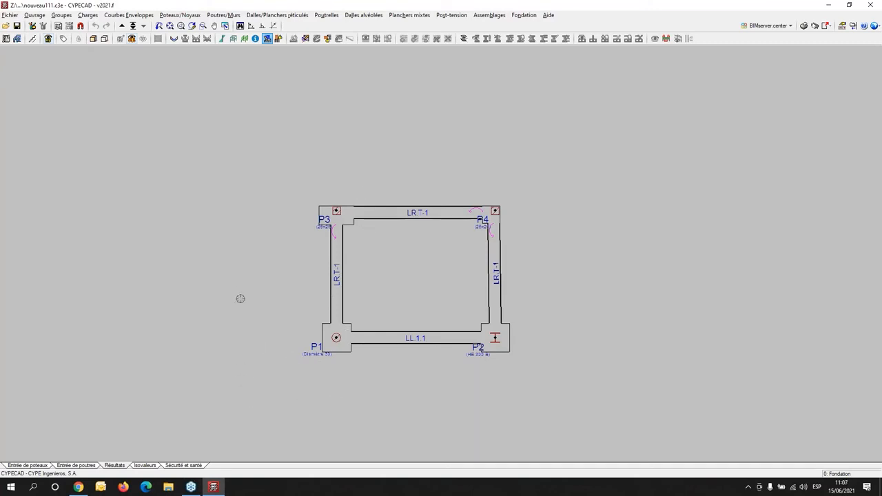
- Reopen the column editor on P1, and show the results of P2 and of the P3 and P4 group
{"action": "left_click", "coordinate": [183, 15]}
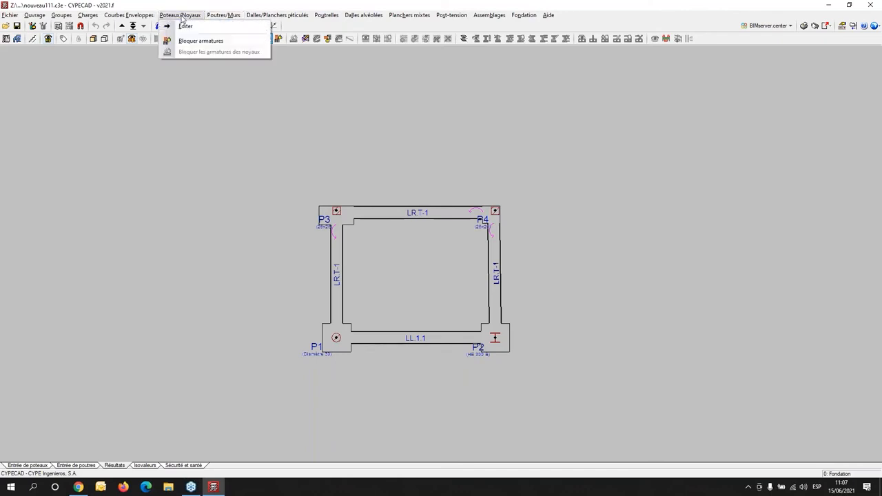
{"action": "left_click", "coordinate": [187, 26]}
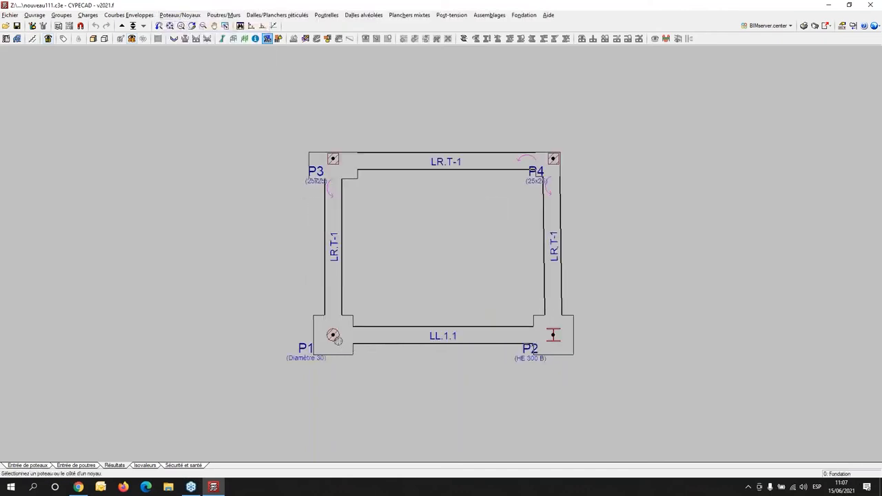
{"action": "left_click", "coordinate": [493, 337]}
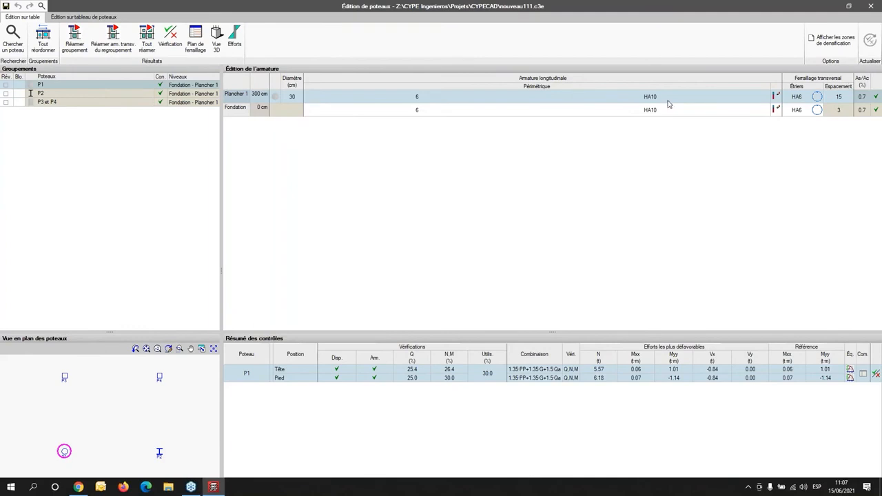
{"action": "left_click", "coordinate": [54, 94]}
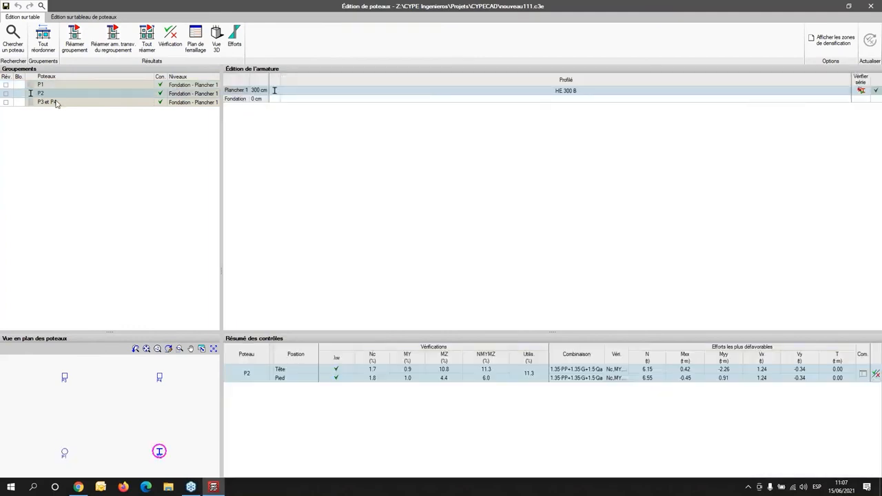
{"action": "left_click", "coordinate": [55, 102]}
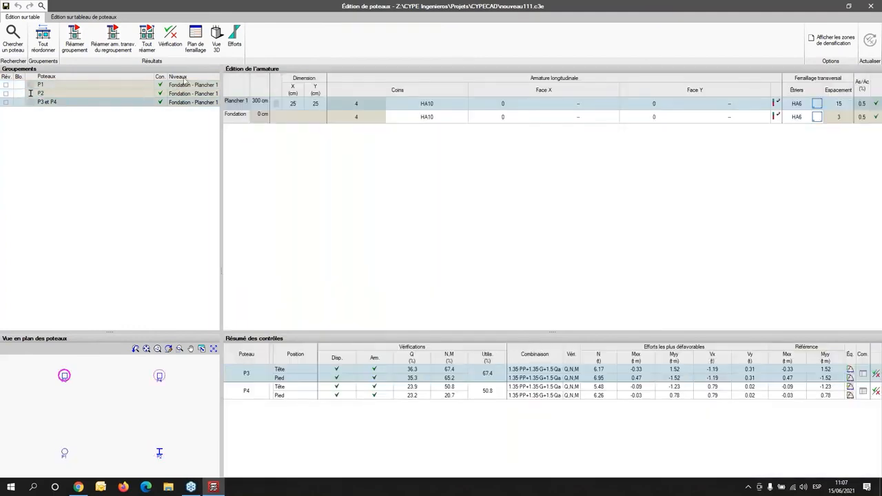
- View column P3's force diagrams at full size and its reinforcement drawing, closing each view
{"action": "left_click", "coordinate": [234, 44]}
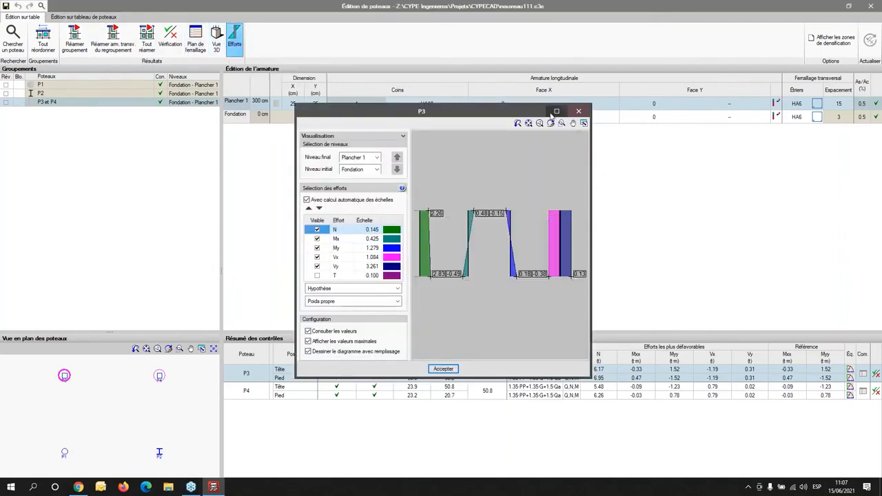
{"action": "left_click", "coordinate": [556, 111]}
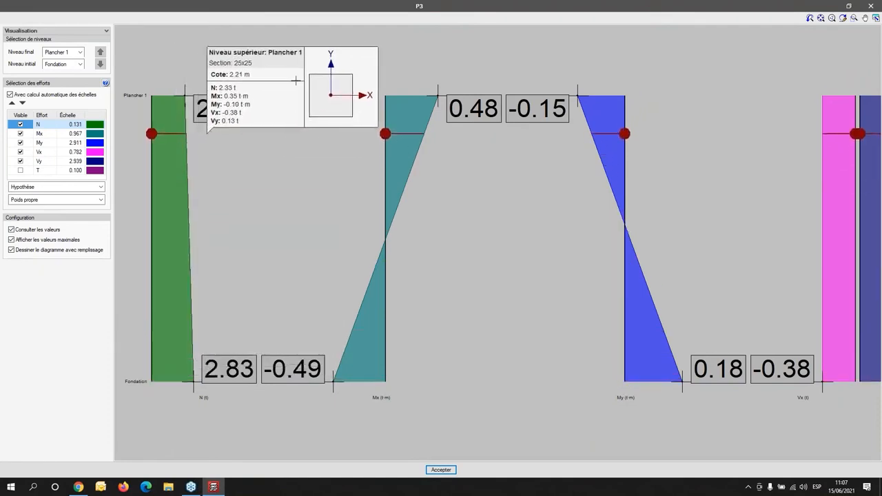
{"action": "left_click", "coordinate": [870, 5]}
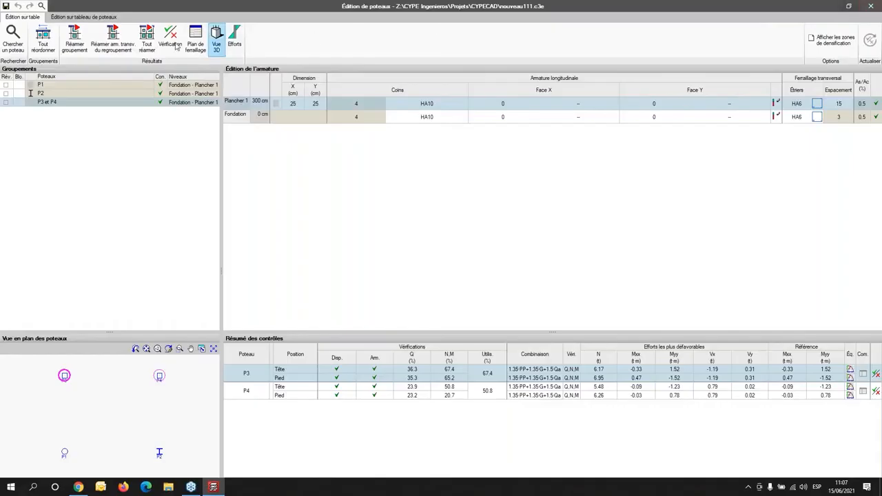
{"action": "left_click", "coordinate": [195, 43]}
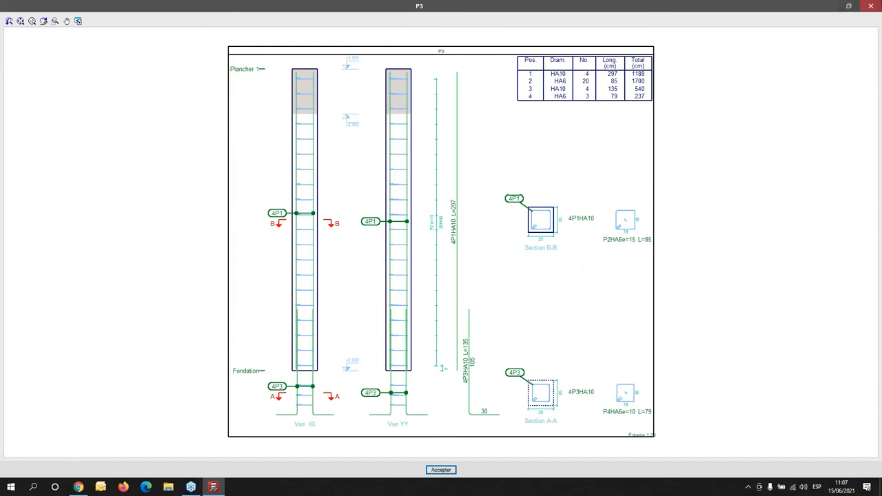
{"action": "left_click", "coordinate": [872, 5]}
- View column P3's reinforcement in 3D, check the options for saving the current view as an image file, and close without saving
{"action": "left_click", "coordinate": [216, 38]}
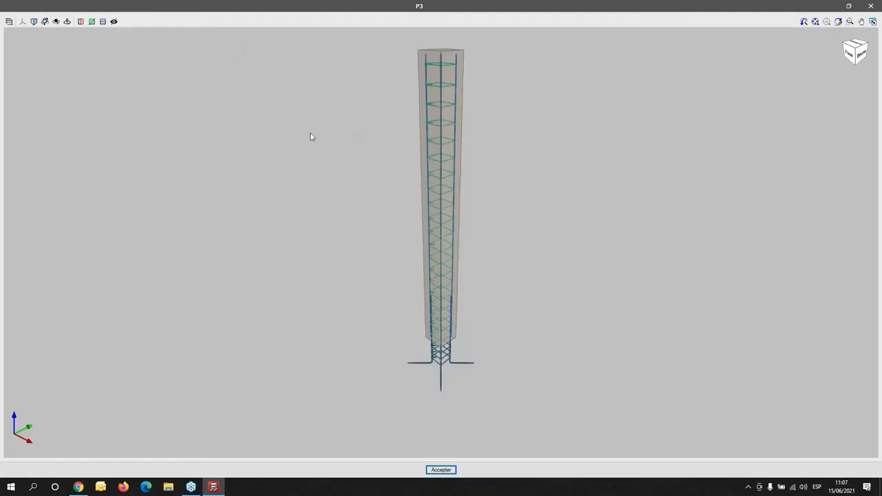
{"action": "left_click", "coordinate": [873, 22]}
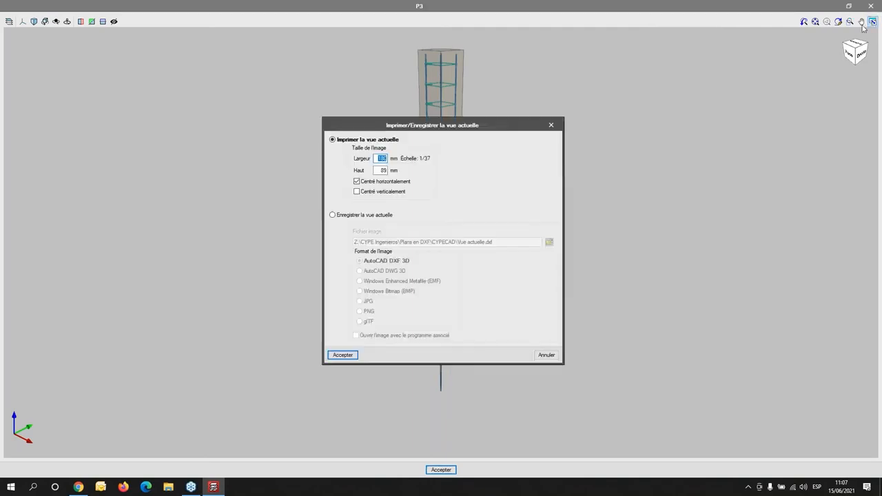
{"action": "left_click", "coordinate": [333, 216]}
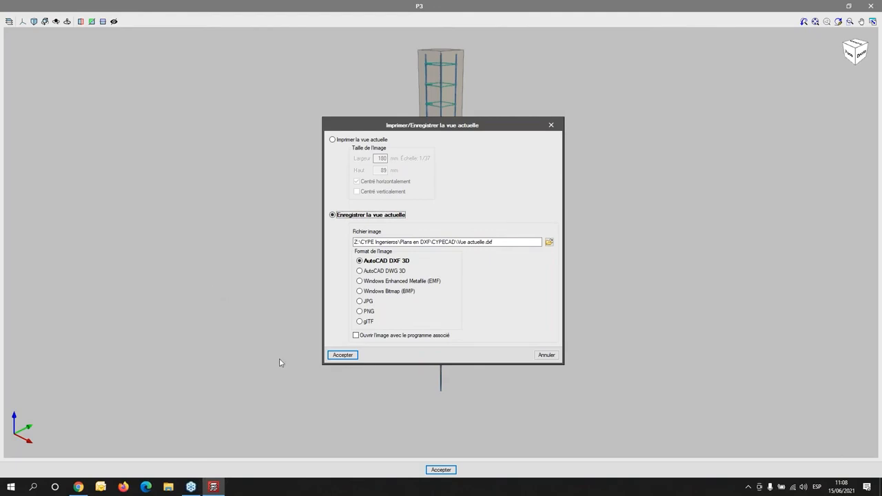
{"action": "left_click", "coordinate": [557, 127]}
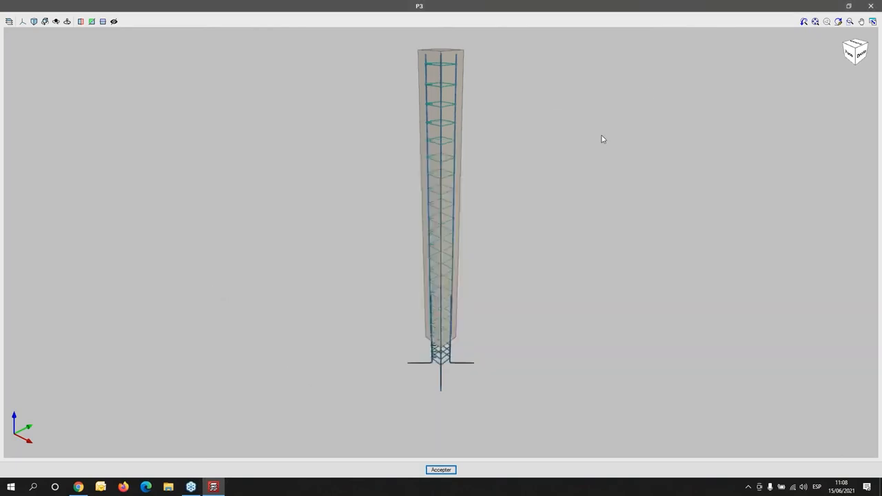
{"action": "left_click", "coordinate": [872, 5]}
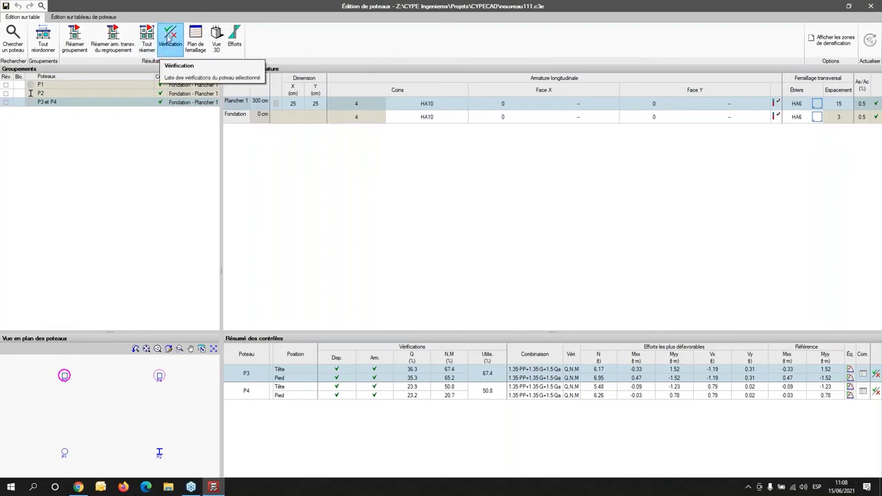
- Open column P3's verification list at full size and show the Fondation check for minimum and maximum reinforcement
{"action": "left_click", "coordinate": [169, 36]}
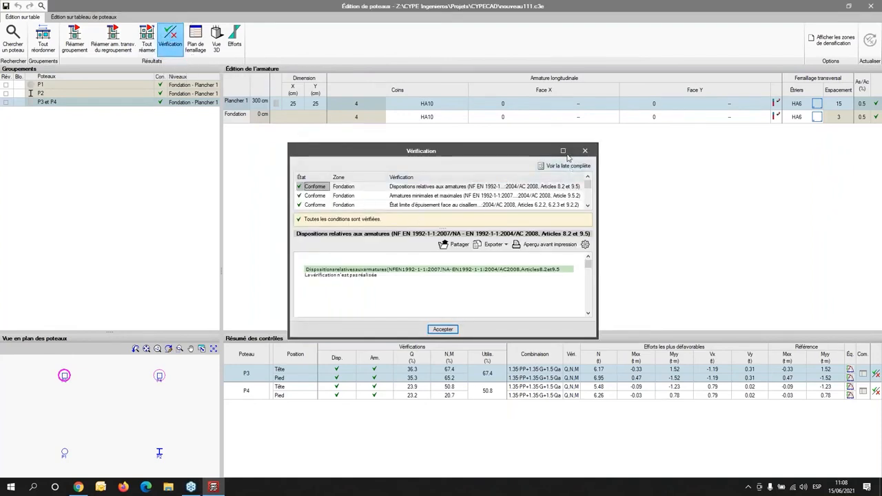
{"action": "left_click", "coordinate": [564, 151]}
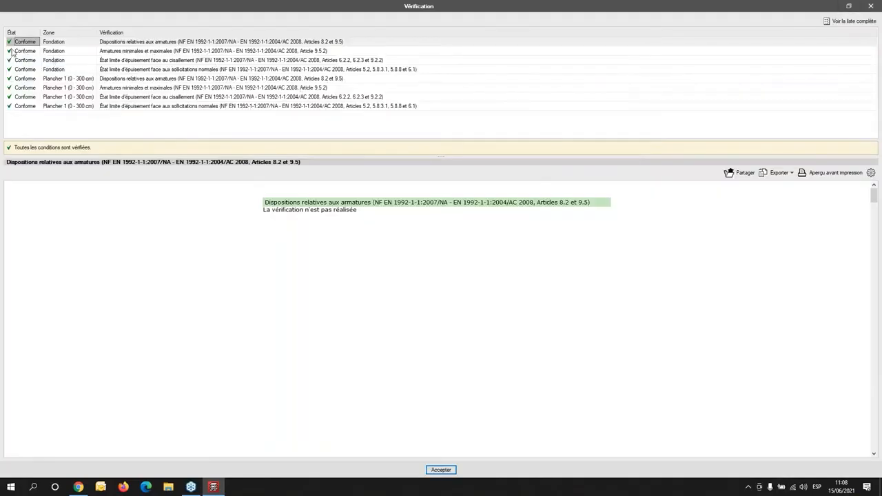
{"action": "left_click", "coordinate": [27, 52]}
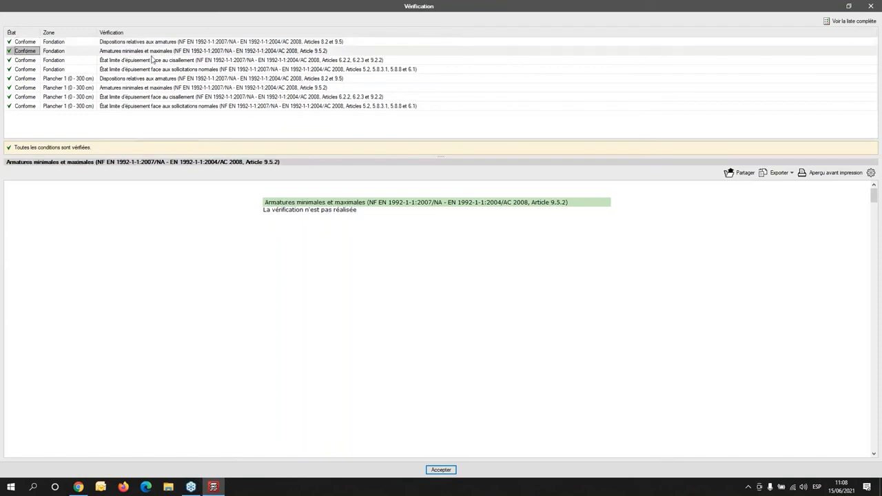
- Open the complete verification report of column P3 and read down to the column data of Plancher 1
{"action": "left_click", "coordinate": [845, 20]}
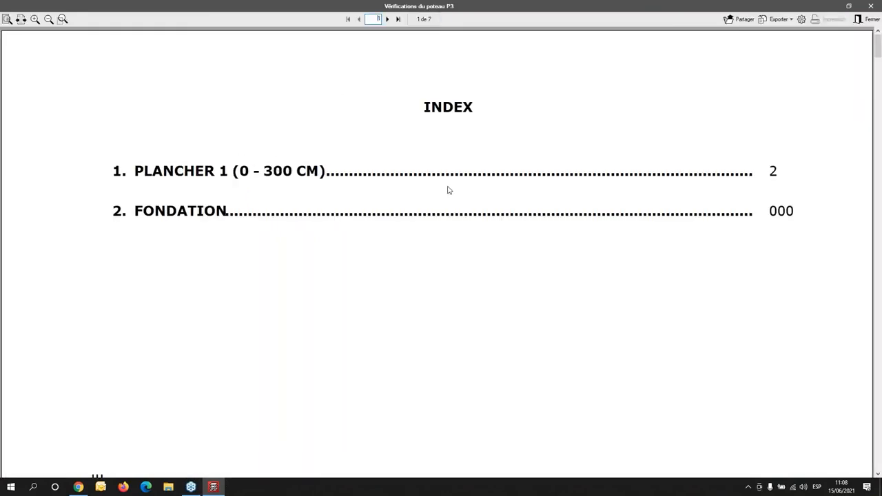
{"action": "scroll", "coordinate": [448, 190], "scroll_direction": "down", "scroll_amount": 6}
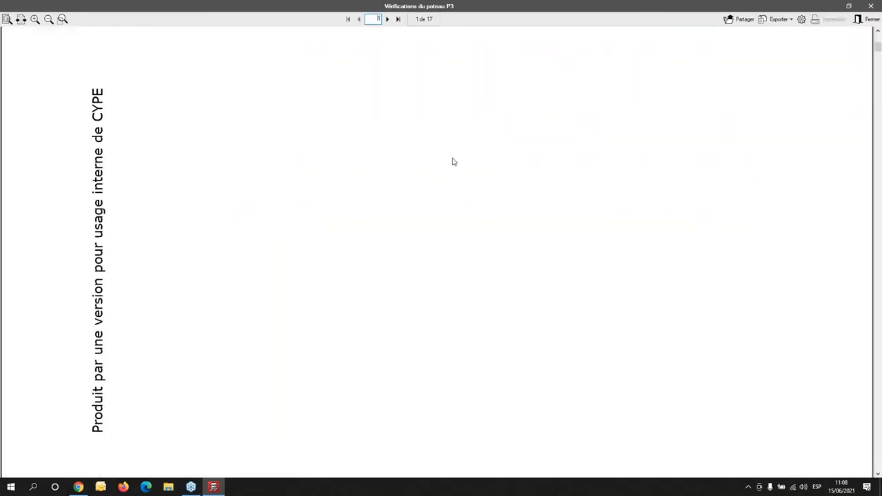
{"action": "scroll", "coordinate": [464, 178], "scroll_direction": "down", "scroll_amount": 5}
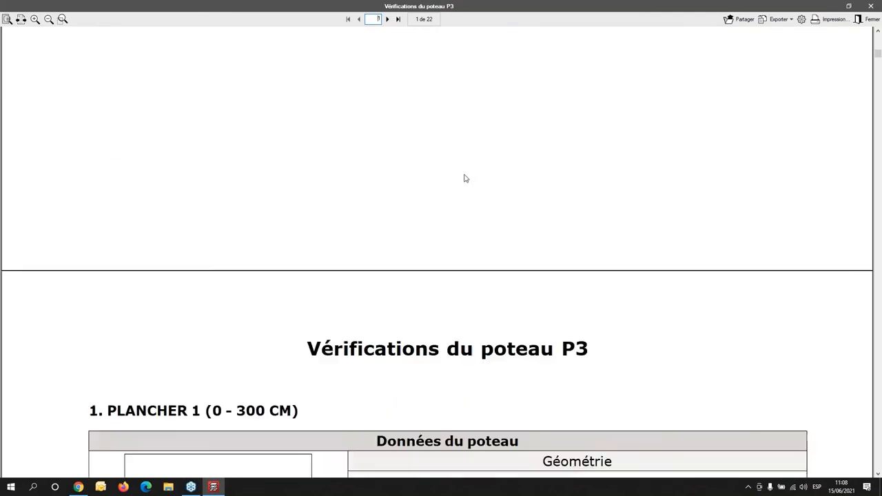
{"action": "scroll", "coordinate": [465, 178], "scroll_direction": "down", "scroll_amount": 5}
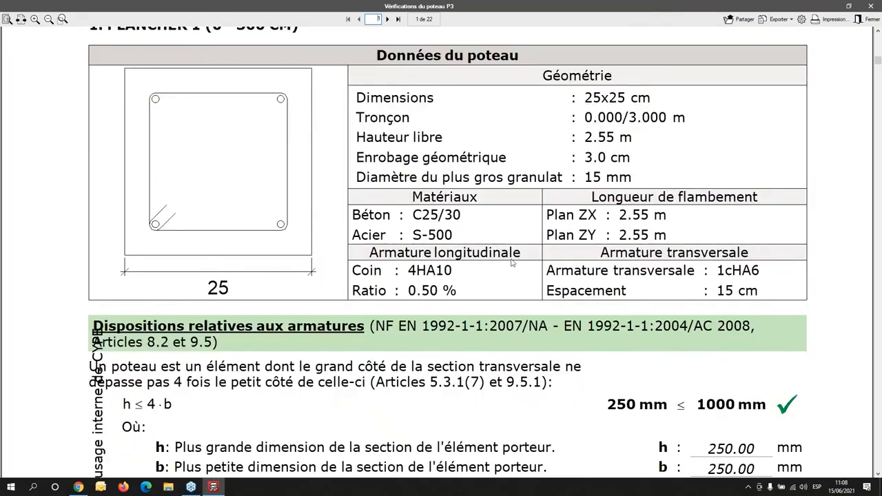
- Check the report's print settings and available export formats, read on through page 3, and close the report
{"action": "left_click", "coordinate": [828, 20]}
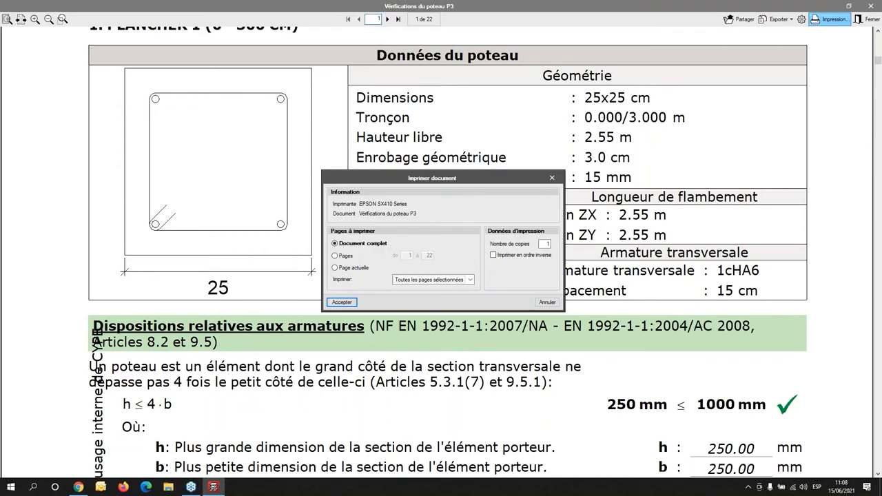
{"action": "left_click", "coordinate": [552, 178]}
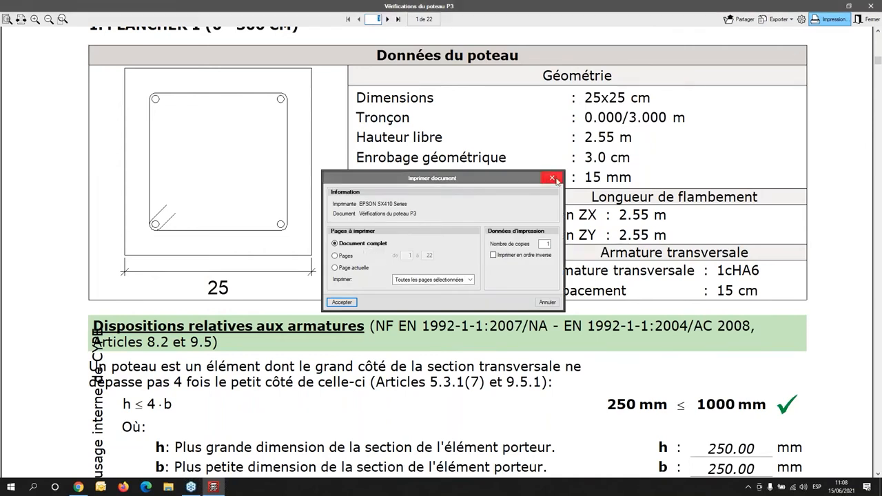
{"action": "left_click", "coordinate": [787, 19]}
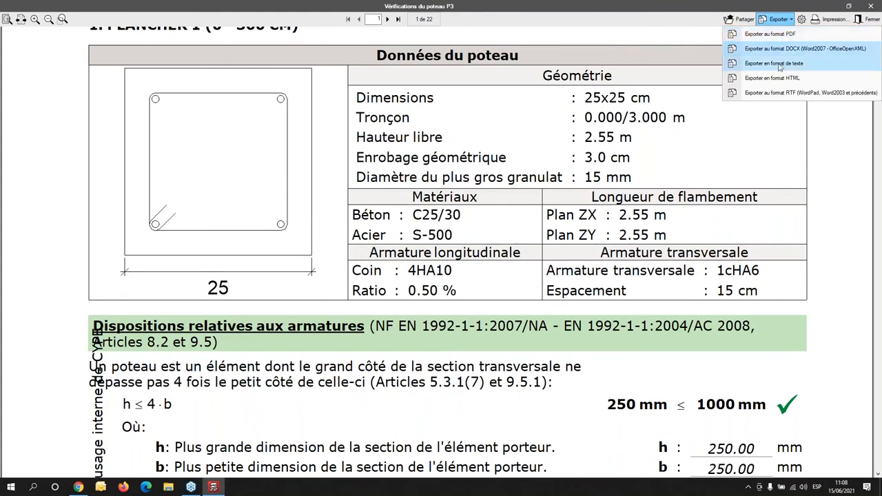
{"action": "scroll", "coordinate": [331, 267], "scroll_direction": "down", "scroll_amount": 15}
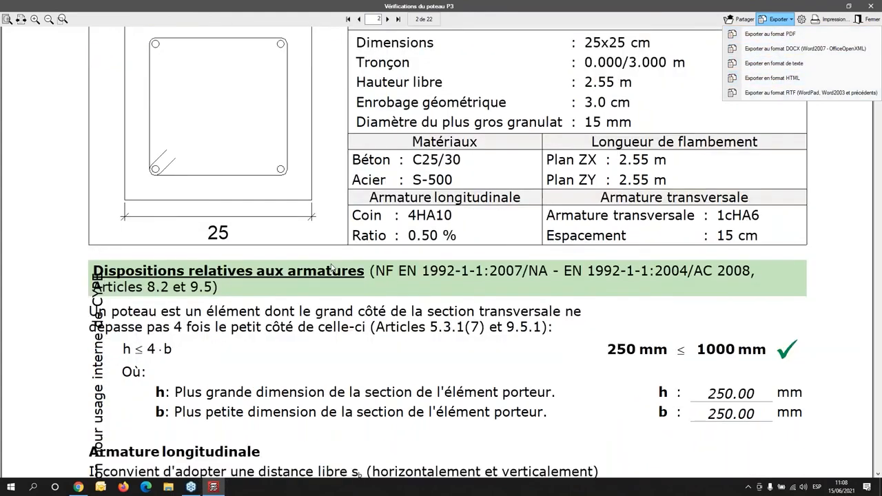
{"action": "scroll", "coordinate": [339, 264], "scroll_direction": "down", "scroll_amount": 10}
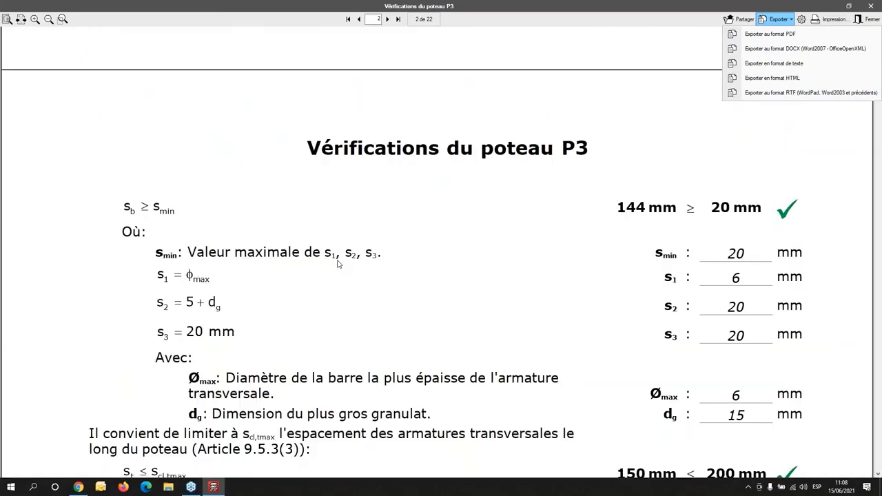
{"action": "scroll", "coordinate": [547, 215], "scroll_direction": "down", "scroll_amount": 6}
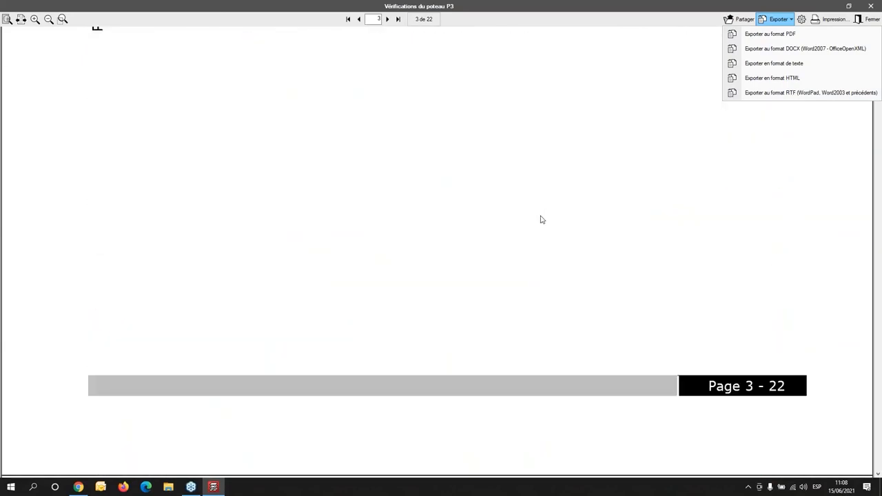
{"action": "left_click", "coordinate": [876, 6]}
{"action": "left_click", "coordinate": [872, 6]}
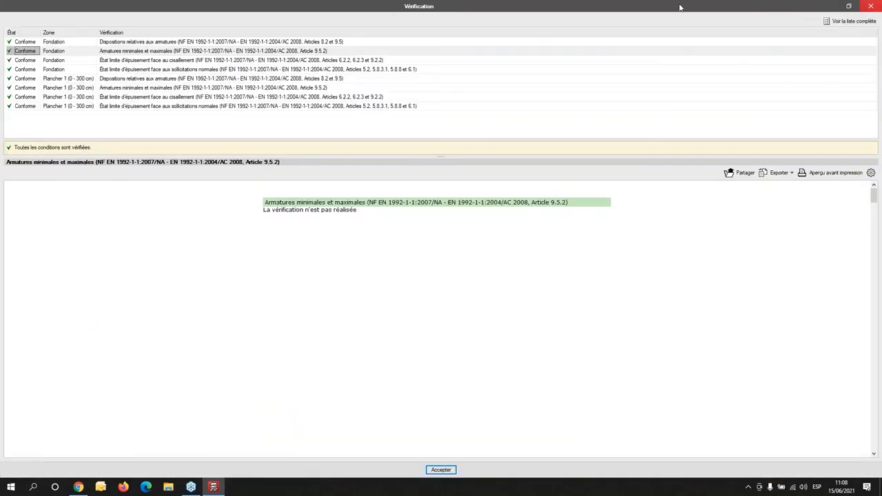
- Show column P3's Fondation ultimate limit state check for normal stresses, and close the verification list
{"action": "left_click", "coordinate": [133, 70]}
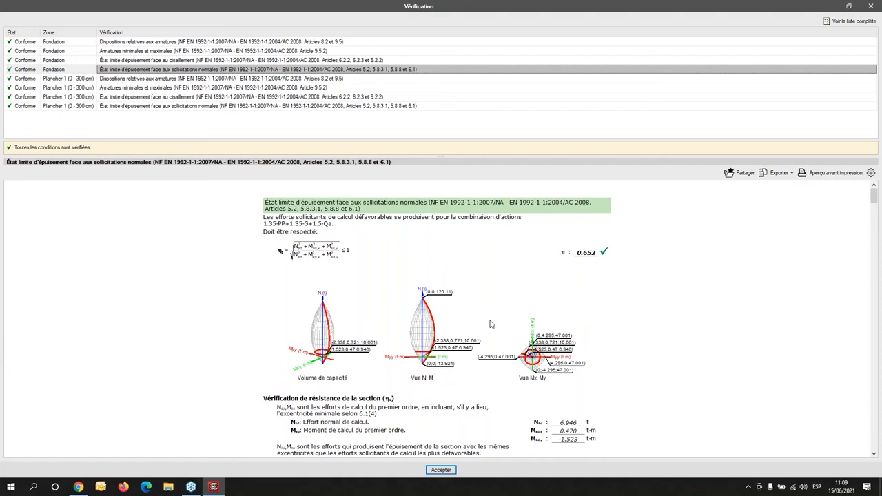
{"action": "left_click", "coordinate": [870, 6]}
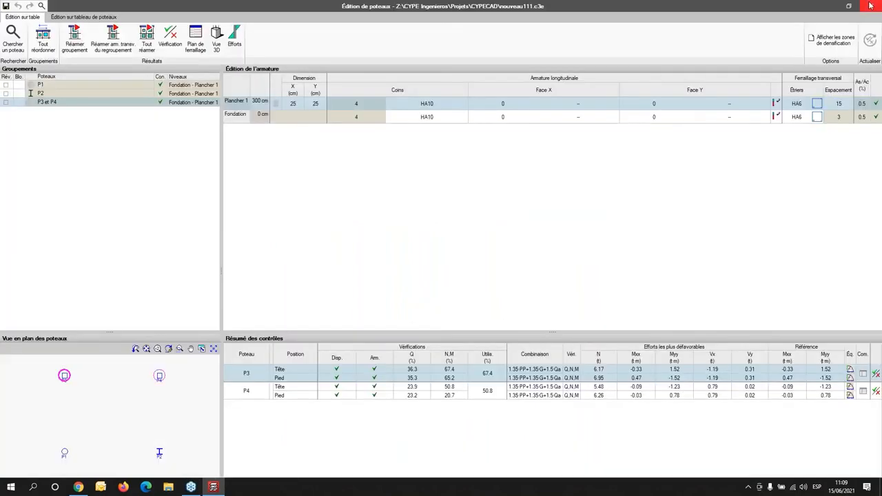
- Switch to the column schedule and open the verification of column P1 at its upper check point on Plancher 1
{"action": "left_click", "coordinate": [77, 18]}
{"action": "scroll", "coordinate": [508, 303], "scroll_direction": "down", "scroll_amount": 3}
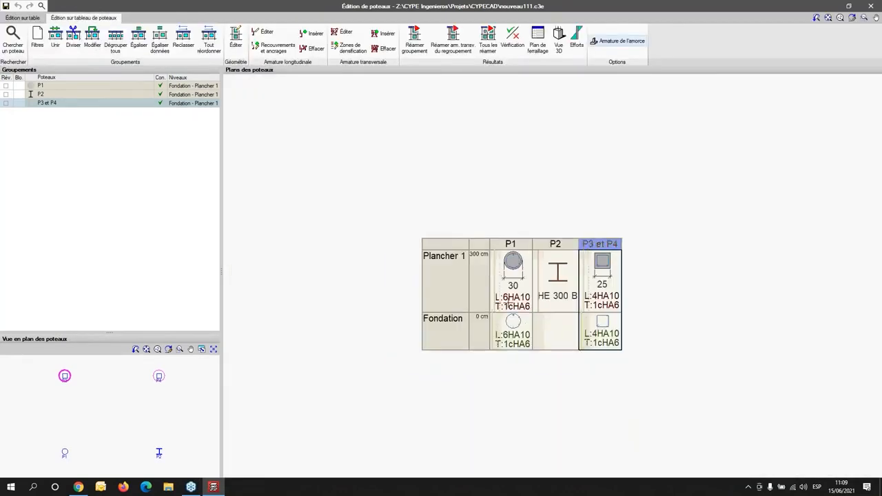
{"action": "scroll", "coordinate": [609, 323], "scroll_direction": "up", "scroll_amount": 2}
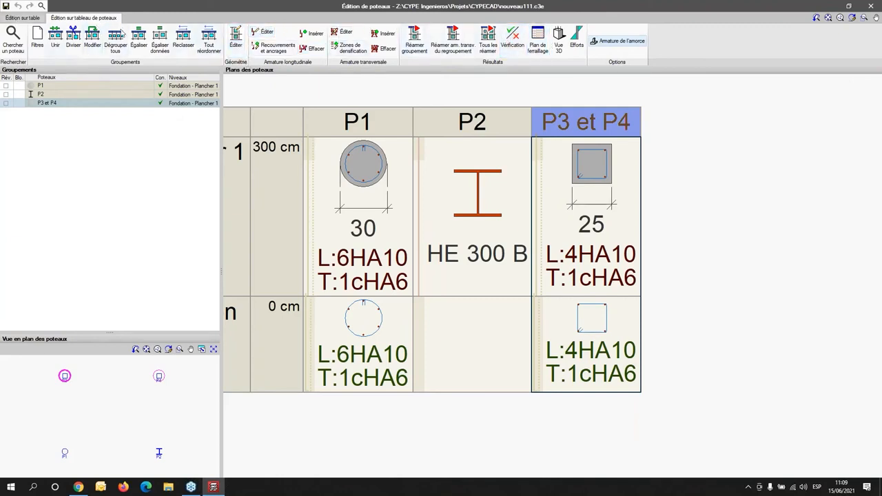
{"action": "left_click", "coordinate": [512, 41]}
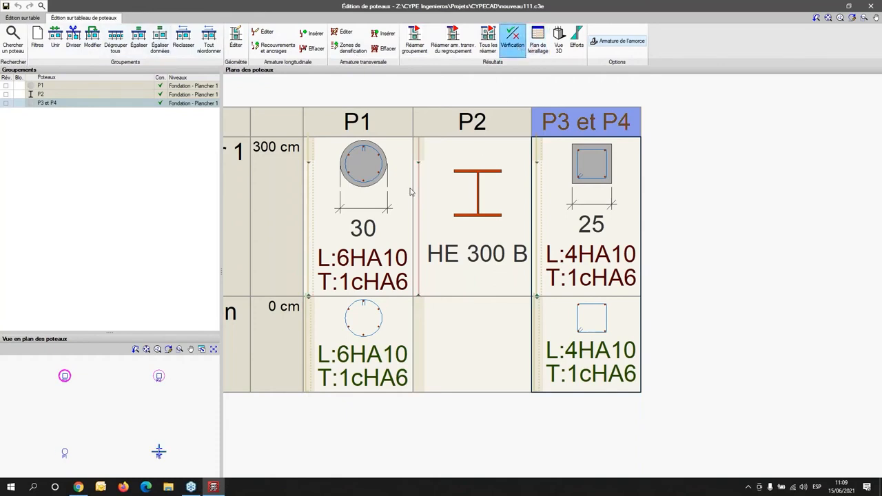
{"action": "scroll", "coordinate": [308, 326], "scroll_direction": "up", "scroll_amount": 1}
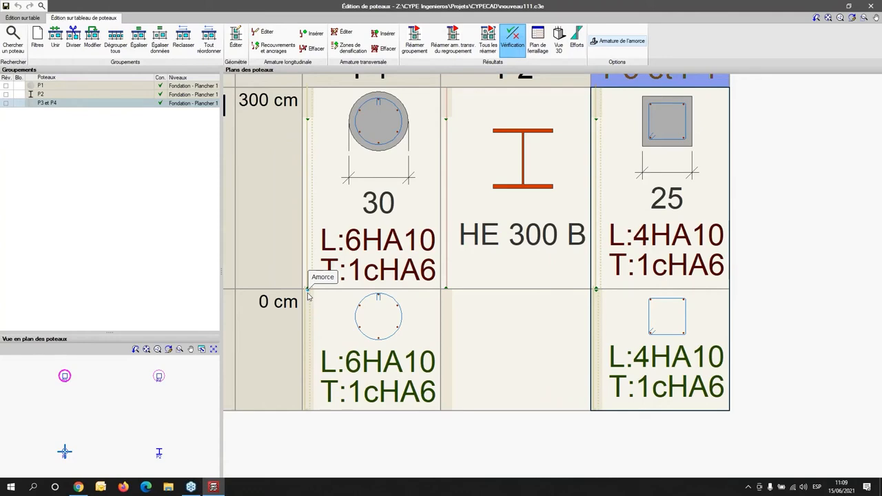
{"action": "middle_click_drag", "start_coordinate": [308, 295], "coordinate": [375, 320]}
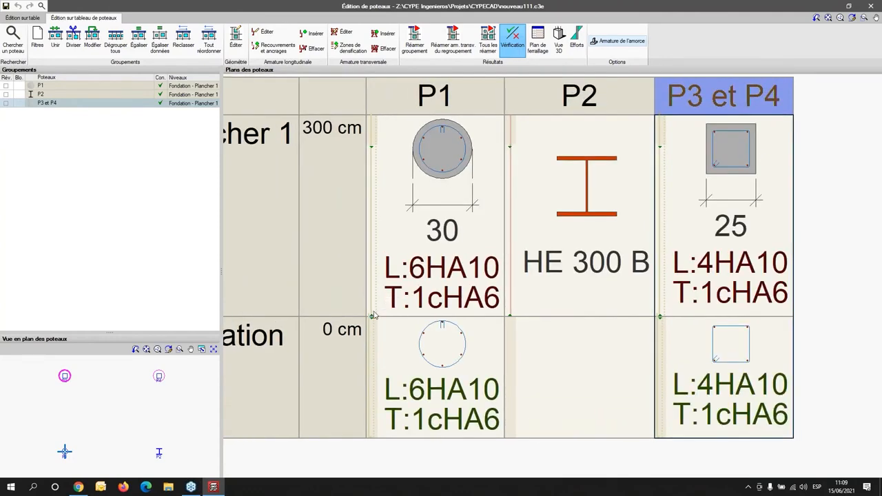
{"action": "left_click", "coordinate": [372, 152]}
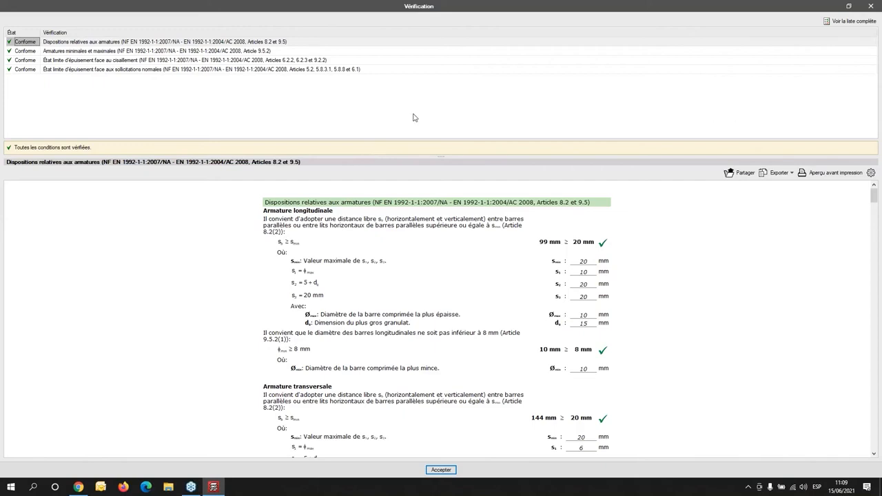
- Review column P1's checks from minimum and maximum reinforcement through the limit state under normal stresses, and close the verification
{"action": "left_click", "coordinate": [249, 52]}
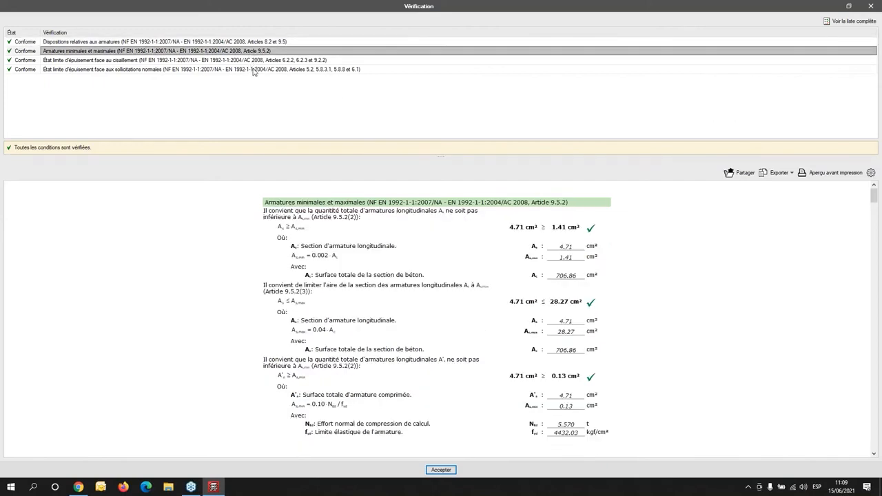
{"action": "key", "text": "Down"}
{"action": "key", "text": "Down"}
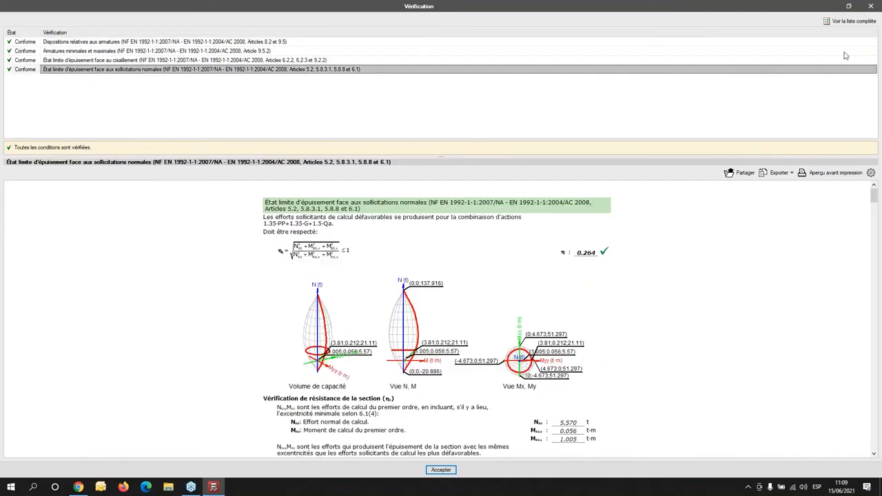
{"action": "left_click", "coordinate": [870, 7]}
- Return to table editing, inspect column P3's foot combinations up to 1.35·PP+1.35·G+1.5·Qa in its all-combinations list, and leave the column editor
{"action": "left_click", "coordinate": [26, 18]}
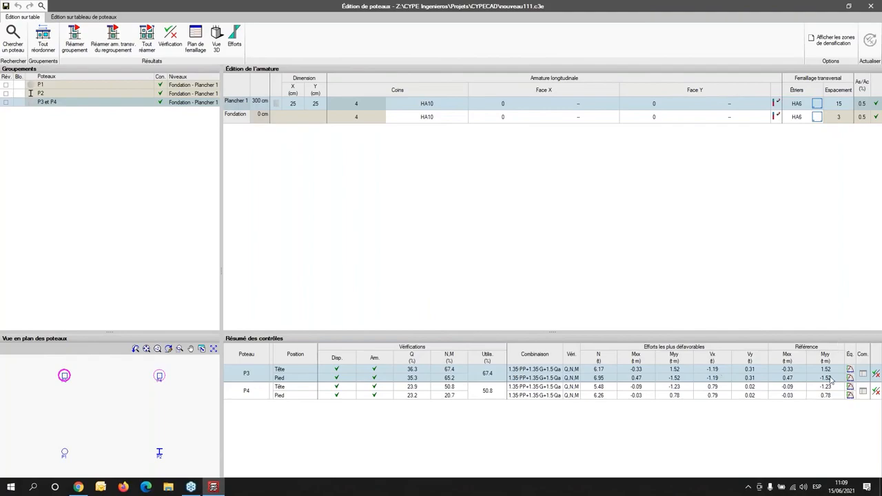
{"action": "left_click", "coordinate": [864, 374]}
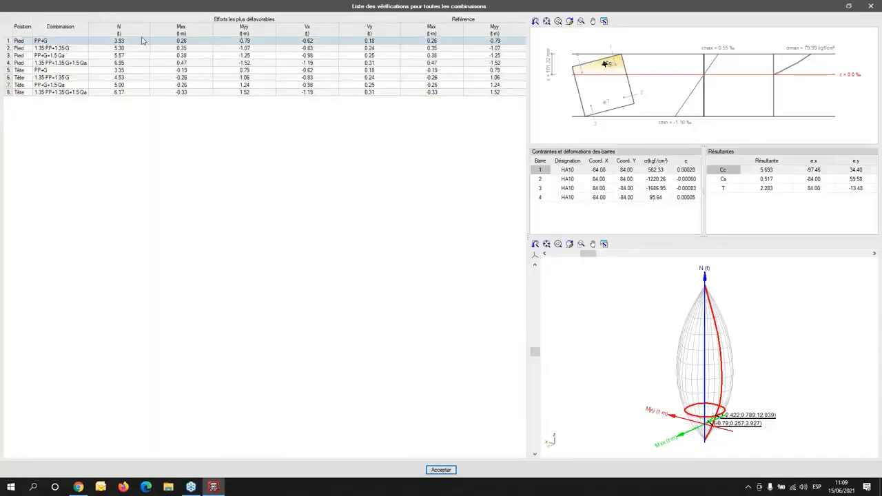
{"action": "left_click", "coordinate": [62, 49]}
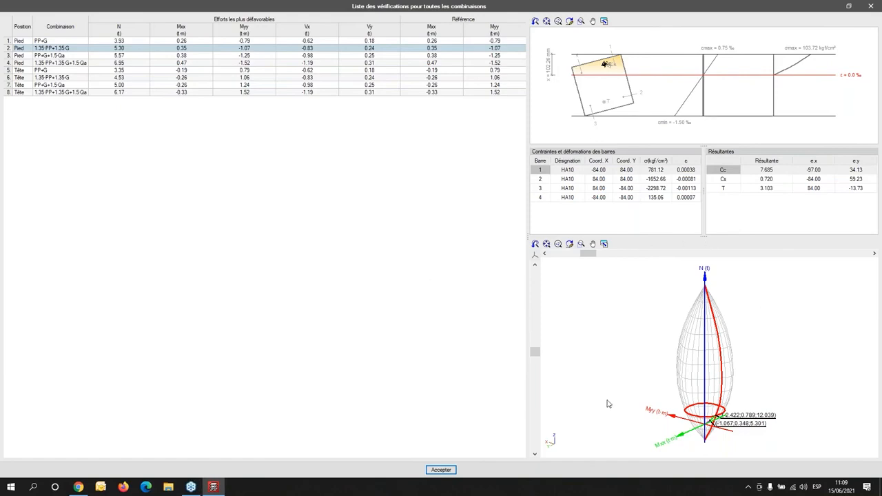
{"action": "left_click", "coordinate": [66, 59]}
{"action": "left_click", "coordinate": [68, 63]}
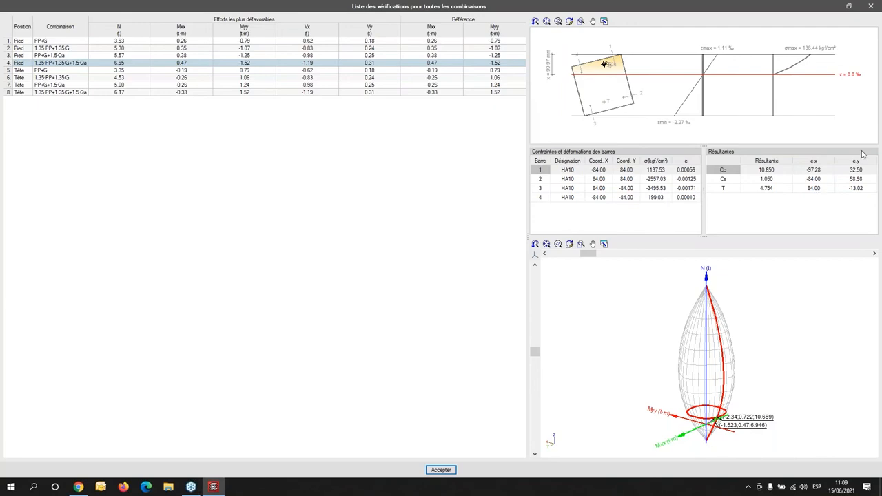
{"action": "left_click", "coordinate": [871, 6]}
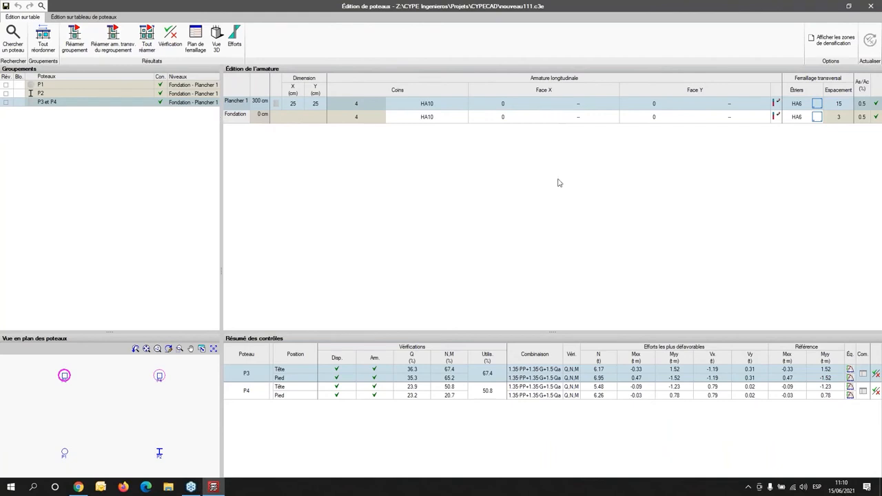
{"action": "left_click", "coordinate": [873, 7]}
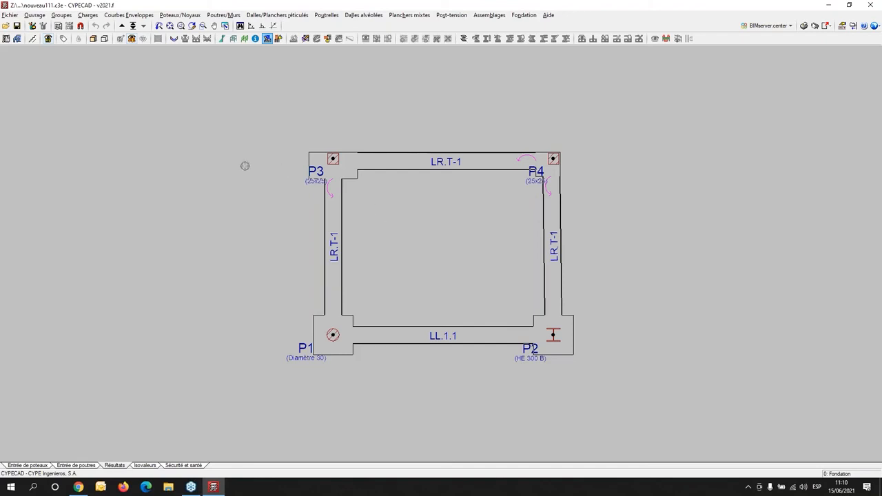
- Open the footing under column P1 for editing at full size and check its geometry without changing it
{"action": "scroll", "coordinate": [514, 222], "scroll_direction": "down", "scroll_amount": 3}
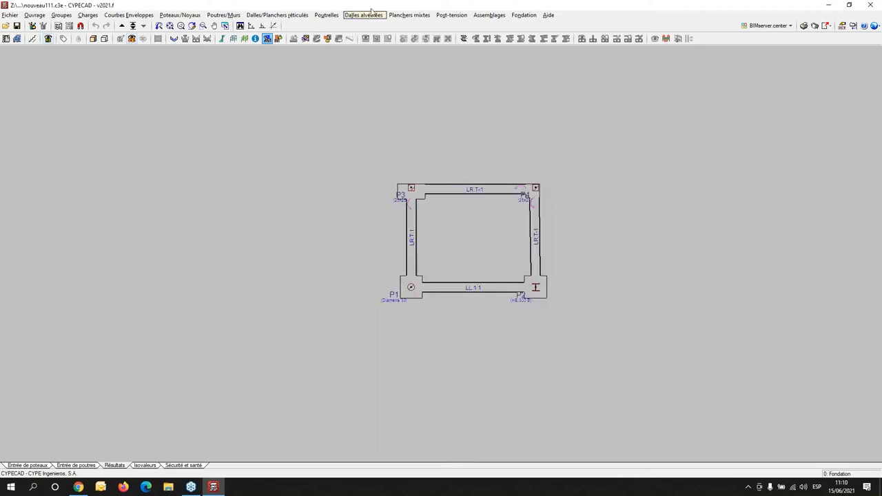
{"action": "left_click", "coordinate": [503, 17]}
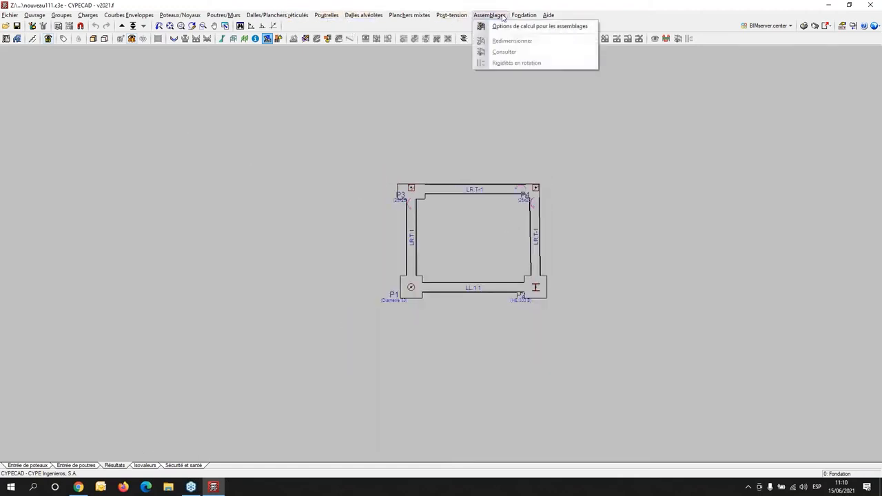
{"action": "mouse_move", "coordinate": [524, 15]}
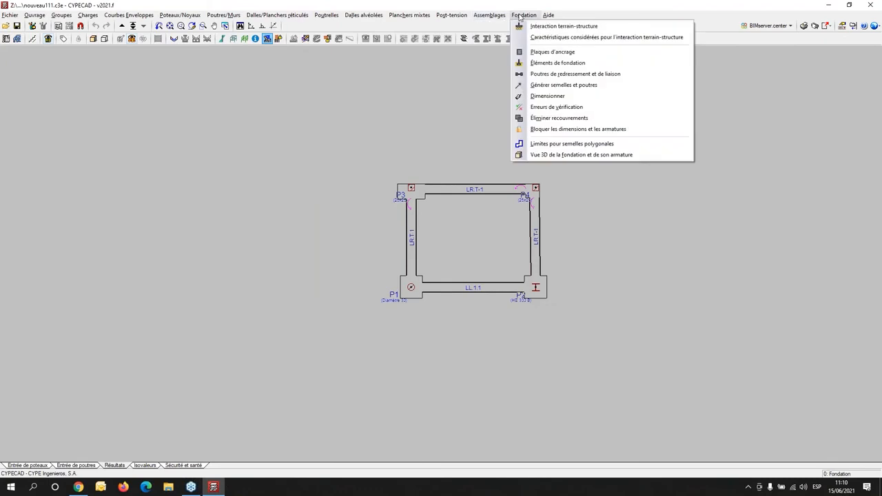
{"action": "left_click", "coordinate": [560, 65]}
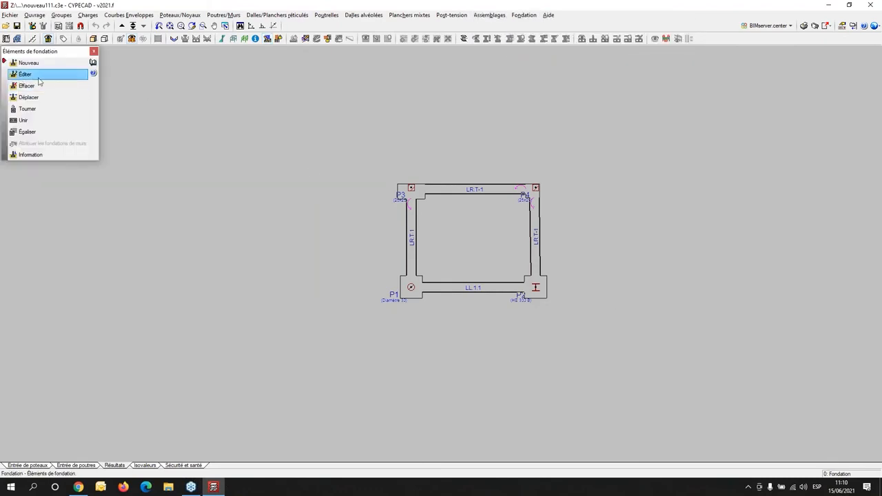
{"action": "left_click", "coordinate": [409, 272]}
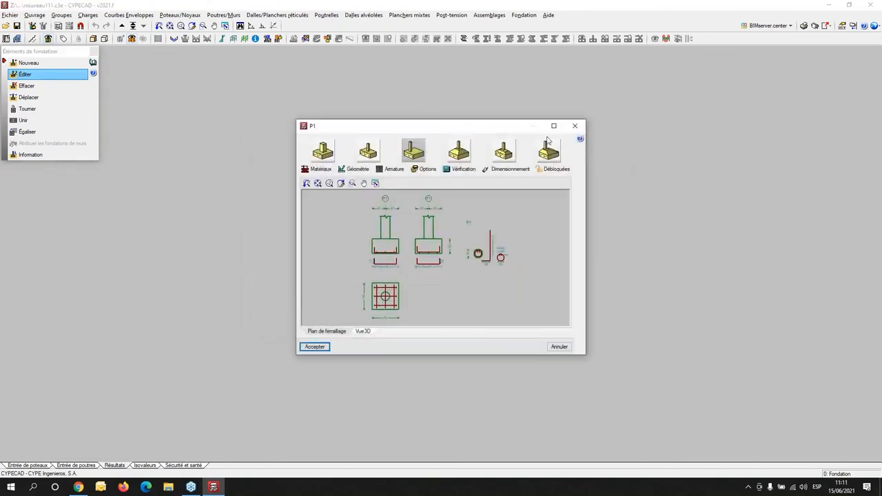
{"action": "left_click", "coordinate": [549, 129]}
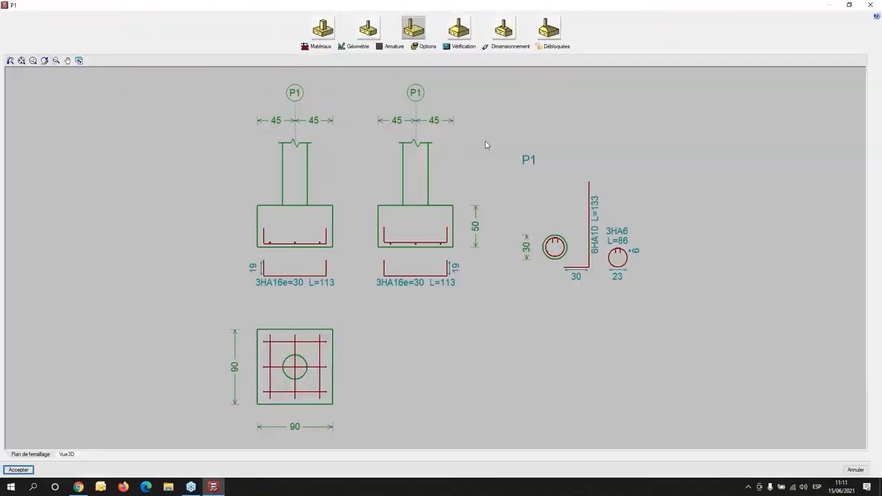
{"action": "left_click", "coordinate": [355, 46]}
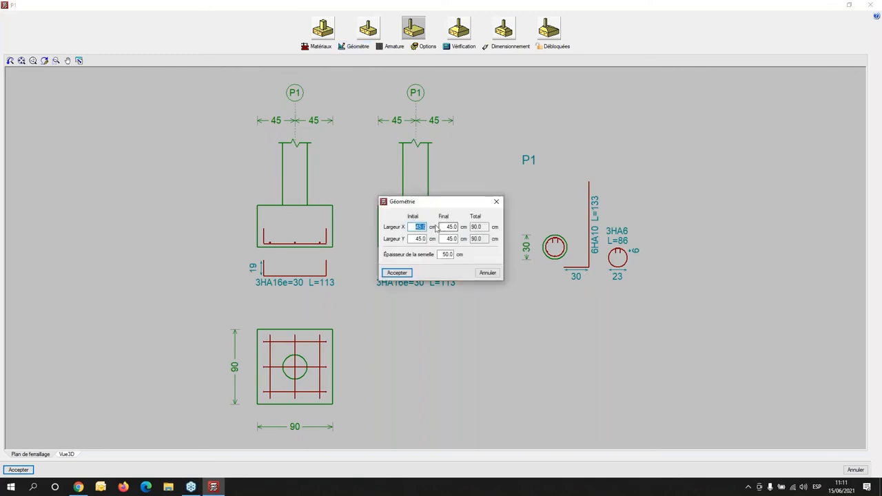
{"action": "left_click", "coordinate": [496, 201]}
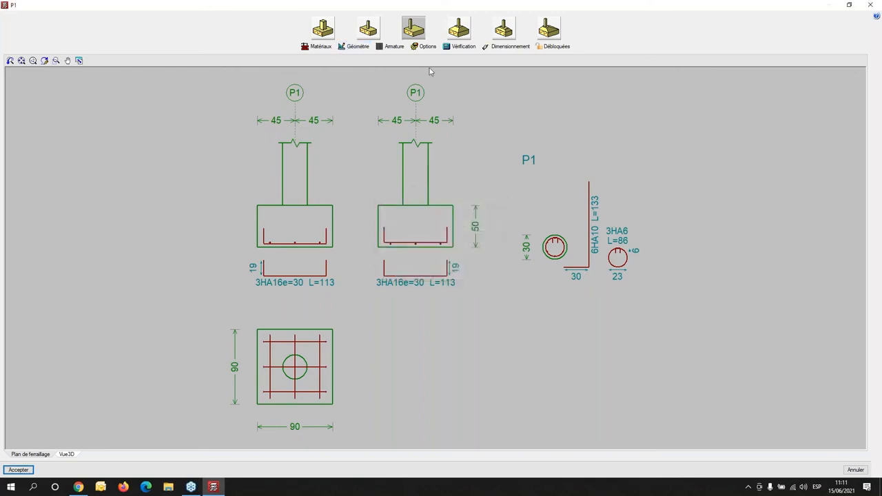
- Open footing P1's verifications at full size, view the overturning and bending checks, and display the complete report
{"action": "left_click", "coordinate": [460, 46]}
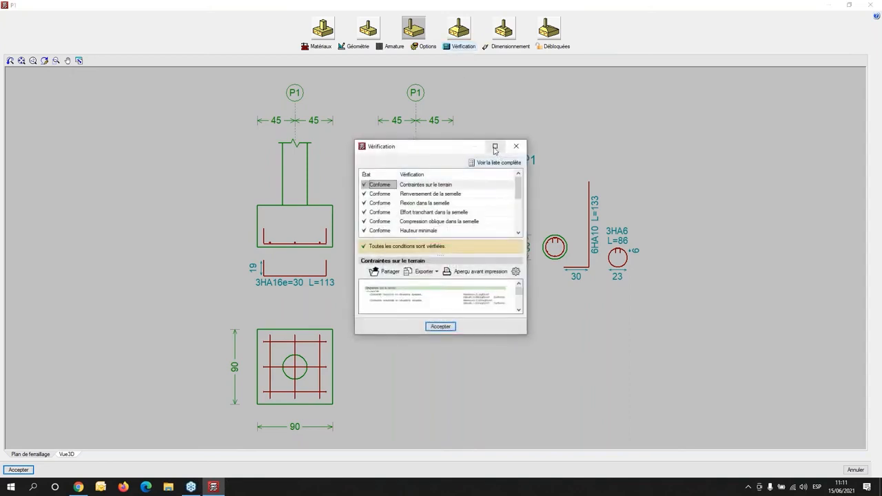
{"action": "left_click", "coordinate": [493, 145]}
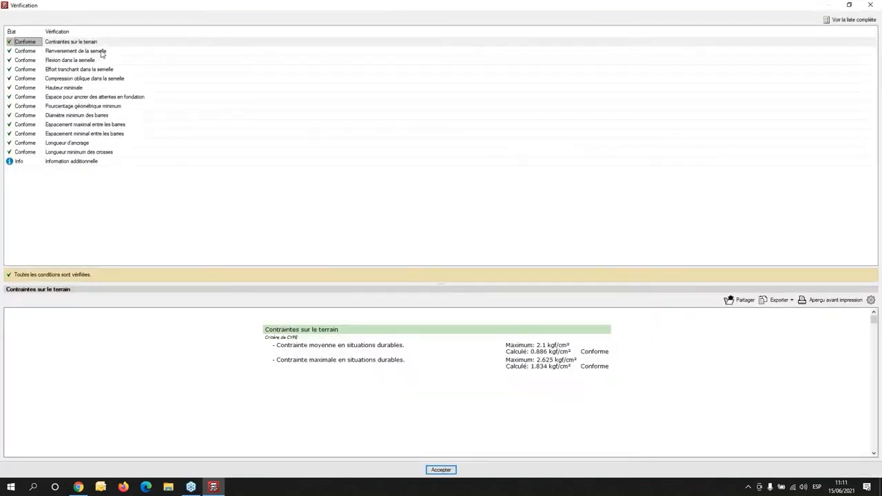
{"action": "left_click", "coordinate": [102, 52]}
{"action": "left_click", "coordinate": [96, 60]}
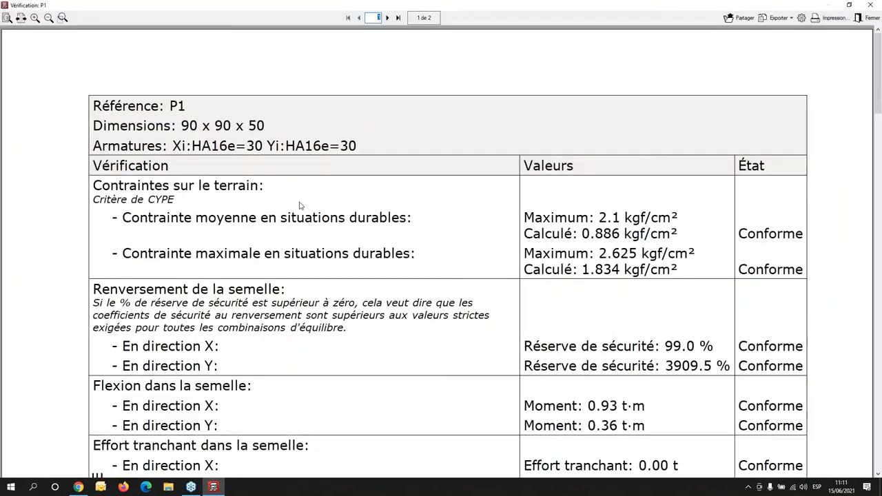
- Read footing P1's verification report from the soil stresses through reinforcement spacing and anchorage lengths to the additional information
{"action": "scroll", "coordinate": [300, 205], "scroll_direction": "down", "scroll_amount": 10}
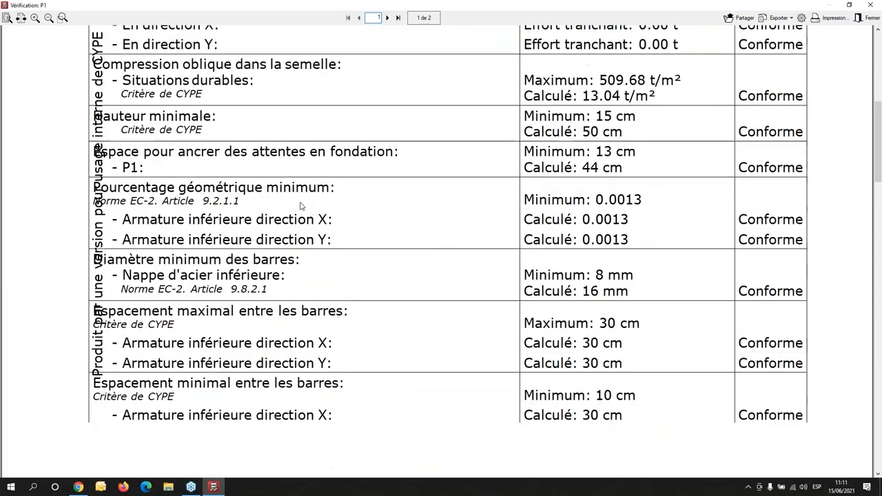
{"action": "scroll", "coordinate": [299, 205], "scroll_direction": "down", "scroll_amount": 11}
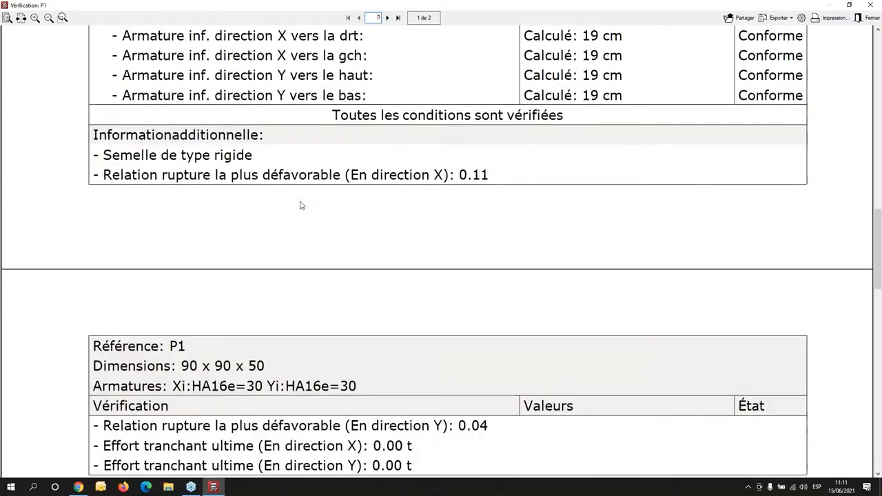
{"action": "scroll", "coordinate": [300, 206], "scroll_direction": "down", "scroll_amount": 4}
{"action": "scroll", "coordinate": [300, 204], "scroll_direction": "down", "scroll_amount": 6}
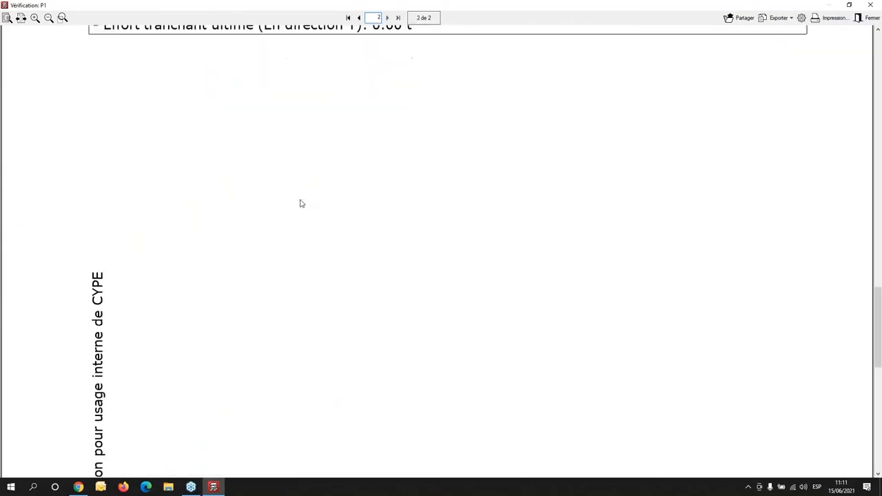
{"action": "scroll", "coordinate": [300, 202], "scroll_direction": "up", "scroll_amount": 12}
{"action": "scroll", "coordinate": [300, 204], "scroll_direction": "up", "scroll_amount": 20}
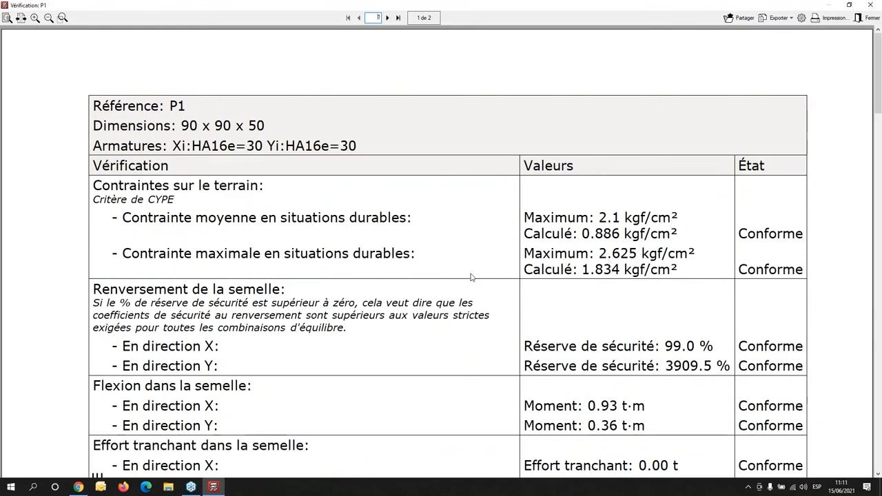
{"action": "scroll", "coordinate": [471, 277], "scroll_direction": "down", "scroll_amount": 3}
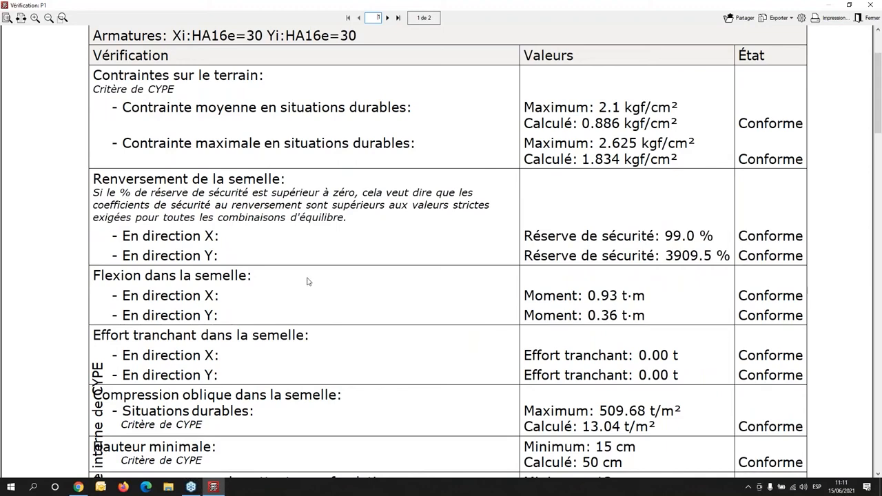
{"action": "scroll", "coordinate": [562, 332], "scroll_direction": "down", "scroll_amount": 1}
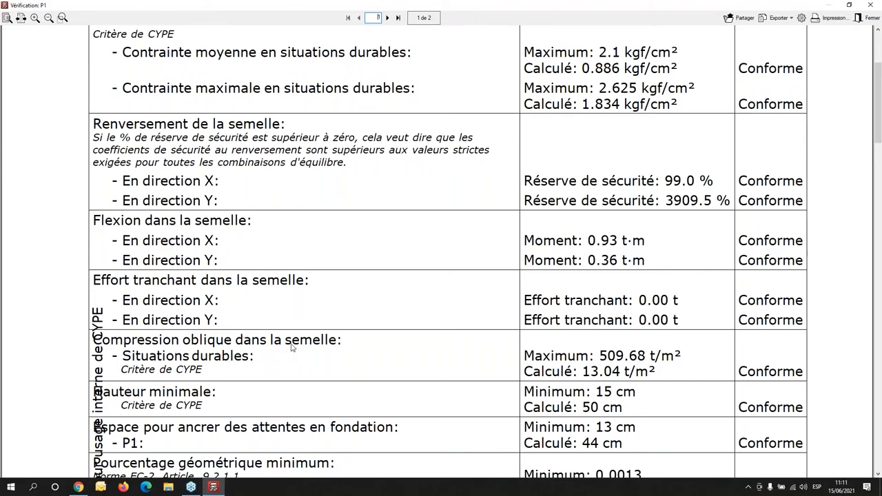
{"action": "scroll", "coordinate": [291, 347], "scroll_direction": "down", "scroll_amount": 5}
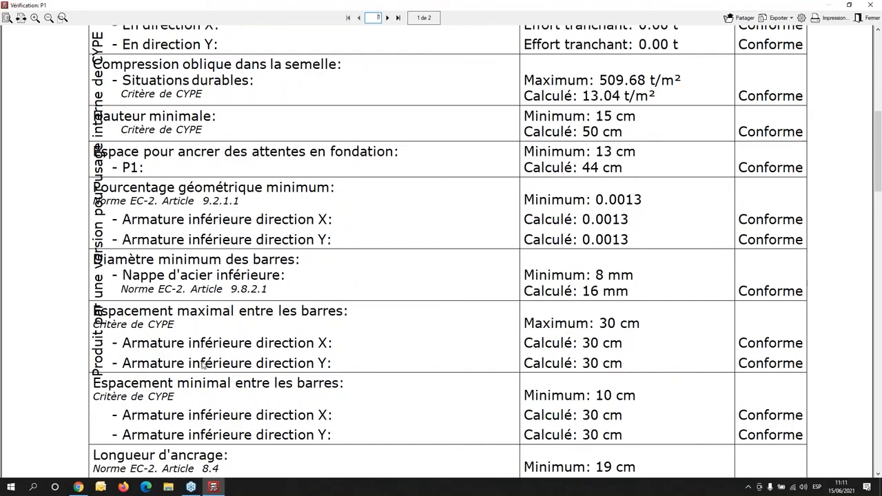
{"action": "scroll", "coordinate": [207, 366], "scroll_direction": "down", "scroll_amount": 3}
{"action": "scroll", "coordinate": [233, 355], "scroll_direction": "down", "scroll_amount": 4}
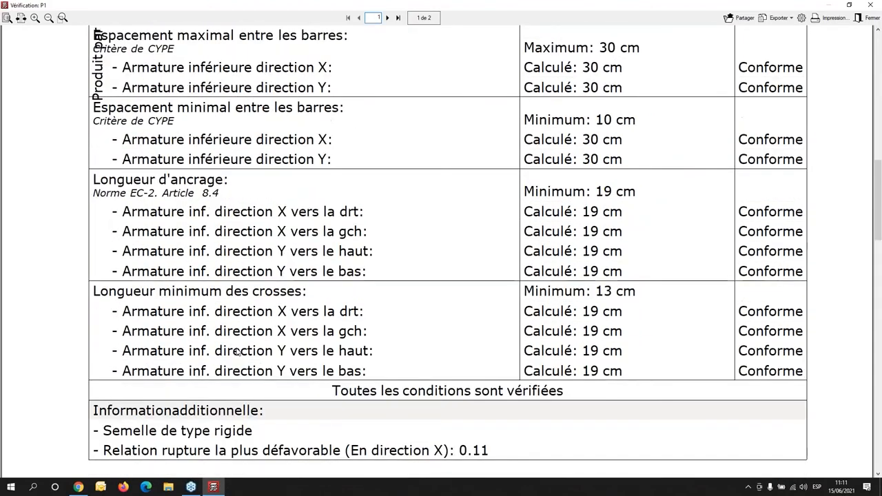
- Finish reading footing P1's verification report, then close the report, the list of checks and the footing editor
{"action": "scroll", "coordinate": [235, 349], "scroll_direction": "down", "scroll_amount": 2}
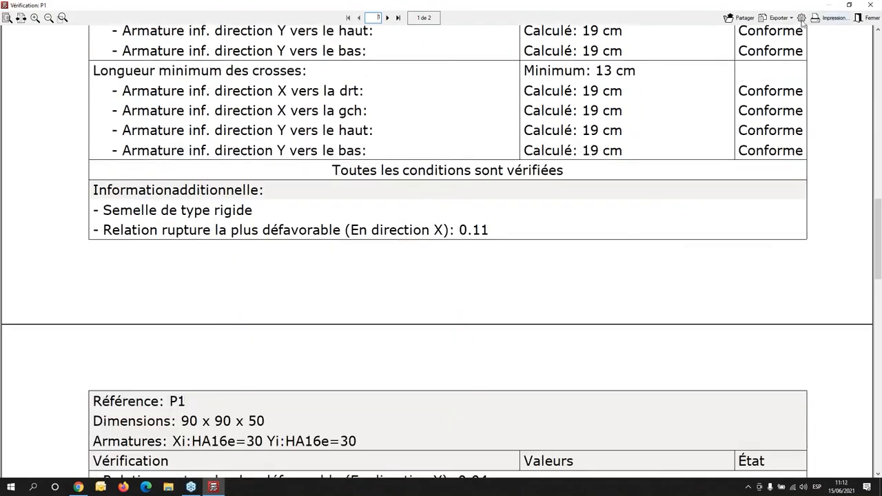
{"action": "left_click", "coordinate": [868, 5]}
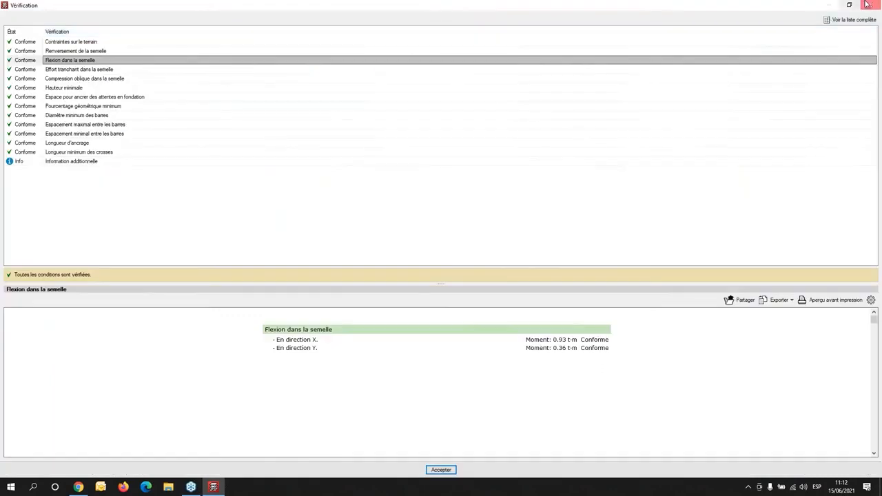
{"action": "left_click", "coordinate": [868, 5]}
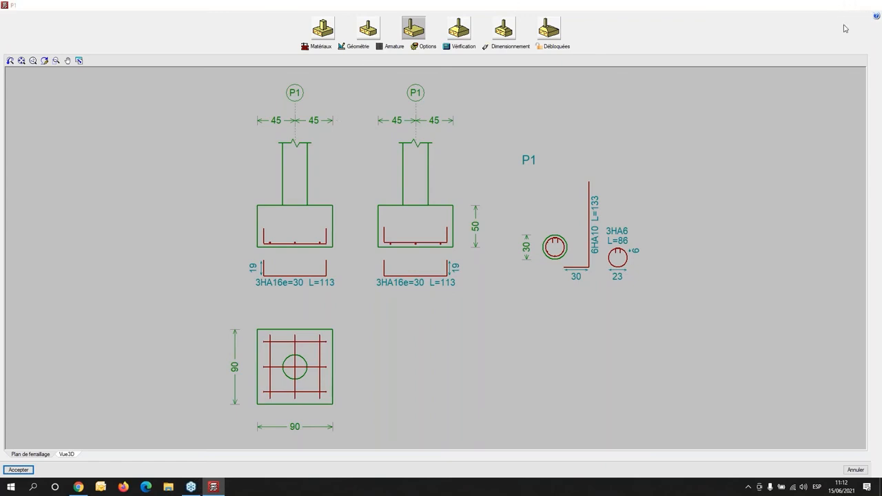
{"action": "left_click", "coordinate": [872, 5]}
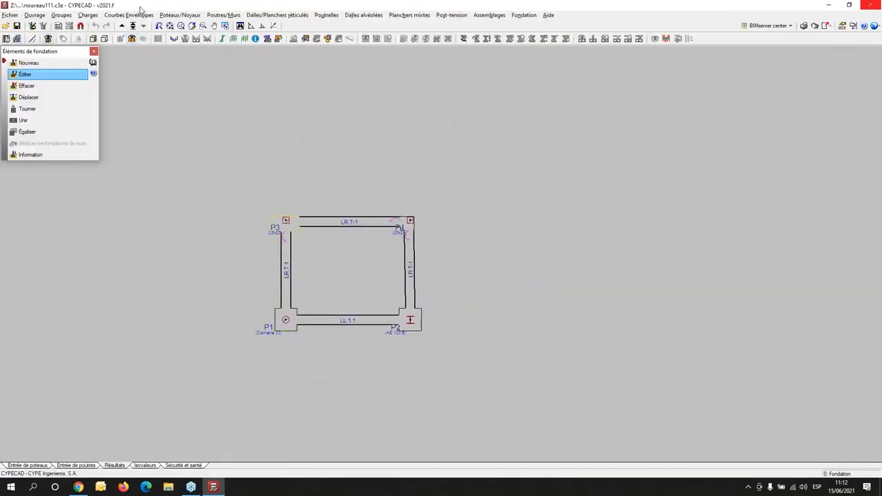
- Return to beam input at foundation level and delete all the strap and tie beams linking the four footings
{"action": "left_click", "coordinate": [21, 466]}
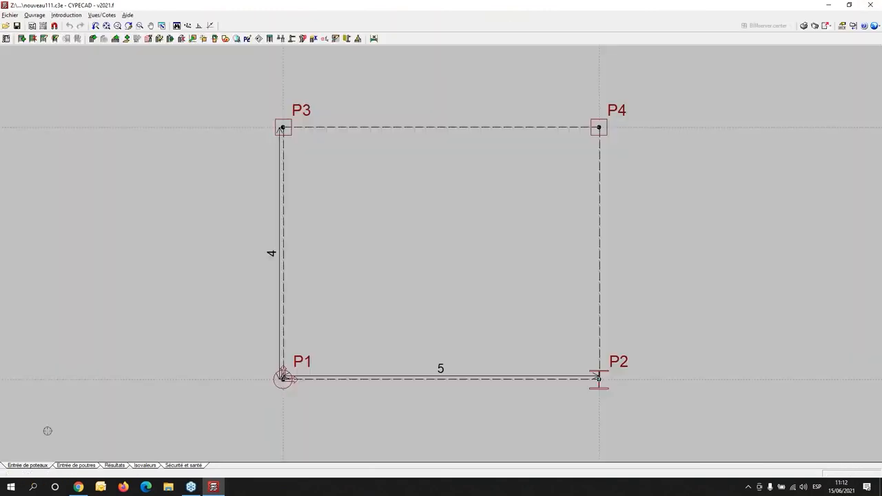
{"action": "left_click", "coordinate": [66, 467]}
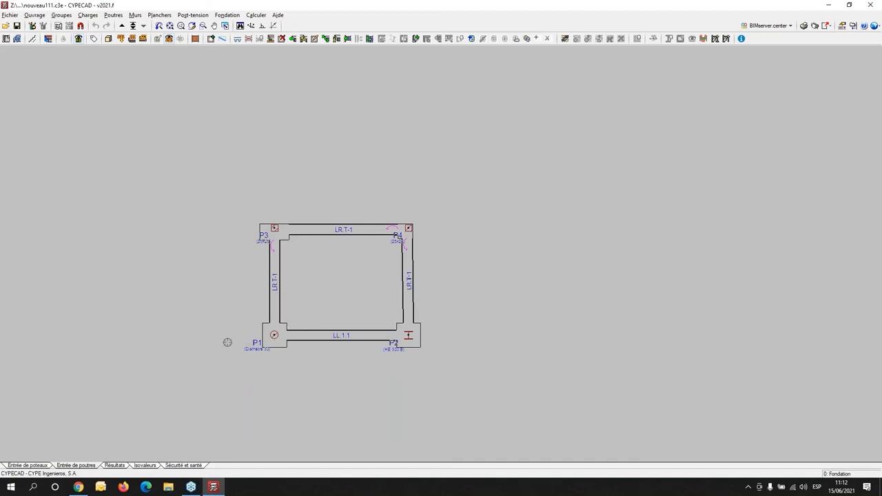
{"action": "left_click", "coordinate": [281, 38]}
{"action": "left_click", "coordinate": [206, 162]}
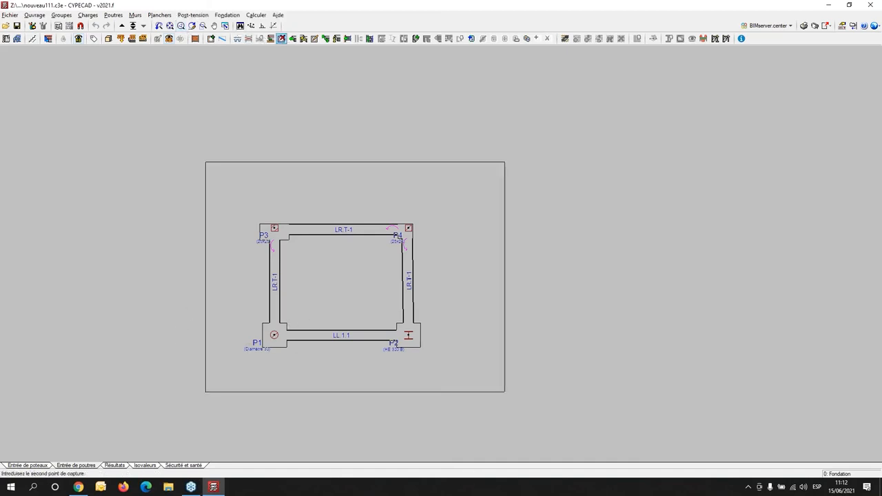
{"action": "left_click", "coordinate": [505, 393]}
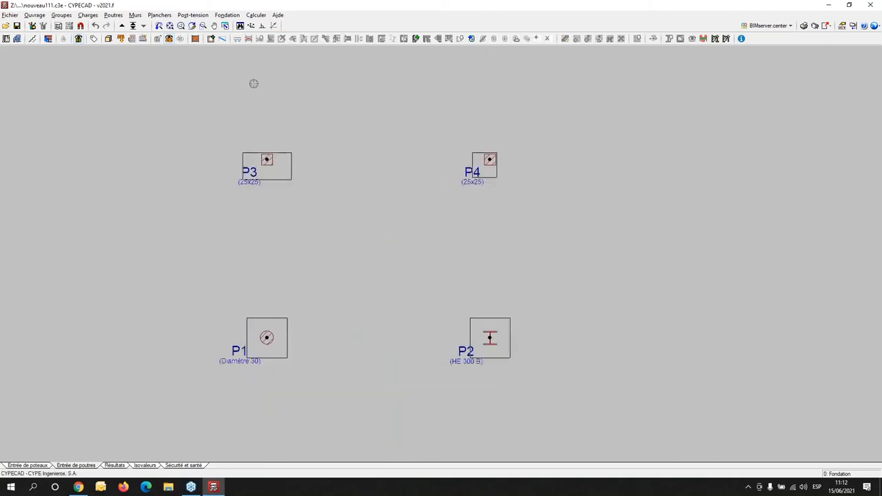
- Delete the footings under columns P1, P2, P3 and P4 from the foundation elements
{"action": "left_click", "coordinate": [220, 39]}
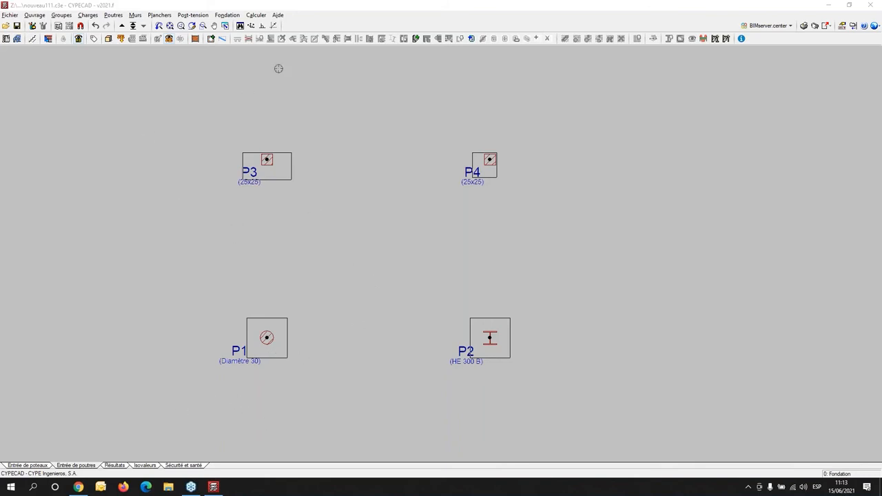
{"action": "left_click", "coordinate": [231, 16]}
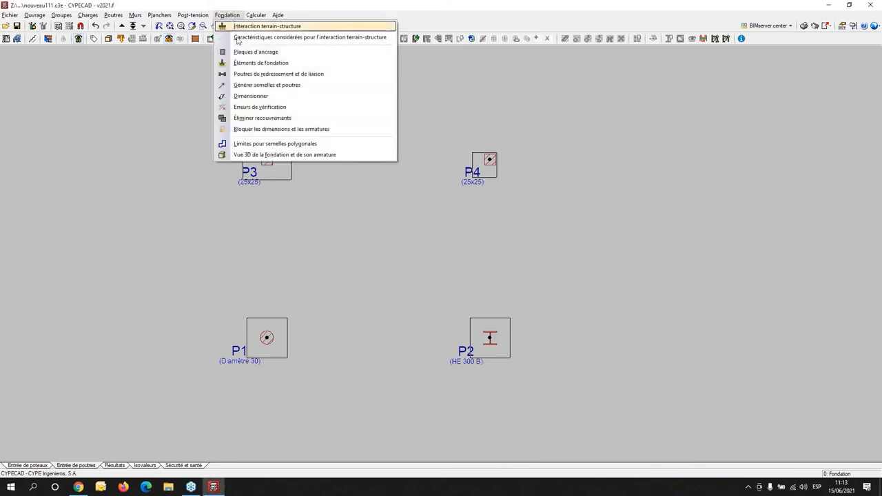
{"action": "left_click", "coordinate": [265, 63]}
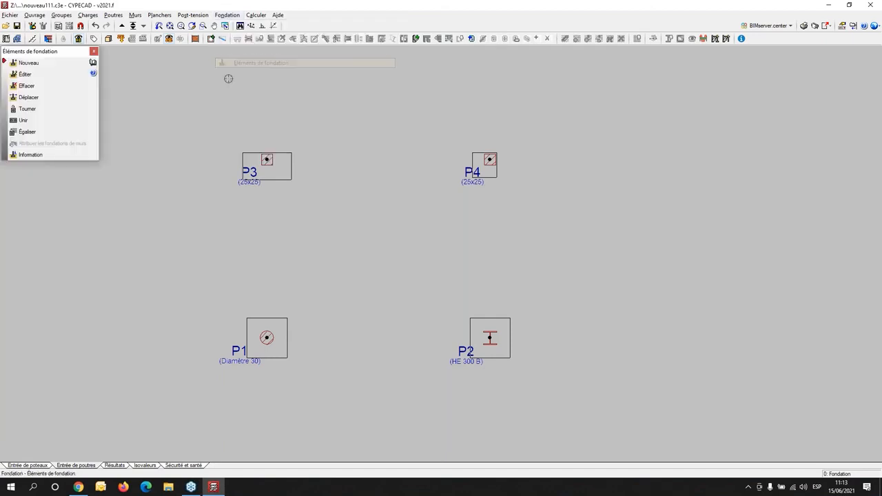
{"action": "left_click", "coordinate": [41, 86]}
{"action": "left_click", "coordinate": [211, 108]}
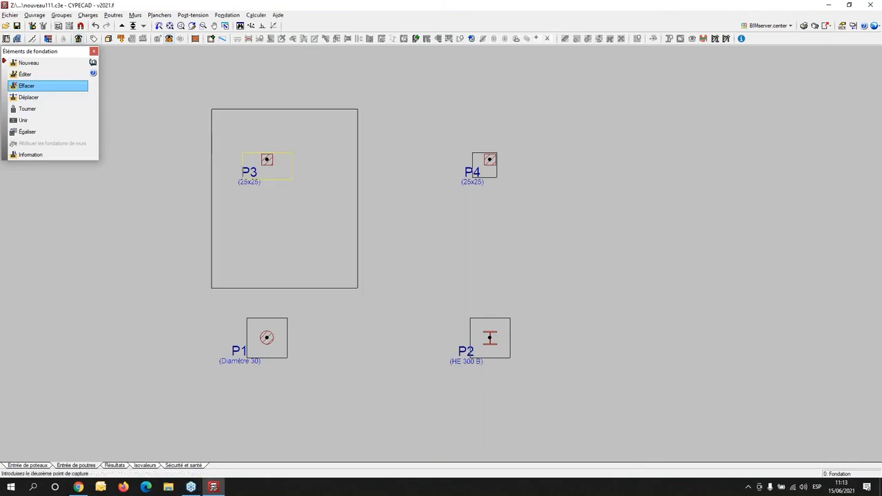
{"action": "left_click", "coordinate": [597, 396]}
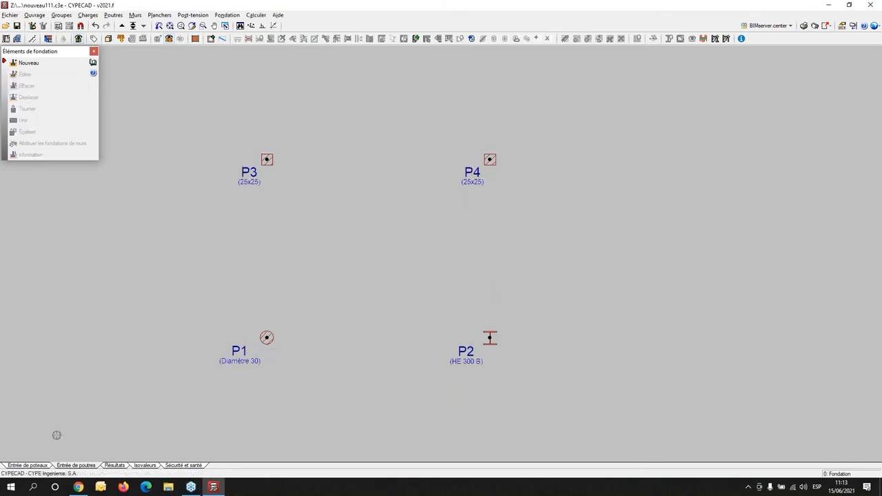
- Start inserting a new level above the existing floor from column input, introduced as free (Libres)
{"action": "left_click", "coordinate": [31, 466]}
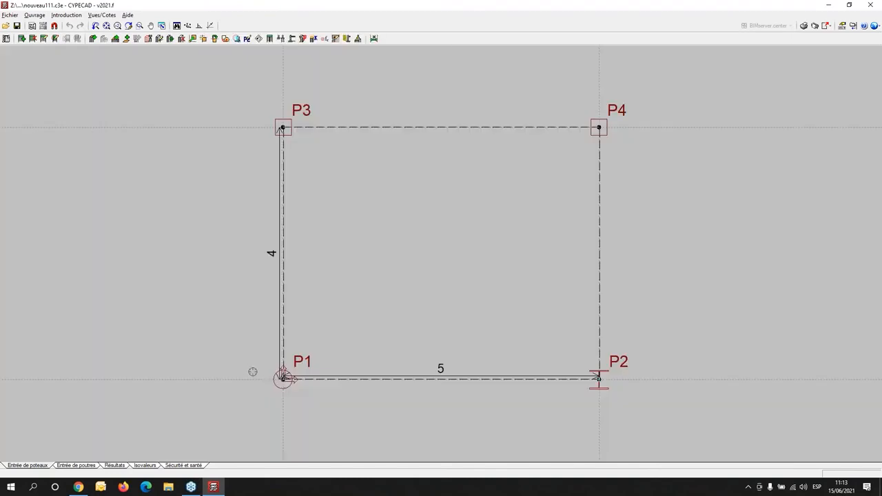
{"action": "left_click", "coordinate": [66, 14]}
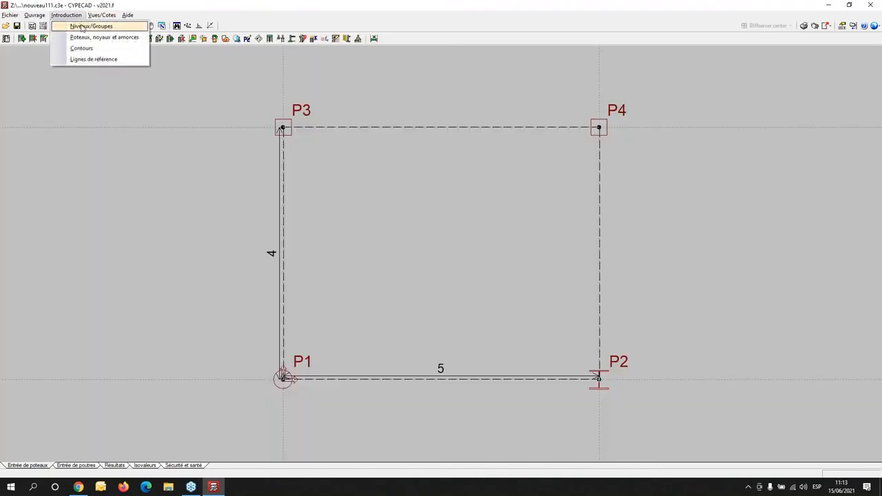
{"action": "left_click", "coordinate": [82, 26]}
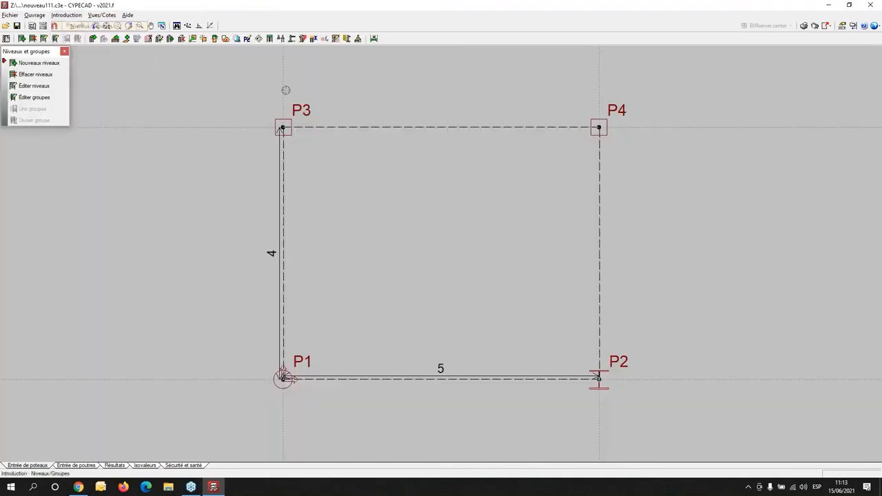
{"action": "left_click", "coordinate": [33, 65]}
{"action": "left_click", "coordinate": [337, 276]}
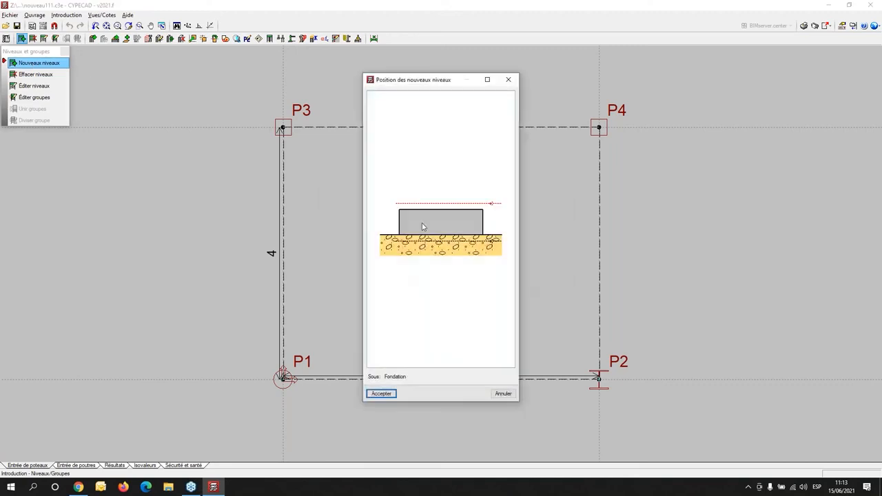
{"action": "left_click", "coordinate": [428, 189]}
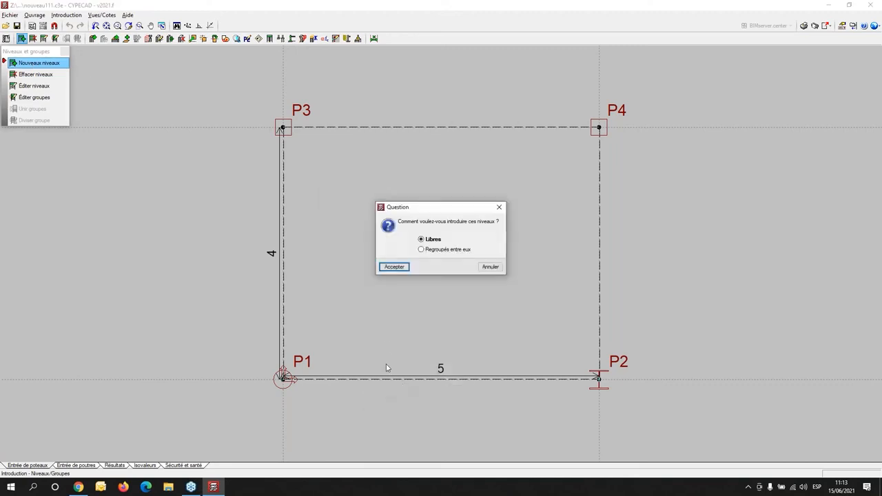
{"action": "left_click", "coordinate": [400, 267]}
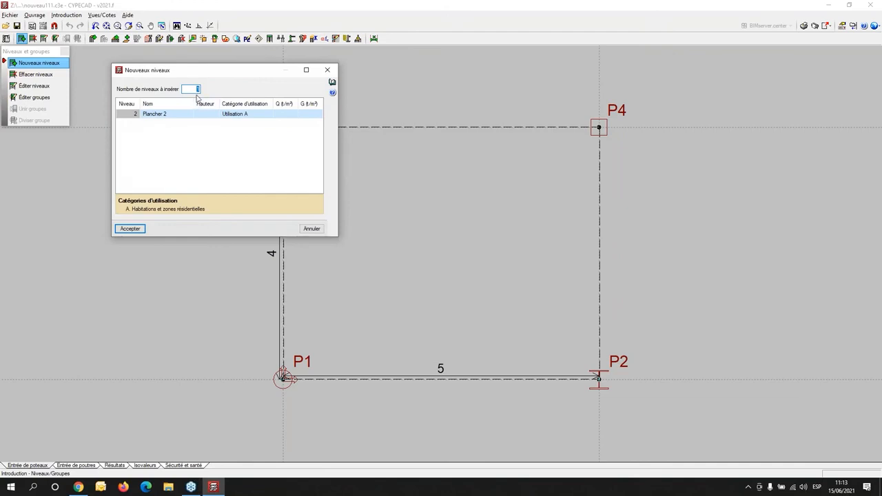
- Add one level, Plancher 2, with height 3.00, live load Q 0.20 t/m² and dead load G 0.25 t/m²
{"action": "left_click", "coordinate": [215, 115]}
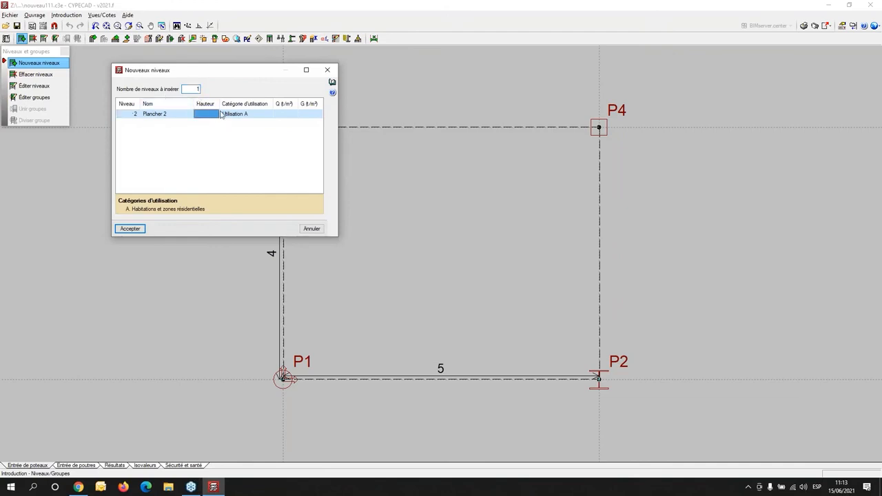
{"action": "type", "text": "3"}
{"action": "key", "text": "Return"}
{"action": "type", "text": ".2"}
{"action": "key", "text": "Return"}
{"action": "type", "text": ".2"}
{"action": "key", "text": "Return"}
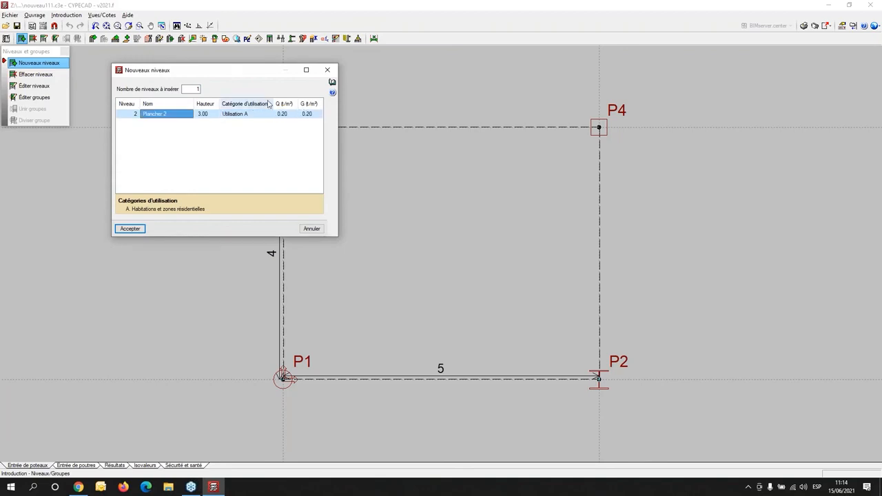
{"action": "left_click", "coordinate": [318, 113]}
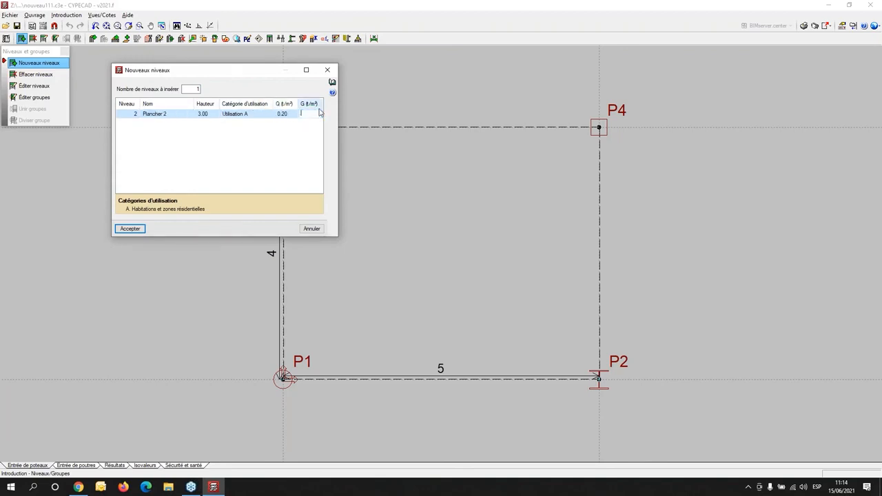
{"action": "key", "text": "Return"}
{"action": "left_click", "coordinate": [316, 114]}
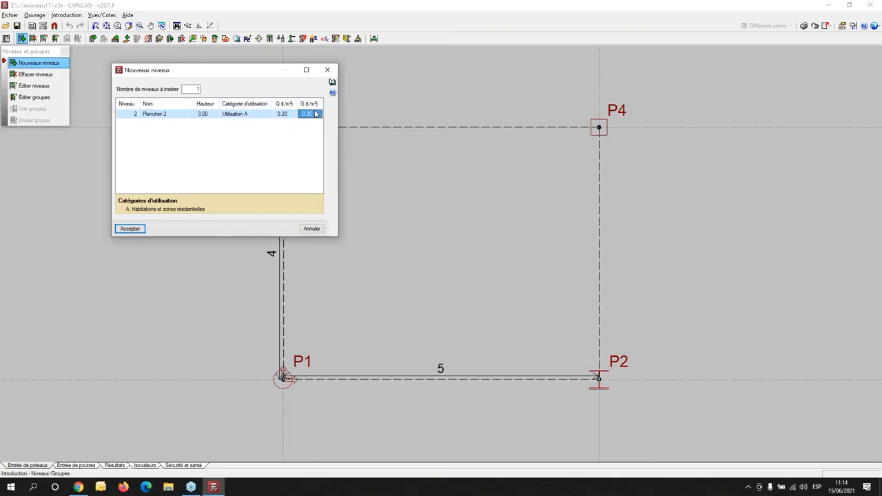
{"action": "type", "text": "0.2"}
{"action": "key", "text": "Return"}
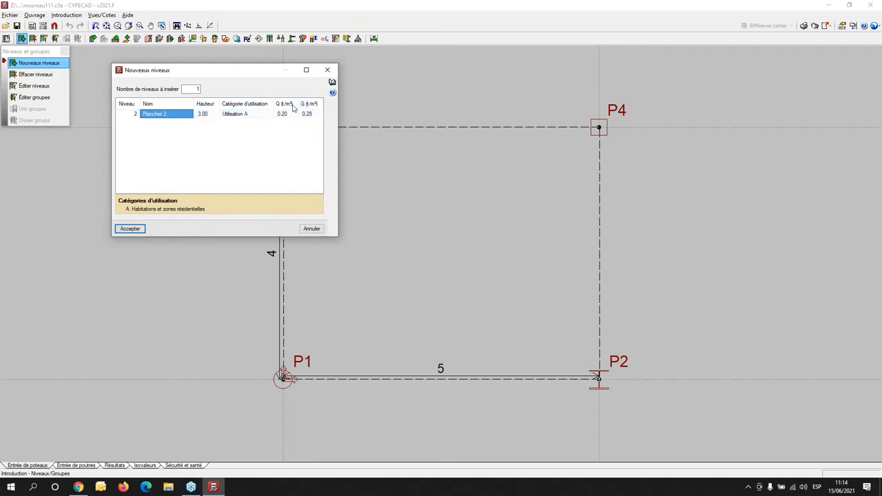
{"action": "left_click", "coordinate": [131, 229]}
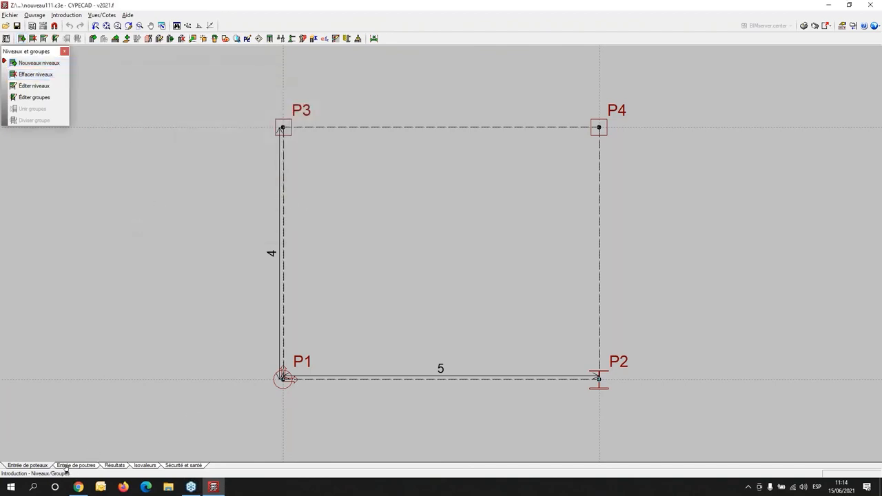
- Edit column P3 and extend it upward by setting its final group to Plancher 2
{"action": "scroll", "coordinate": [88, 431], "scroll_direction": "down", "scroll_amount": 1}
{"action": "left_click", "coordinate": [67, 15]}
{"action": "left_click", "coordinate": [83, 24]}
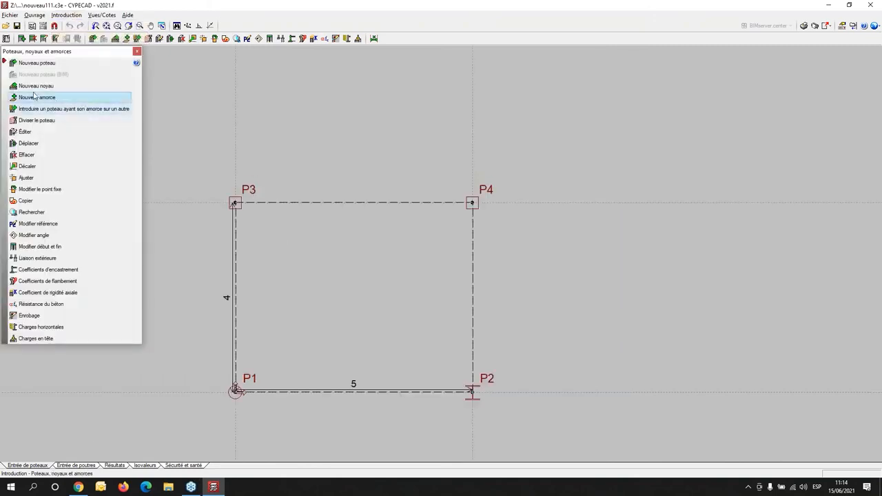
{"action": "left_click", "coordinate": [25, 132]}
{"action": "left_click", "coordinate": [237, 203]}
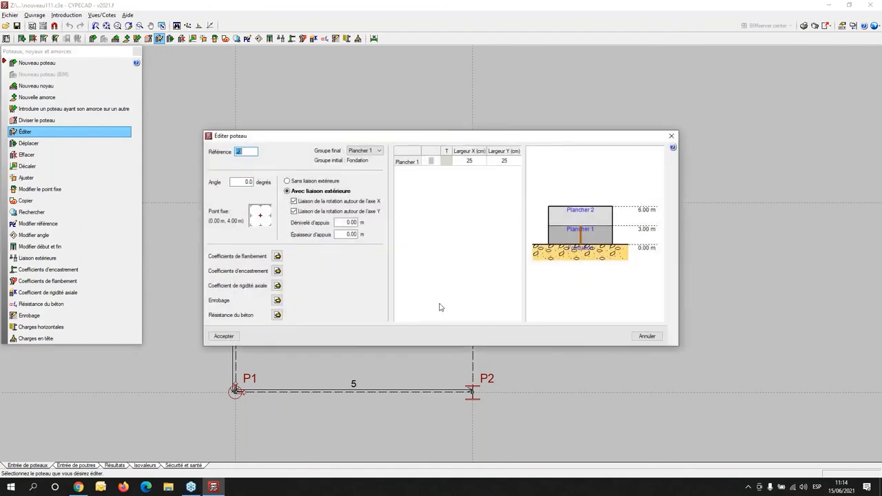
{"action": "left_click", "coordinate": [365, 150]}
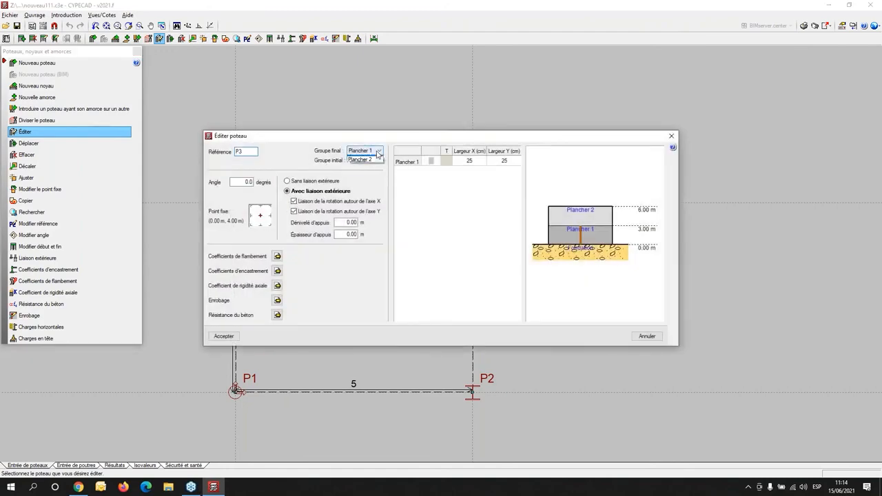
{"action": "left_click", "coordinate": [370, 169]}
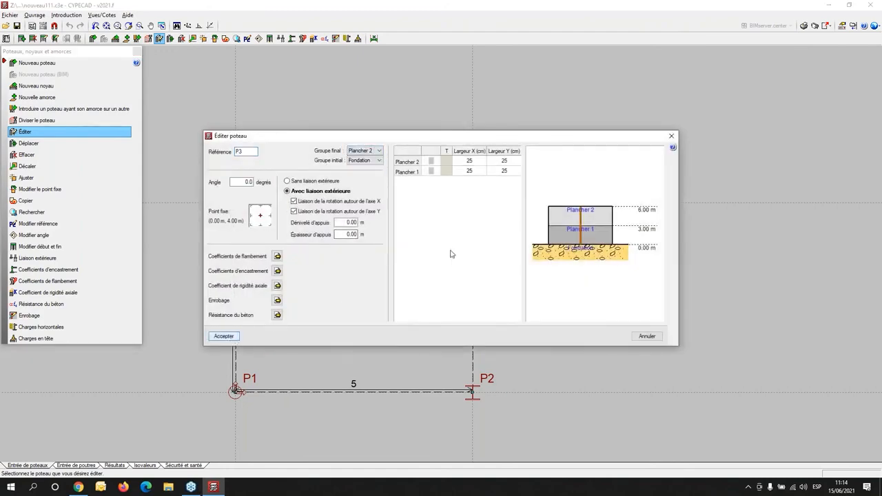
{"action": "left_click", "coordinate": [225, 338]}
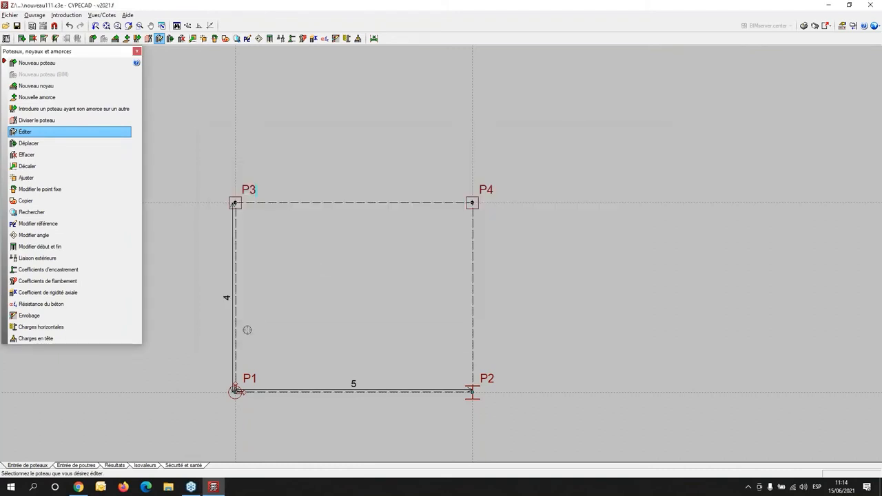
- Extend the circular column P1 by setting its final group to Plancher 2
{"action": "left_click", "coordinate": [235, 390]}
{"action": "left_click", "coordinate": [398, 151]}
{"action": "left_click", "coordinate": [392, 166]}
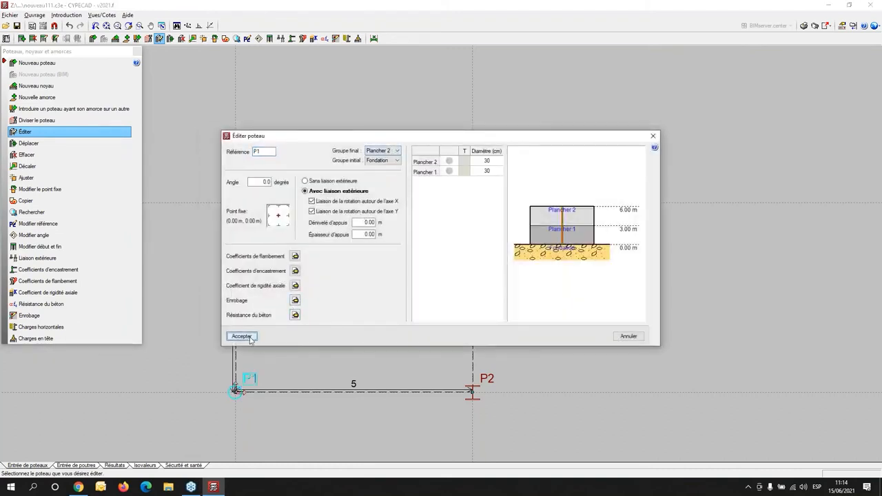
{"action": "left_click", "coordinate": [242, 336]}
- Extend the HE 300 B steel column P2 by setting its final group to Plancher 2
{"action": "left_click", "coordinate": [472, 391]}
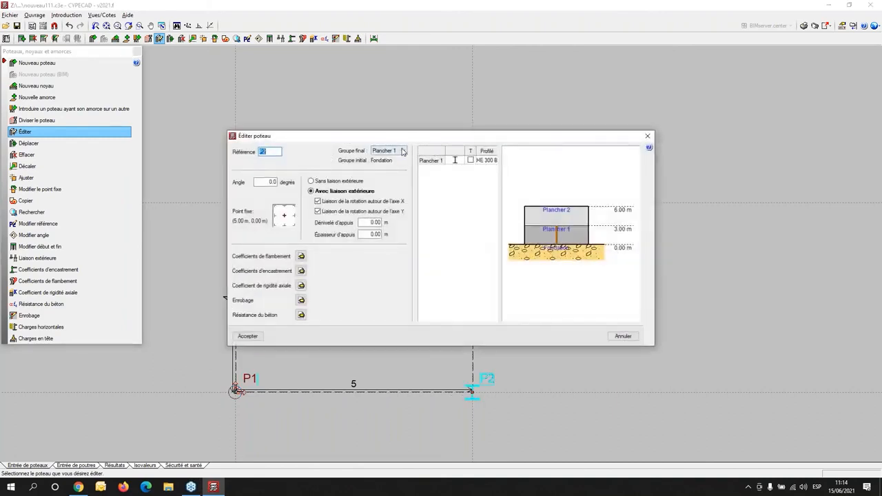
{"action": "left_click", "coordinate": [403, 152]}
{"action": "left_click", "coordinate": [399, 166]}
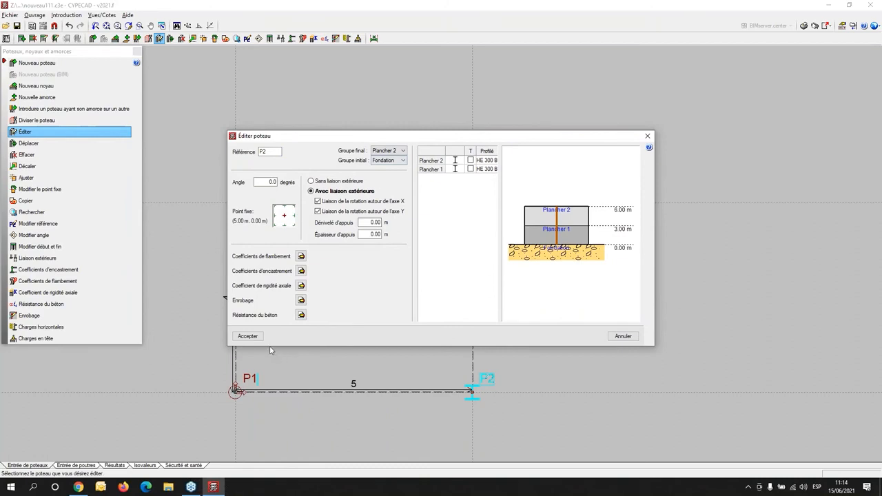
{"action": "left_click", "coordinate": [260, 339]}
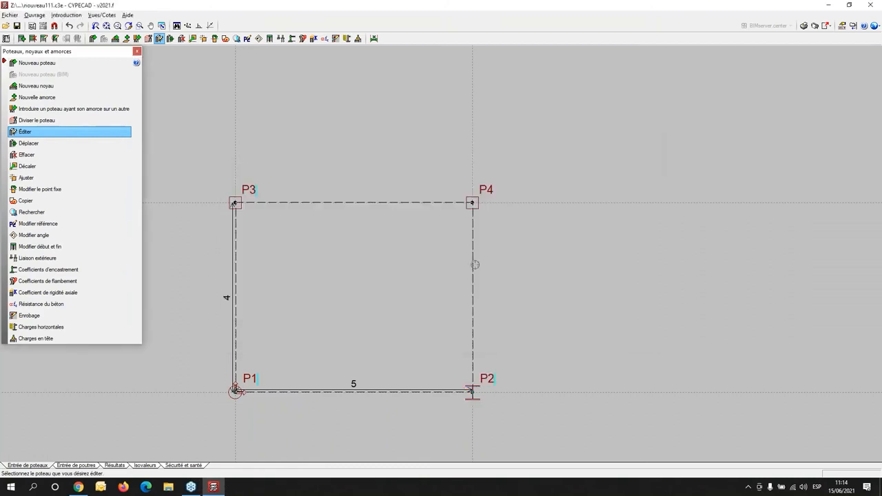
- Extend column P4 by setting its final group to Plancher 2
{"action": "left_click", "coordinate": [475, 195]}
{"action": "left_click", "coordinate": [378, 151]}
{"action": "left_click", "coordinate": [377, 166]}
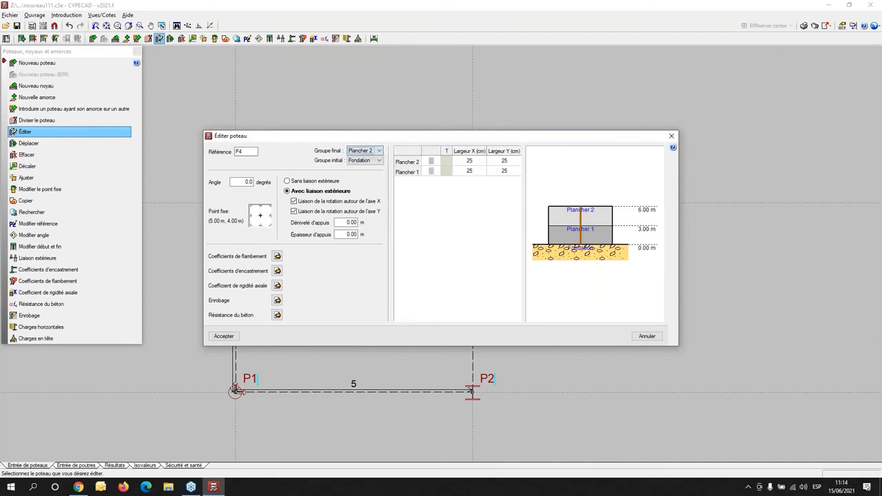
{"action": "left_click", "coordinate": [226, 336]}
{"action": "scroll", "coordinate": [277, 324], "scroll_direction": "down", "scroll_amount": 4}
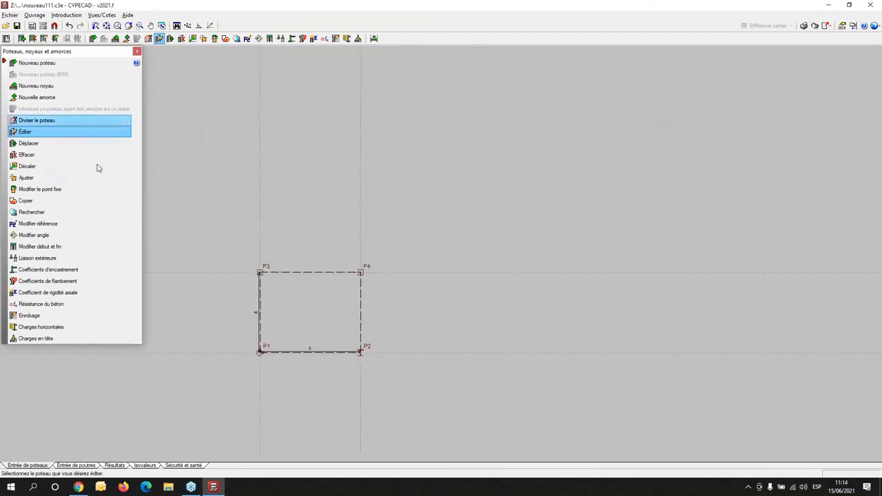
- Add two 30 × 30 cm columns up to Plancher 1: one 5 m beyond P2 on the same line, the other above it aligned with P4
{"action": "left_click", "coordinate": [29, 63]}
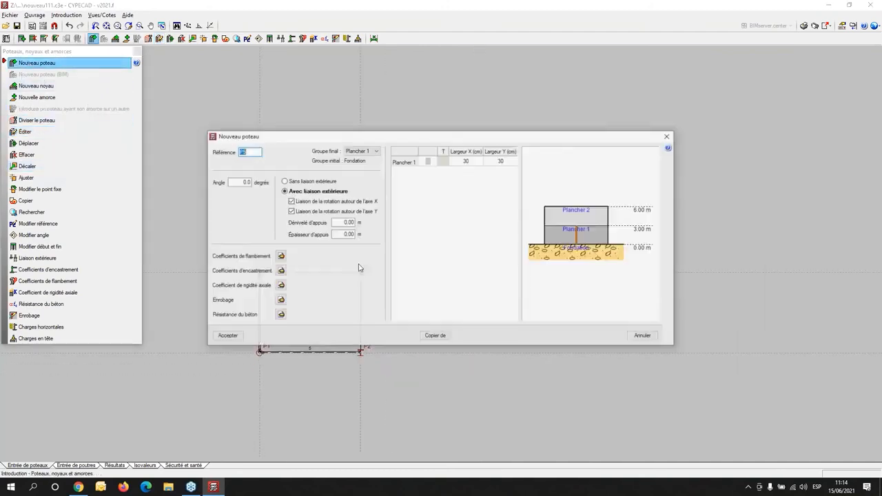
{"action": "left_click", "coordinate": [240, 335]}
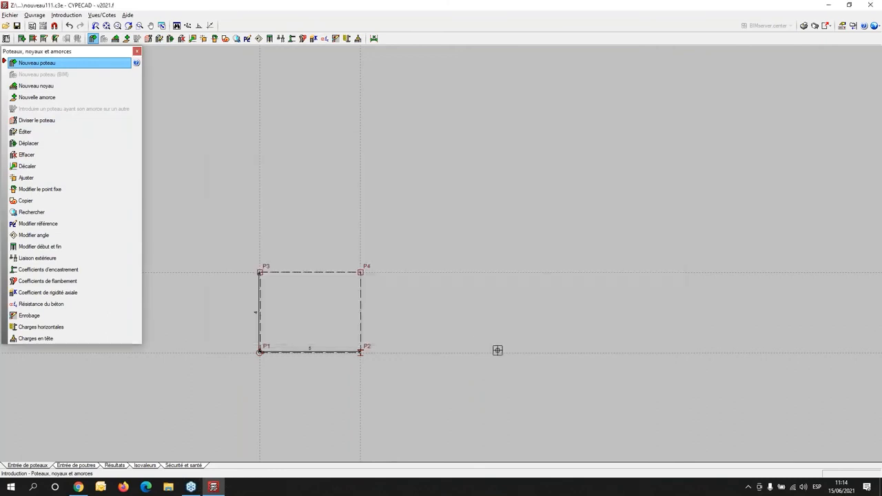
{"action": "type", "text": "5"}
{"action": "key", "text": "Return"}
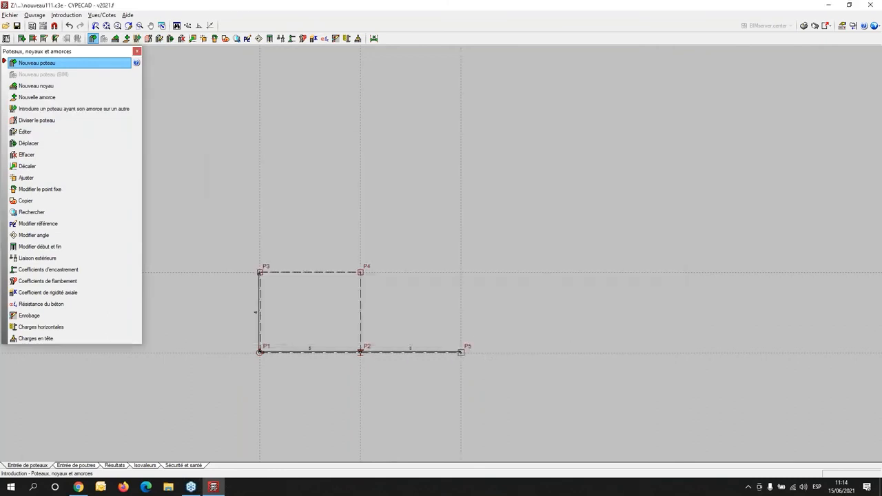
{"action": "left_click", "coordinate": [460, 273]}
{"action": "scroll", "coordinate": [438, 262], "scroll_direction": "up", "scroll_amount": 2}
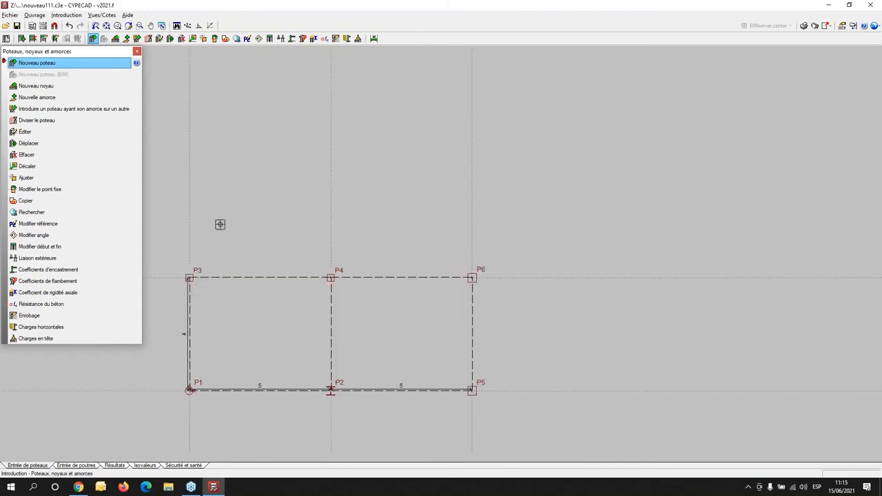
{"action": "right_click", "coordinate": [191, 192]}
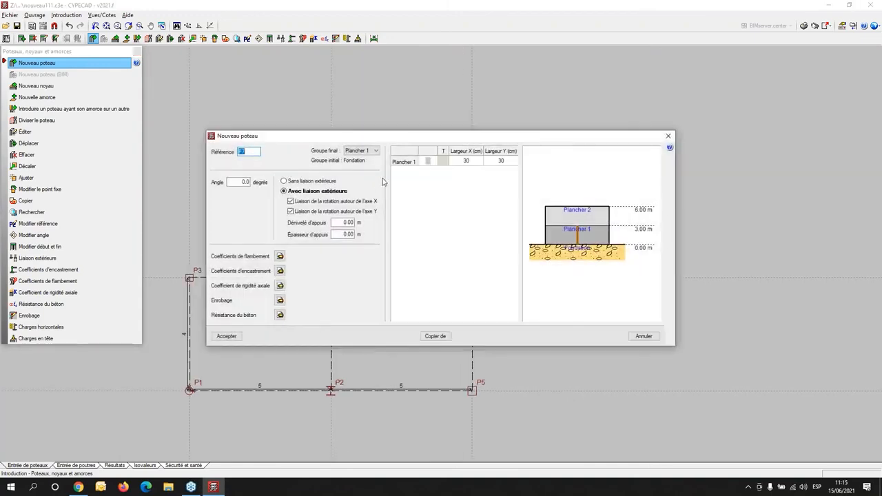
{"action": "left_click", "coordinate": [667, 137]}
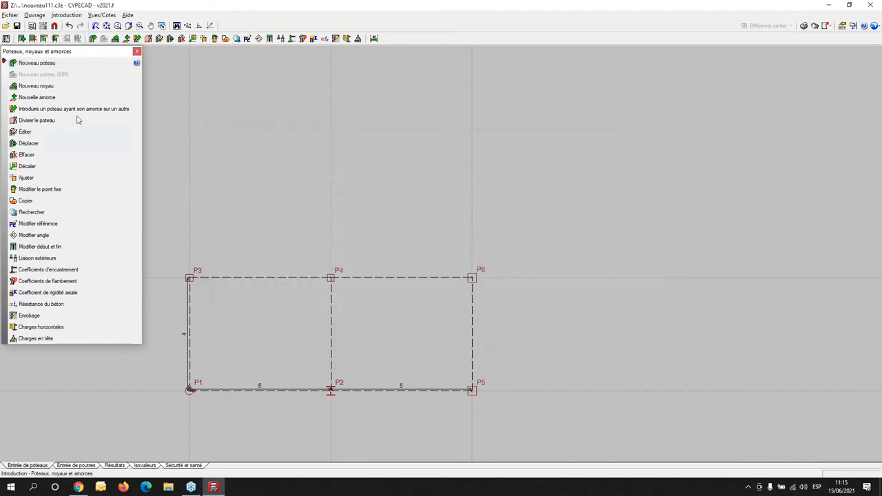
- Set up another new concrete column with a user-defined section, creating a library section with reference T and enlarging its editor
{"action": "left_click", "coordinate": [36, 63]}
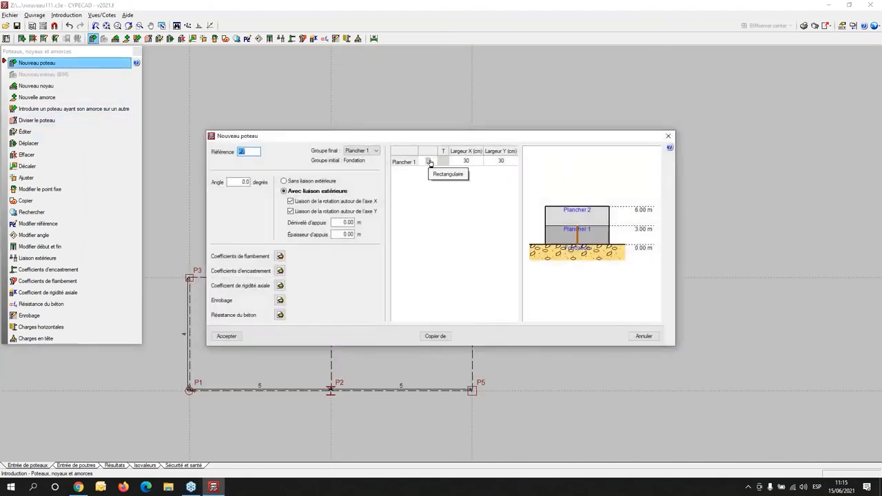
{"action": "left_click", "coordinate": [430, 161]}
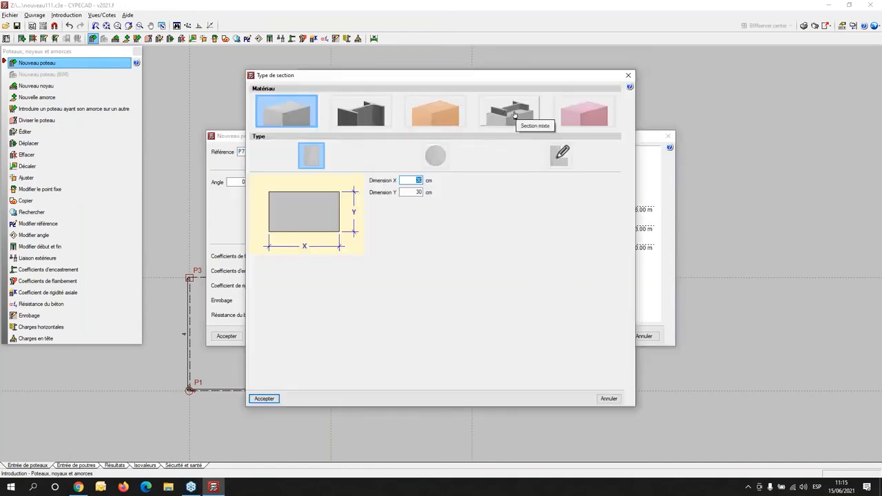
{"action": "left_click", "coordinate": [562, 155]}
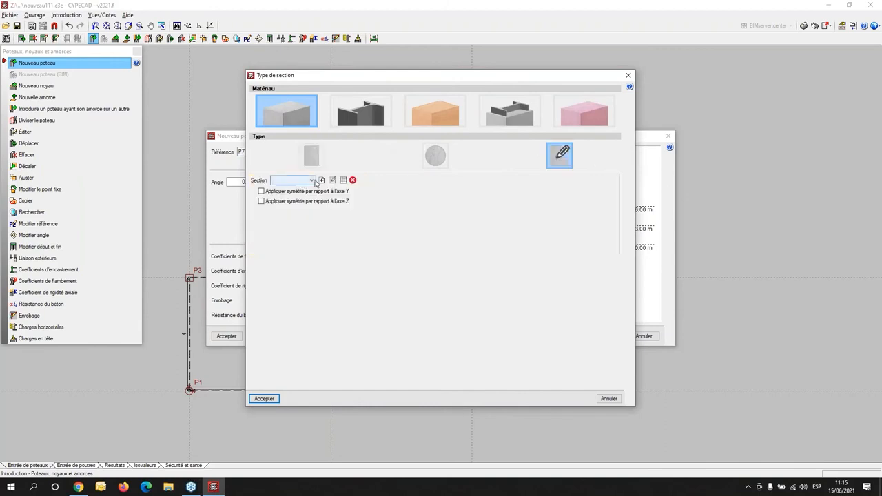
{"action": "left_click", "coordinate": [343, 180]}
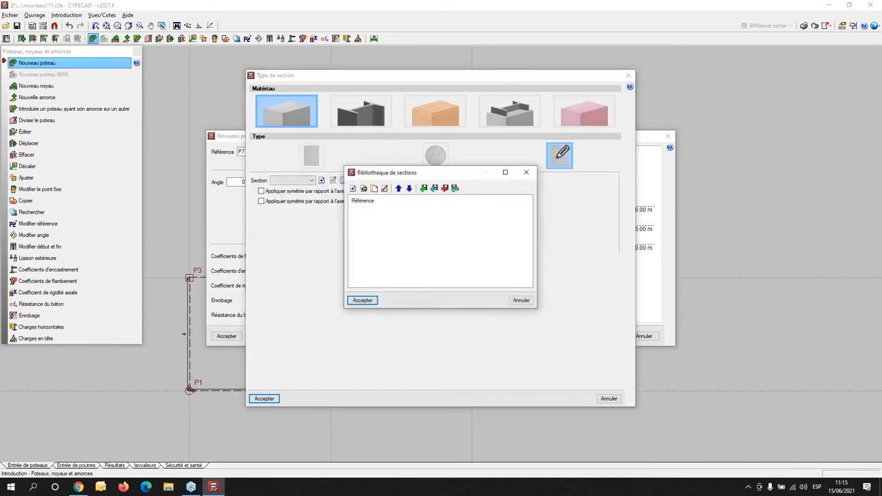
{"action": "left_click", "coordinate": [526, 173]}
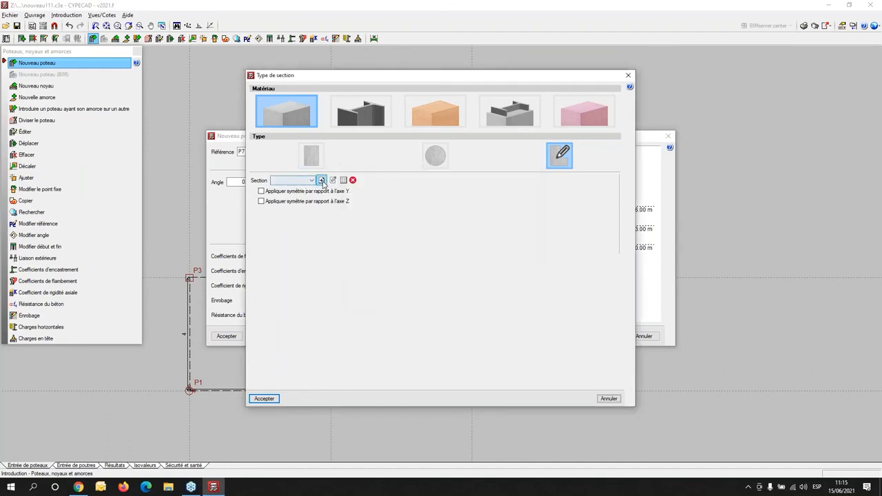
{"action": "left_click", "coordinate": [321, 180]}
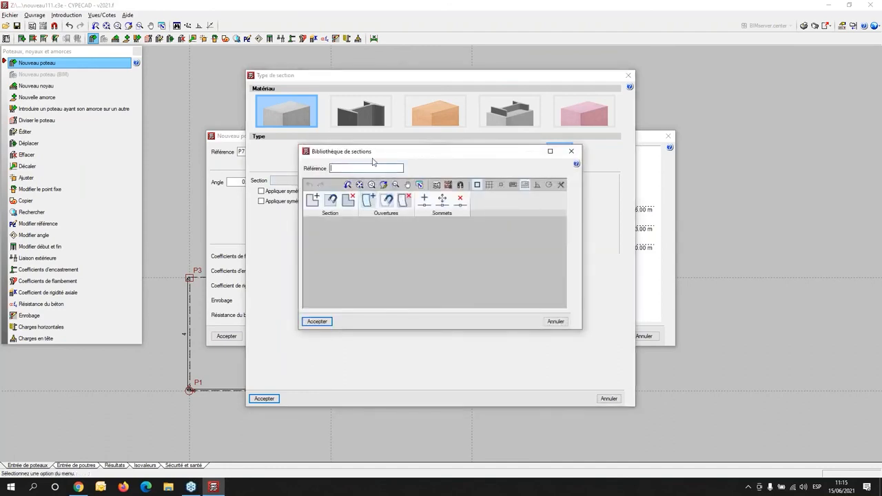
{"action": "left_click", "coordinate": [313, 204]}
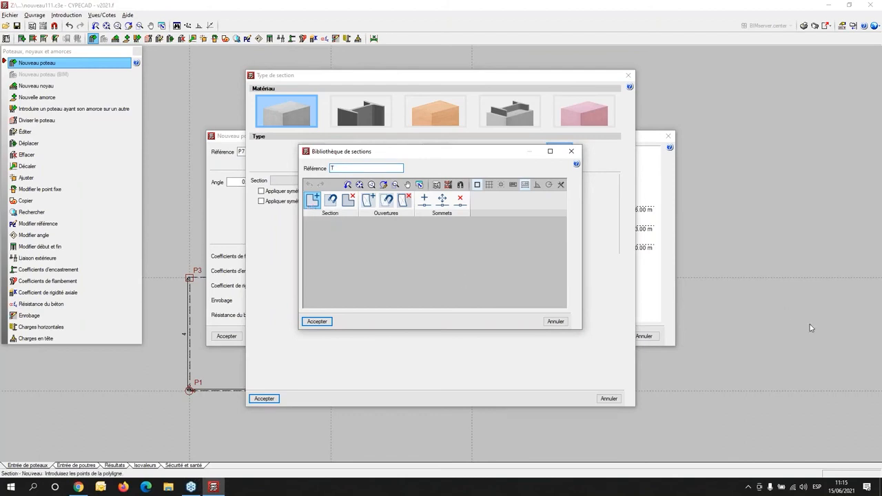
{"action": "left_click", "coordinate": [551, 152]}
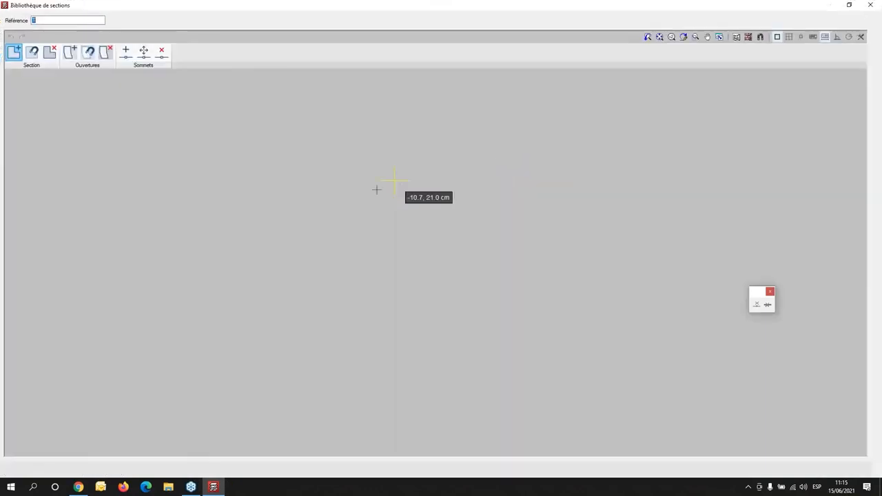
- Display the grid in the section editor and enable snapping to its points
{"action": "left_click", "coordinate": [274, 216]}
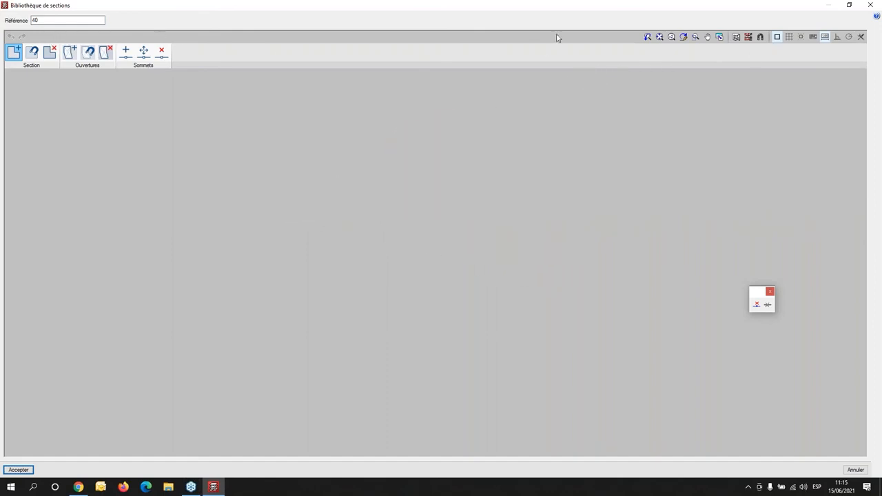
{"action": "left_click", "coordinate": [95, 19]}
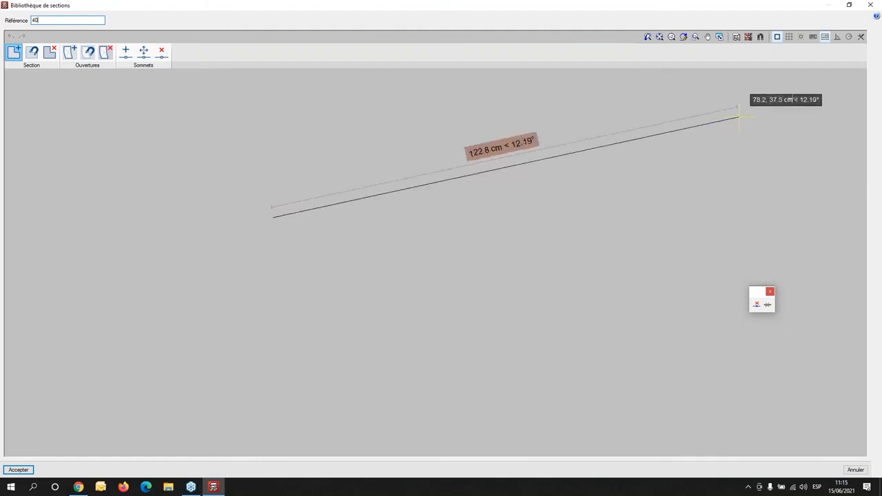
{"action": "left_click", "coordinate": [791, 37]}
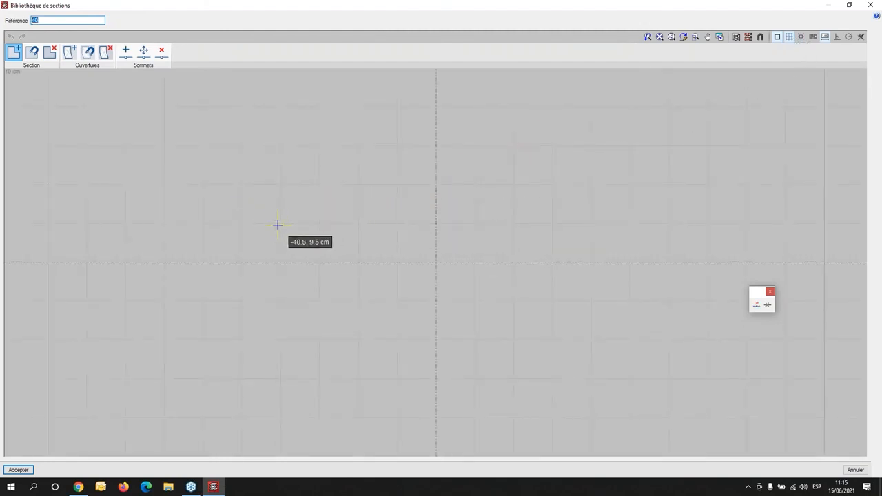
{"action": "left_click", "coordinate": [802, 38]}
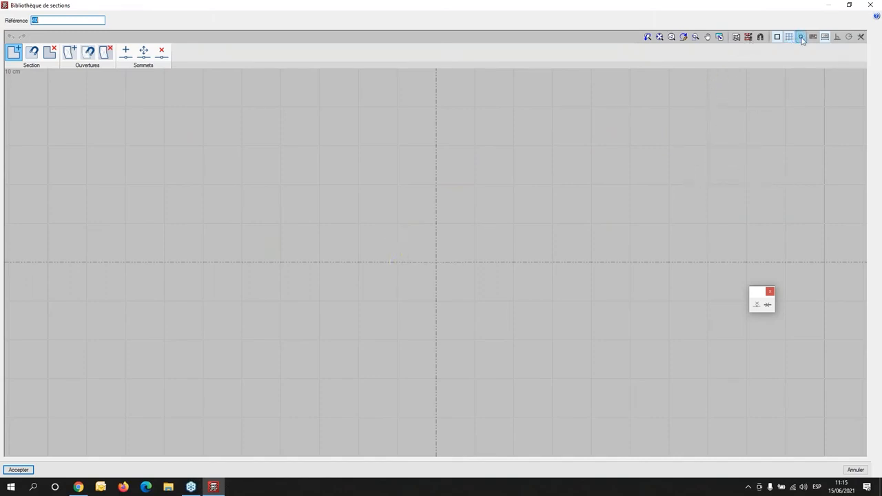
- Draw the T section's flange from -30, 20 cm: 40 cm at 0°, 20 cm at 270° and 10 cm at 180°
{"action": "middle_click_drag", "start_coordinate": [389, 261], "coordinate": [268, 256]}
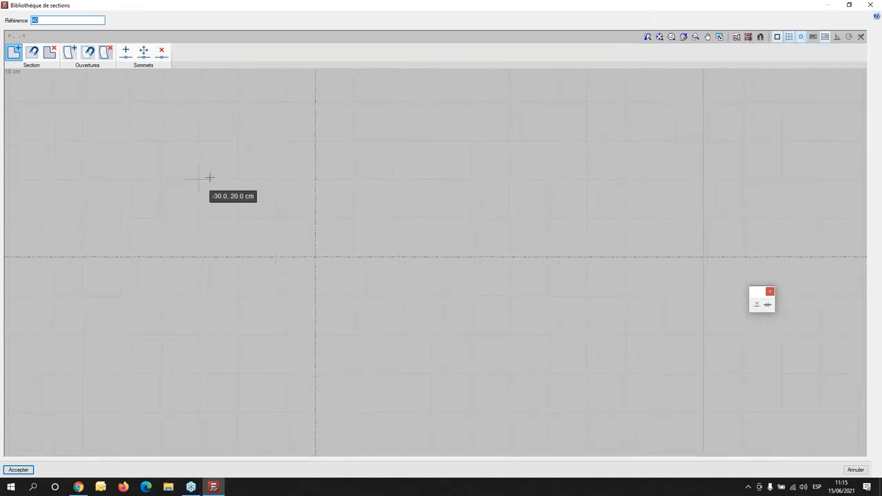
{"action": "left_click", "coordinate": [199, 180]}
{"action": "left_click", "coordinate": [354, 179]}
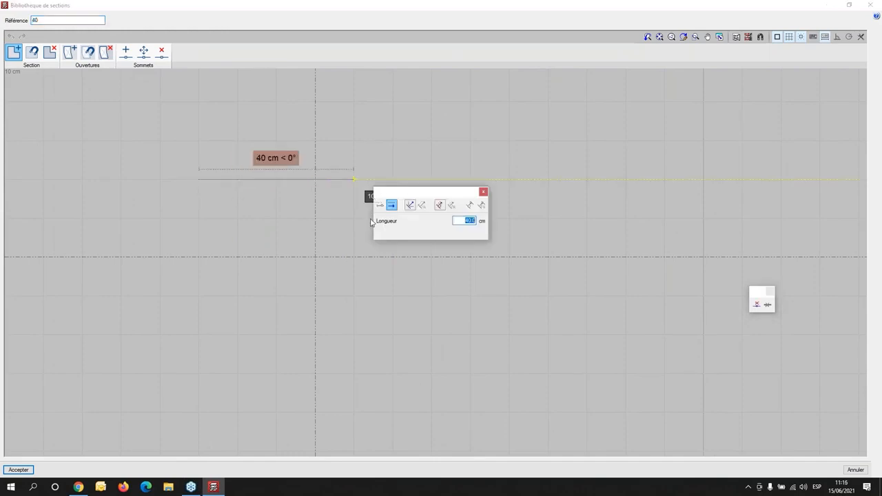
{"action": "key", "text": "Return"}
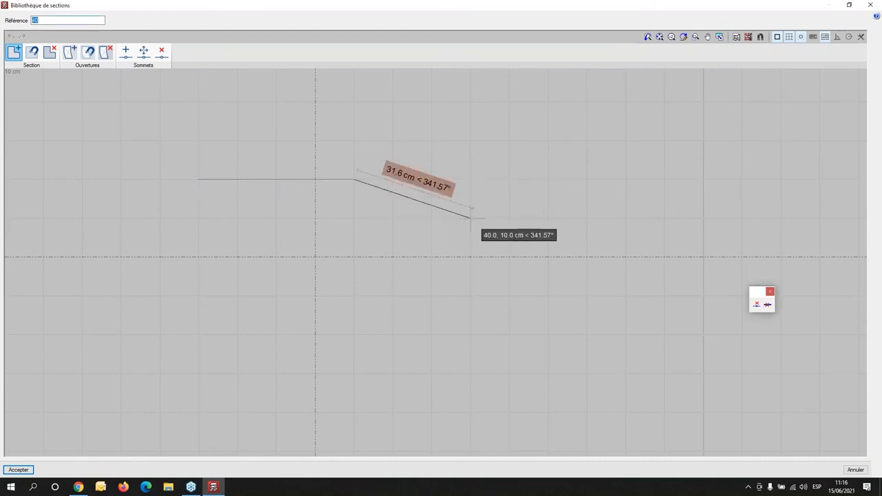
{"action": "left_click", "coordinate": [353, 259]}
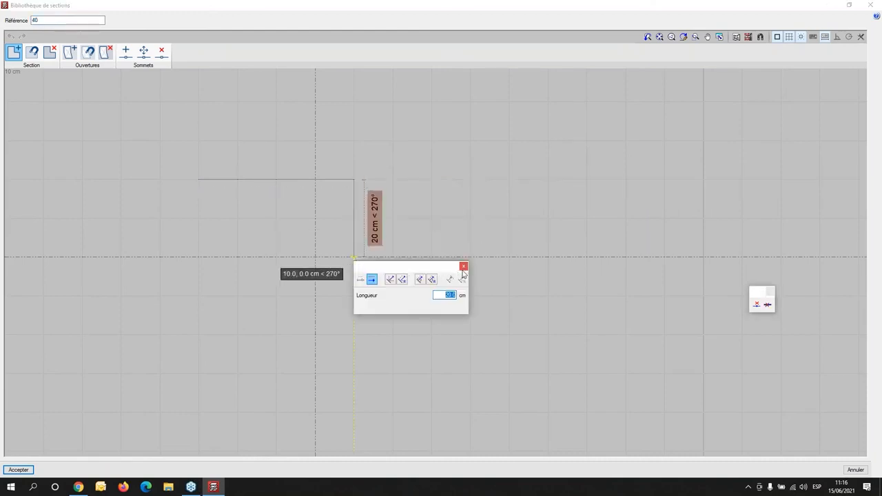
{"action": "key", "text": "Return"}
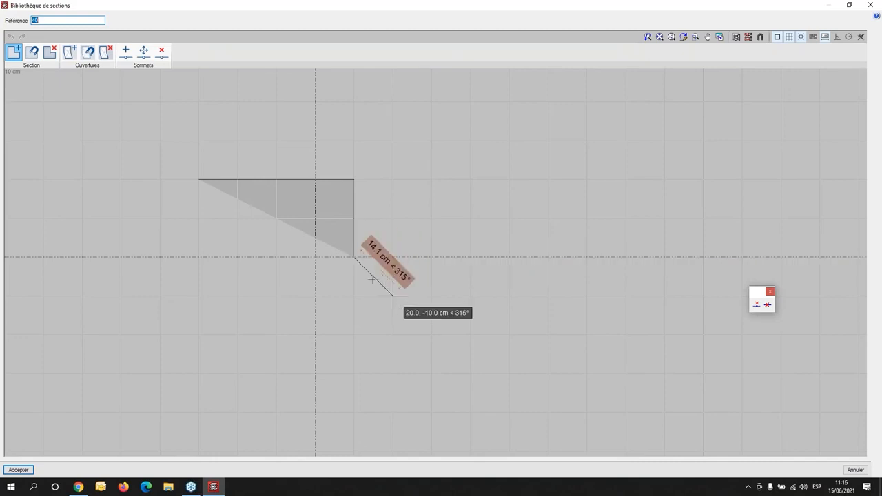
{"action": "left_click", "coordinate": [315, 257]}
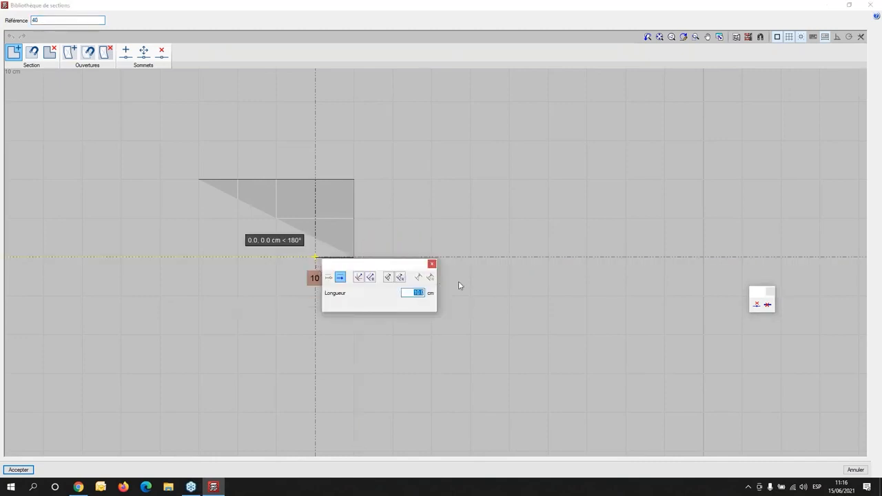
{"action": "key", "text": "Return"}
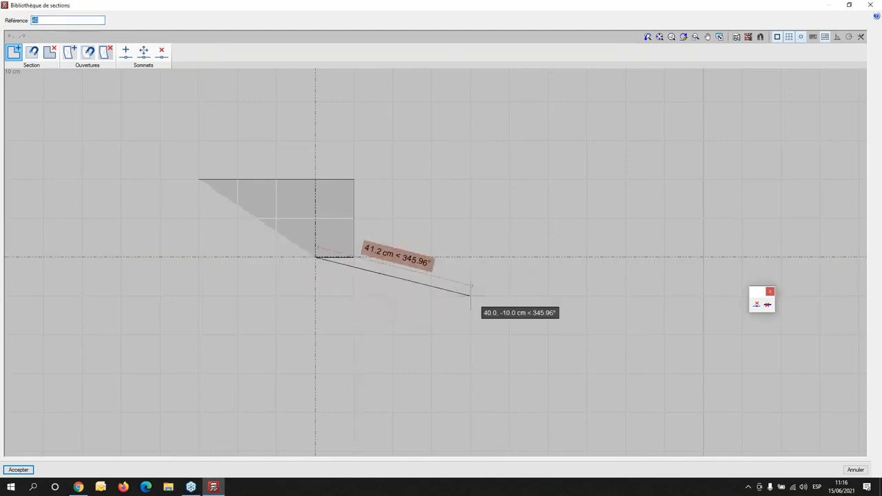
- Complete the T outline with 10 cm at 270°, 20 cm at 180°, 10 cm at 90° and 10 cm at 180°, closing at the start point
{"action": "left_click", "coordinate": [308, 299]}
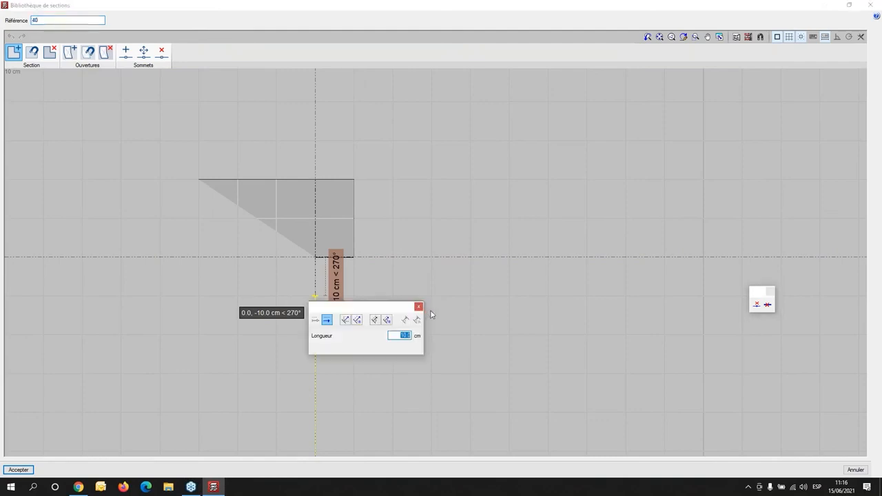
{"action": "key", "text": "Return"}
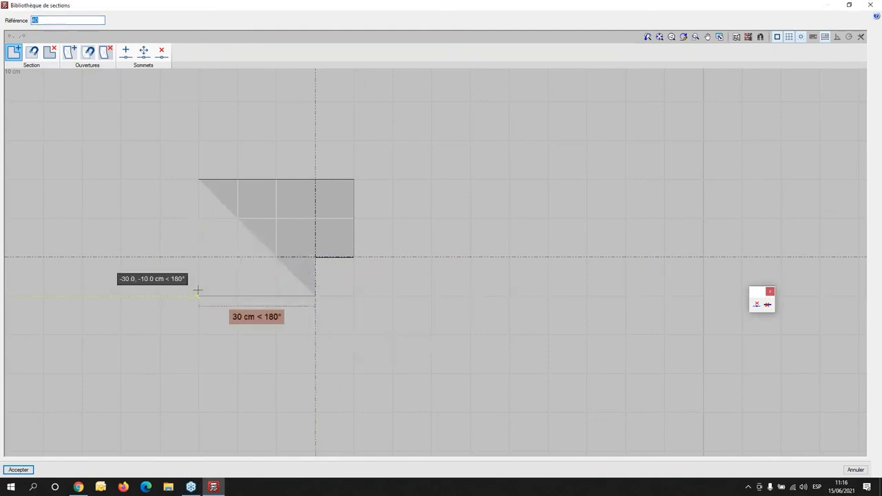
{"action": "left_click", "coordinate": [229, 293]}
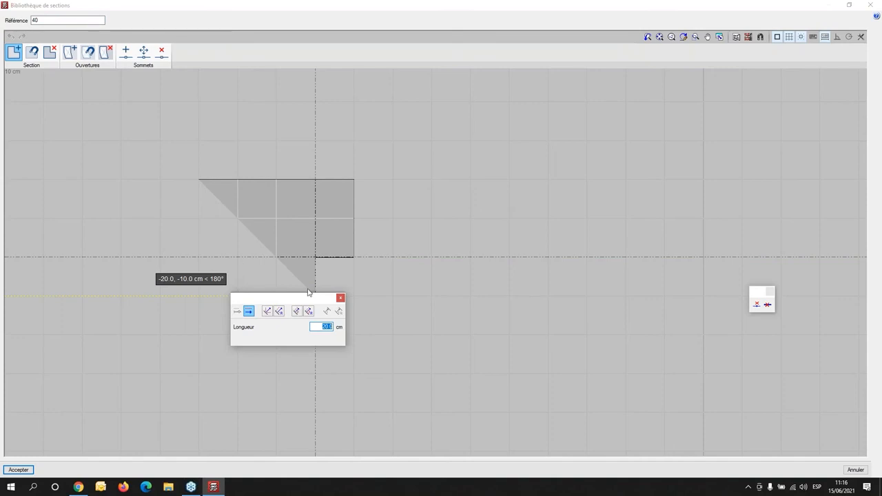
{"action": "key", "text": "Return"}
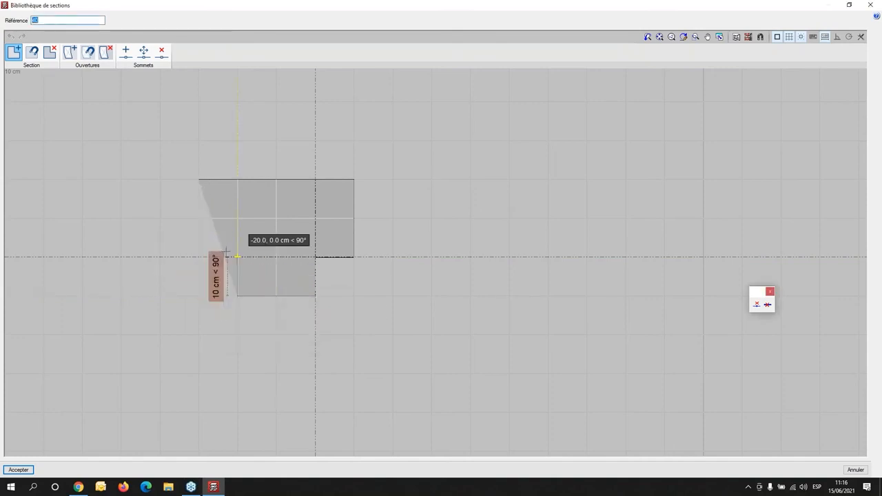
{"action": "left_click", "coordinate": [226, 253]}
{"action": "key", "text": "Return"}
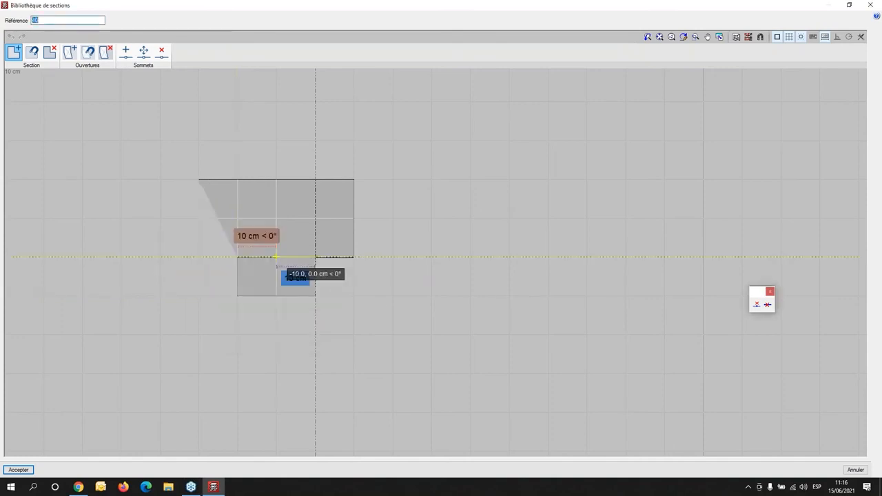
{"action": "left_click", "coordinate": [202, 257]}
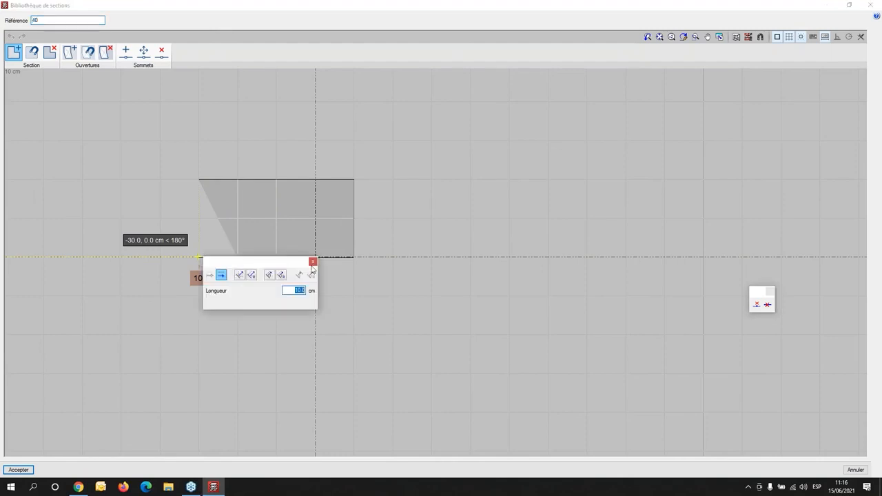
{"action": "key", "text": "Return"}
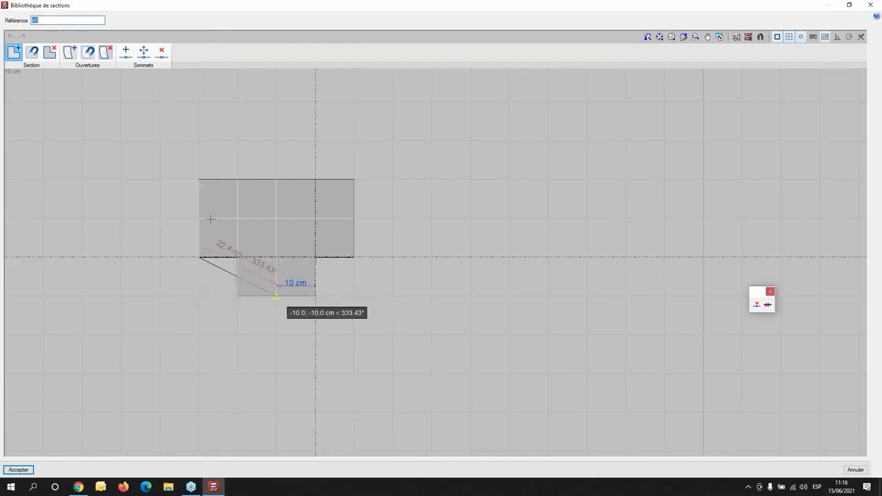
{"action": "left_click", "coordinate": [198, 181]}
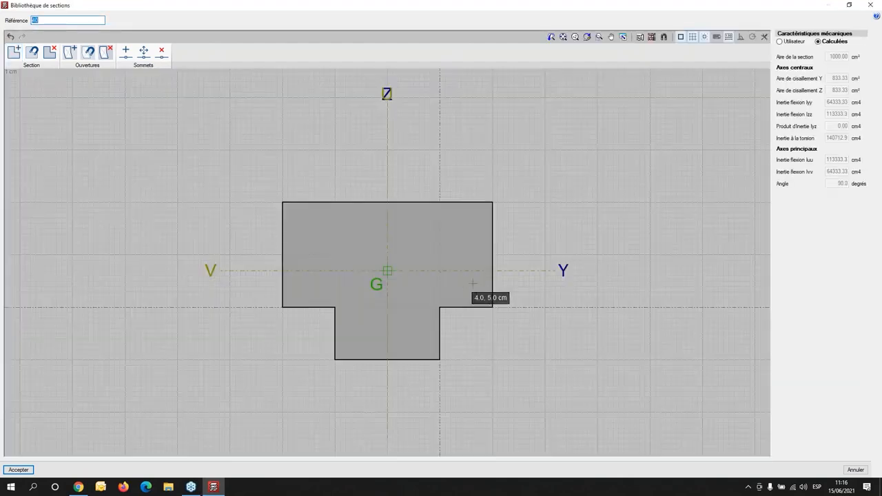
{"action": "middle_click_drag", "start_coordinate": [445, 282], "coordinate": [372, 253]}
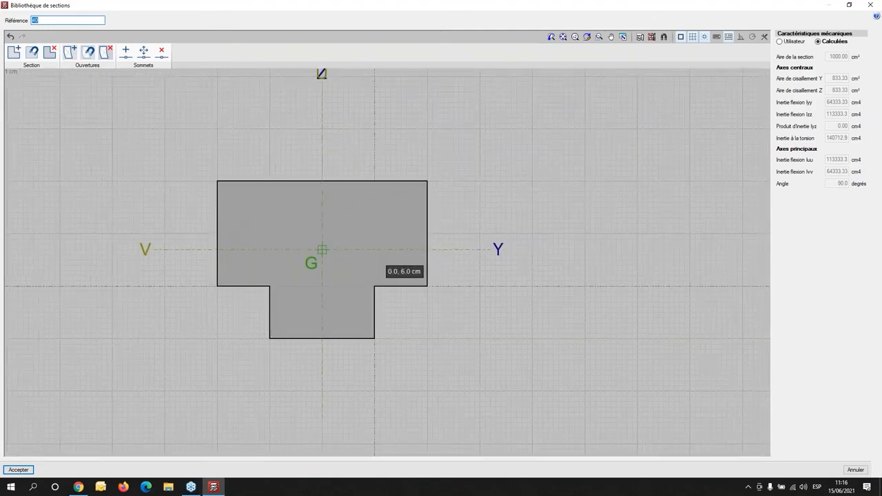
- Accept the T section with reference 40, enable its reinforcement and start a new longitudinal bar layout
{"action": "left_click", "coordinate": [11, 472]}
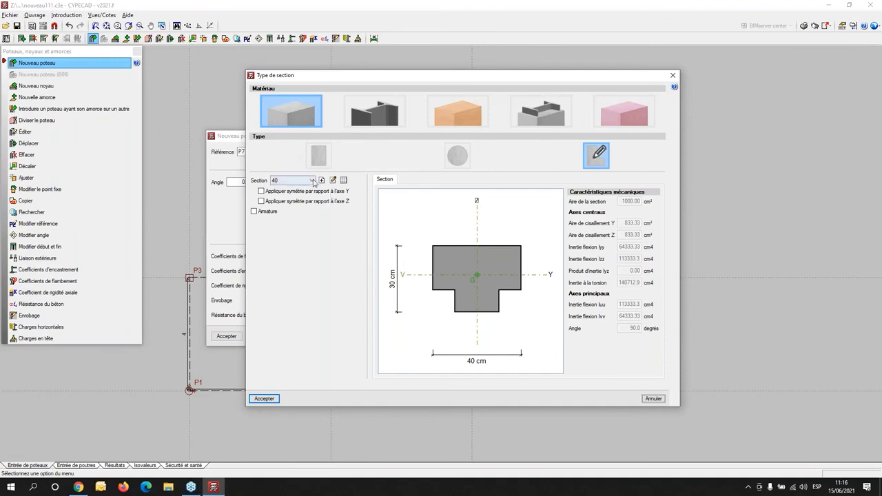
{"action": "left_click", "coordinate": [253, 211]}
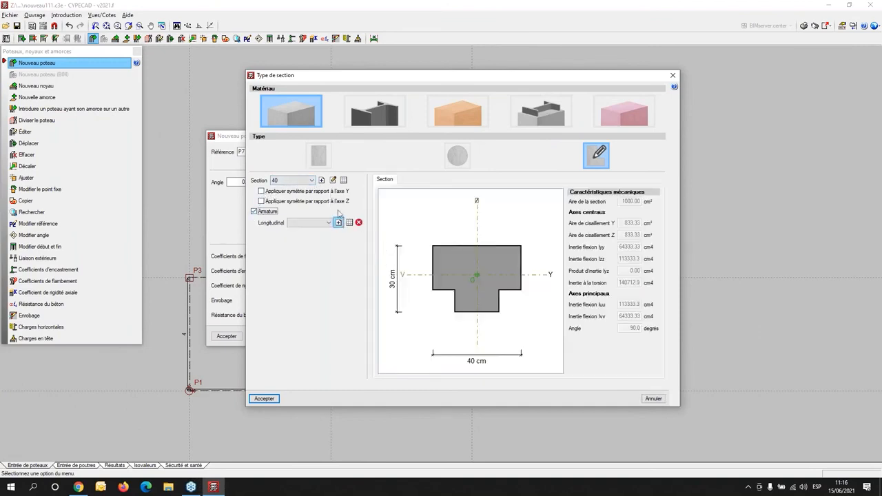
{"action": "left_click", "coordinate": [337, 223]}
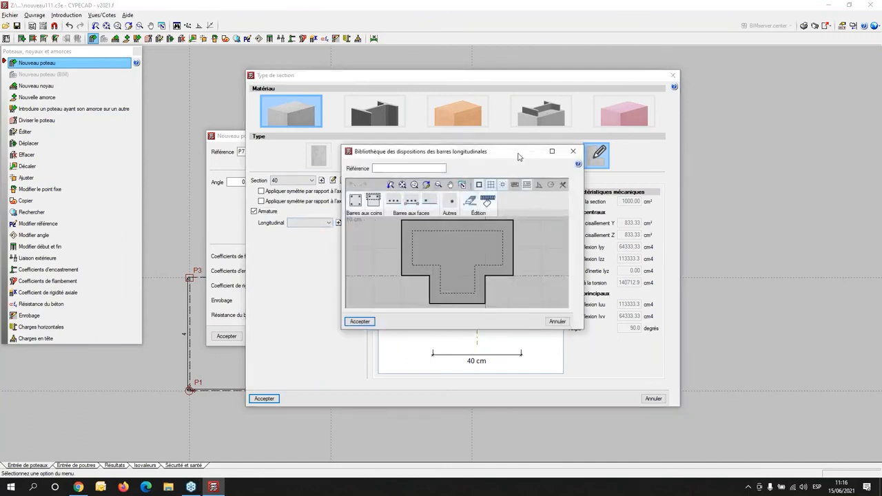
- Name the longitudinal layout Arm 40 and place a single bar at every corner, keeping the label Coin
{"action": "left_click", "coordinate": [405, 167]}
{"action": "type", "text": "Arm 40"}
{"action": "left_click", "coordinate": [355, 200]}
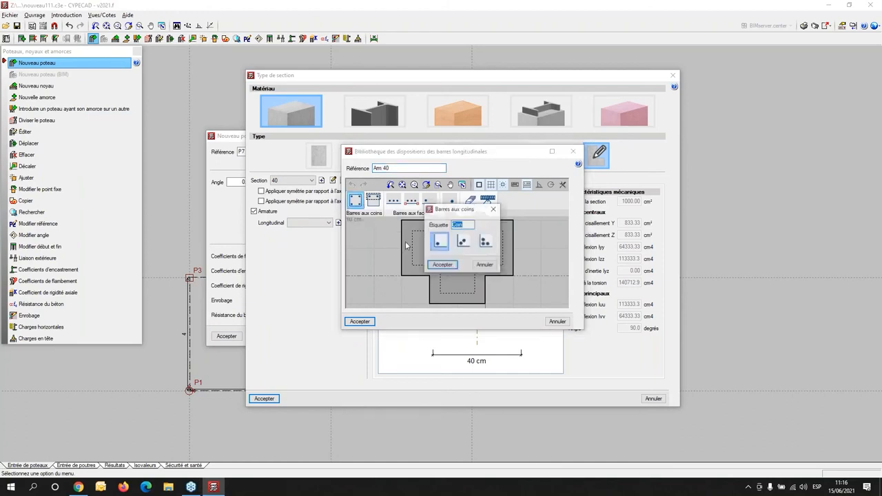
{"action": "left_click", "coordinate": [444, 265]}
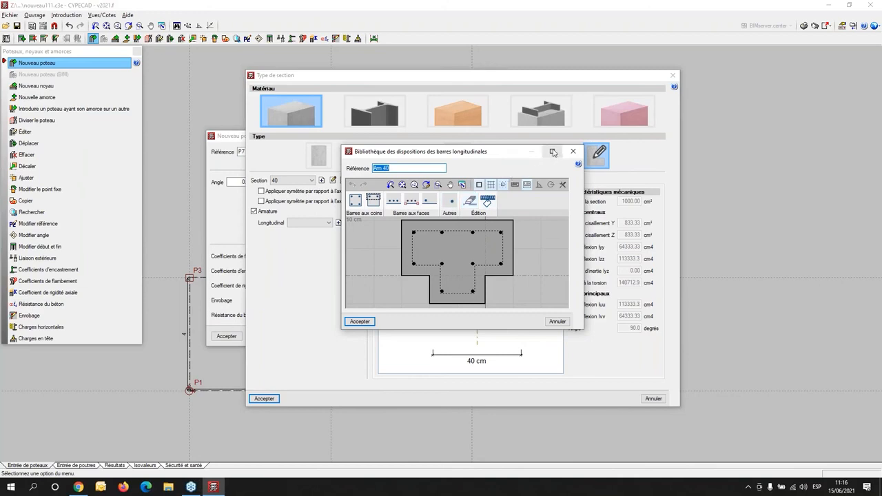
{"action": "left_click", "coordinate": [359, 321]}
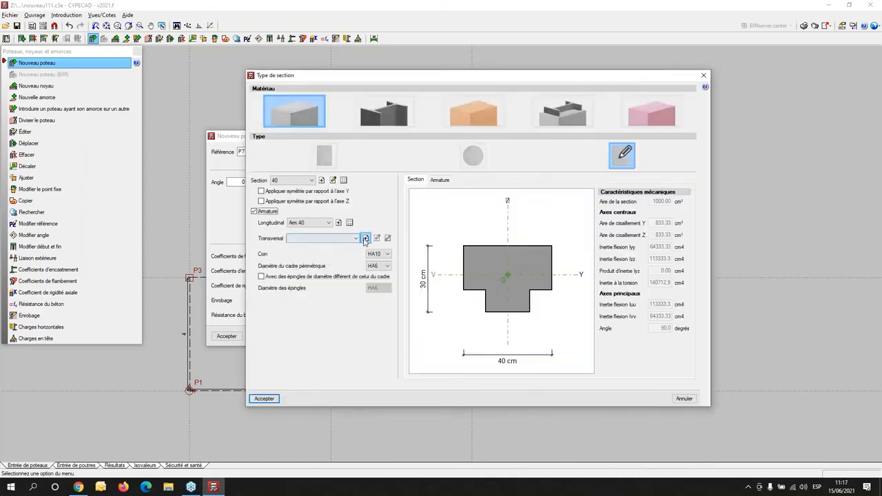
- Create the transverse layout 1ét with closed stirrups around the outer flange bars and the web bars
{"action": "left_click", "coordinate": [365, 238]}
{"action": "left_click", "coordinate": [371, 197]}
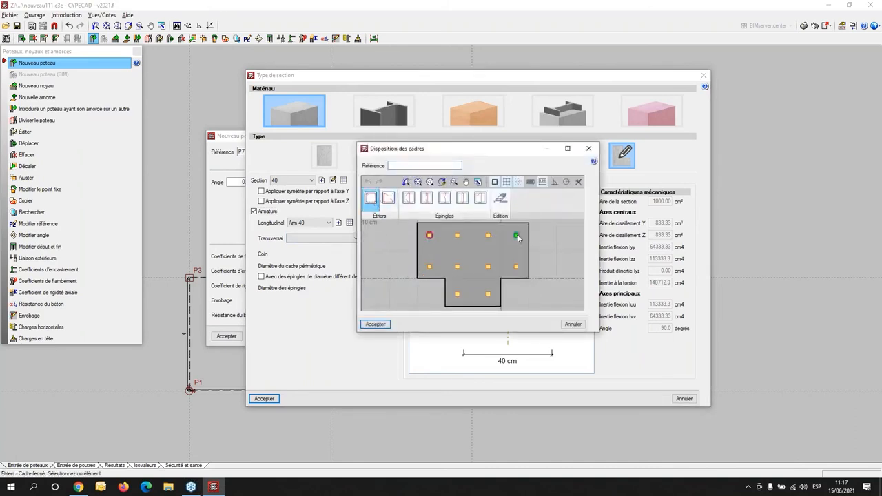
{"action": "left_click", "coordinate": [429, 267]}
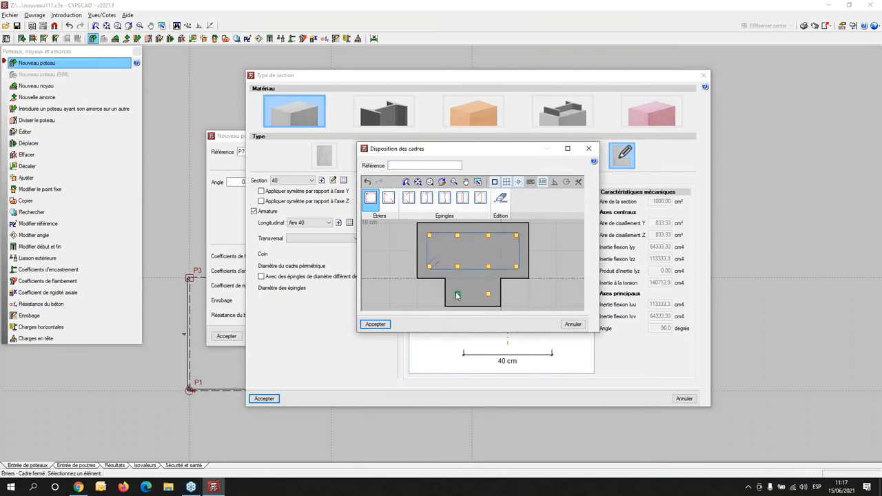
{"action": "left_click", "coordinate": [457, 235]}
{"action": "left_click", "coordinate": [375, 324]}
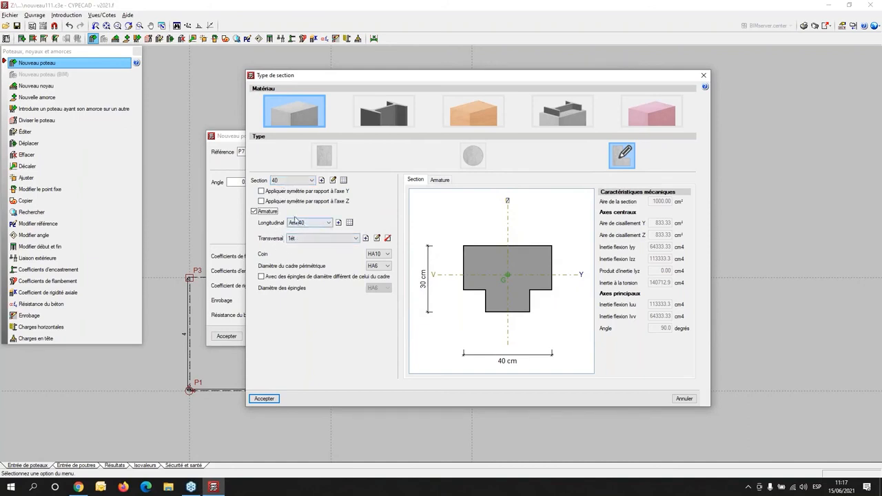
- Select the 1ét transverse layout for the T section and confirm the section and new column settings
{"action": "left_click", "coordinate": [298, 239]}
{"action": "left_click", "coordinate": [302, 255]}
{"action": "left_click", "coordinate": [274, 404]}
{"action": "left_click", "coordinate": [229, 338]}
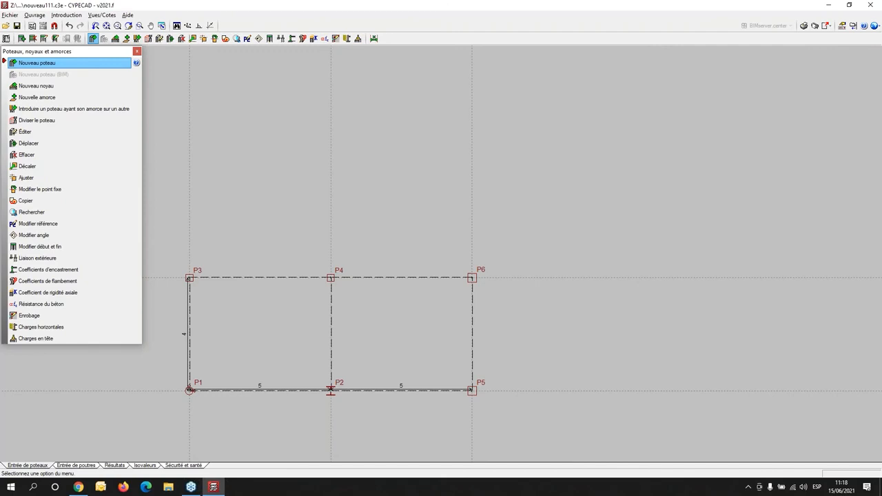
- Place the T-shaped column above P3 at coordinates X 0, Y 8
{"action": "key", "text": "0"}
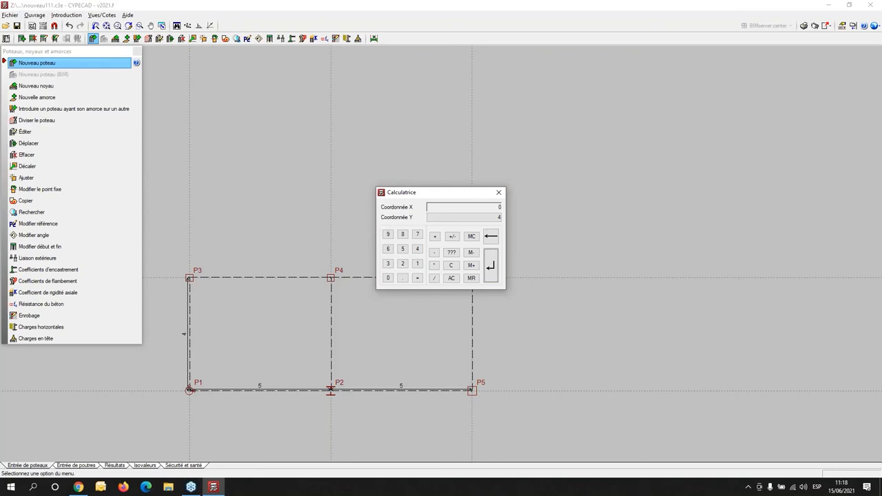
{"action": "left_click", "coordinate": [464, 217]}
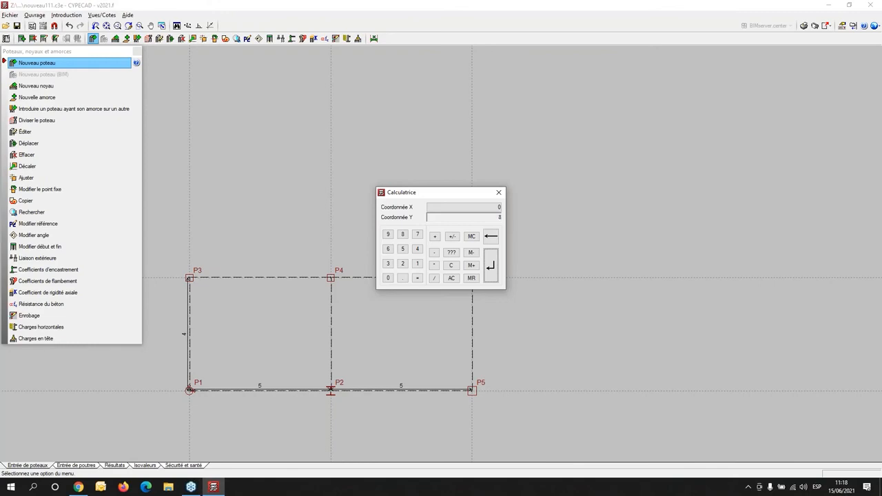
{"action": "key", "text": "Return"}
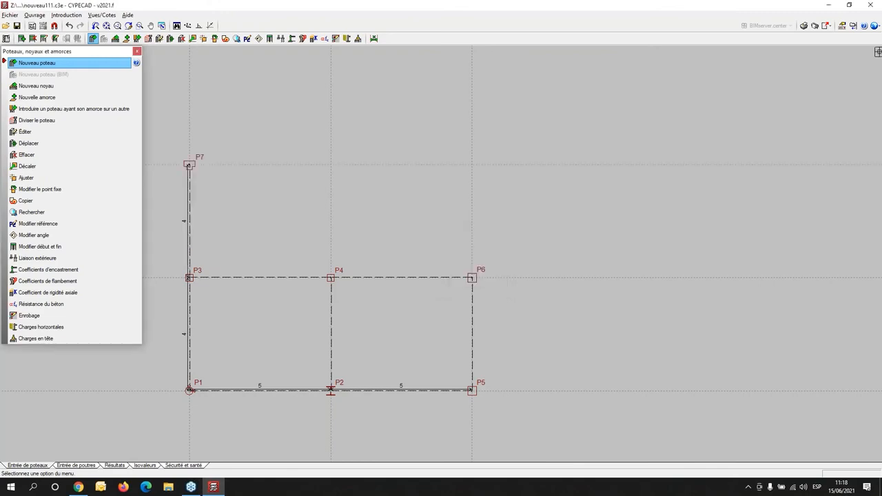
- Place a second T-shaped column above P4 at coordinates X 5, Y 8
{"action": "scroll", "coordinate": [200, 172], "scroll_direction": "up", "scroll_amount": 2}
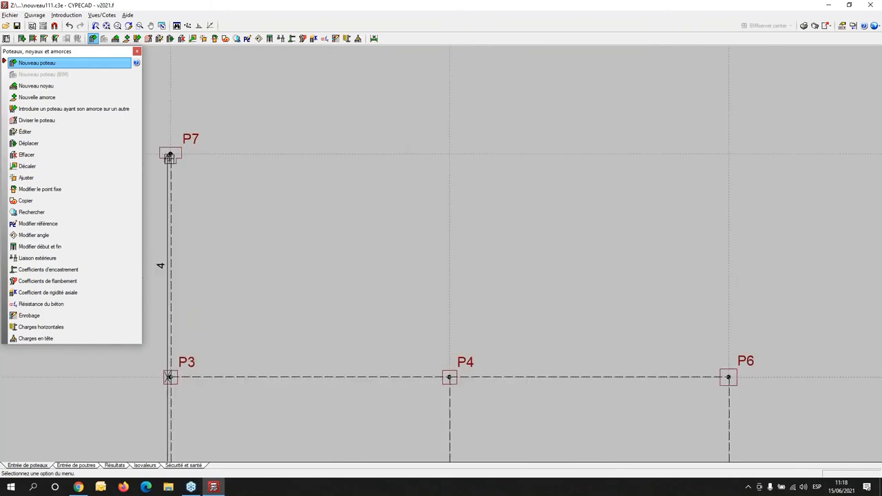
{"action": "scroll", "coordinate": [373, 262], "scroll_direction": "down", "scroll_amount": 2}
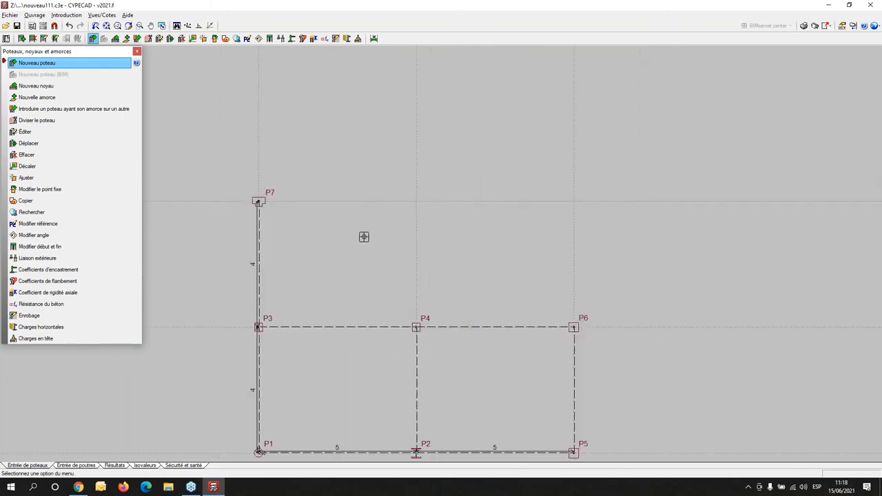
{"action": "scroll", "coordinate": [414, 199], "scroll_direction": "up", "scroll_amount": 1}
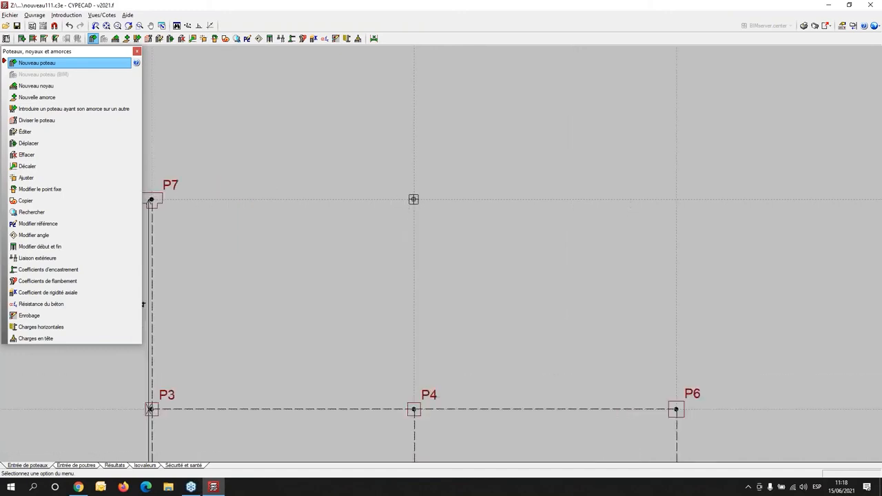
{"action": "scroll", "coordinate": [422, 207], "scroll_direction": "down", "scroll_amount": 2}
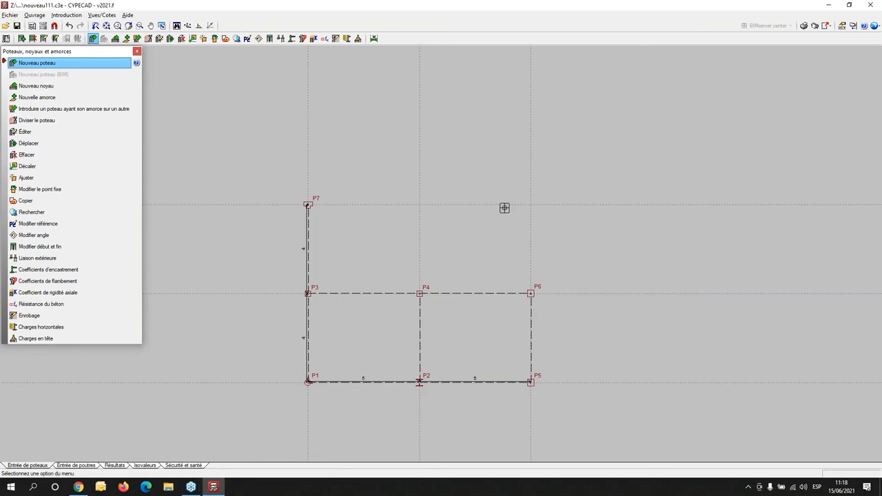
{"action": "type", "text": "5"}
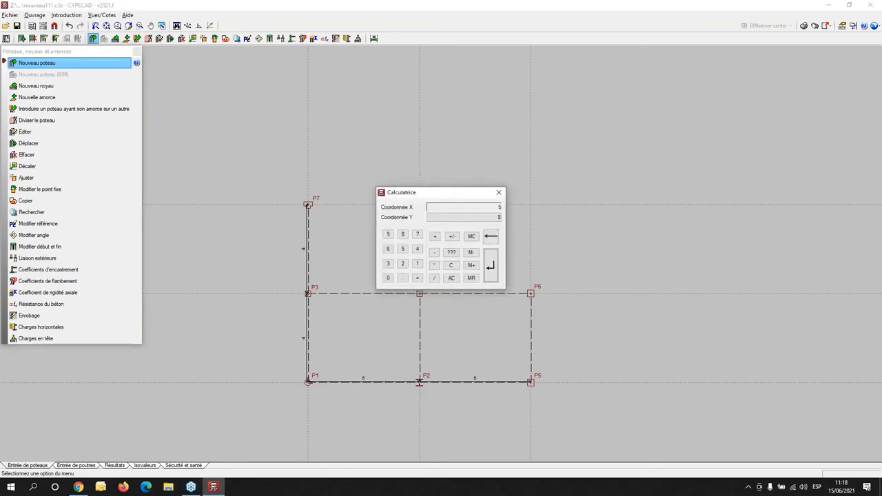
{"action": "key", "text": "Return"}
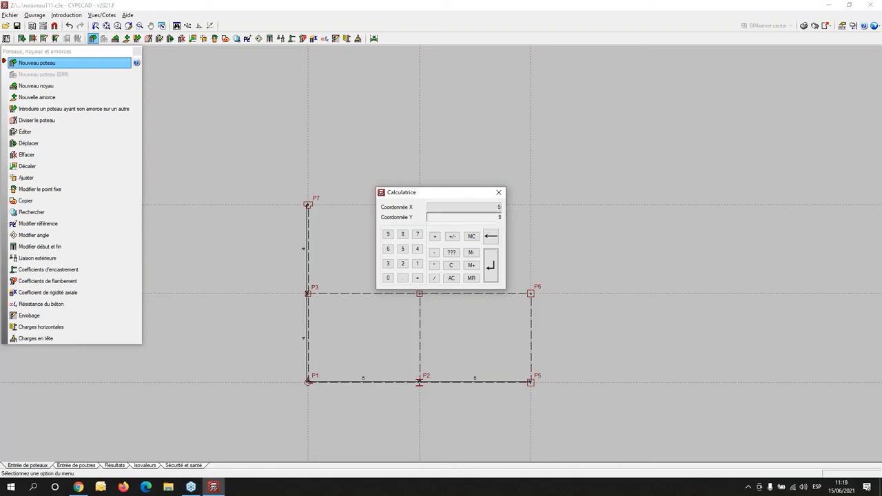
{"action": "key", "text": "Return"}
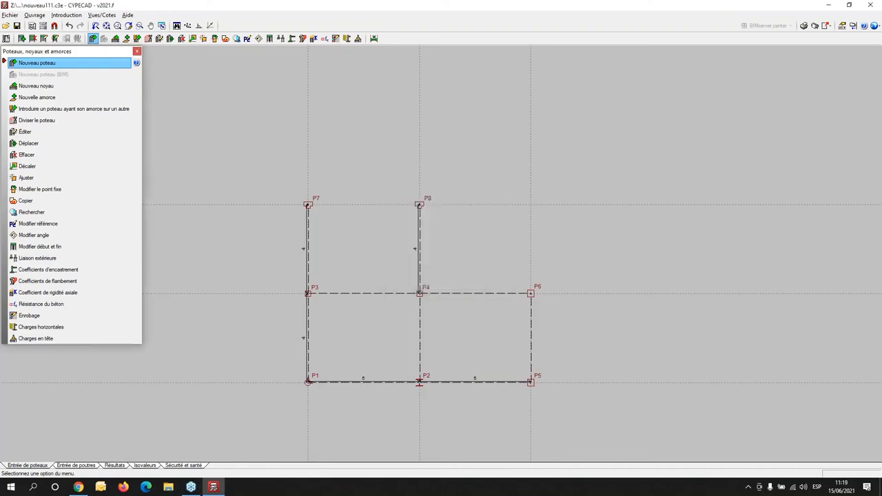
- Switch to beam entry, let the software redo the beam junctions with the new columns, and view the foundation plan and its commands
{"action": "scroll", "coordinate": [412, 205], "scroll_direction": "up", "scroll_amount": 2}
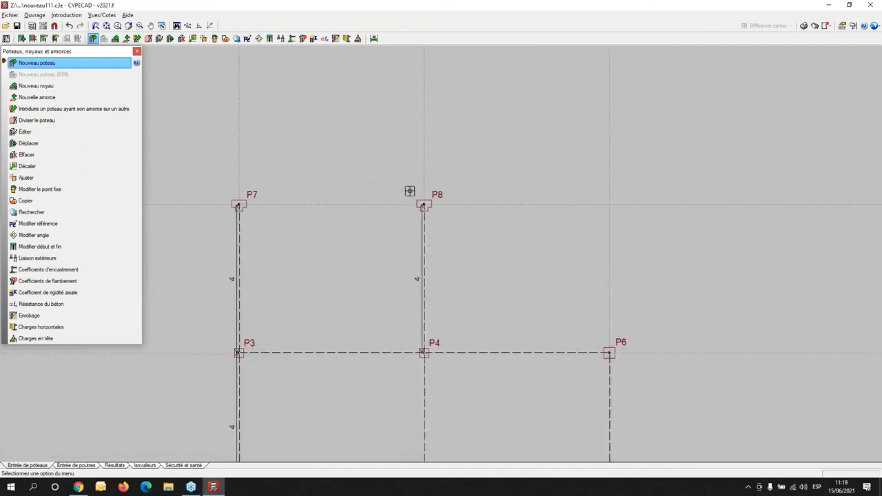
{"action": "middle_click_drag", "start_coordinate": [392, 337], "coordinate": [403, 203]}
{"action": "left_click", "coordinate": [76, 466]}
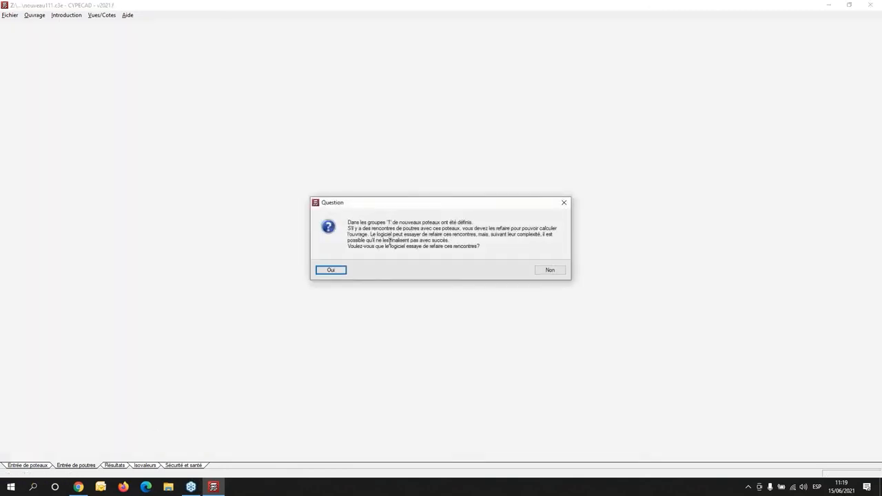
{"action": "left_click", "coordinate": [339, 270]}
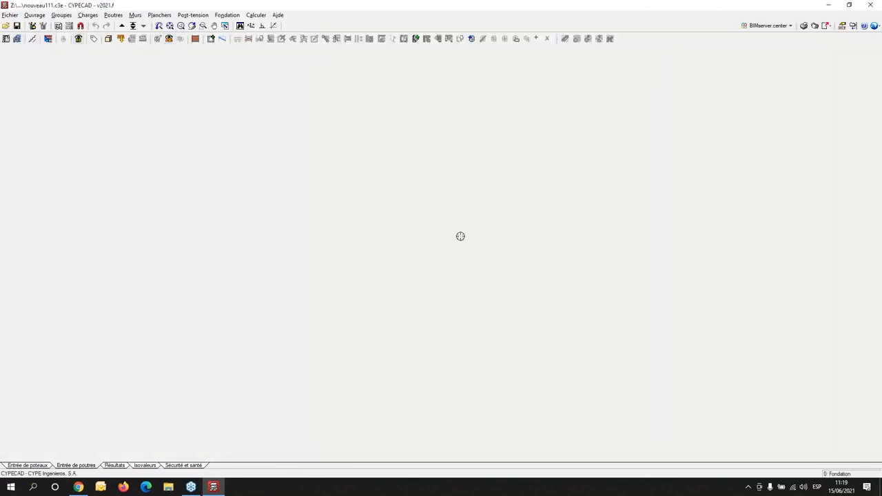
{"action": "scroll", "coordinate": [477, 262], "scroll_direction": "down", "scroll_amount": 2}
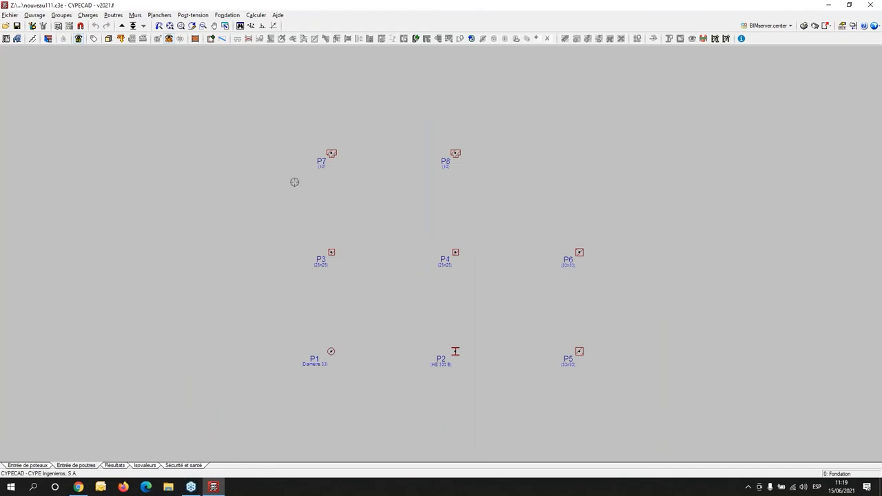
{"action": "left_click", "coordinate": [227, 15]}
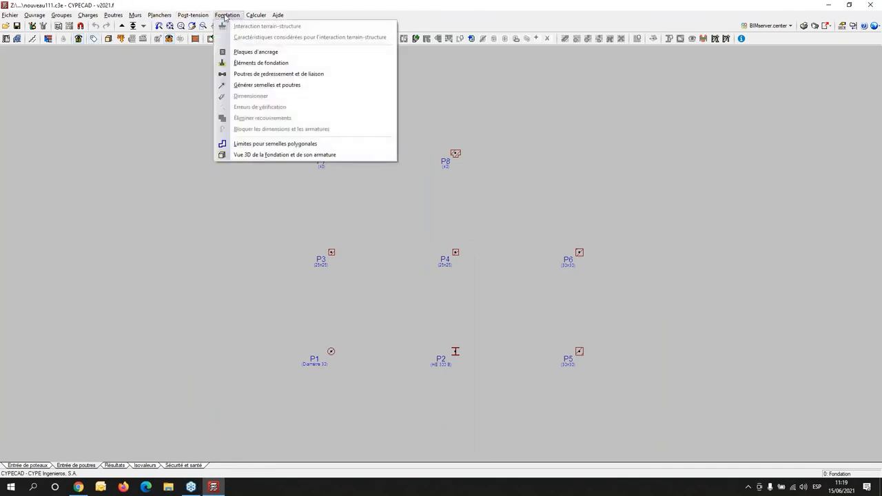
- Open column P7 for editing in column entry and read the contextual help on the Sans liaison extérieure option
{"action": "left_click", "coordinate": [21, 466]}
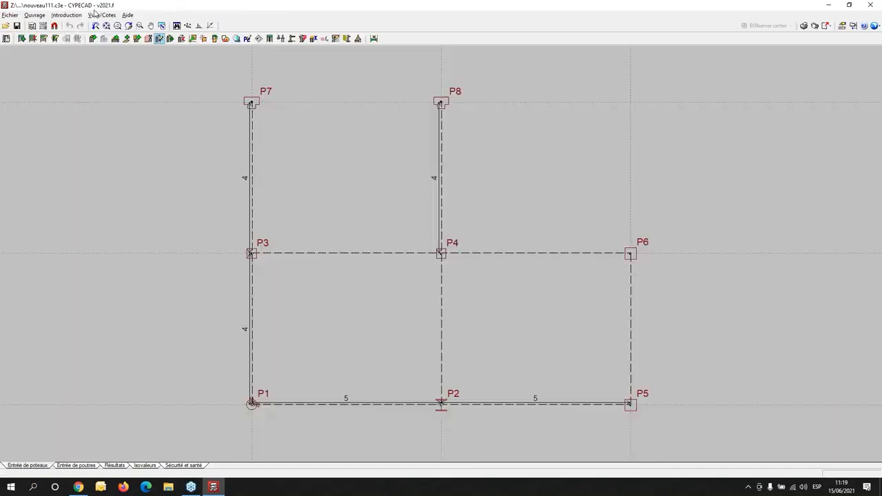
{"action": "left_click", "coordinate": [66, 14]}
{"action": "left_click", "coordinate": [88, 36]}
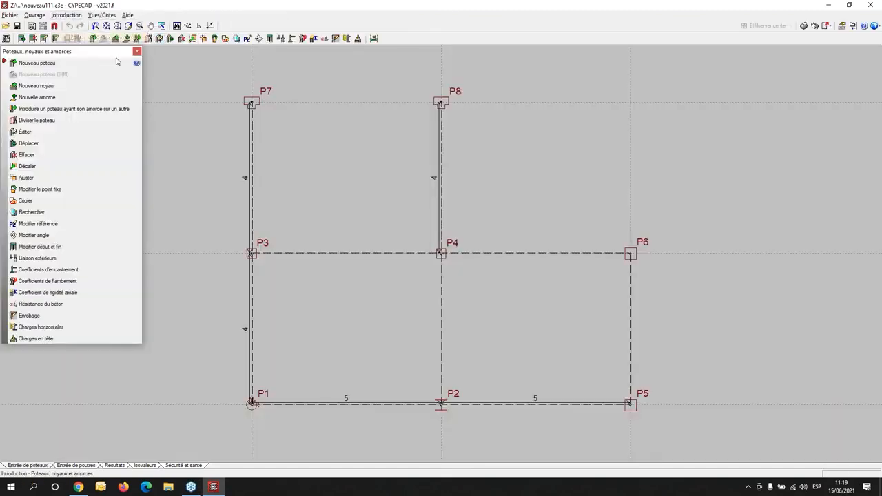
{"action": "left_click", "coordinate": [27, 132]}
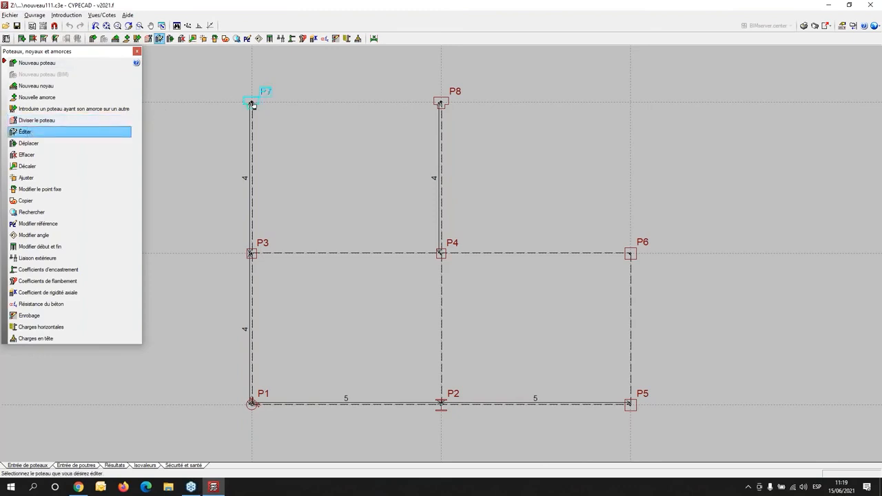
{"action": "left_click", "coordinate": [252, 104]}
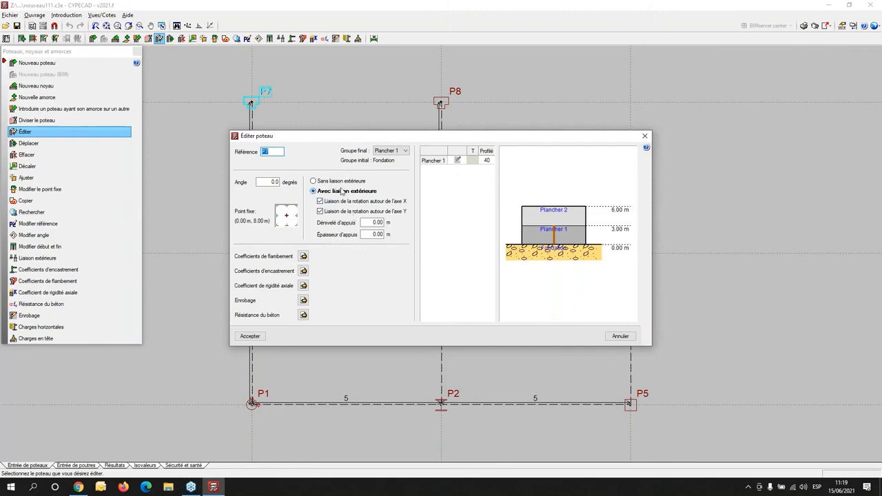
{"action": "left_click", "coordinate": [646, 149]}
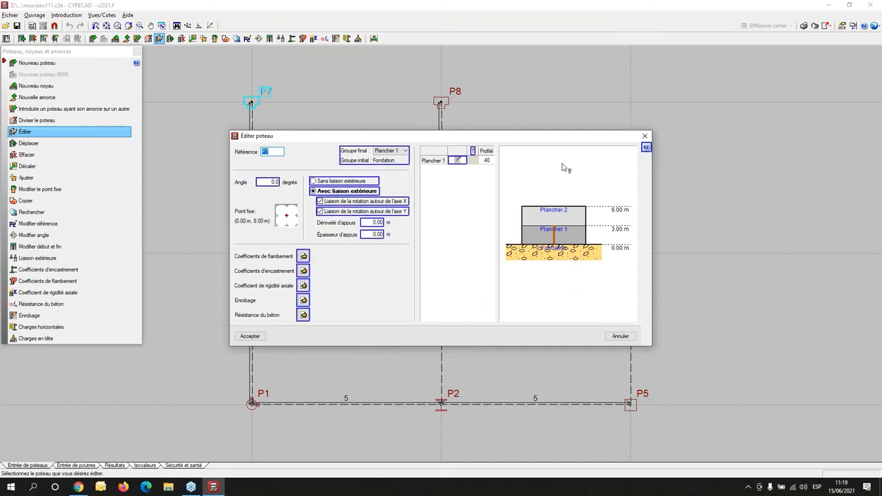
{"action": "left_click", "coordinate": [354, 182]}
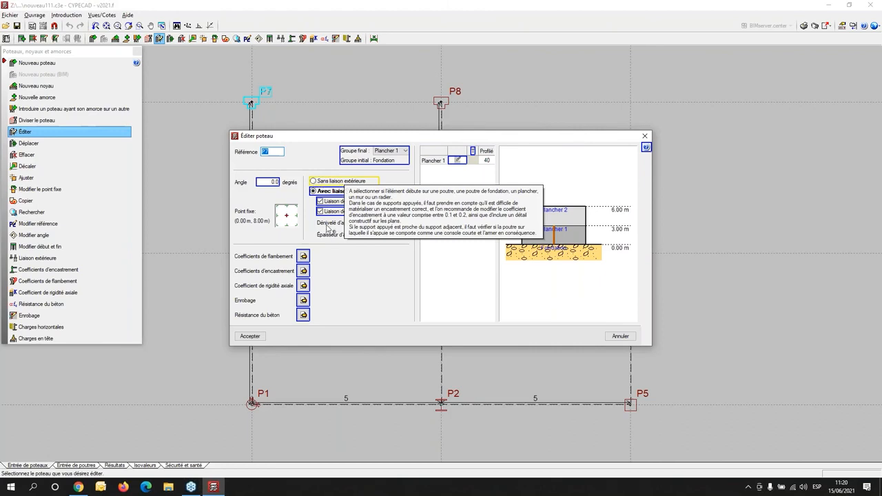
- Set column P7 to Sans liaison extérieure and accept its edit
{"action": "right_click", "coordinate": [252, 340]}
{"action": "right_click", "coordinate": [257, 338]}
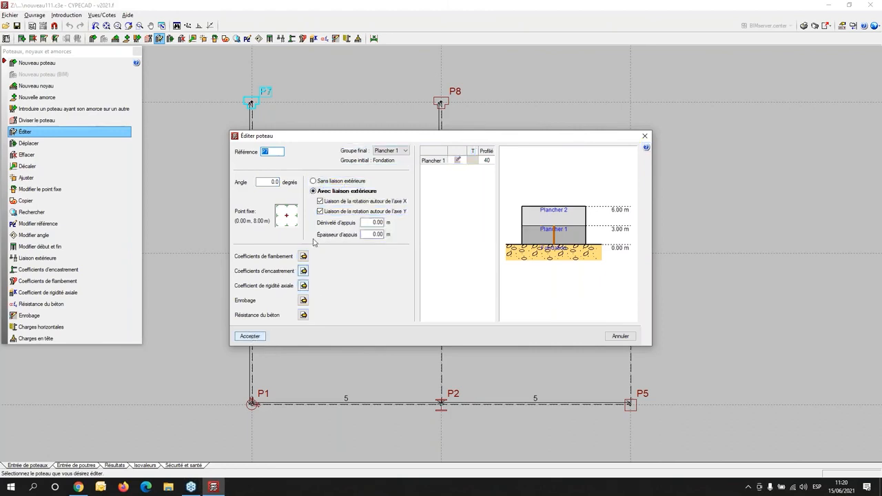
{"action": "left_click", "coordinate": [320, 182]}
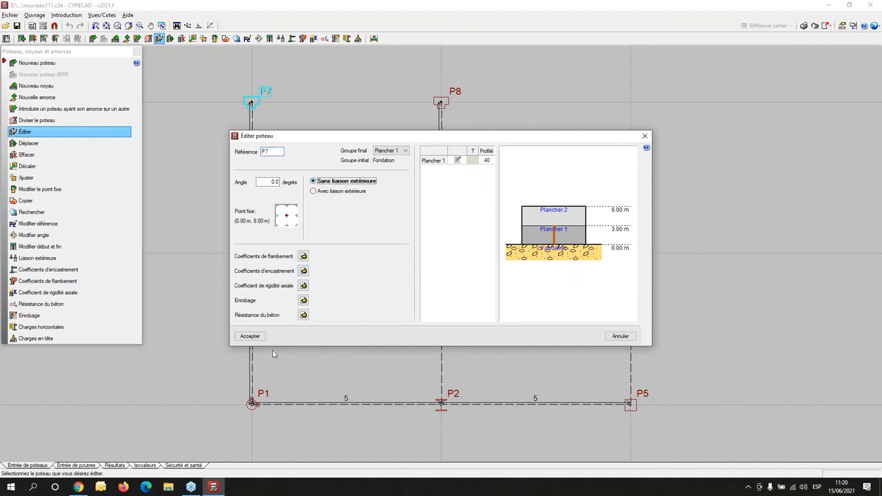
{"action": "left_click", "coordinate": [250, 336]}
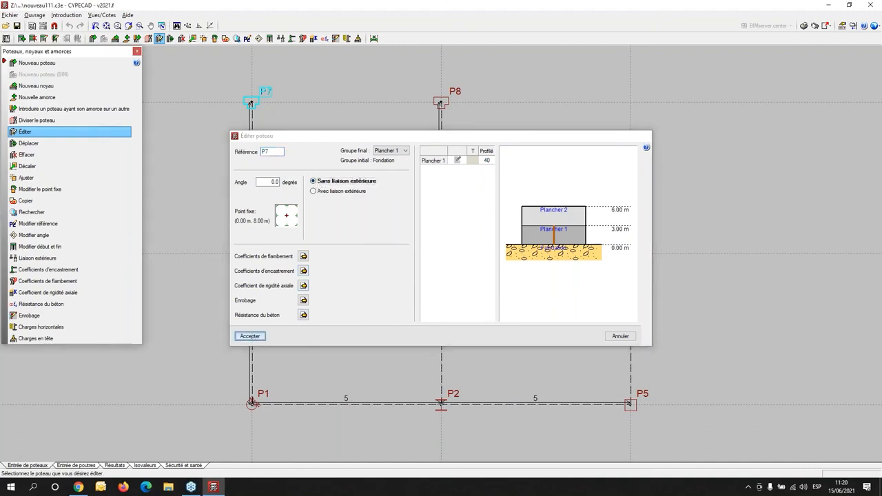
- Assign Sans liaison extérieure to all eight columns P1 to P8 at once
{"action": "scroll", "coordinate": [221, 86], "scroll_direction": "up", "scroll_amount": 3}
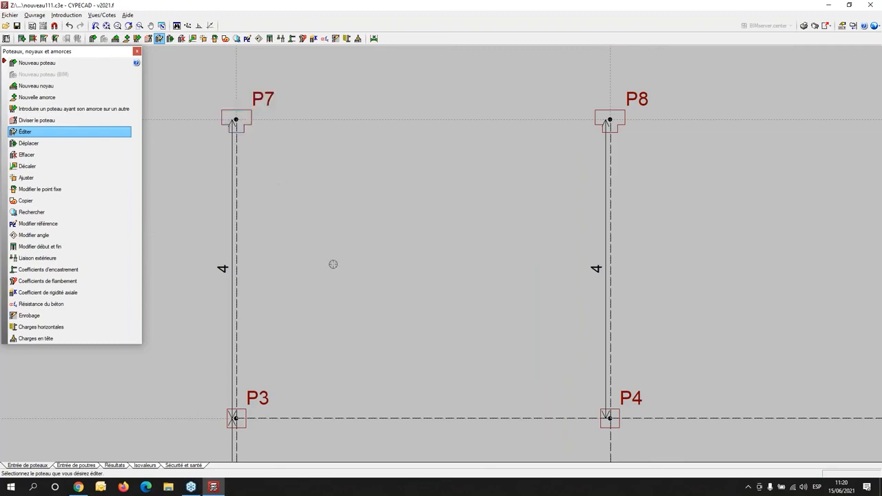
{"action": "scroll", "coordinate": [333, 264], "scroll_direction": "down", "scroll_amount": 1}
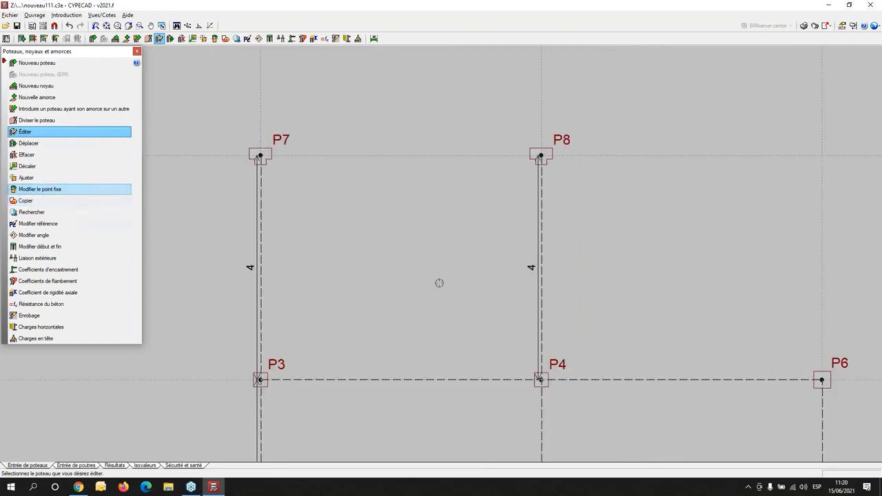
{"action": "scroll", "coordinate": [441, 280], "scroll_direction": "down", "scroll_amount": 2}
{"action": "middle_click_drag", "start_coordinate": [442, 280], "coordinate": [364, 126]}
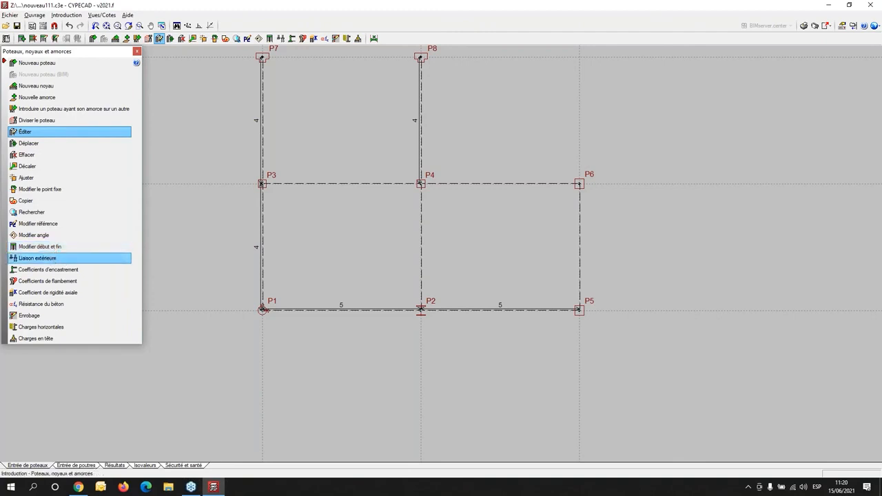
{"action": "left_click", "coordinate": [37, 257]}
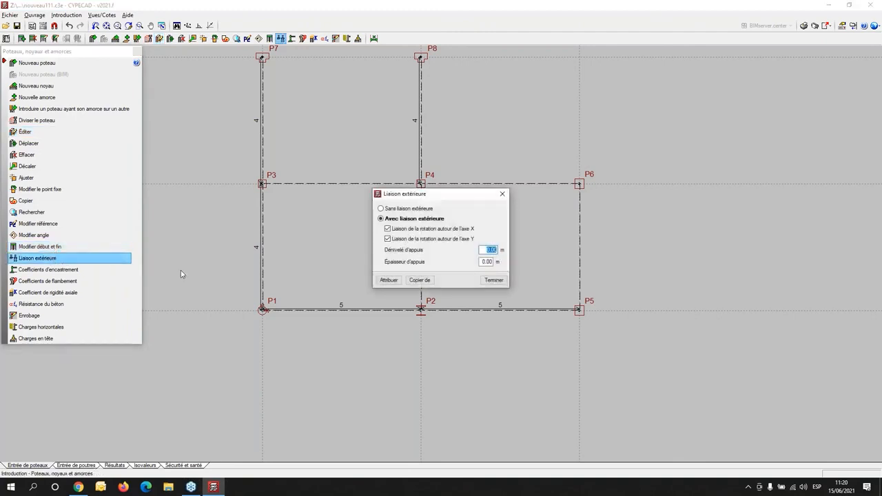
{"action": "left_click", "coordinate": [382, 209]}
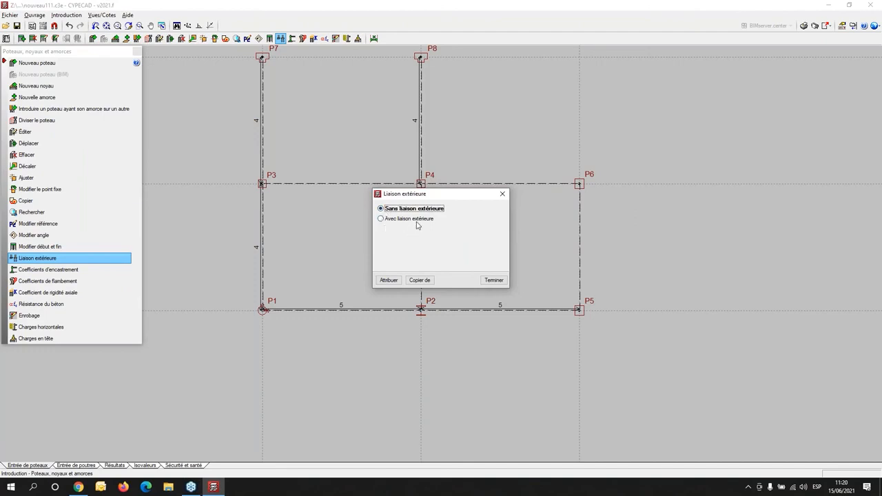
{"action": "left_click", "coordinate": [388, 281]}
{"action": "scroll", "coordinate": [388, 281], "scroll_direction": "down", "scroll_amount": 4}
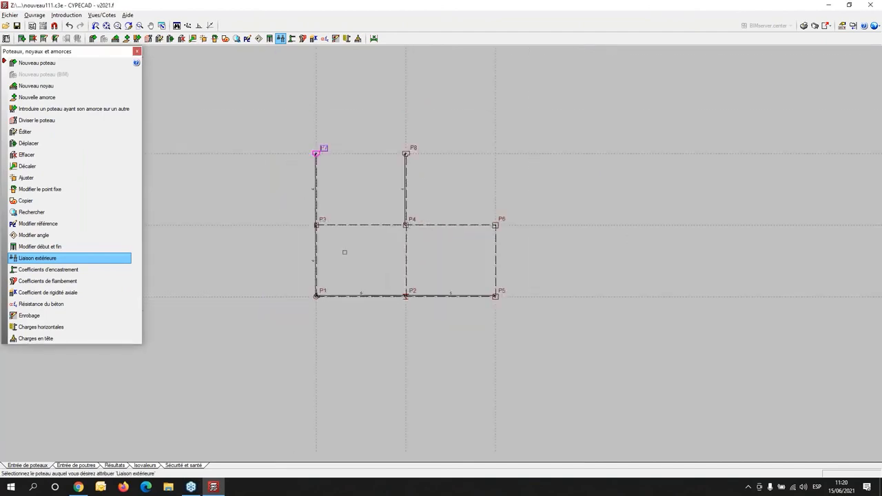
{"action": "left_click", "coordinate": [276, 116]}
{"action": "left_click", "coordinate": [573, 335]}
{"action": "right_click", "coordinate": [565, 342]}
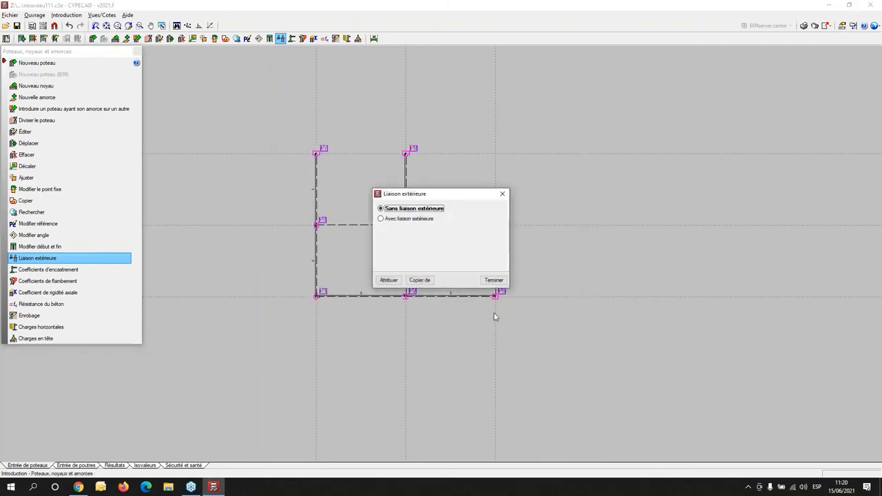
- Switch to beam entry, let the software redo the beam junctions, and go to the Fondation group
{"action": "left_click", "coordinate": [81, 466]}
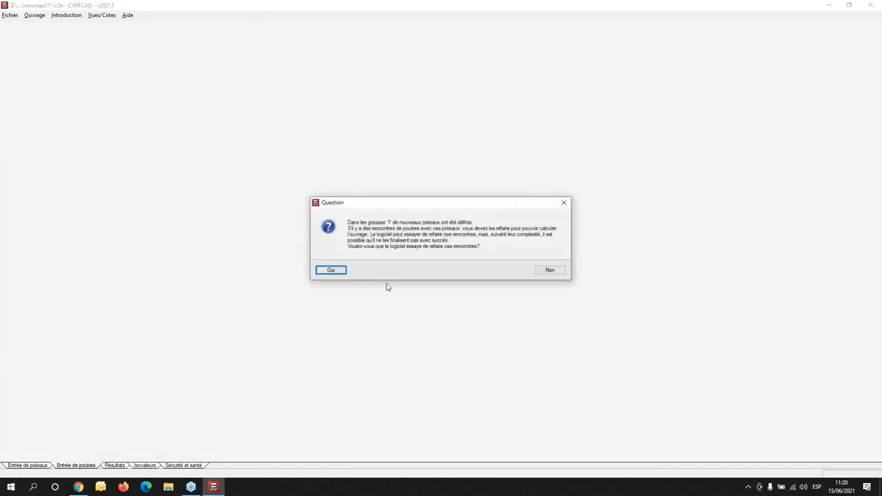
{"action": "left_click", "coordinate": [341, 273]}
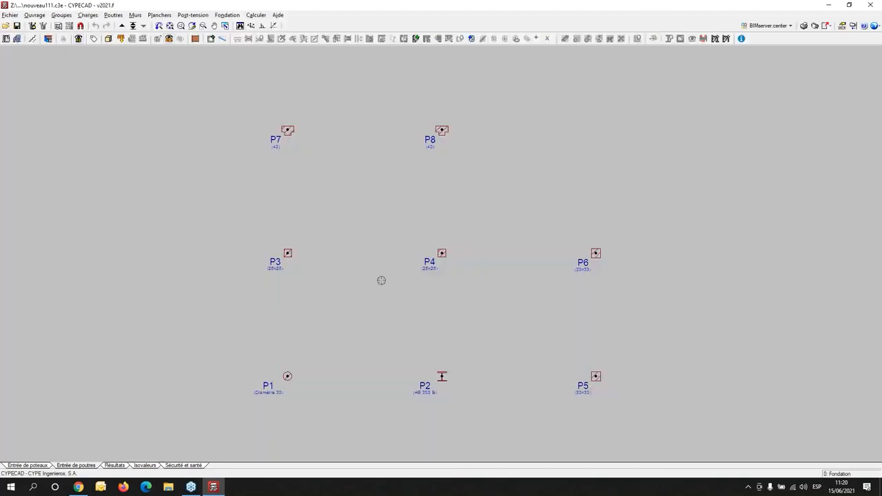
{"action": "left_click", "coordinate": [133, 26]}
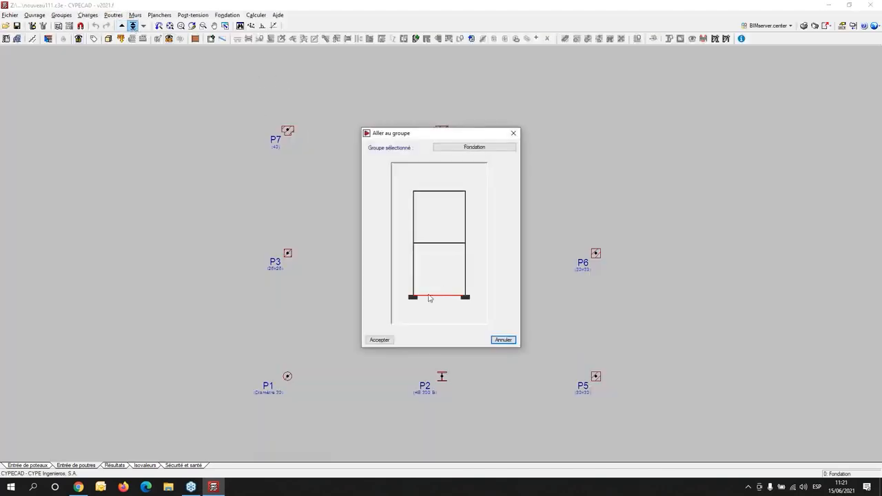
{"action": "double_click", "coordinate": [429, 298]}
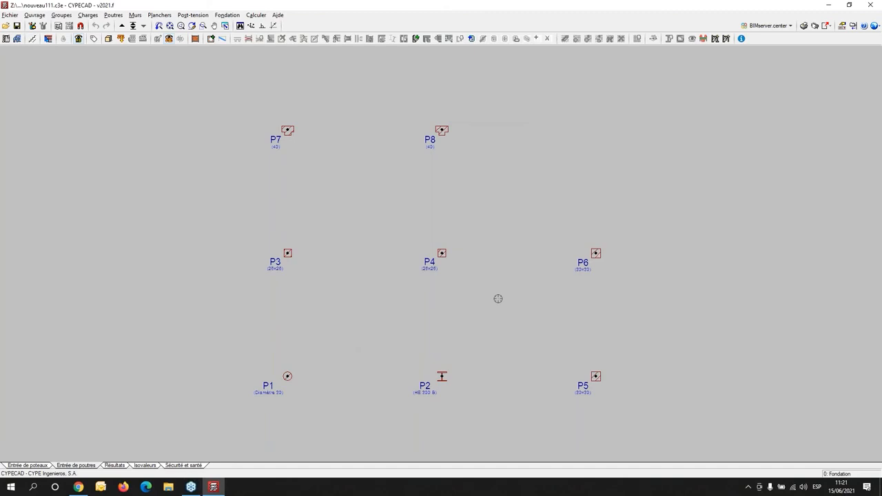
- Start entering a beam of the Chaînage non structurel ou limite family, using the slab edge type without a width
{"action": "left_click", "coordinate": [159, 15]}
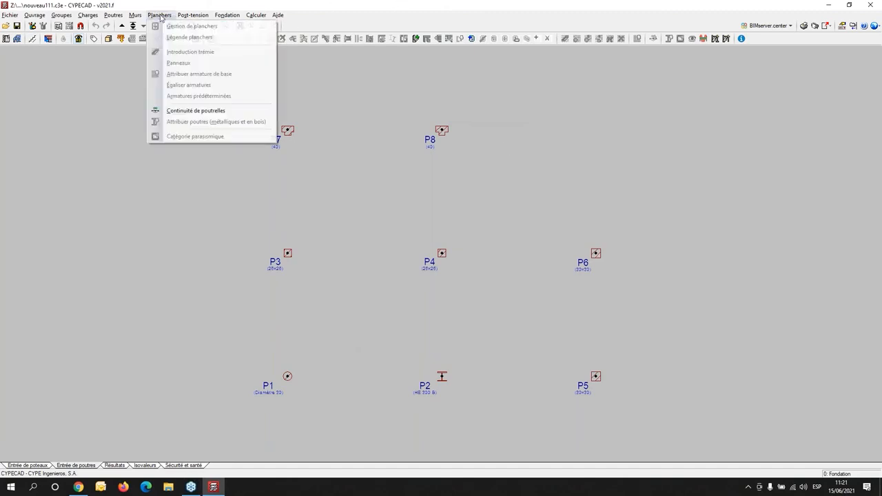
{"action": "mouse_move", "coordinate": [127, 15]}
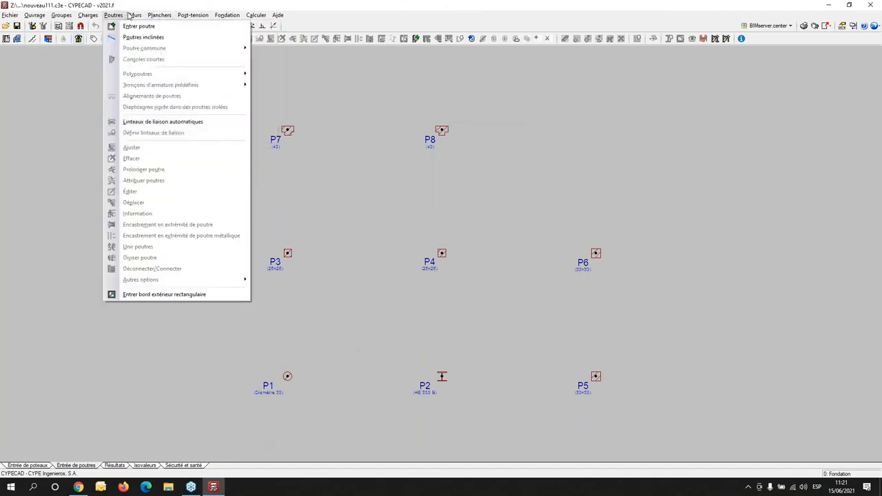
{"action": "left_click", "coordinate": [139, 26]}
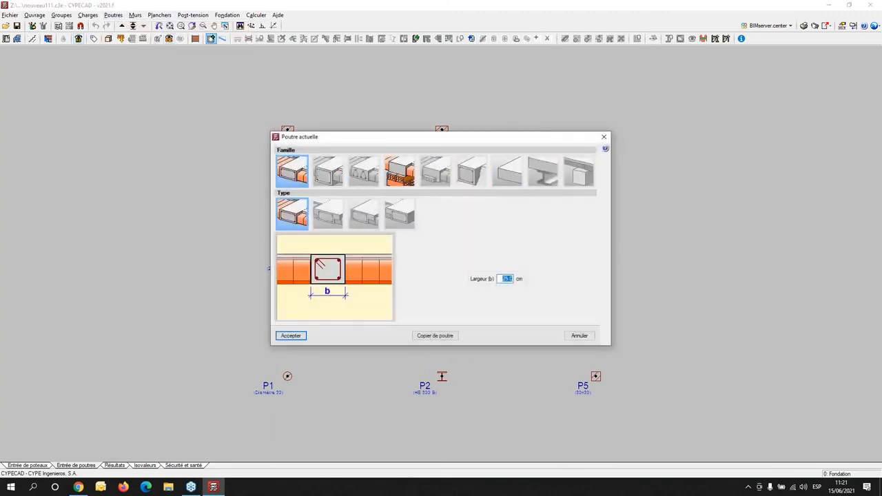
{"action": "left_click", "coordinate": [511, 176]}
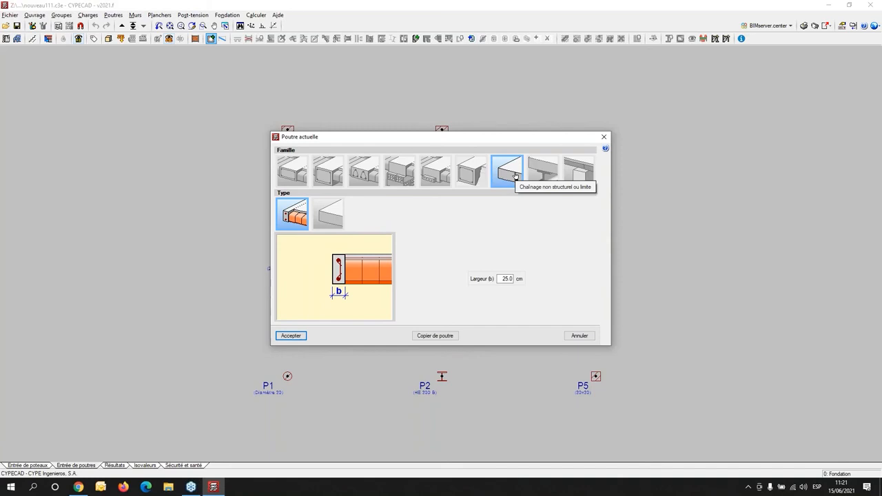
{"action": "left_click", "coordinate": [331, 219]}
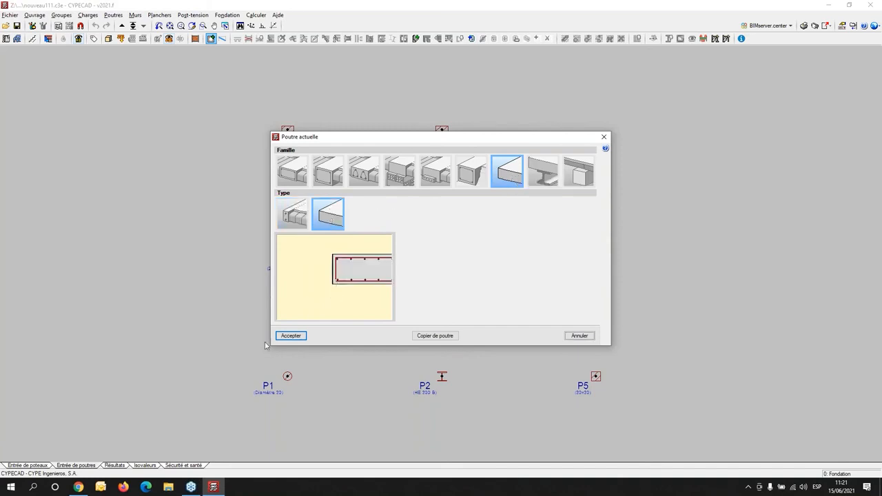
{"action": "left_click", "coordinate": [290, 336]}
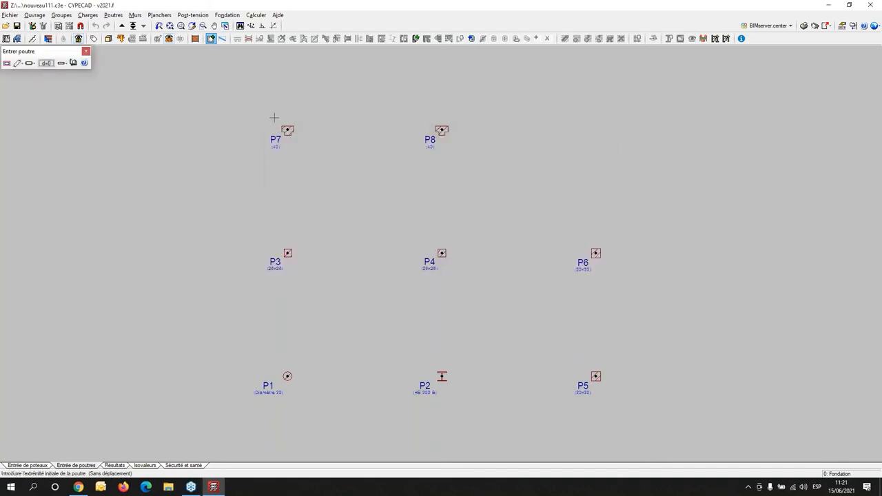
- Draw an orthogonal L-shaped edge outline just outside columns P7, P8, P4, P6, P5 and P1
{"action": "left_click", "coordinate": [274, 121]}
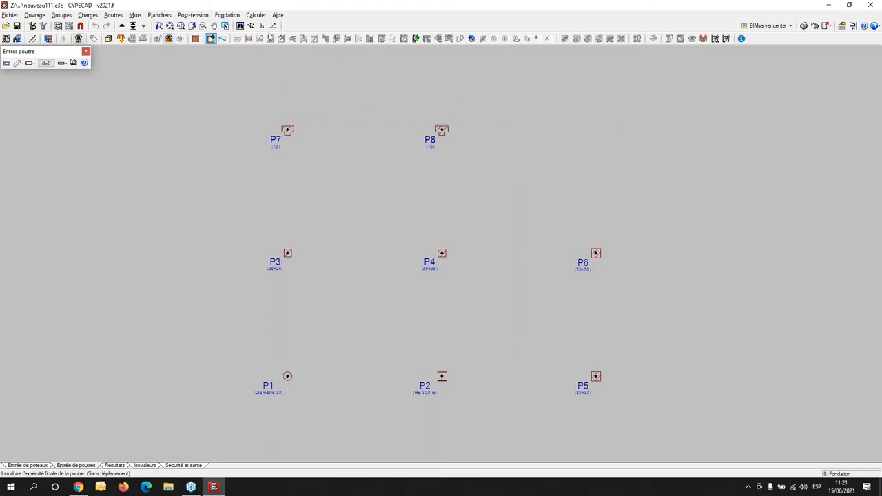
{"action": "left_click", "coordinate": [262, 26]}
{"action": "left_click", "coordinate": [462, 121]}
{"action": "left_click", "coordinate": [453, 120]}
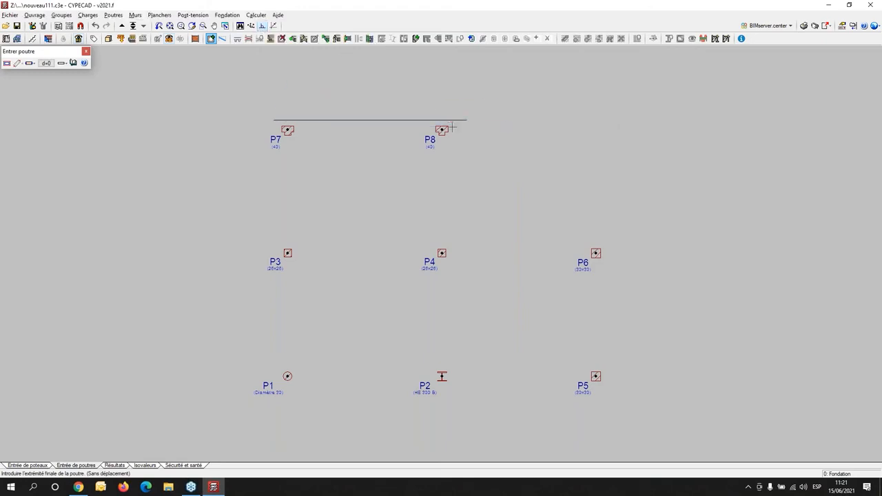
{"action": "left_click", "coordinate": [453, 247]}
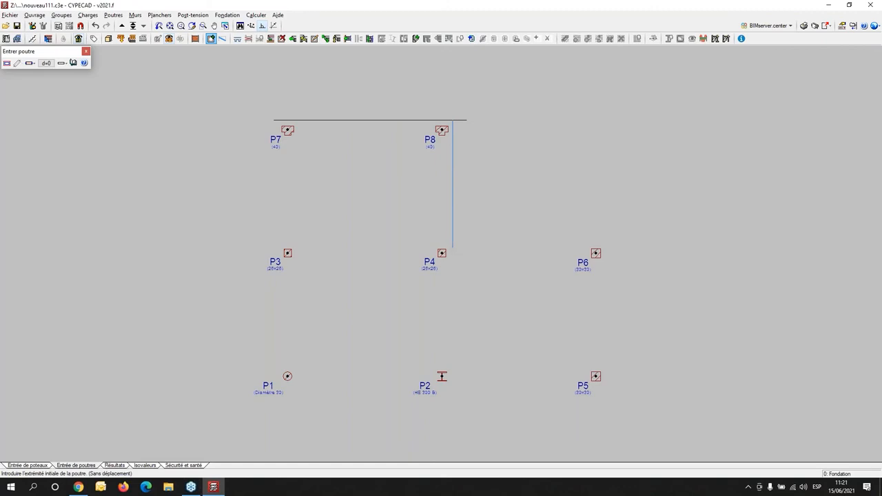
{"action": "left_click", "coordinate": [452, 247]}
{"action": "left_click", "coordinate": [647, 219]}
{"action": "left_click", "coordinate": [604, 247]}
{"action": "left_click", "coordinate": [613, 413]}
{"action": "left_click", "coordinate": [605, 385]}
{"action": "left_click", "coordinate": [237, 394]}
{"action": "left_click", "coordinate": [274, 120]}
{"action": "left_click", "coordinate": [273, 385]}
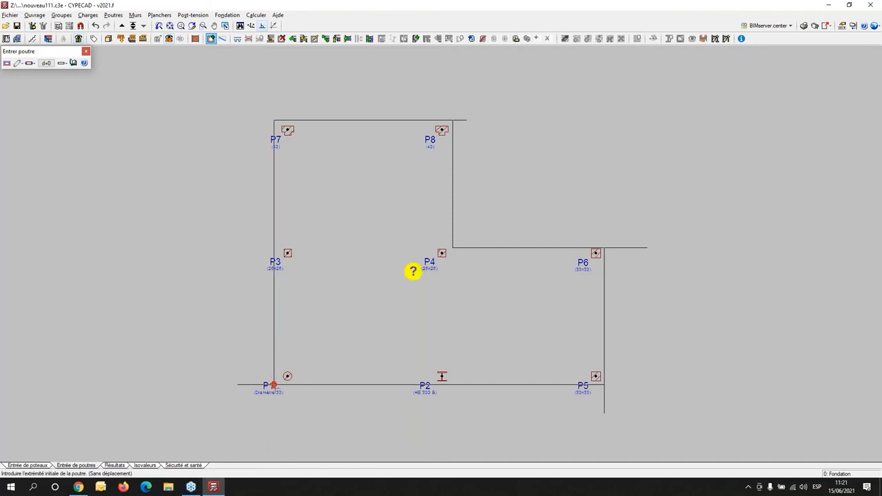
- Delete the overhanging edge segments beyond the outline's corners near P8, P6, P5 and P1
{"action": "left_click", "coordinate": [282, 38]}
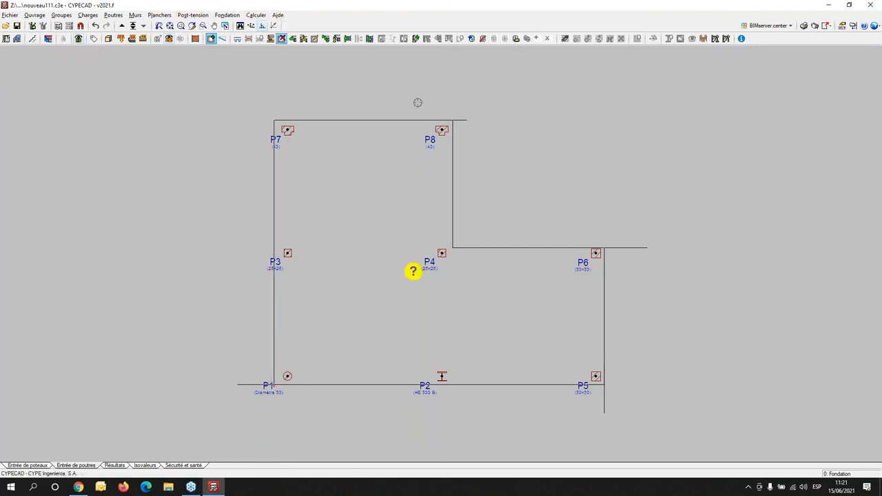
{"action": "left_click", "coordinate": [463, 122]}
{"action": "left_click", "coordinate": [632, 242]}
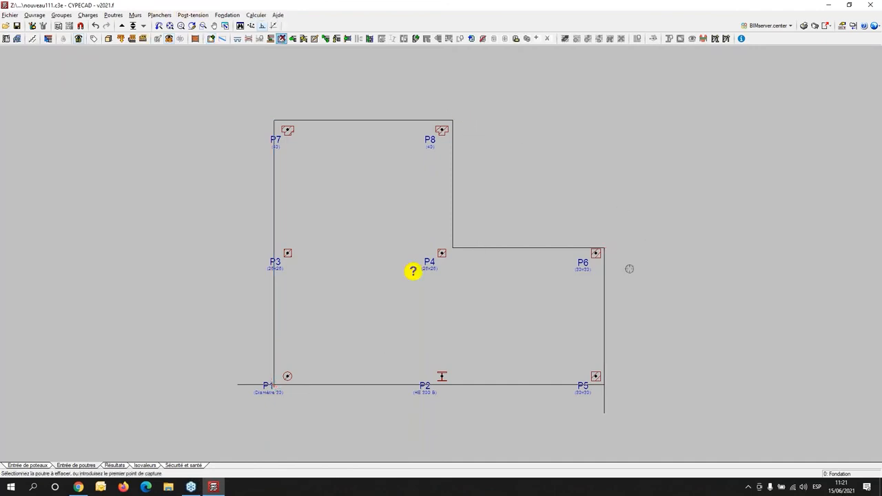
{"action": "left_click", "coordinate": [604, 400]}
{"action": "scroll", "coordinate": [181, 428], "scroll_direction": "up", "scroll_amount": 2}
{"action": "left_click", "coordinate": [279, 304]}
{"action": "left_click", "coordinate": [373, 391]}
- Start entering a new floor of type Radiers with a thickness of 40 cm
{"action": "scroll", "coordinate": [475, 310], "scroll_direction": "down", "scroll_amount": 5}
{"action": "middle_click_drag", "start_coordinate": [530, 289], "coordinate": [379, 318]}
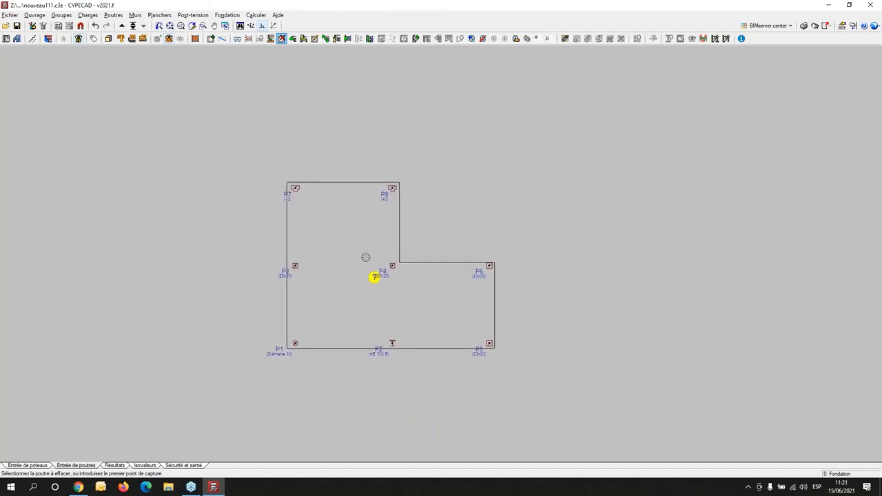
{"action": "left_click", "coordinate": [159, 15]}
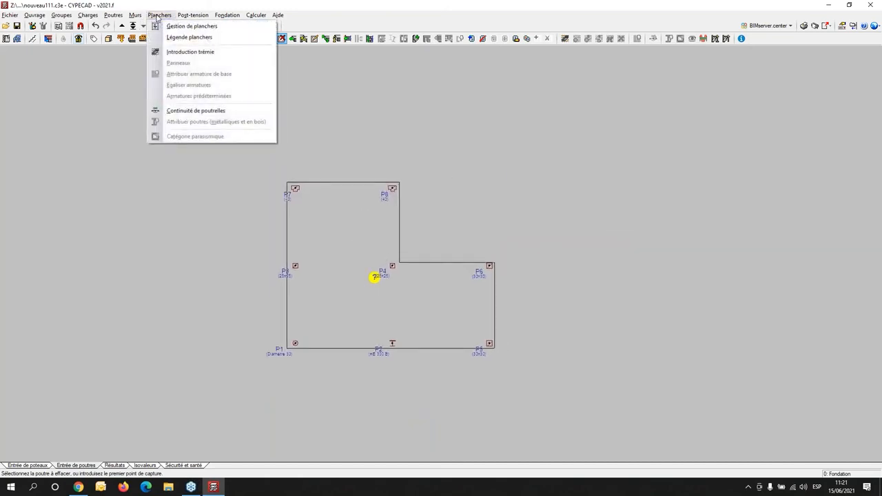
{"action": "left_click", "coordinate": [175, 26]}
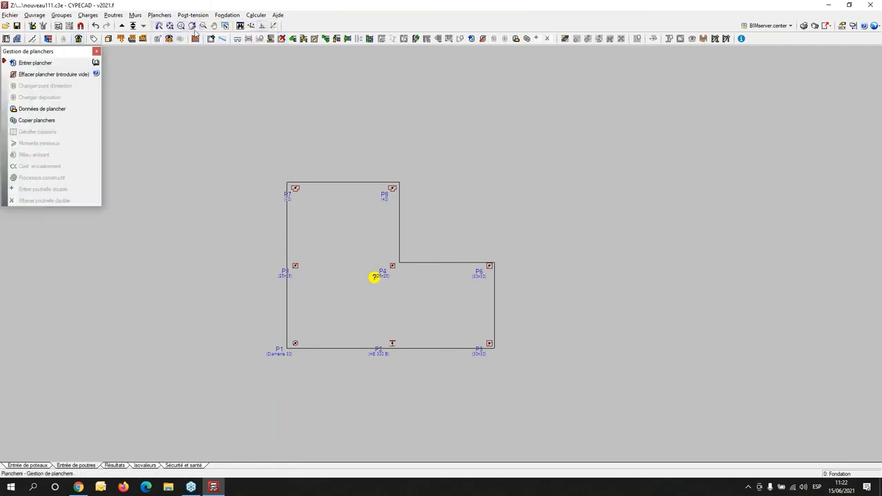
{"action": "left_click", "coordinate": [31, 65]}
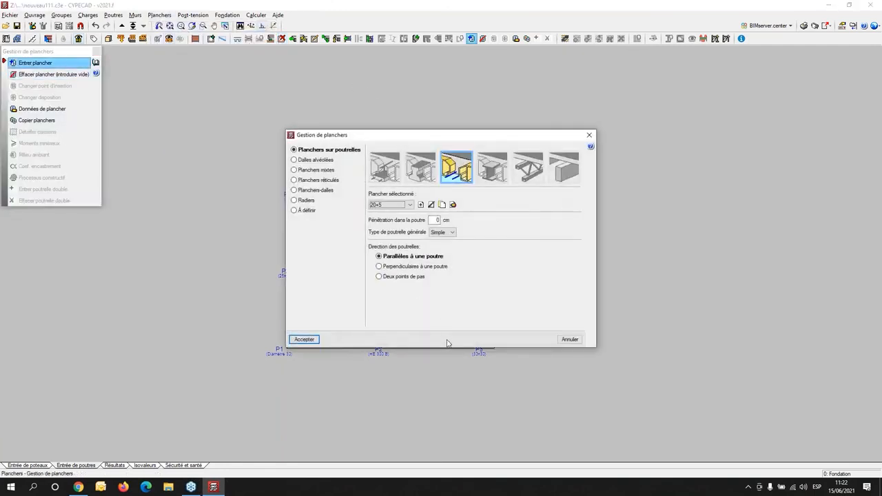
{"action": "left_click", "coordinate": [310, 202]}
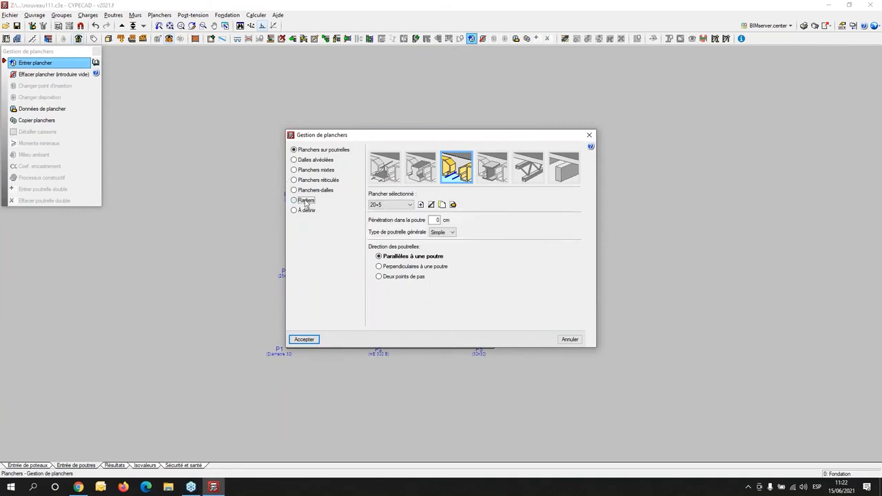
{"action": "double_click", "coordinate": [438, 197]}
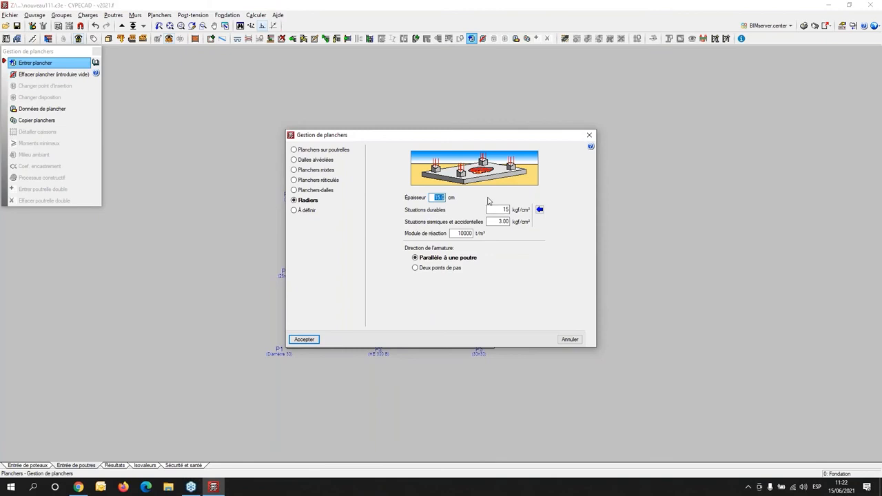
{"action": "type", "text": "4"}
{"action": "key", "text": "Tab"}
- Import the usual bearing stresses for Argile molle into the raft's soil data
{"action": "left_click", "coordinate": [541, 210]}
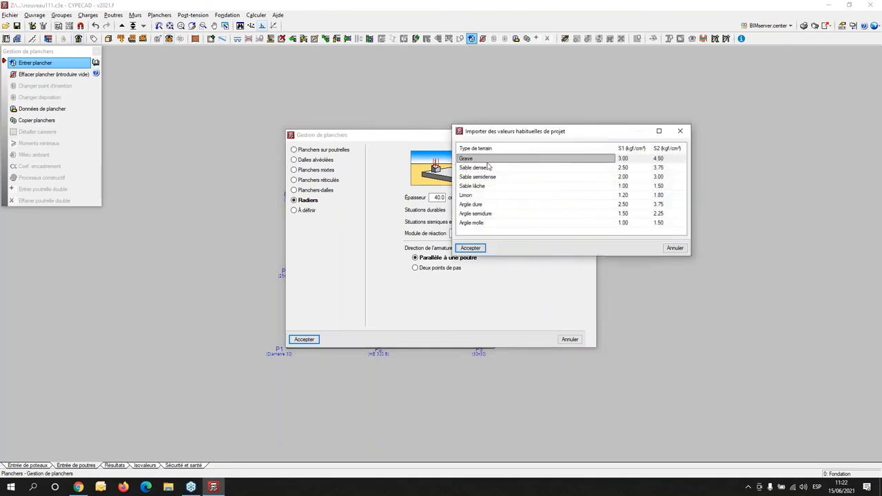
{"action": "left_click", "coordinate": [487, 224]}
{"action": "left_click", "coordinate": [471, 248]}
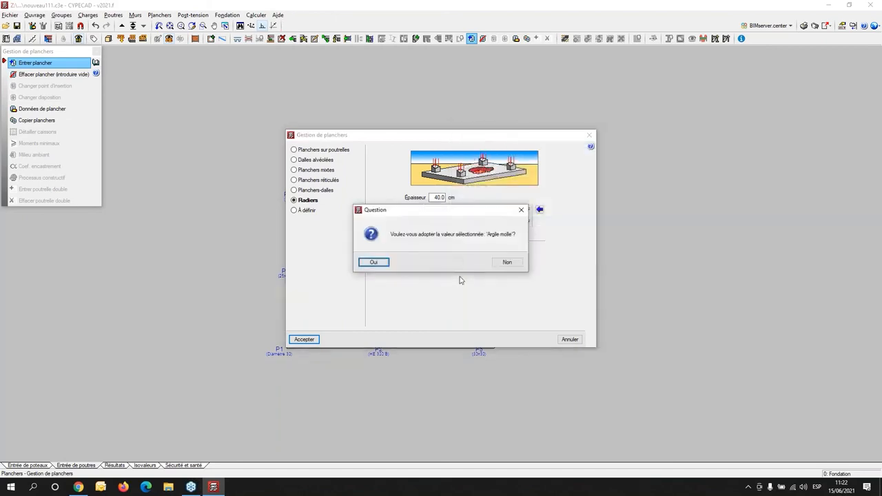
{"action": "left_click", "coordinate": [375, 264]}
- Set the raft's reaction modulus to 5000 t/m³ and place it in the L-shaped outline, with reinforcement parallel to the P1–P7 side edge
{"action": "left_click", "coordinate": [459, 234]}
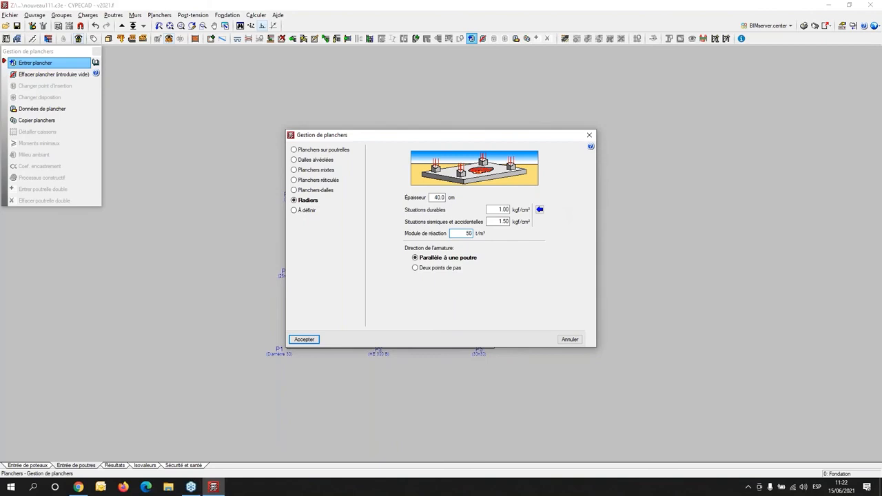
{"action": "key", "text": "Tab"}
{"action": "left_click", "coordinate": [302, 340]}
{"action": "left_click", "coordinate": [371, 278]}
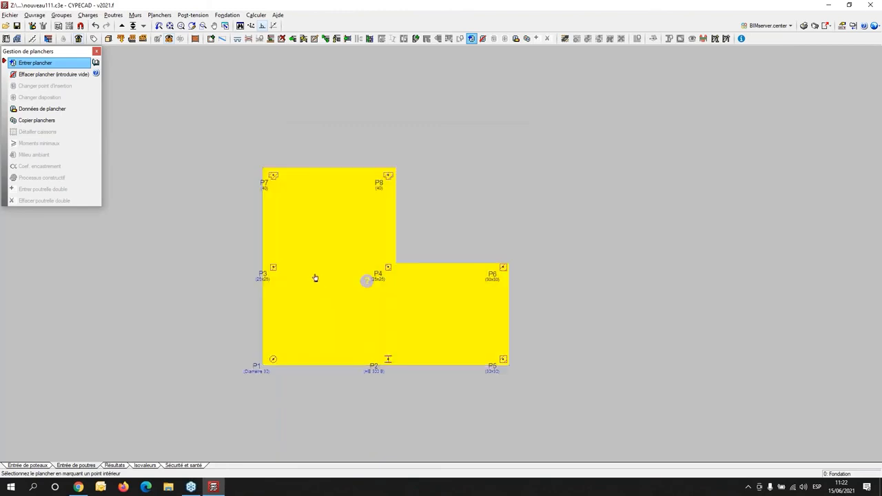
{"action": "left_click", "coordinate": [313, 230]}
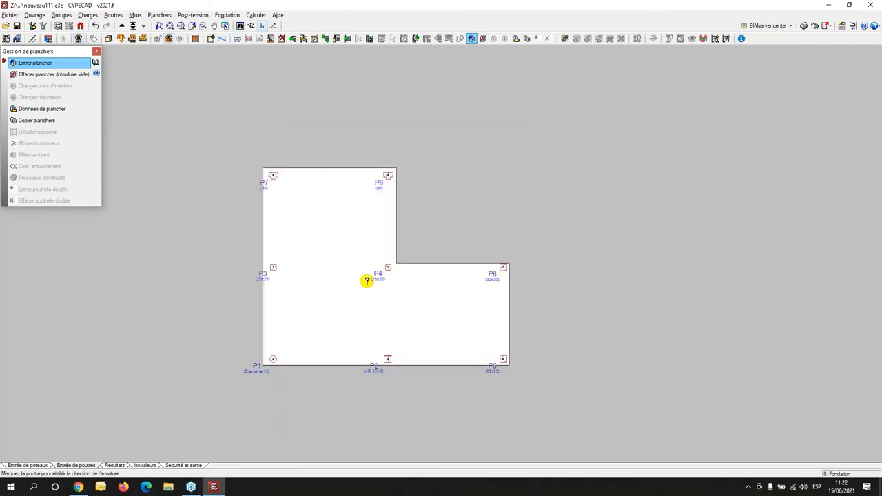
{"action": "left_click", "coordinate": [263, 307]}
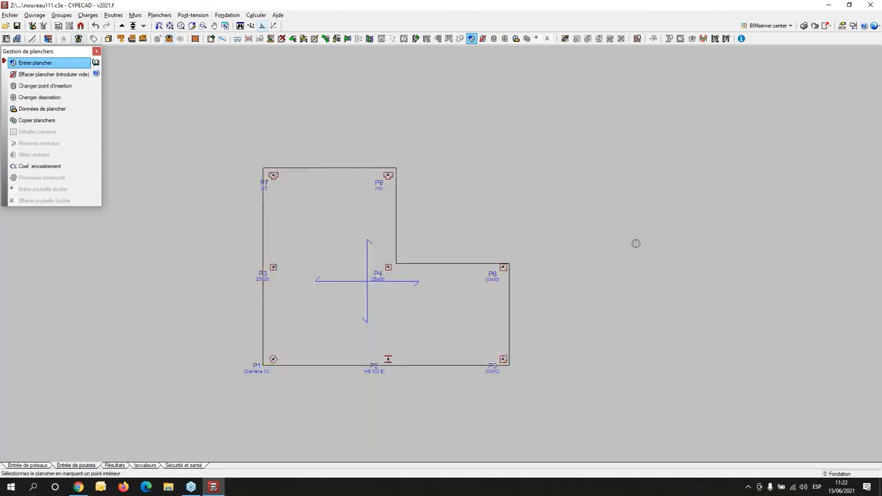
- Inspect the raft foundation beneath the columns in the 3D view of the building, then return to the plan
{"action": "left_click", "coordinate": [109, 38]}
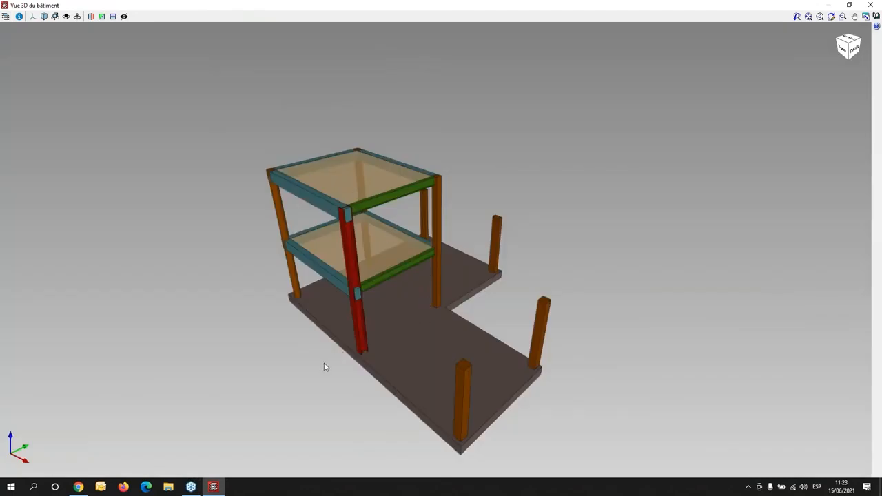
{"action": "left_click_drag", "start_coordinate": [404, 335], "coordinate": [440, 257]}
{"action": "left_click_drag", "start_coordinate": [380, 322], "coordinate": [228, 327]}
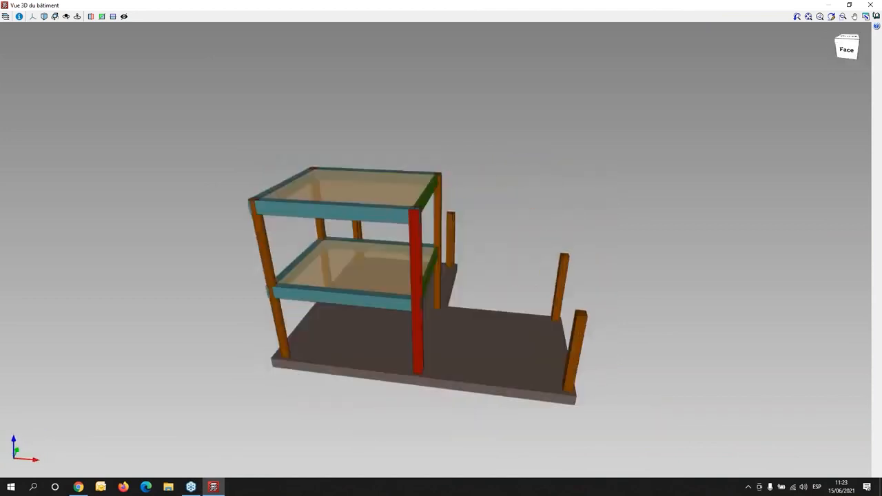
{"action": "left_click", "coordinate": [870, 5]}
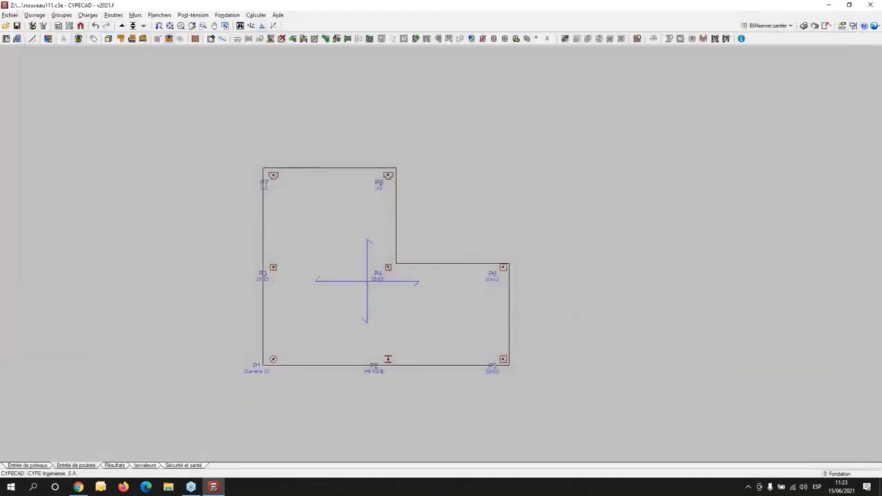
- Go up from the foundation to the floor group Plancher 1
{"action": "left_click", "coordinate": [121, 25]}
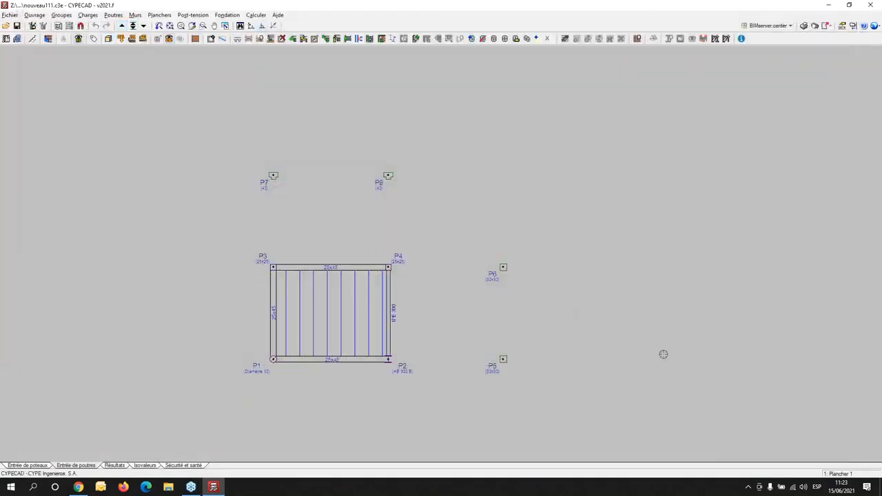
{"action": "left_click", "coordinate": [133, 25]}
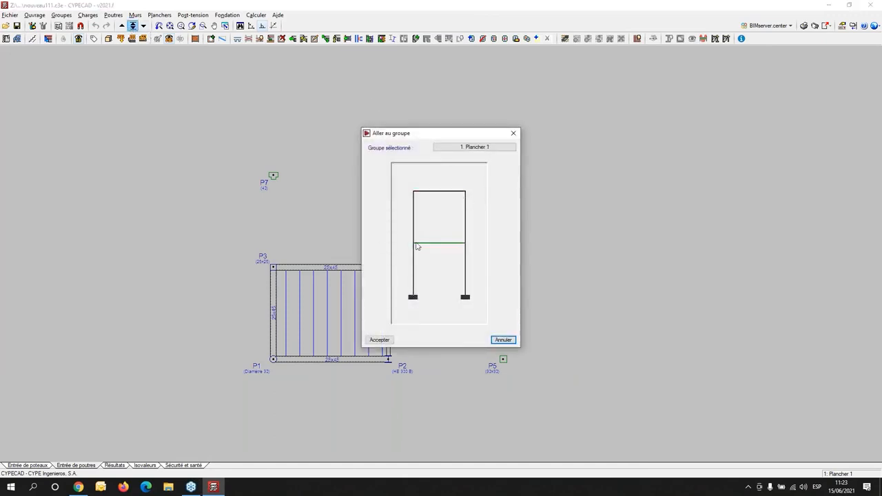
{"action": "left_click", "coordinate": [443, 243]}
{"action": "left_click", "coordinate": [514, 133]}
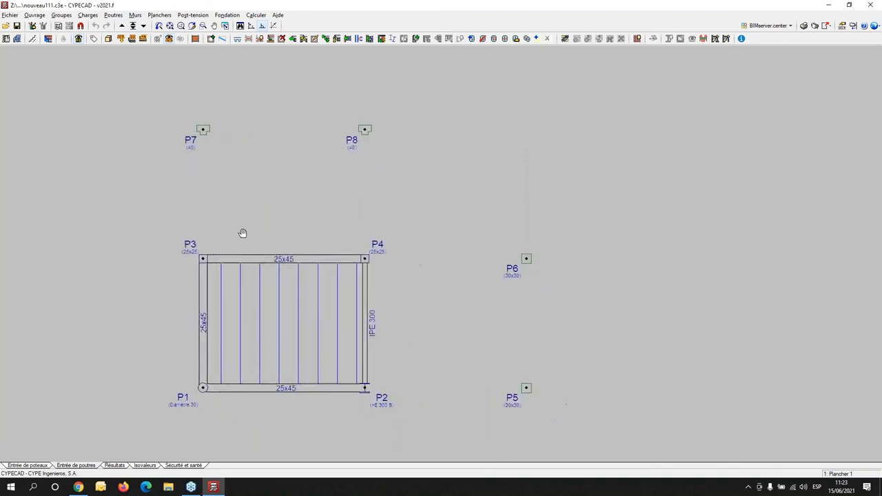
- Prolong the 25x45 beam P1–P3 to column P7 and the IPE 300 beam P2–P4 to column P8, keeping each extended beam's type
{"action": "left_click", "coordinate": [292, 39]}
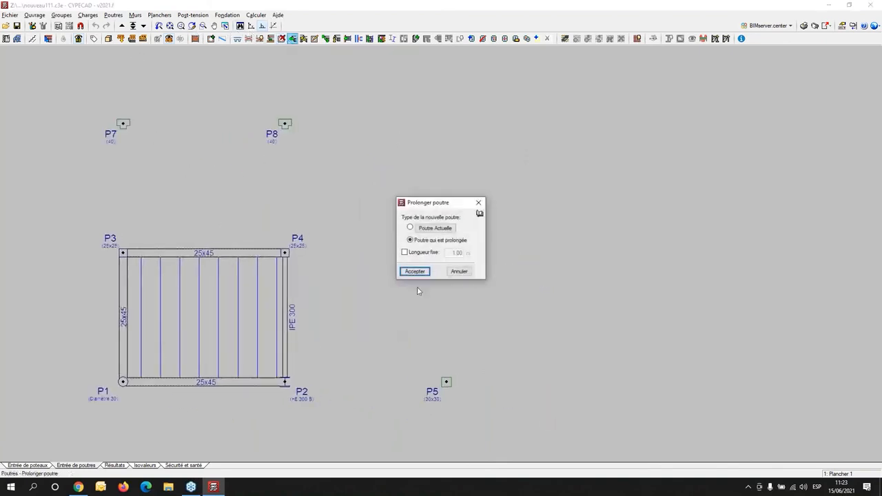
{"action": "left_click", "coordinate": [415, 271]}
{"action": "left_click", "coordinate": [118, 287]}
{"action": "left_click", "coordinate": [122, 124]}
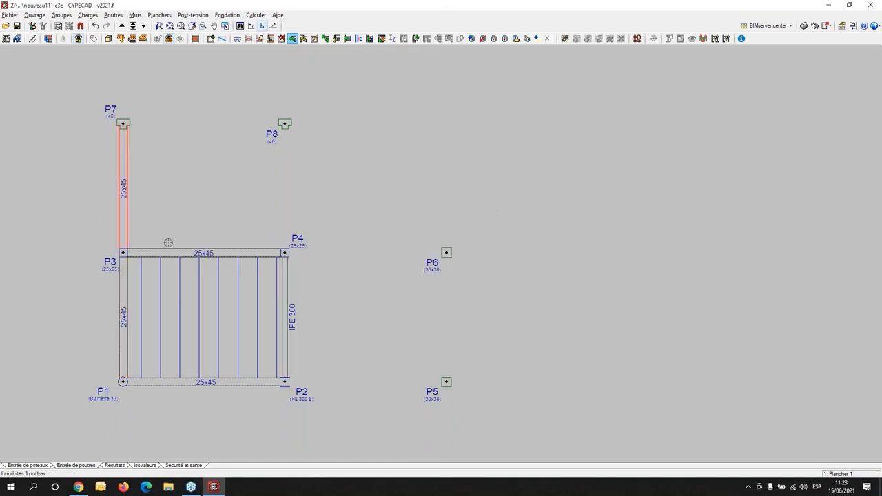
{"action": "left_click", "coordinate": [284, 313]}
{"action": "left_click", "coordinate": [285, 124]}
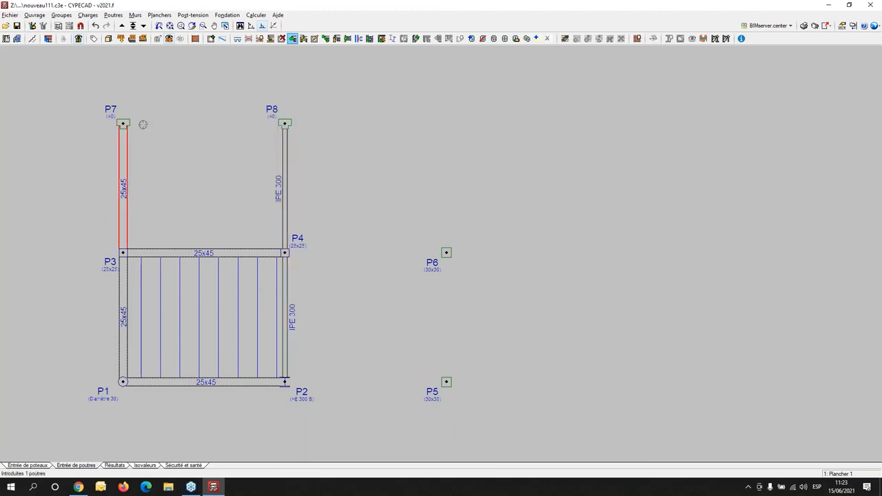
- Prolong the 25x45 beam P3–P4 to column P6 and the 25x45 beam P1–P2 to column P5
{"action": "left_click", "coordinate": [269, 254]}
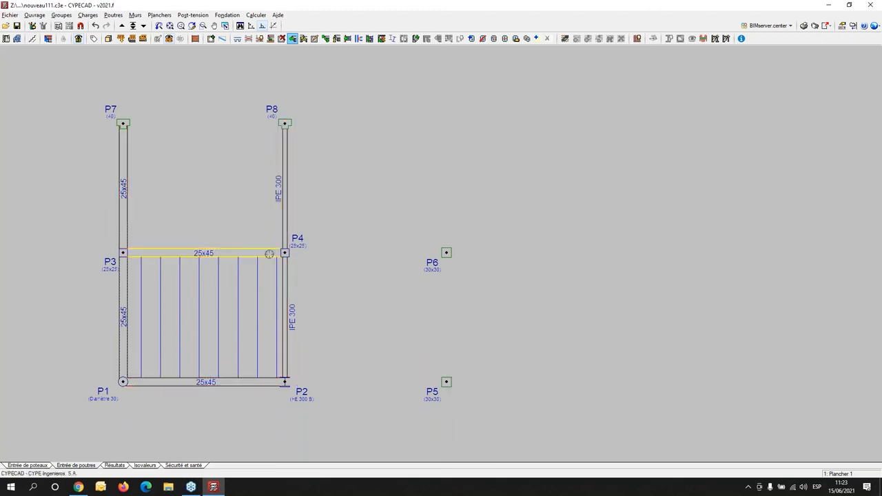
{"action": "left_click", "coordinate": [447, 252]}
{"action": "left_click", "coordinate": [176, 377]}
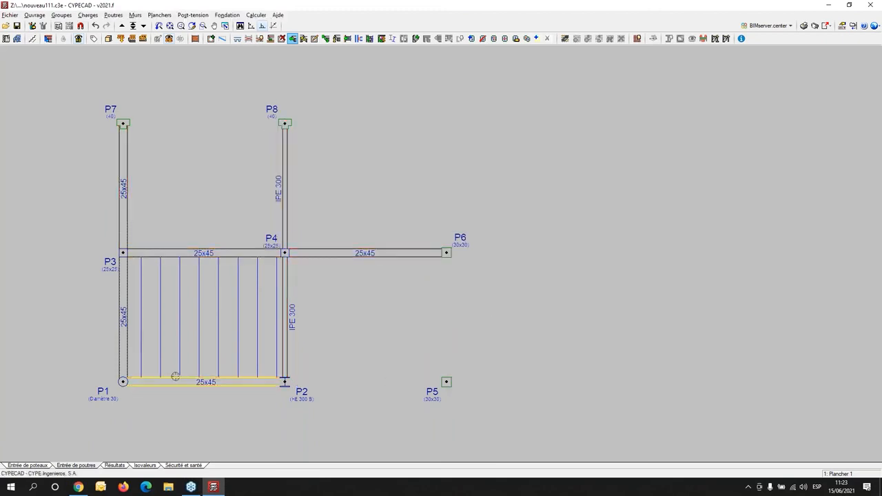
{"action": "left_click", "coordinate": [447, 382]}
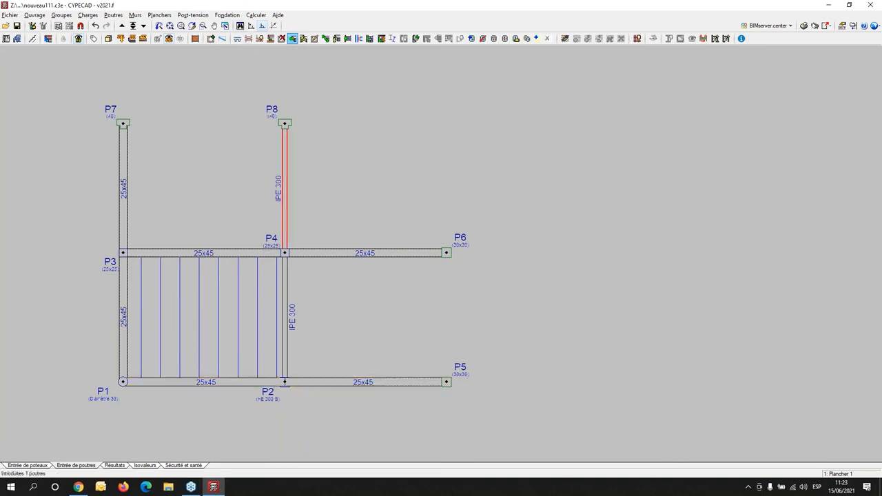
- Define the current beam as an upstand rectangular concrete beam, 25 cm wide and 40 cm high, rising above the floor
{"action": "left_click", "coordinate": [113, 15]}
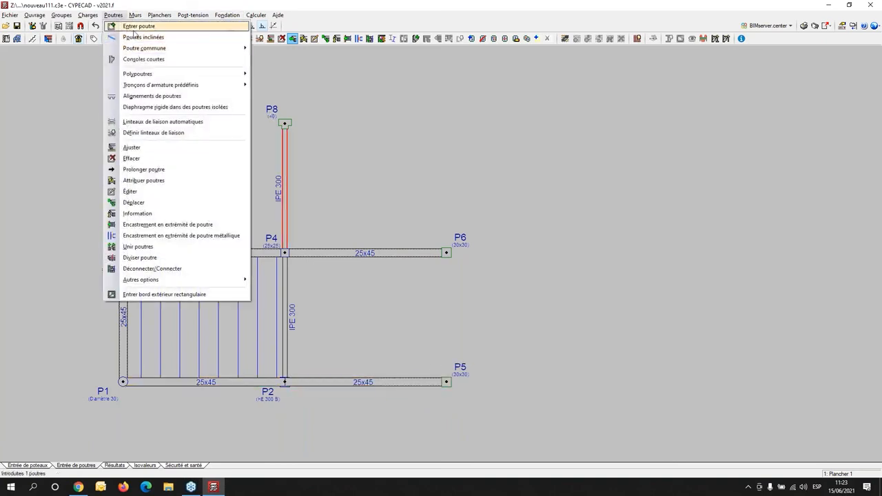
{"action": "left_click", "coordinate": [137, 26]}
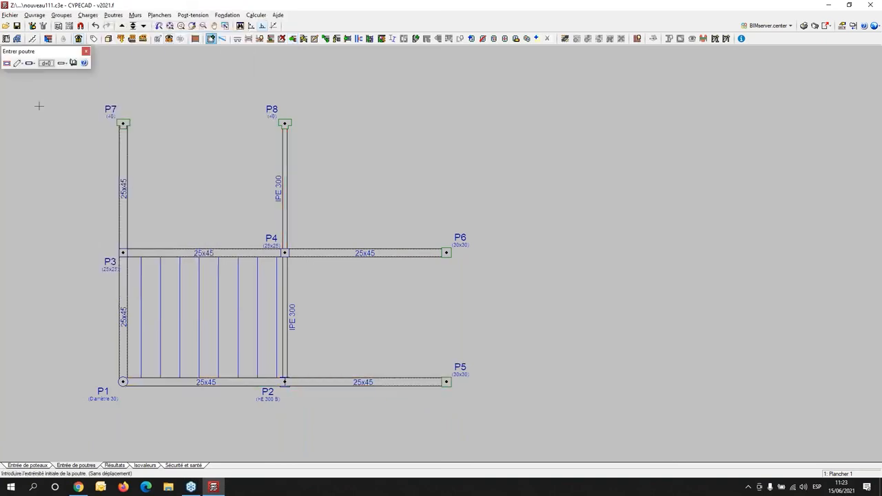
{"action": "left_click", "coordinate": [8, 63]}
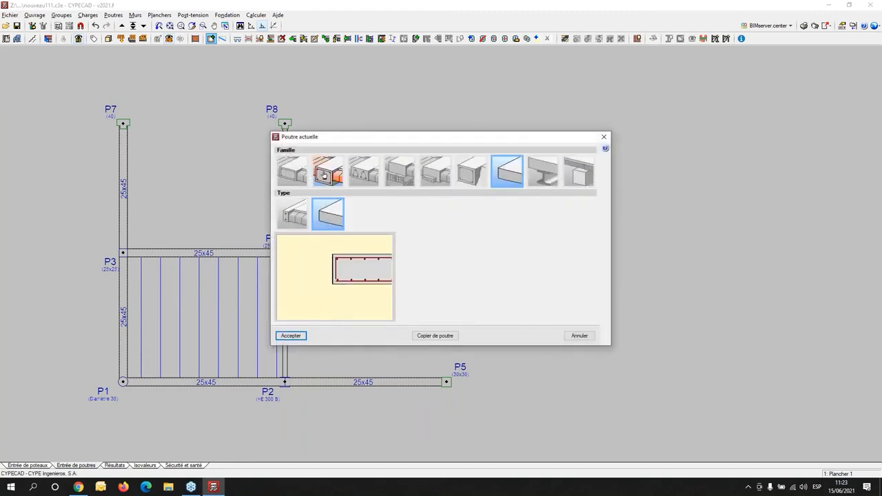
{"action": "left_click", "coordinate": [326, 171]}
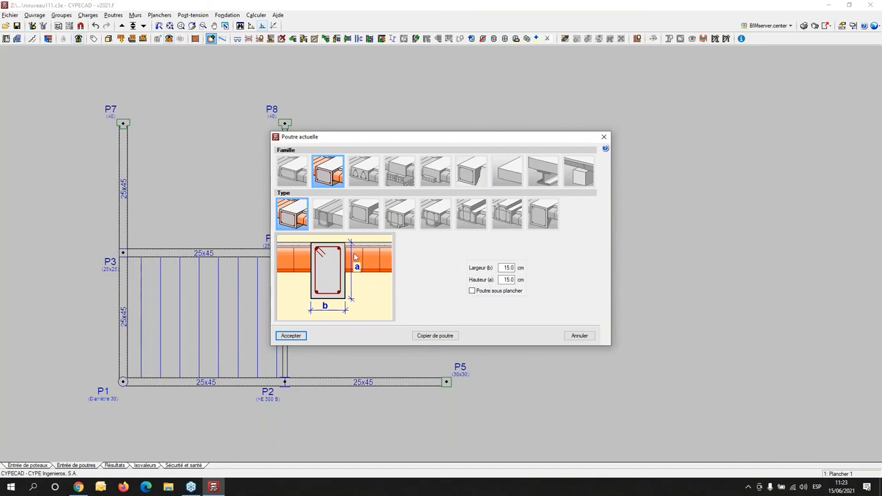
{"action": "left_click", "coordinate": [508, 267]}
{"action": "key", "text": "Tab"}
{"action": "type", "text": "40"}
{"action": "key", "text": "Return"}
{"action": "left_click", "coordinate": [365, 221]}
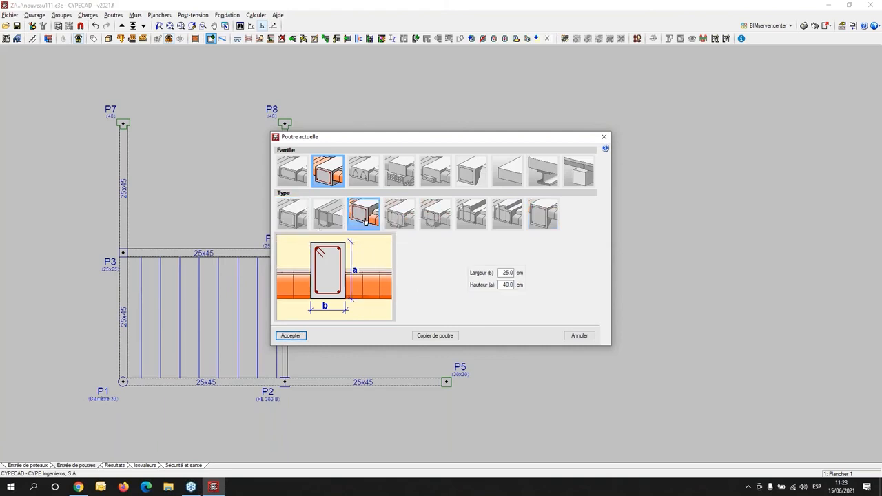
{"action": "left_click", "coordinate": [290, 335]}
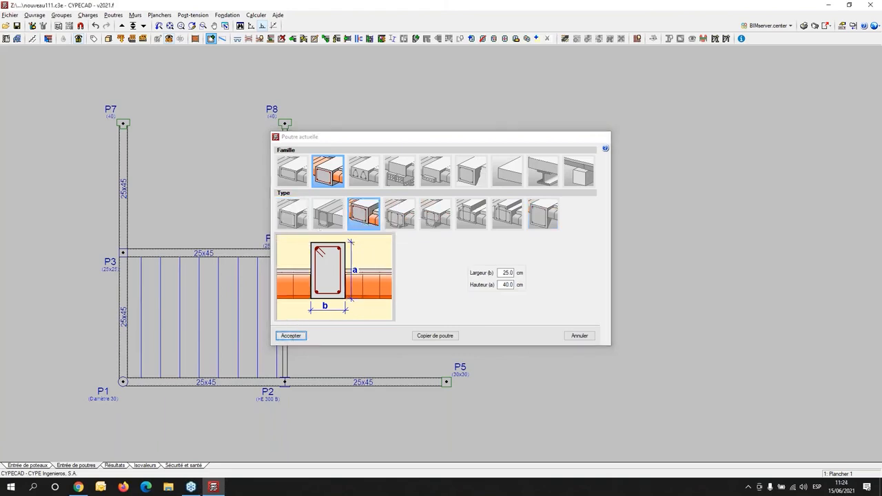
- Draw 25x40 beams from column P7 to P8 and from column P6 to P5
{"action": "left_click", "coordinate": [123, 124]}
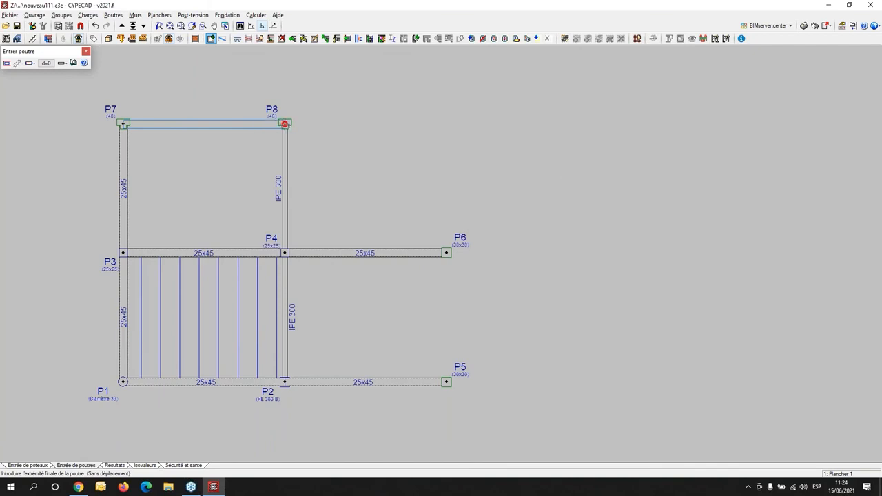
{"action": "left_click", "coordinate": [284, 124]}
{"action": "left_click", "coordinate": [447, 253]}
{"action": "left_click", "coordinate": [447, 382]}
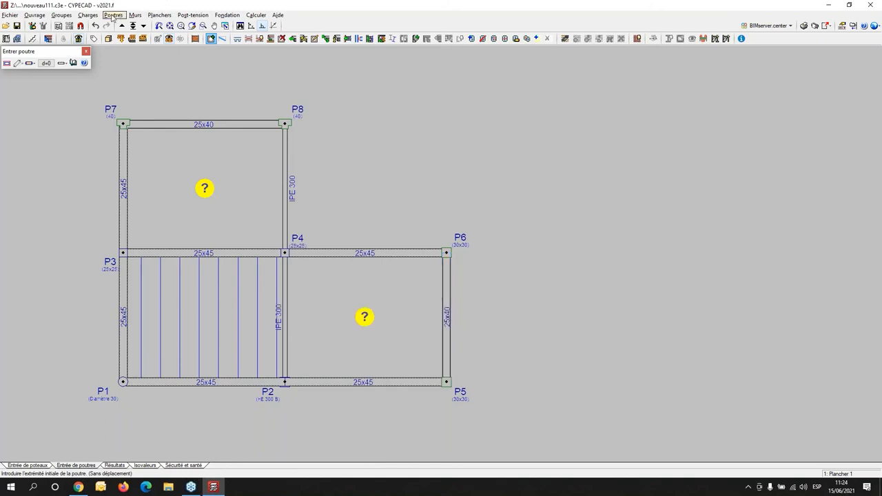
- Enter a Planchers-dalles slab with a reduced thickness in the P3–P4–P8–P7 bay, with its reinforcement parallel to a beam
{"action": "left_click", "coordinate": [159, 15]}
{"action": "left_click", "coordinate": [192, 26]}
{"action": "left_click", "coordinate": [34, 63]}
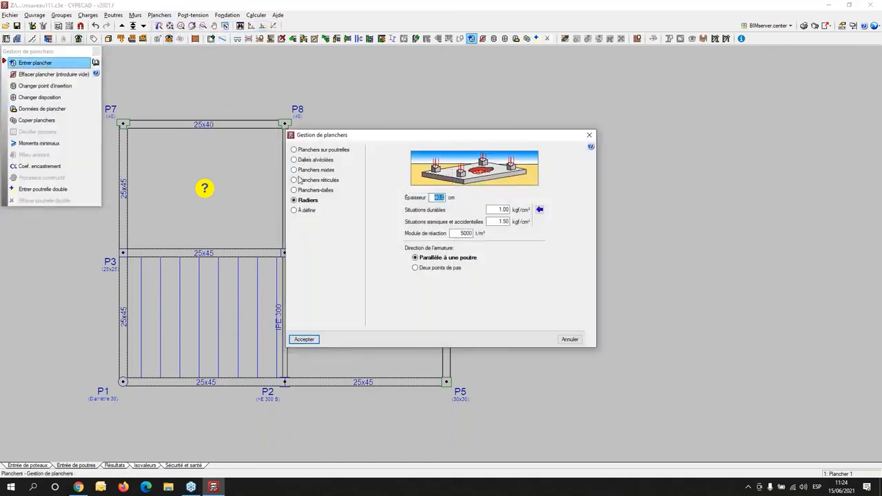
{"action": "left_click", "coordinate": [300, 192]}
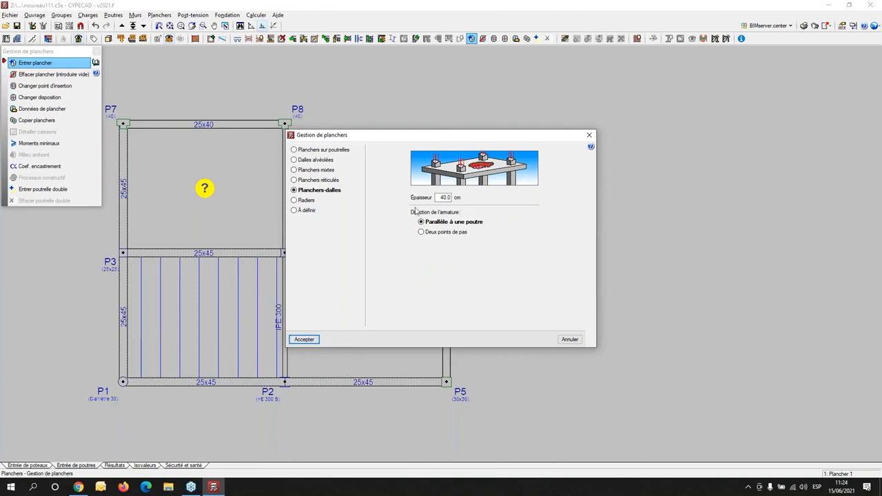
{"action": "double_click", "coordinate": [440, 198]}
{"action": "type", "text": "15"}
{"action": "key", "text": "Tab"}
{"action": "left_click", "coordinate": [299, 339]}
{"action": "left_click", "coordinate": [239, 229]}
{"action": "left_click", "coordinate": [226, 288]}
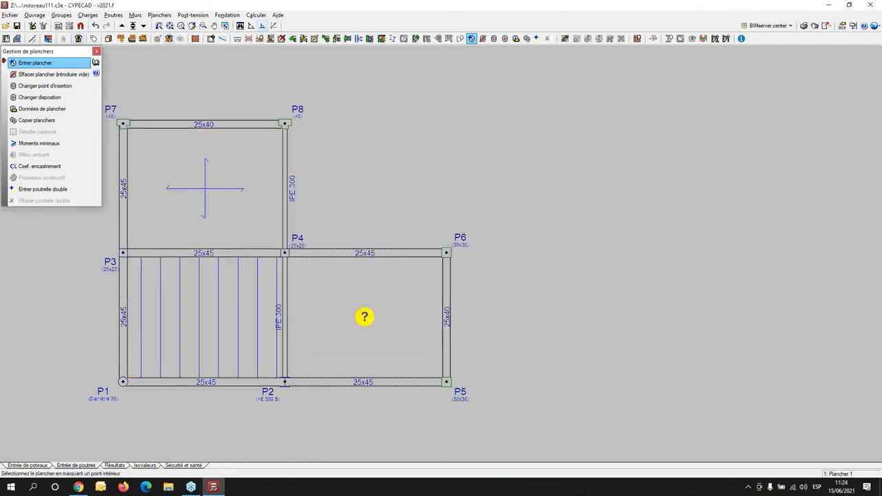
- Copy the new slab with its thickness, direction, fixity coefficient and base reinforcement to the P1–P2–P4–P3 and P2–P5–P6–P4 bays
{"action": "left_click", "coordinate": [37, 122]}
{"action": "left_click", "coordinate": [205, 221]}
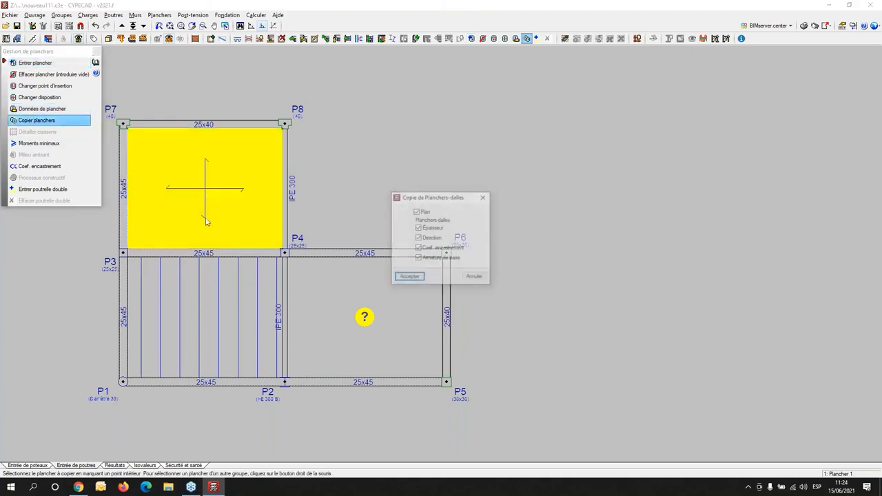
{"action": "left_click", "coordinate": [409, 278]}
{"action": "scroll", "coordinate": [445, 294], "scroll_direction": "down", "scroll_amount": 3}
{"action": "left_click", "coordinate": [527, 370]}
{"action": "left_click", "coordinate": [191, 100]}
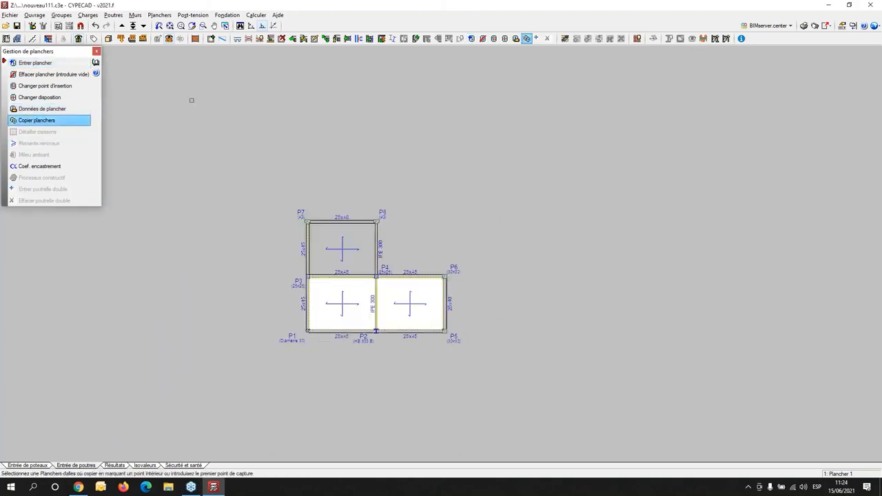
- Examine the extended Plancher 1 slabs and upstand beams from several sides in the 3D view of the building
{"action": "left_click", "coordinate": [108, 39]}
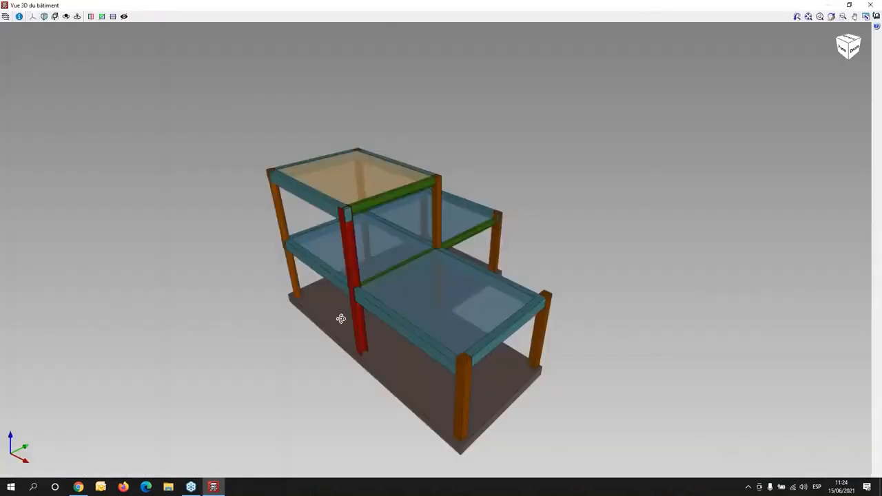
{"action": "middle_click_drag", "start_coordinate": [341, 315], "coordinate": [449, 246]}
{"action": "scroll", "coordinate": [544, 306], "scroll_direction": "up", "scroll_amount": 5}
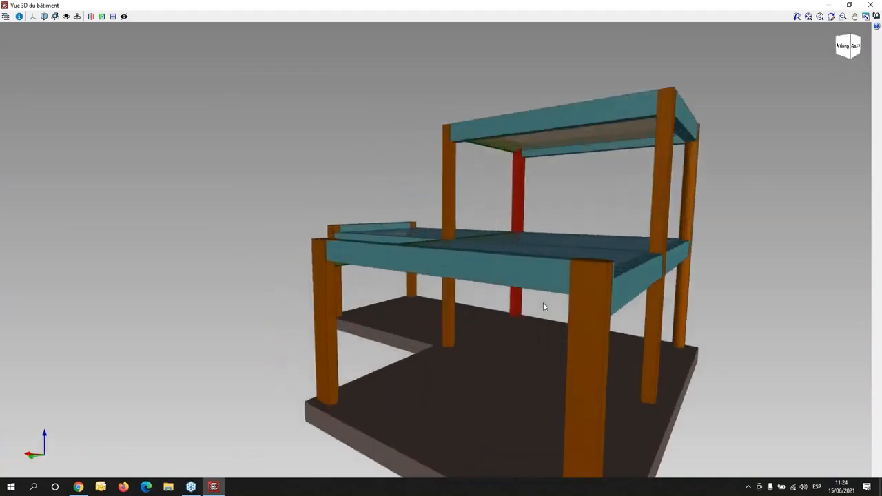
{"action": "scroll", "coordinate": [593, 303], "scroll_direction": "up", "scroll_amount": 2}
{"action": "middle_click_drag", "start_coordinate": [547, 305], "coordinate": [399, 301]}
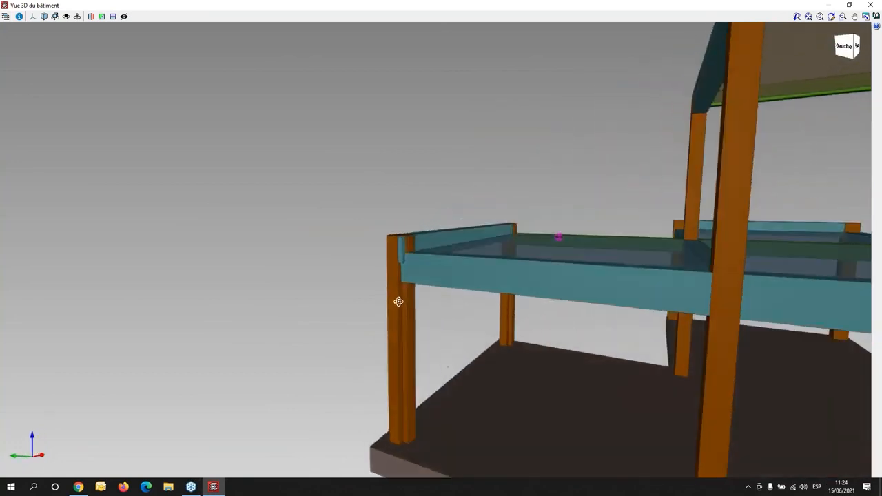
{"action": "scroll", "coordinate": [544, 266], "scroll_direction": "down", "scroll_amount": 3}
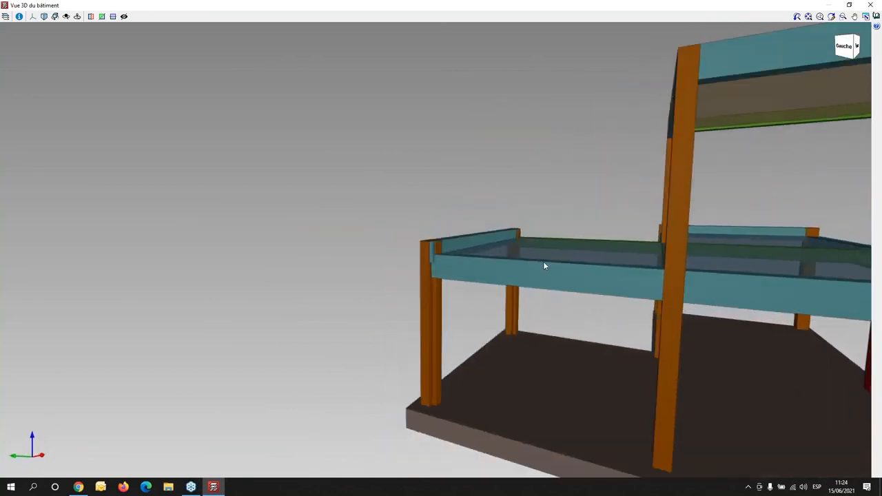
{"action": "middle_click_drag", "start_coordinate": [789, 318], "coordinate": [441, 317]}
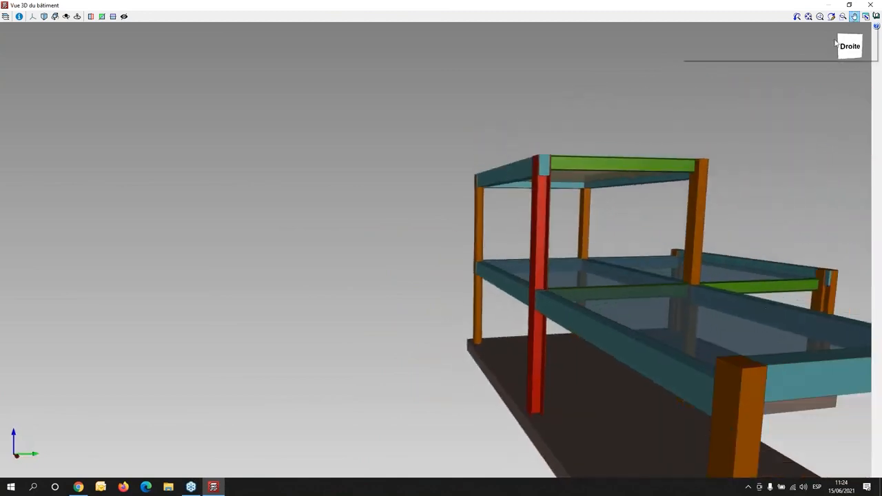
{"action": "left_click", "coordinate": [871, 4]}
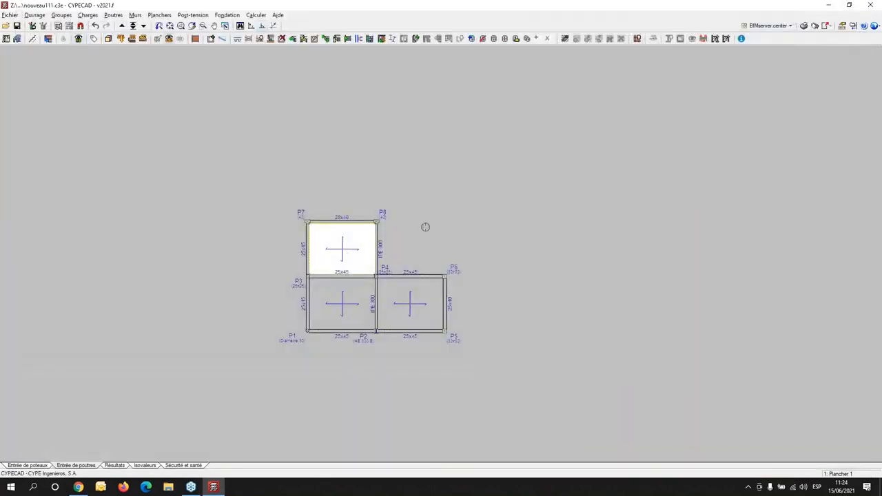
- Go down from Plancher 1 to the Fondation level of the building
{"action": "scroll", "coordinate": [449, 208], "scroll_direction": "up", "scroll_amount": 2}
{"action": "scroll", "coordinate": [352, 282], "scroll_direction": "down", "scroll_amount": 2}
{"action": "middle_click_drag", "start_coordinate": [312, 250], "coordinate": [288, 190]}
{"action": "left_click", "coordinate": [143, 26]}
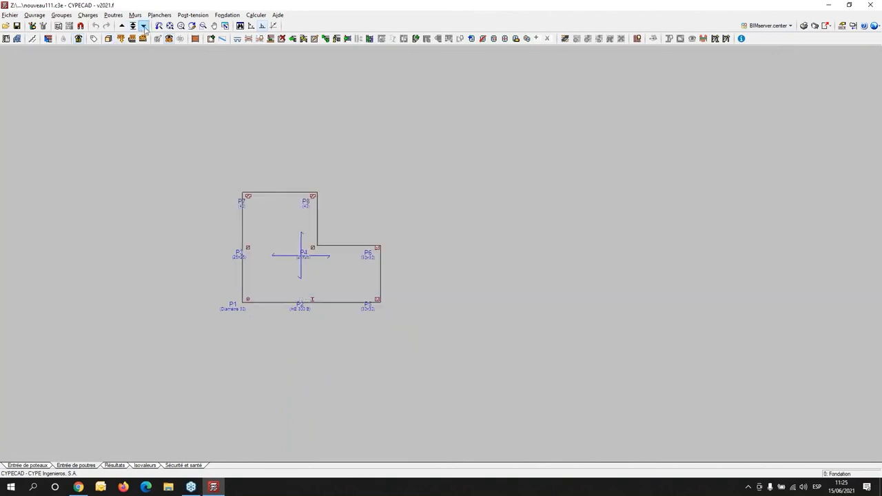
- Enable the wind action in the job's general data and choose the UE version of Eurocode 1 as its standard
{"action": "left_click", "coordinate": [31, 16]}
{"action": "left_click", "coordinate": [69, 25]}
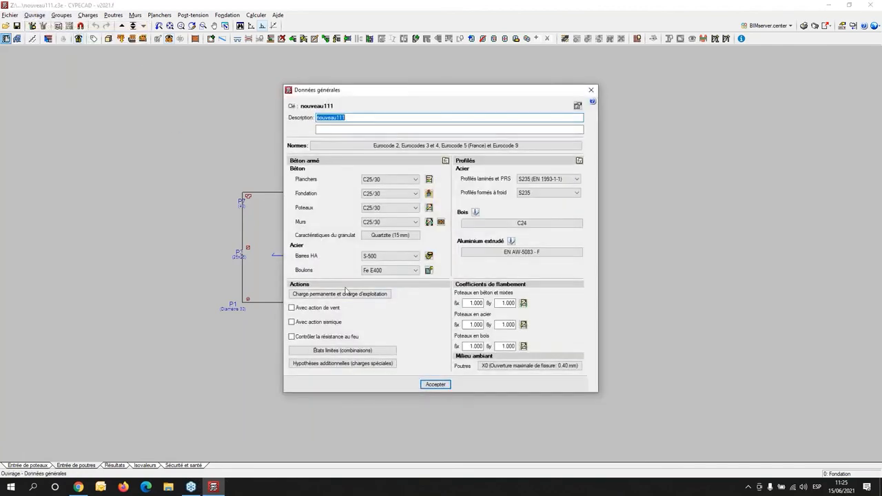
{"action": "left_click", "coordinate": [314, 309]}
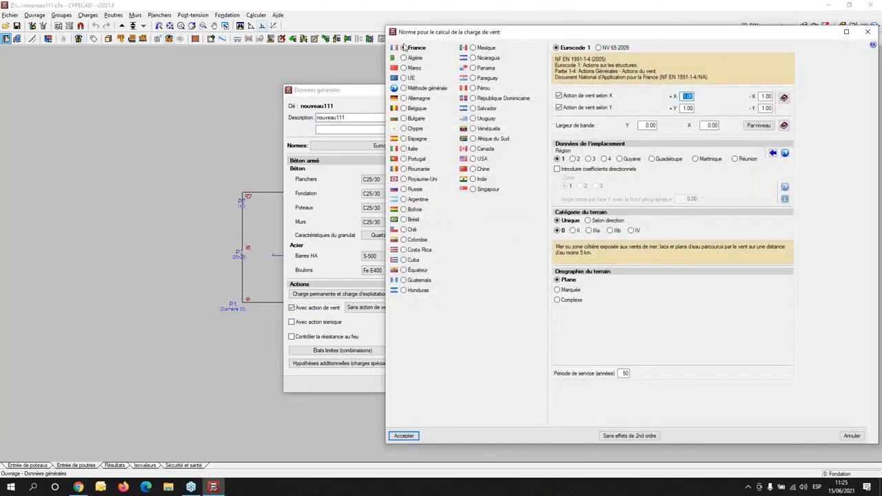
{"action": "left_click", "coordinate": [411, 78]}
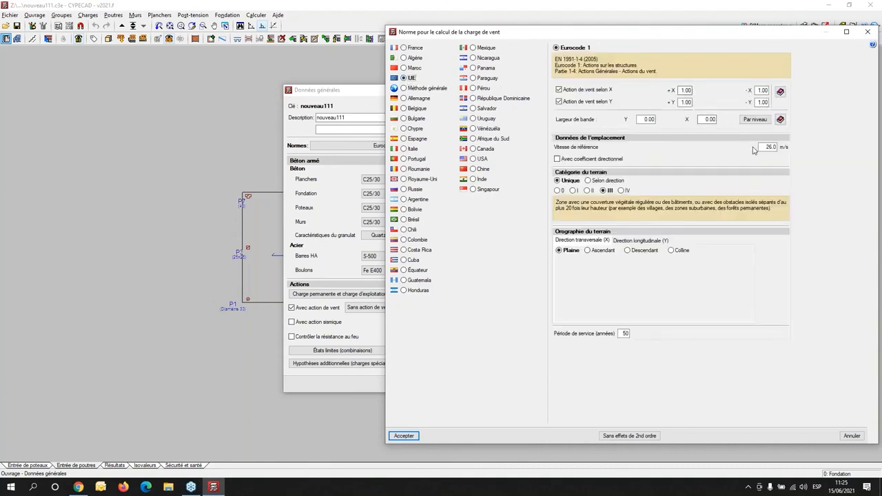
- Set the wind band width to 10 in both the Y and X directions and accept the wind load settings
{"action": "left_click", "coordinate": [642, 118]}
{"action": "left_click_drag", "start_coordinate": [585, 31], "coordinate": [268, 21]}
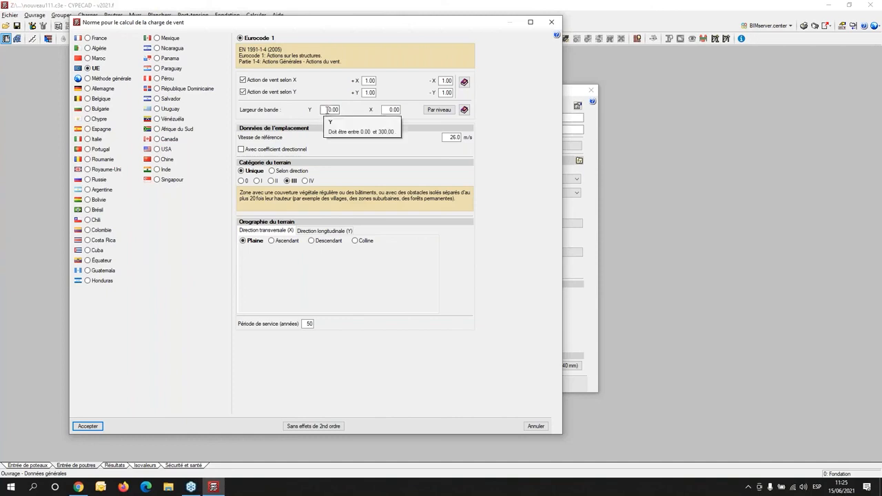
{"action": "left_click_drag", "start_coordinate": [328, 110], "coordinate": [431, 116]}
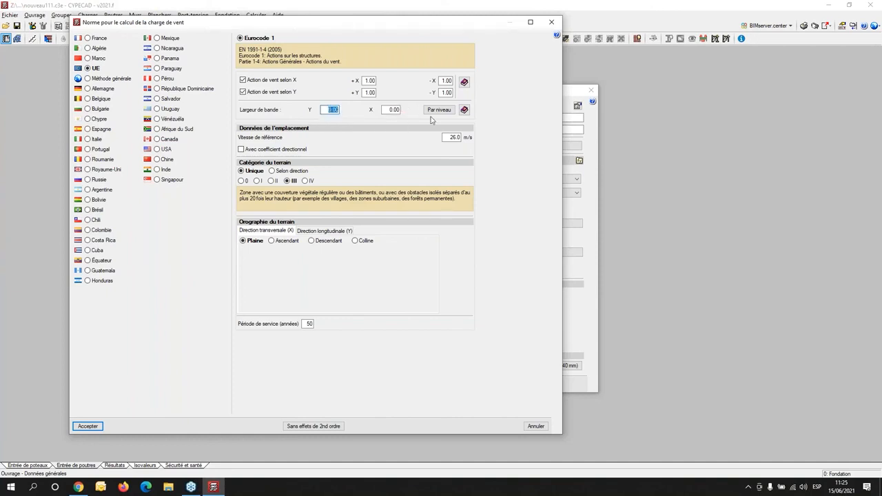
{"action": "type", "text": "10"}
{"action": "key", "text": "Tab"}
{"action": "type", "text": "10"}
{"action": "key", "text": "Tab"}
{"action": "left_click", "coordinate": [87, 426]}
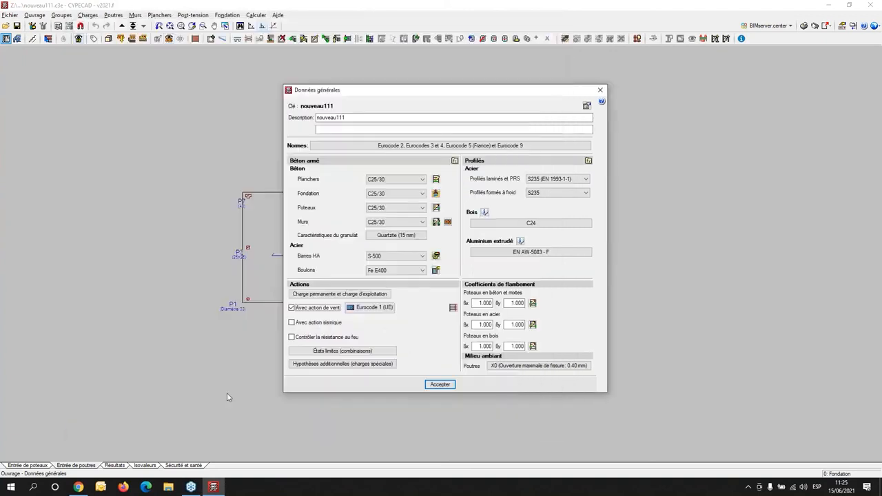
- Review the wind loads computed for each floor level and accept the general data
{"action": "left_click", "coordinate": [453, 308]}
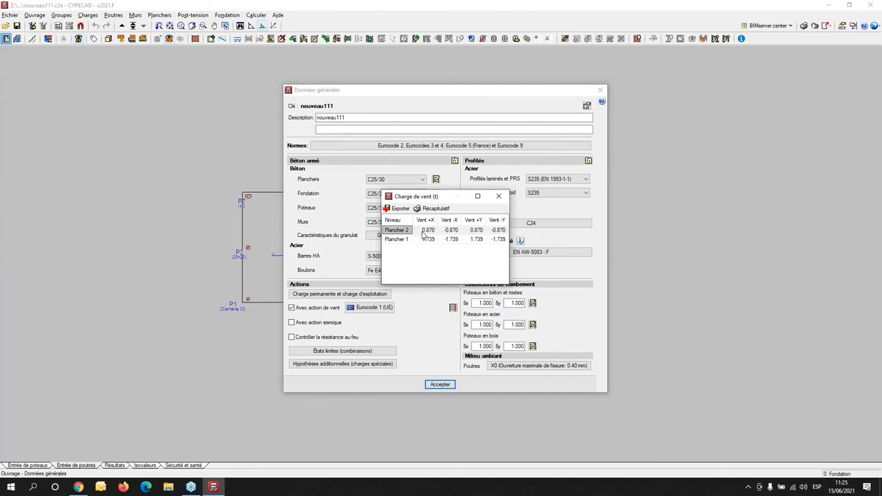
{"action": "left_click_drag", "start_coordinate": [412, 198], "coordinate": [89, 205]}
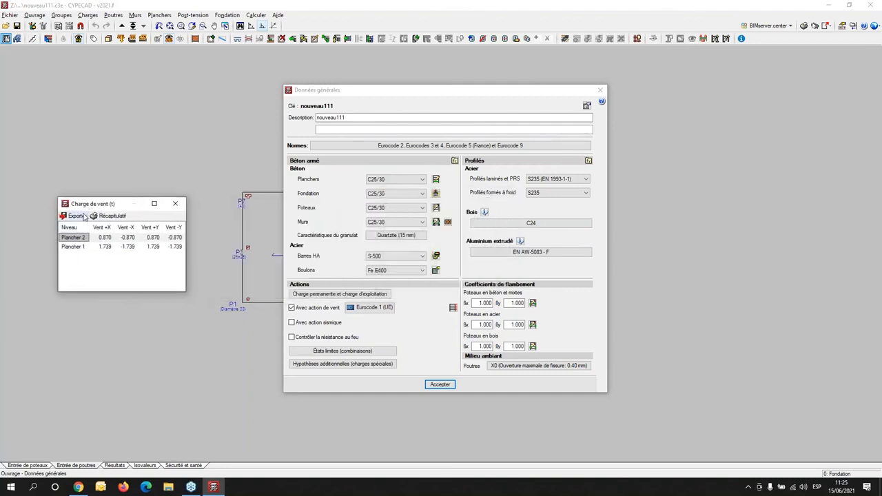
{"action": "left_click", "coordinate": [174, 204]}
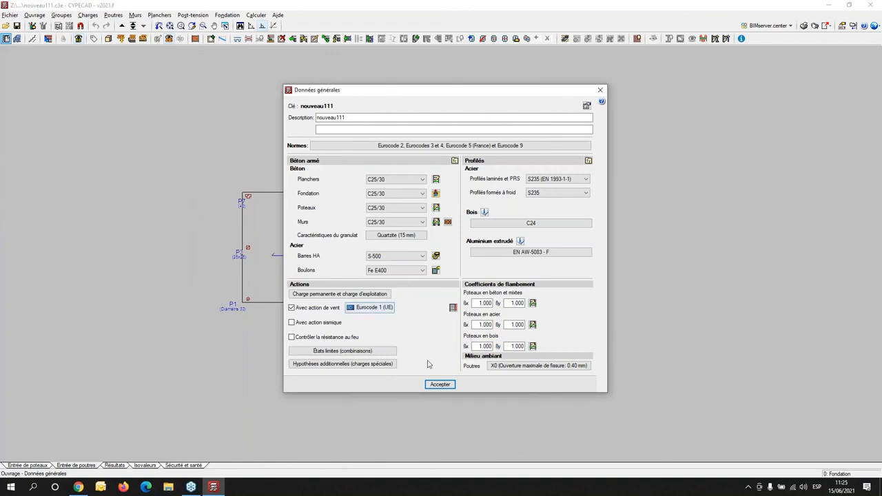
{"action": "left_click", "coordinate": [440, 386]}
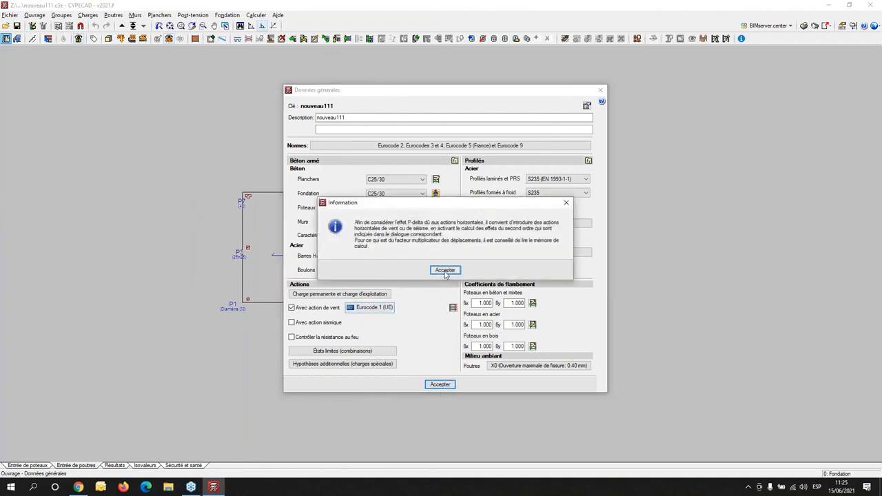
{"action": "left_click", "coordinate": [445, 270]}
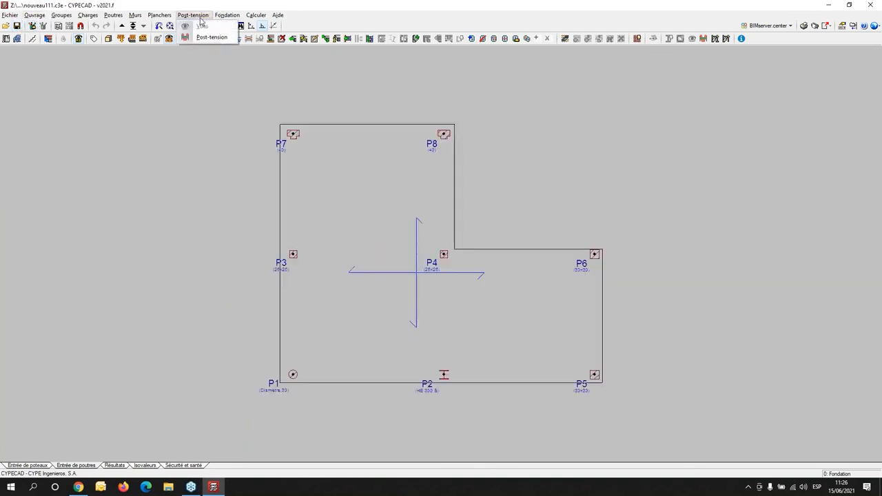
- Calculate the structure without editing the loads of group 0, and close the calculation error report
{"action": "left_click", "coordinate": [228, 15]}
{"action": "mouse_move", "coordinate": [262, 17]}
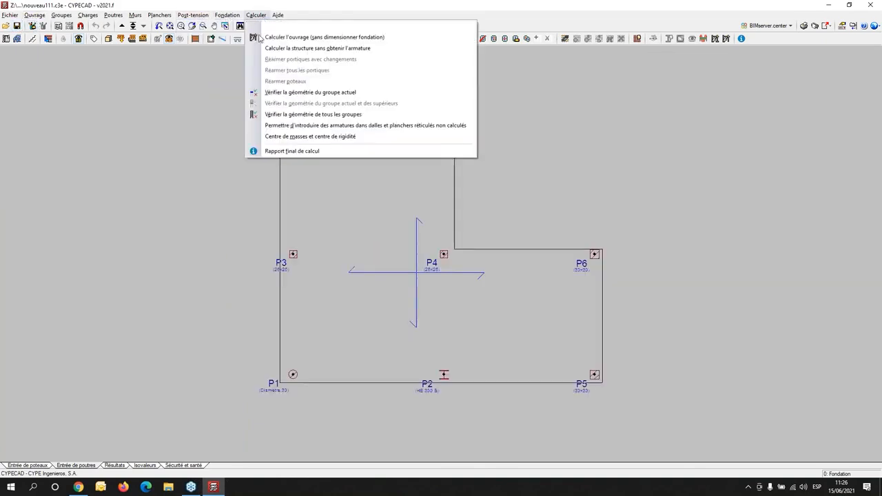
{"action": "left_click", "coordinate": [267, 48]}
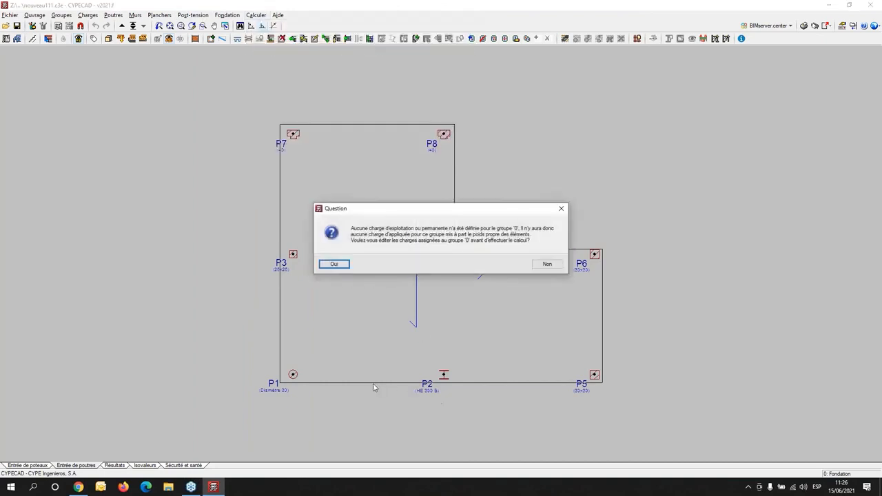
{"action": "left_click", "coordinate": [562, 208]}
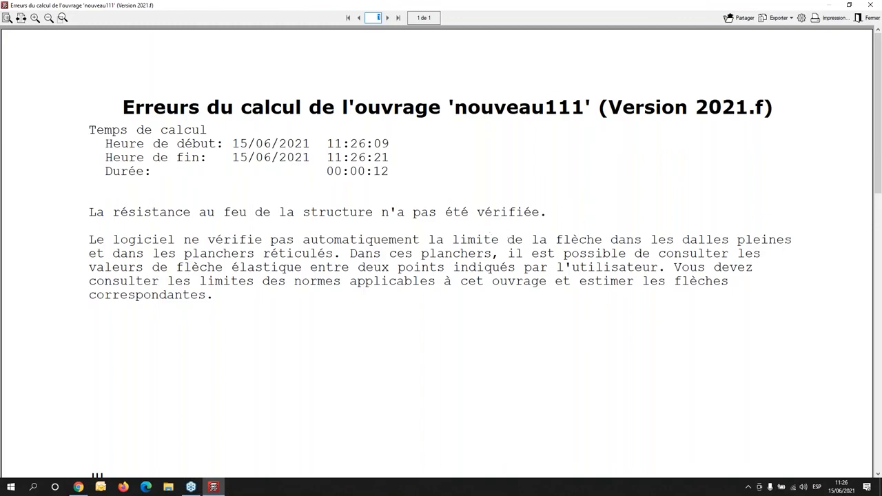
{"action": "left_click", "coordinate": [870, 5]}
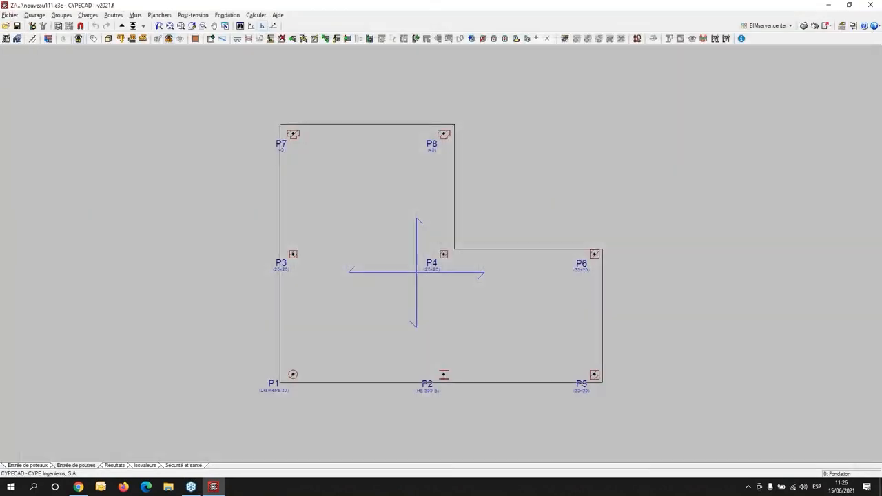
- Open the deformed shape in the results with the structure shown, for the simple load case Vent +X exc.+
{"action": "left_click", "coordinate": [121, 467]}
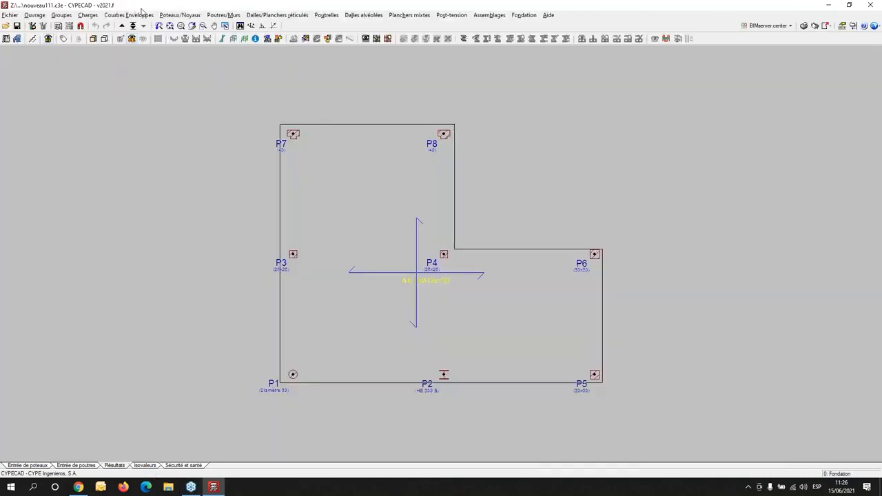
{"action": "left_click", "coordinate": [243, 40]}
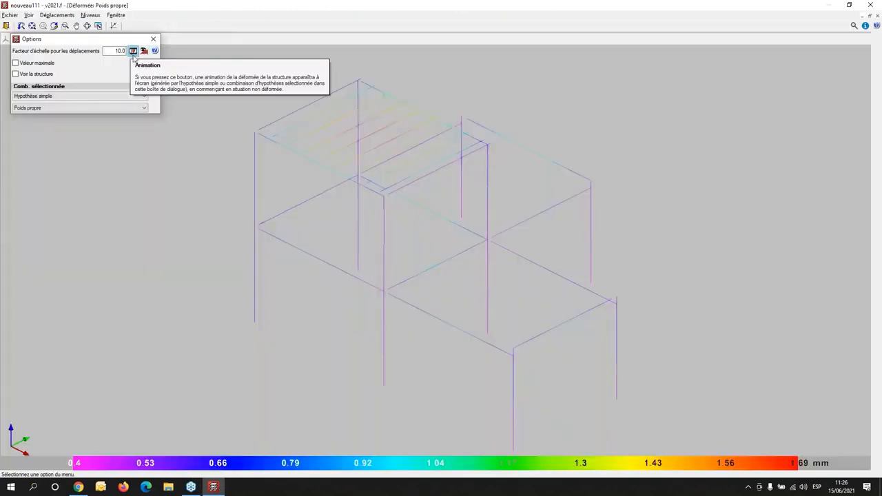
{"action": "left_click", "coordinate": [28, 76]}
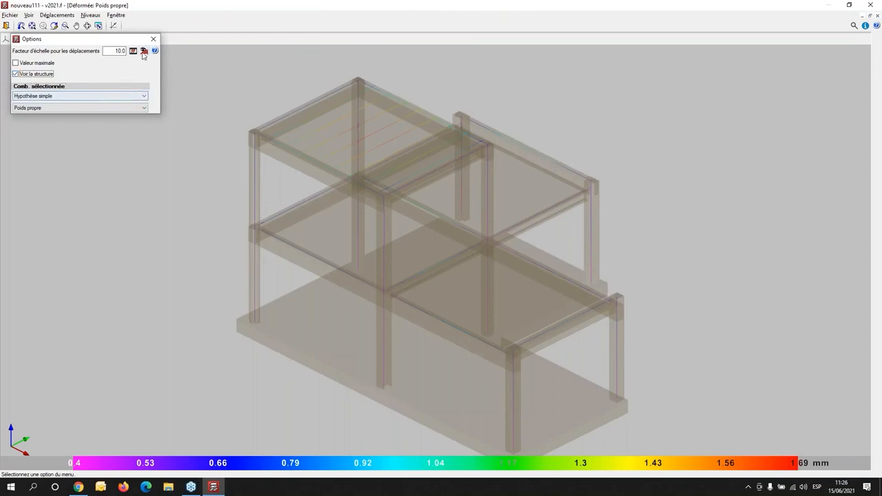
{"action": "left_click", "coordinate": [144, 96]}
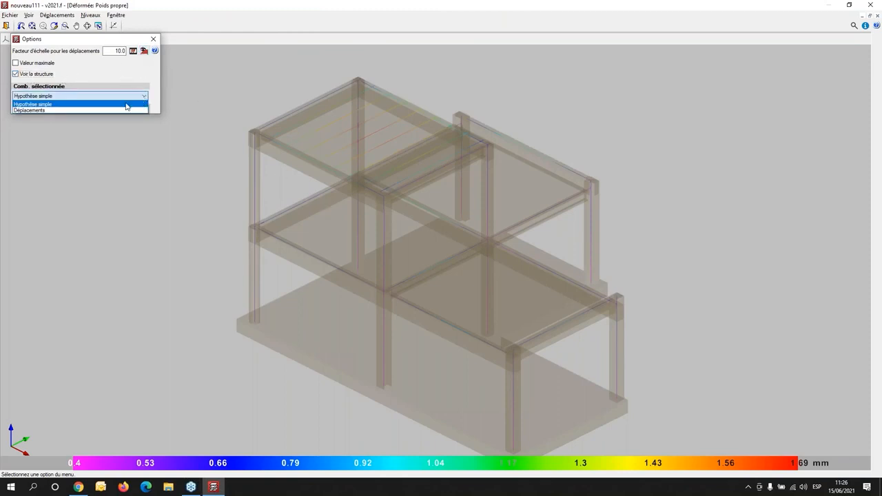
{"action": "left_click", "coordinate": [118, 104]}
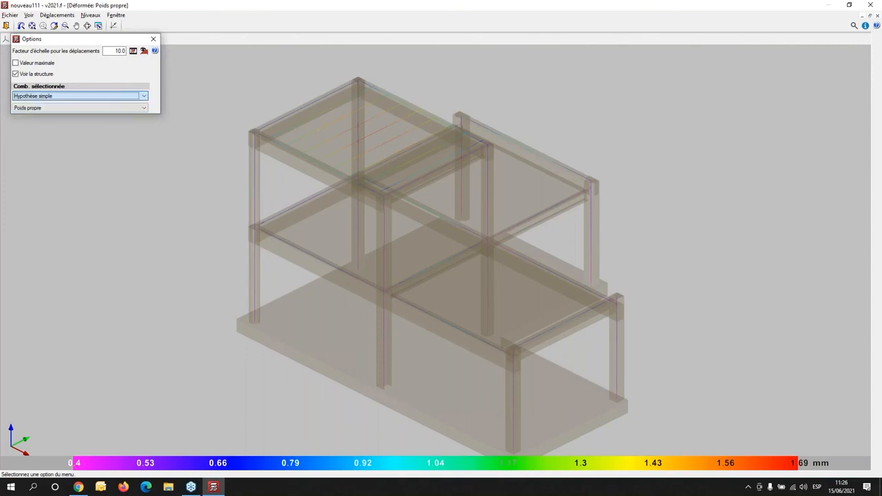
{"action": "left_click", "coordinate": [142, 109]}
{"action": "left_click", "coordinate": [62, 134]}
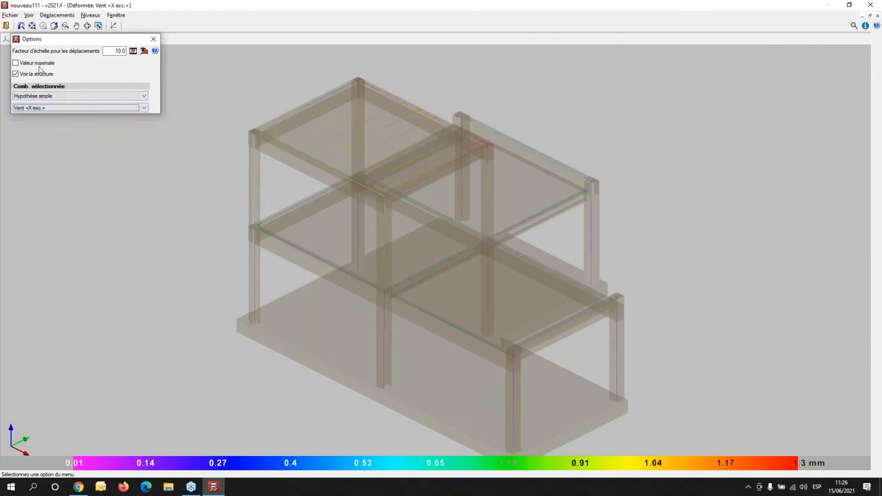
- Set the displacement scale factor to 1000, examine the wind deformation from several sides, and leave the deformed view
{"action": "left_click", "coordinate": [119, 50]}
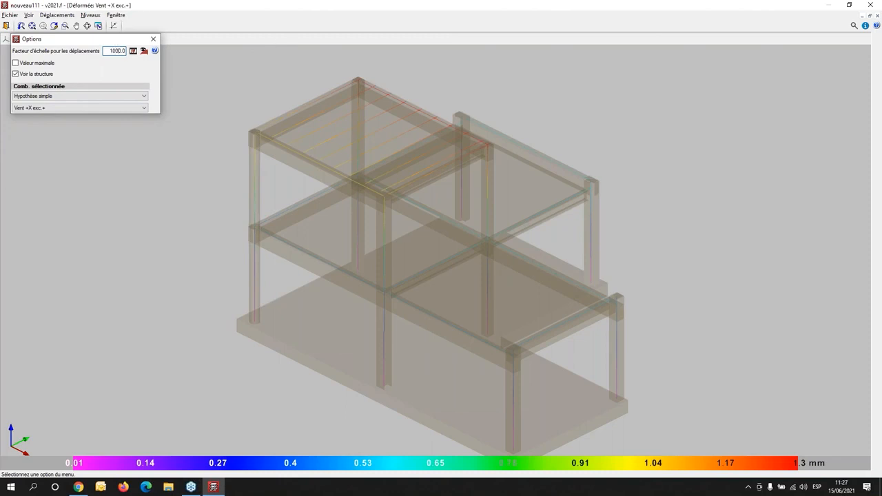
{"action": "key", "text": "Tab"}
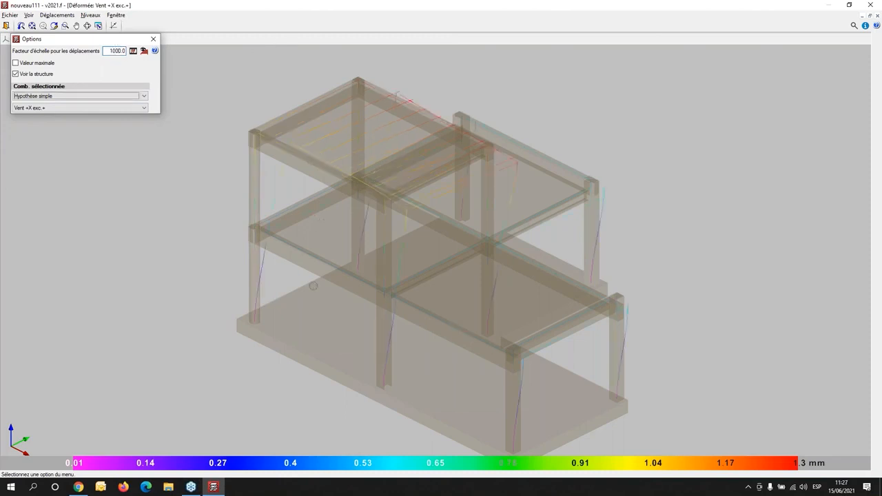
{"action": "mouse_move", "coordinate": [265, 361]}
{"action": "middle_mouse_down", "text": "shift"}
{"action": "mouse_move", "coordinate": [358, 350]}
{"action": "mouse_move", "coordinate": [420, 329]}
{"action": "mouse_move", "coordinate": [382, 354]}
{"action": "mouse_move", "coordinate": [385, 338]}
{"action": "middle_mouse_up", "text": "shift"}
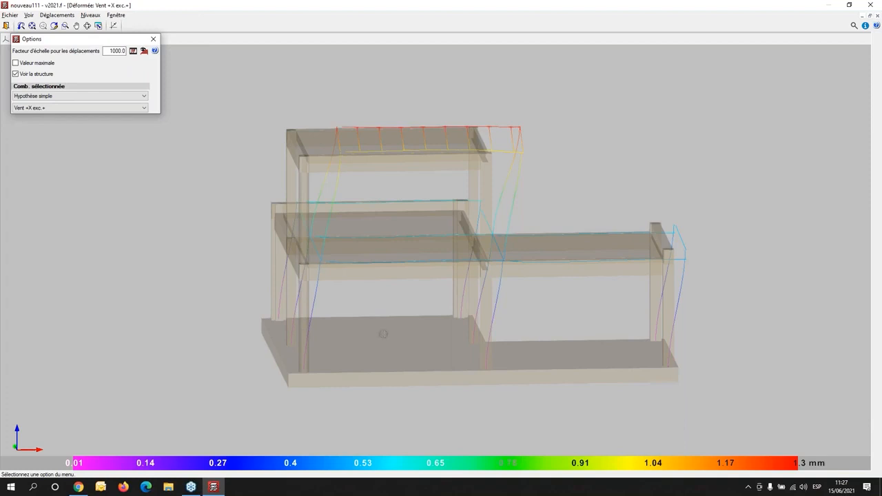
{"action": "left_click_drag", "start_coordinate": [368, 345], "coordinate": [624, 302]}
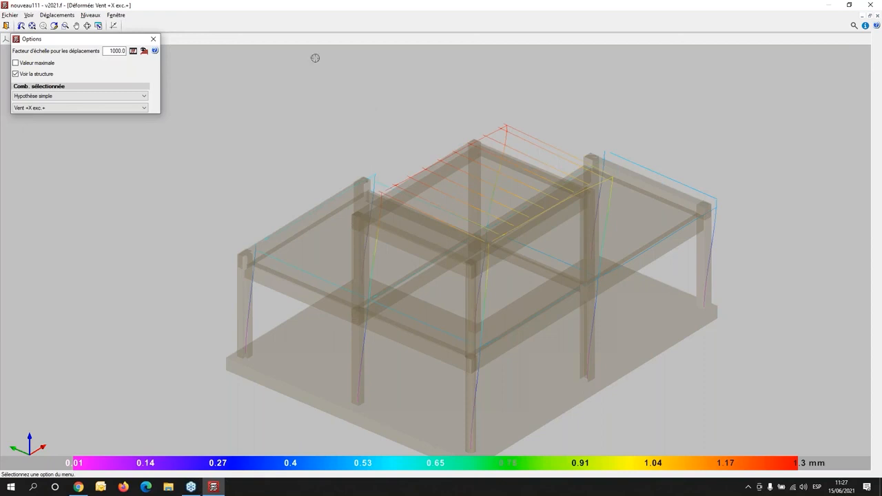
{"action": "left_click", "coordinate": [8, 26]}
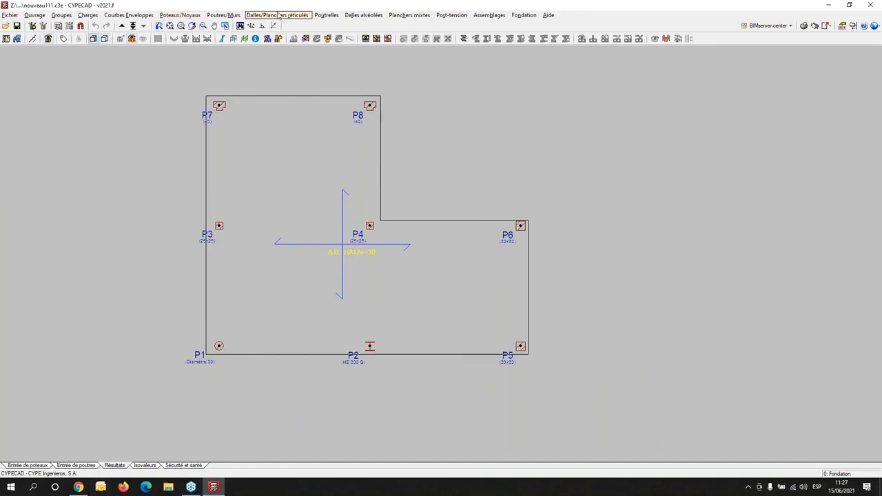
- View the foundation raft's Z displacement isovalues for the PP+G combination with contour lines
{"action": "left_click", "coordinate": [144, 466]}
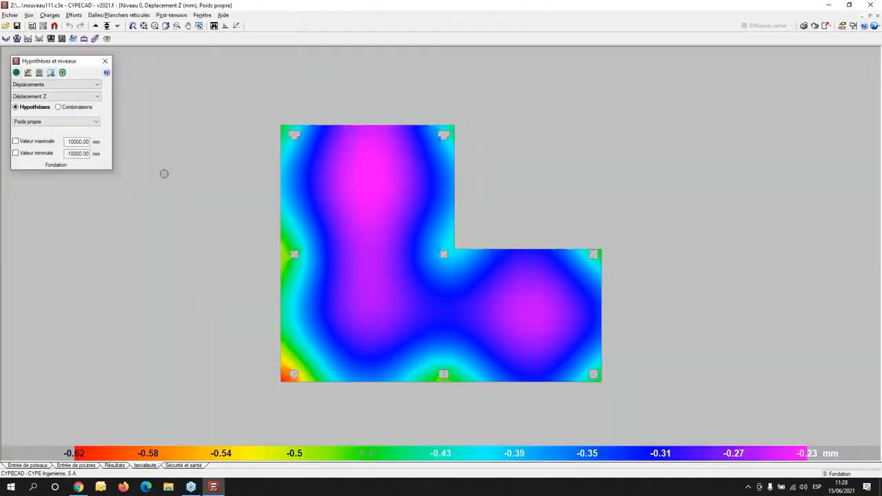
{"action": "left_click", "coordinate": [61, 107]}
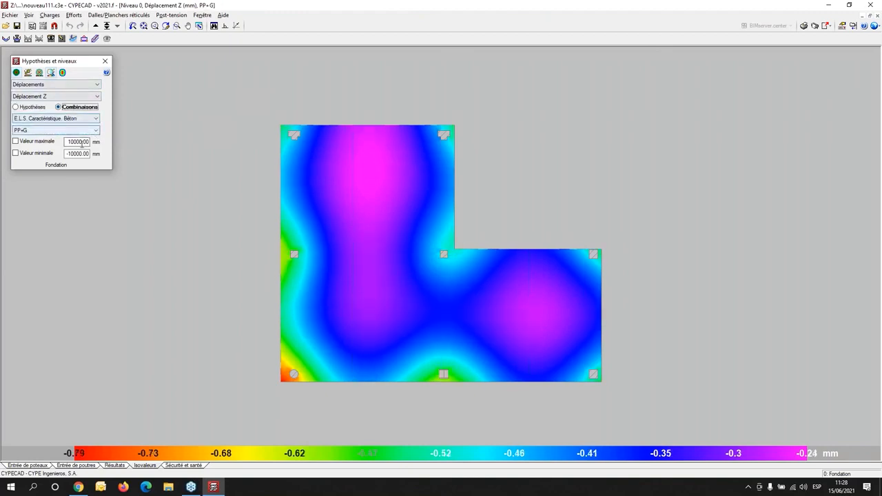
{"action": "left_click", "coordinate": [39, 72]}
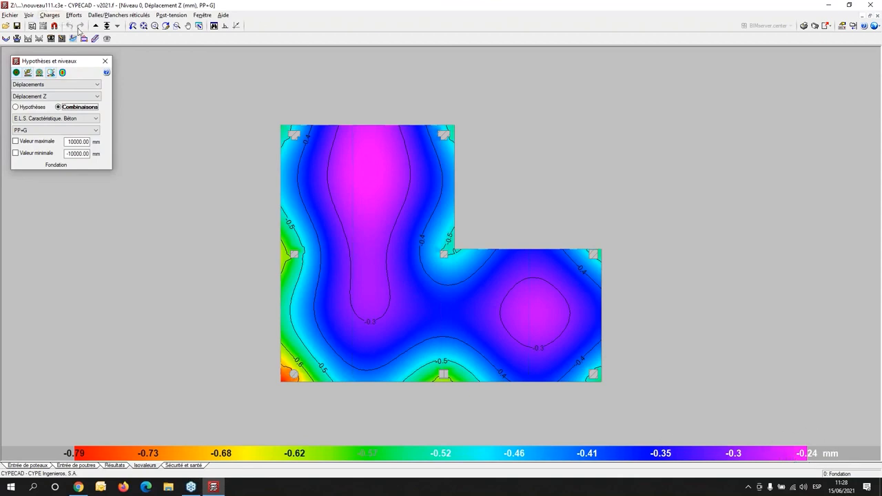
- Return to the calculation results and check the foundation raft for excessive stresses
{"action": "left_click", "coordinate": [113, 466]}
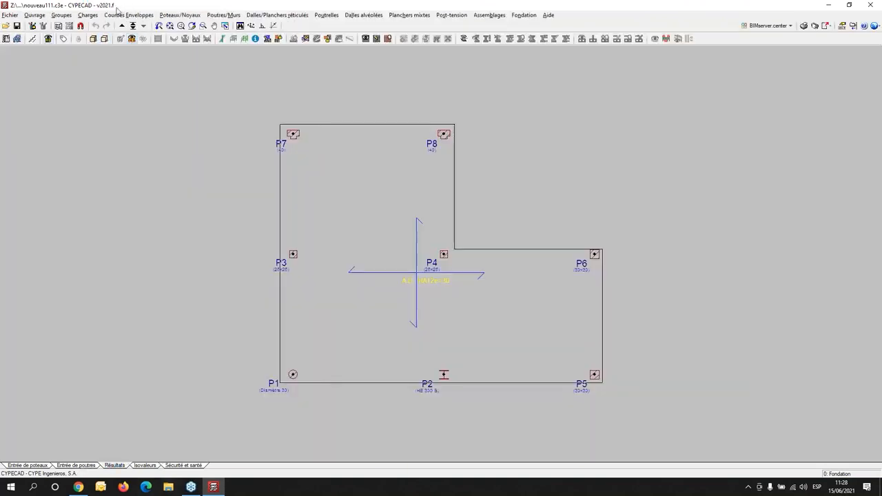
{"action": "left_click", "coordinate": [134, 15]}
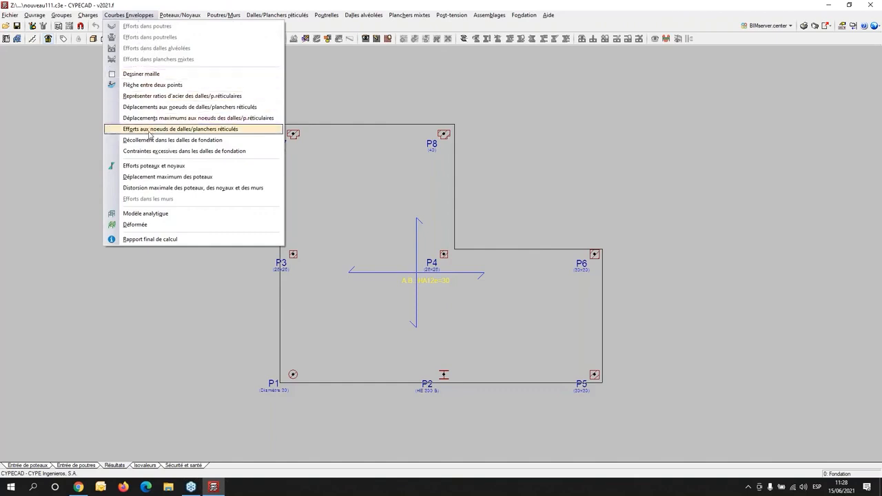
{"action": "left_click", "coordinate": [149, 17]}
{"action": "left_click", "coordinate": [148, 17]}
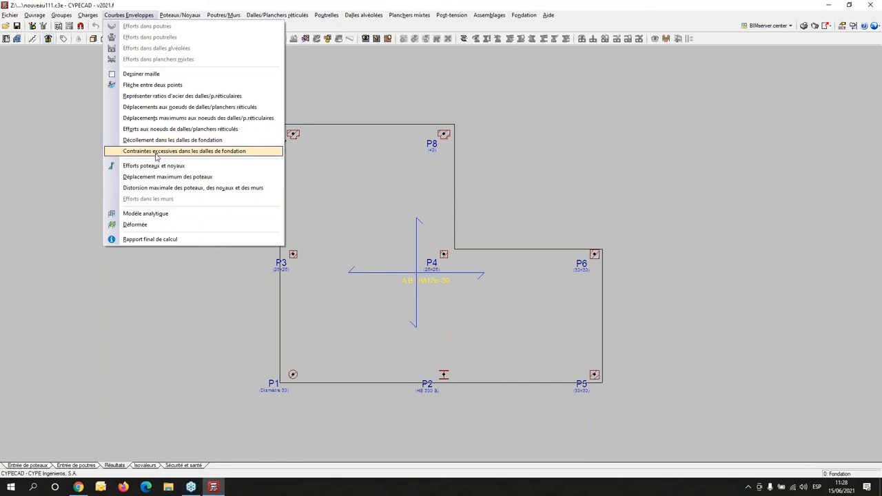
{"action": "left_click", "coordinate": [160, 151]}
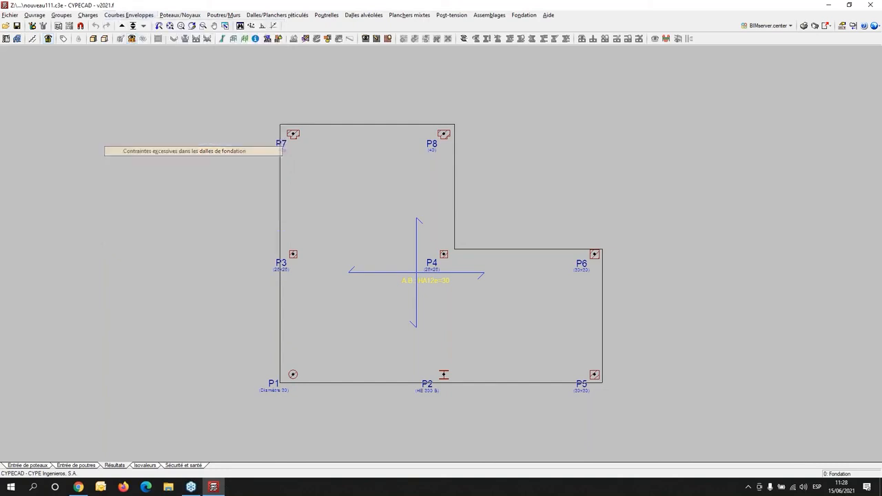
{"action": "left_click", "coordinate": [441, 262]}
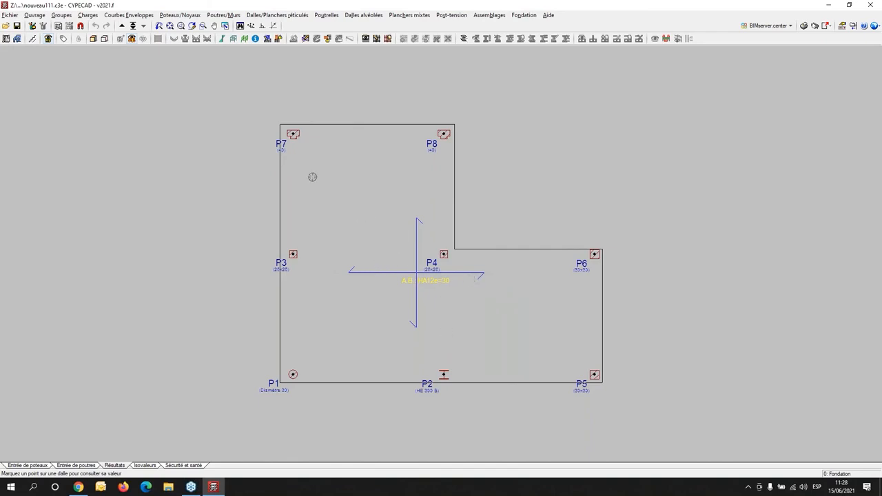
{"action": "scroll", "coordinate": [319, 166], "scroll_direction": "down", "scroll_amount": 2}
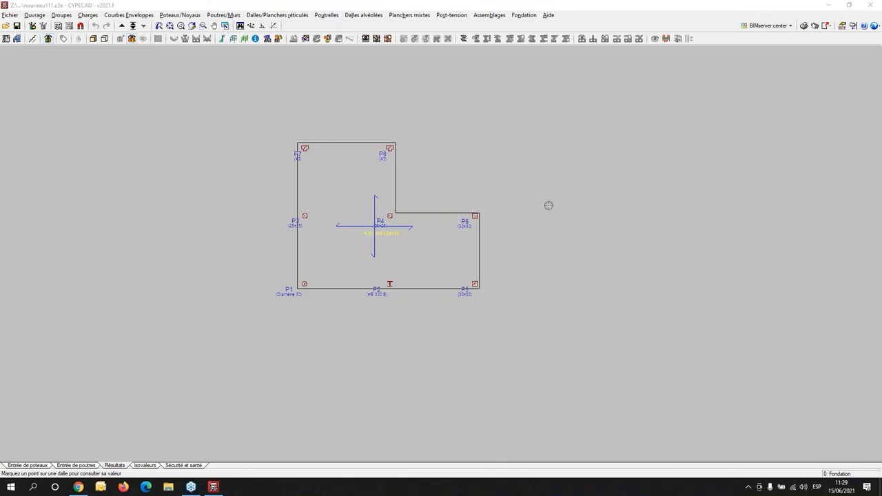
- Open the wind action justification report and read through to the dynamic pressure per level and design pressure sections
{"action": "left_click", "coordinate": [803, 26]}
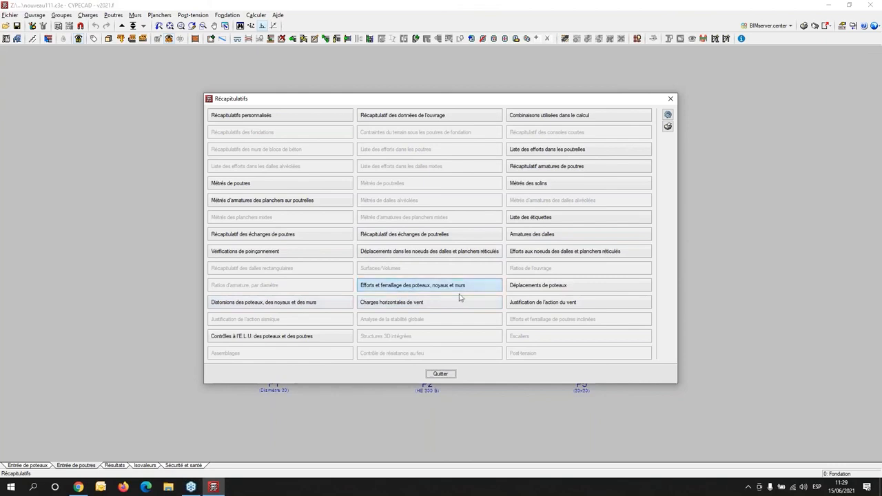
{"action": "left_click", "coordinate": [539, 304]}
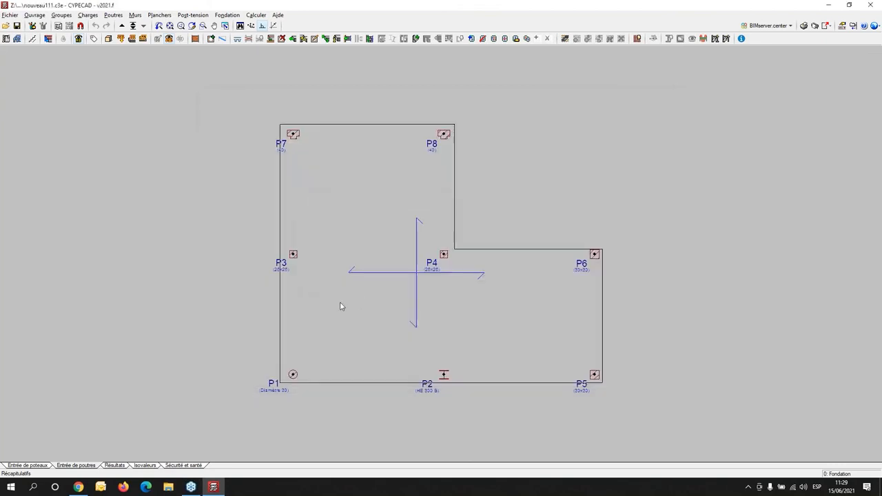
{"action": "scroll", "coordinate": [378, 195], "scroll_direction": "down", "scroll_amount": 10}
{"action": "scroll", "coordinate": [380, 191], "scroll_direction": "down", "scroll_amount": 10}
{"action": "scroll", "coordinate": [380, 191], "scroll_direction": "down", "scroll_amount": 10}
{"action": "scroll", "coordinate": [380, 191], "scroll_direction": "down", "scroll_amount": 10}
{"action": "scroll", "coordinate": [379, 190], "scroll_direction": "down", "scroll_amount": 10}
{"action": "scroll", "coordinate": [386, 187], "scroll_direction": "down", "scroll_amount": 10}
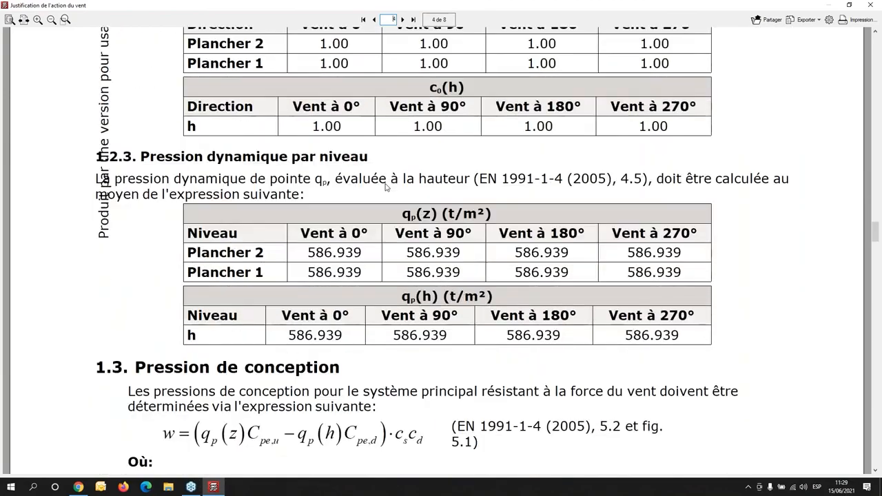
{"action": "scroll", "coordinate": [387, 186], "scroll_direction": "down", "scroll_amount": 2}
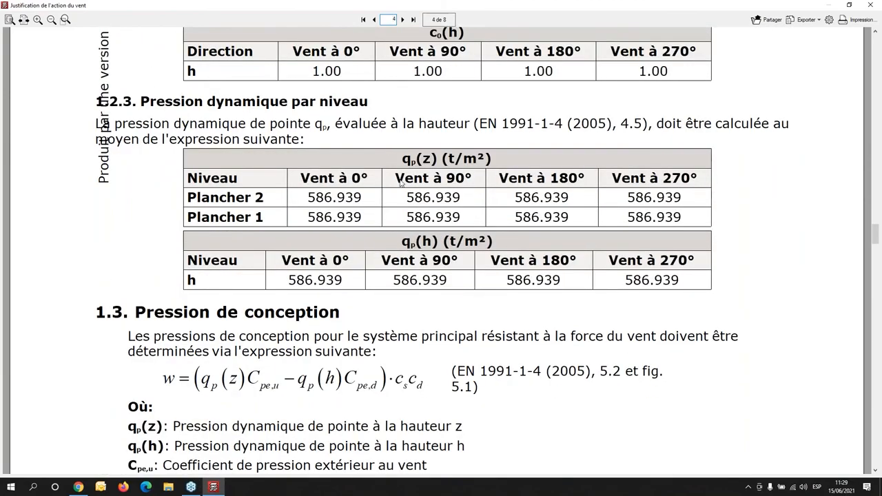
{"action": "scroll", "coordinate": [404, 167], "scroll_direction": "down", "scroll_amount": 10}
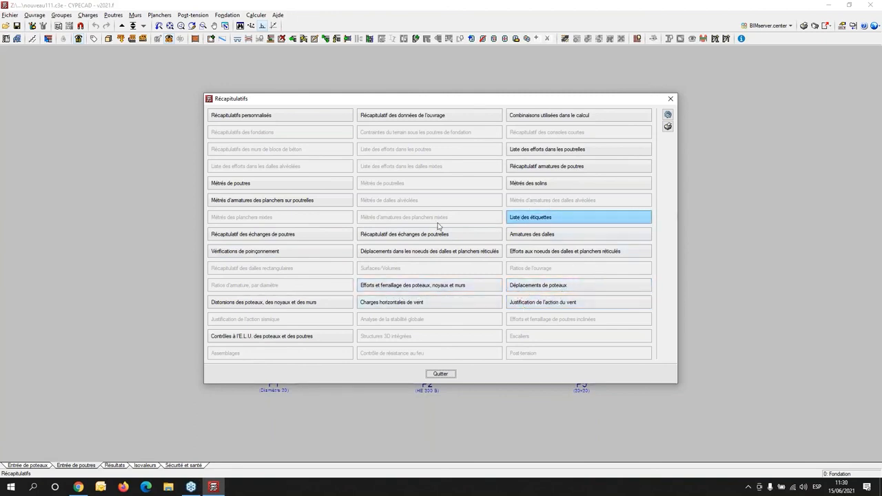
- View the reinforcement quantities report for the joist floors and close the list of reports
{"action": "left_click", "coordinate": [299, 204]}
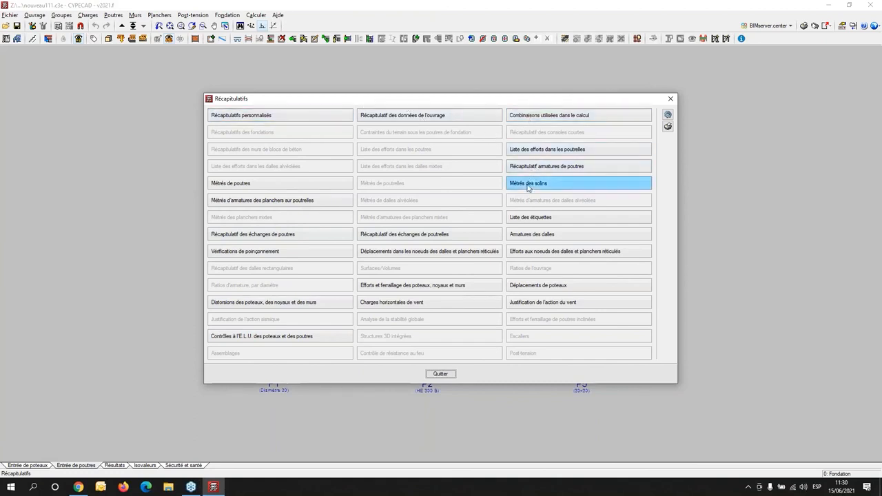
{"action": "left_click", "coordinate": [671, 98]}
- Add a Plan de ferraillage des poteaux to the drawing selection, with horizontal and vertical scales of 1/50
{"action": "left_click", "coordinate": [815, 27]}
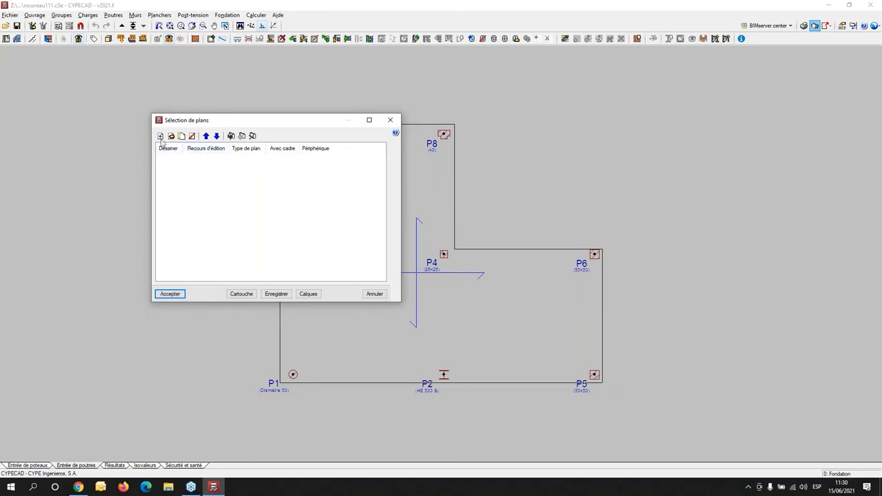
{"action": "left_click", "coordinate": [160, 136]}
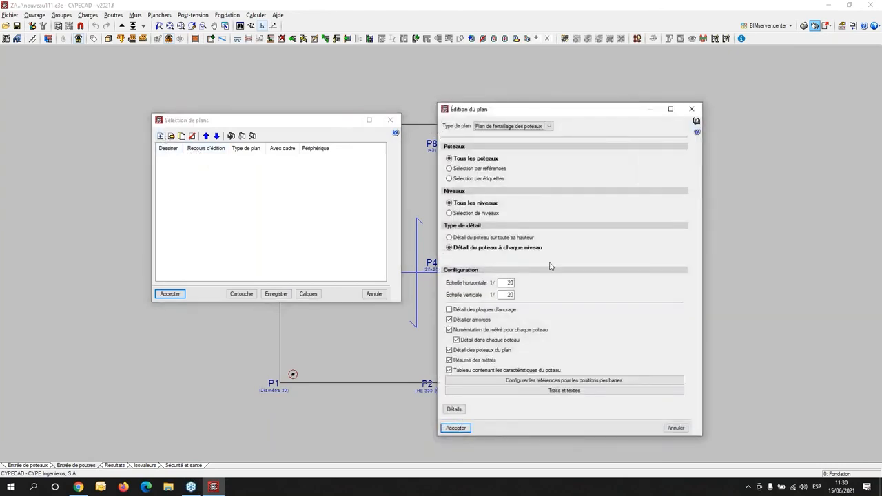
{"action": "double_click", "coordinate": [508, 282]}
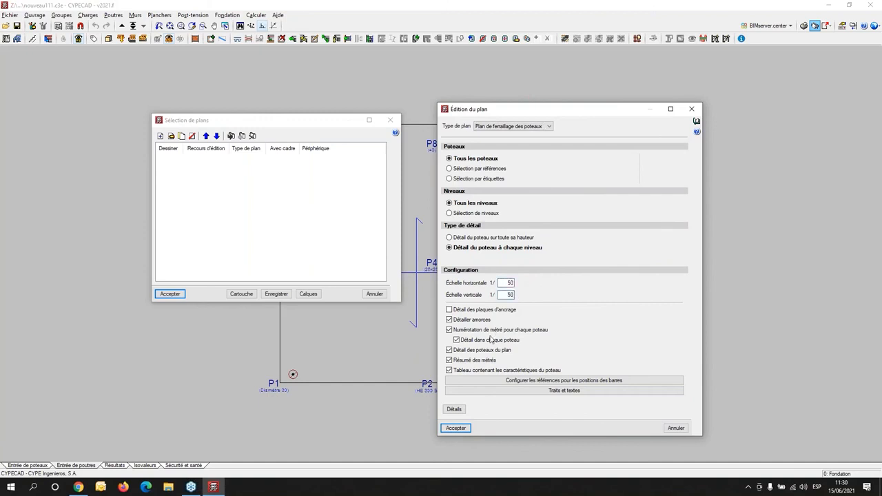
{"action": "left_click", "coordinate": [455, 428]}
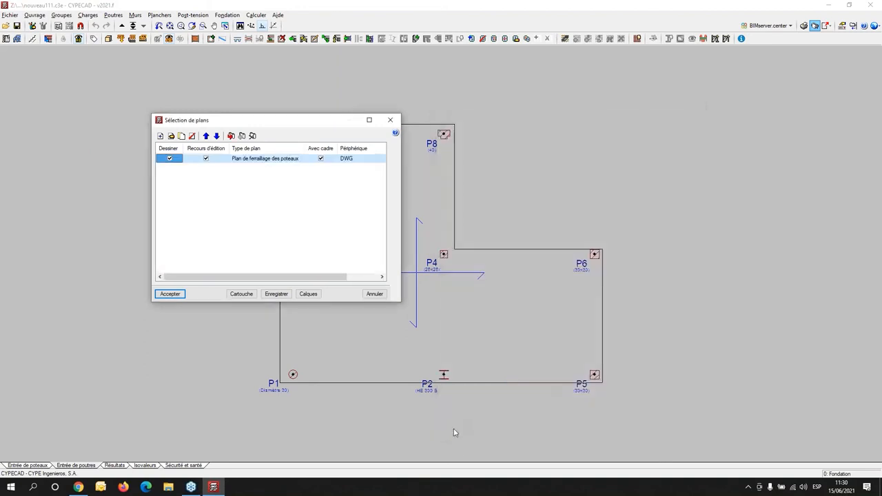
- Start a second drawing and review the settings of the Plans de niveau, Plan de portiques and Plans des poteaux types
{"action": "left_click", "coordinate": [161, 136]}
{"action": "left_click", "coordinate": [526, 126]}
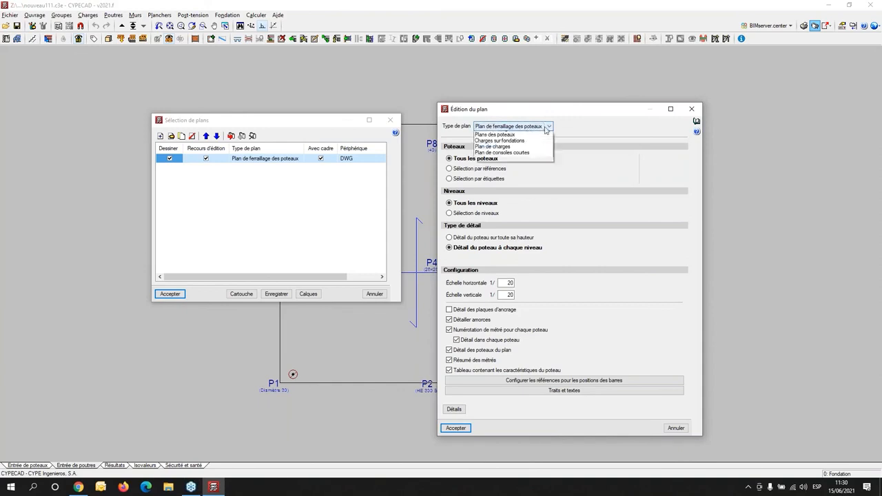
{"action": "left_click", "coordinate": [540, 142]}
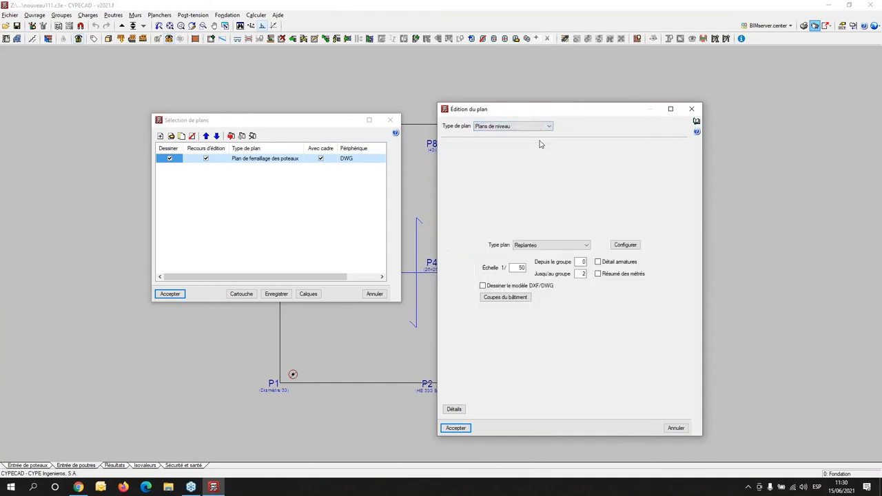
{"action": "left_click", "coordinate": [552, 128]}
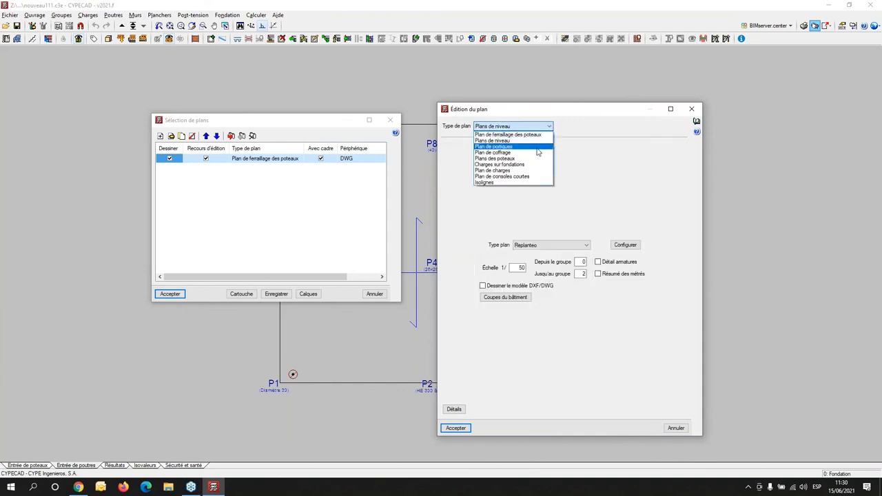
{"action": "left_click", "coordinate": [537, 148]}
{"action": "left_click", "coordinate": [550, 126]}
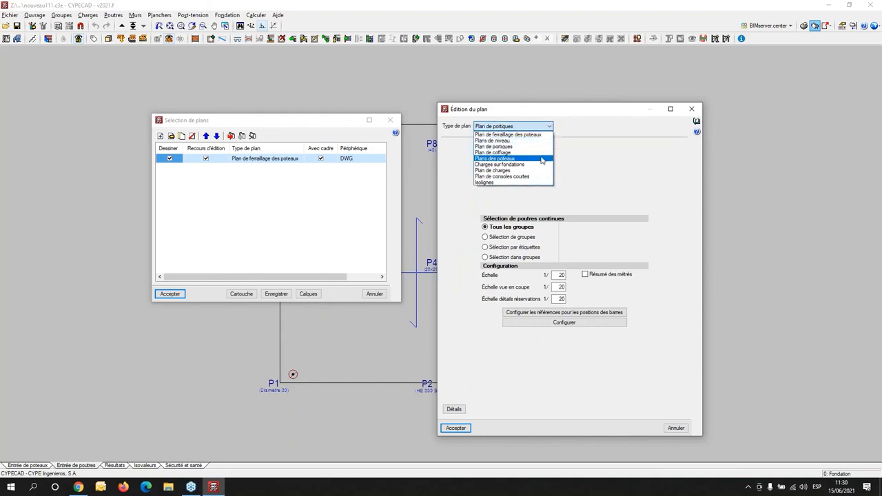
{"action": "left_click", "coordinate": [541, 158]}
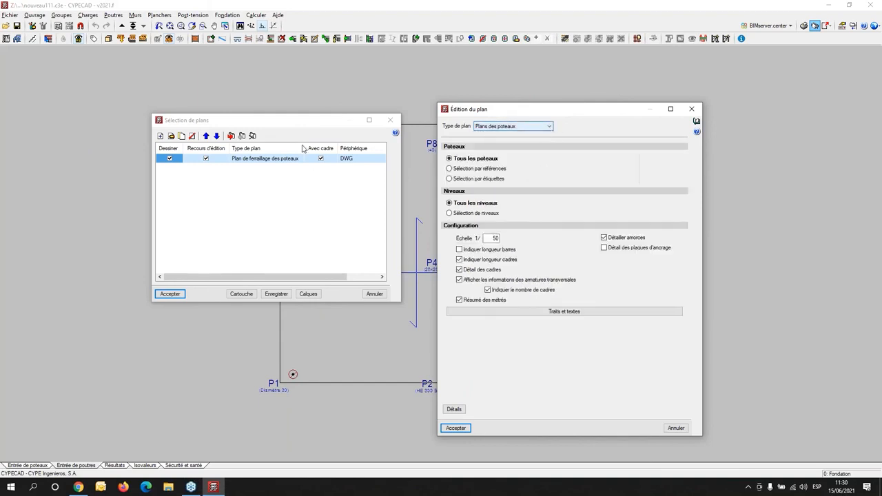
- Try the Plan de portiques type with all three scales at 1/50 and the quantities summary enabled, and recheck Plans des poteaux
{"action": "left_click", "coordinate": [549, 127]}
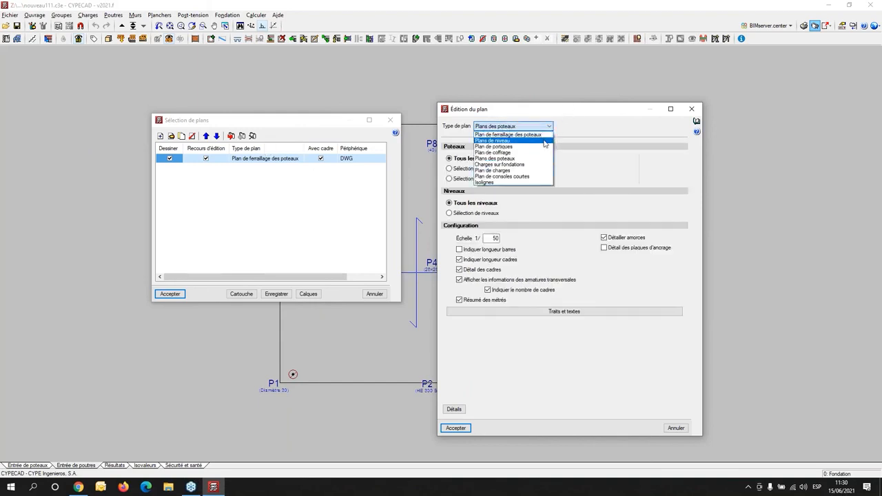
{"action": "left_click", "coordinate": [544, 147]}
{"action": "double_click", "coordinate": [561, 275]}
{"action": "type", "text": "50"}
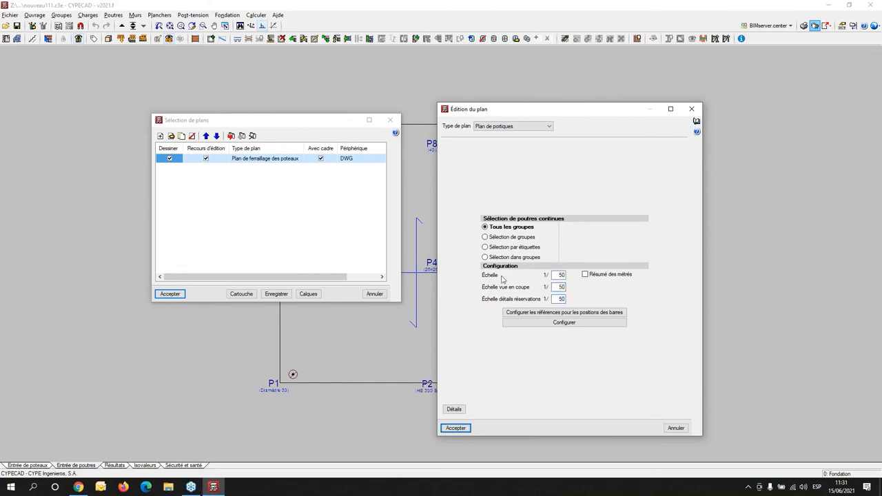
{"action": "left_click", "coordinate": [585, 274]}
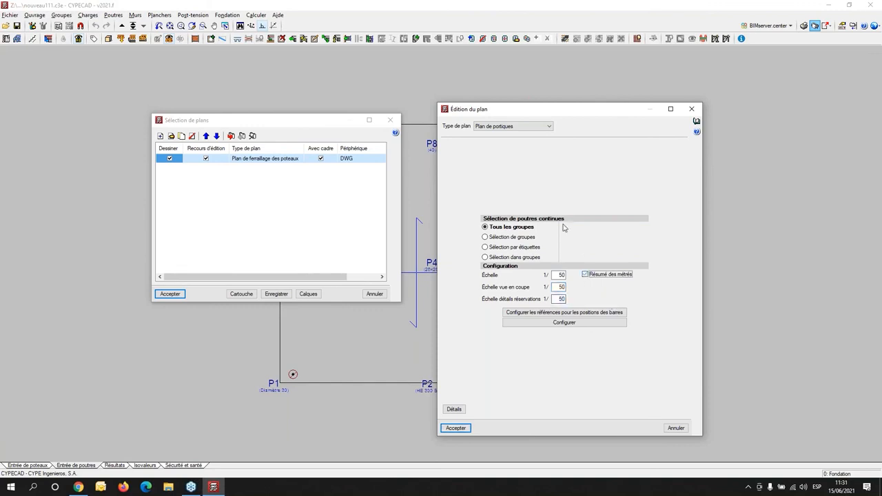
{"action": "left_click", "coordinate": [550, 127]}
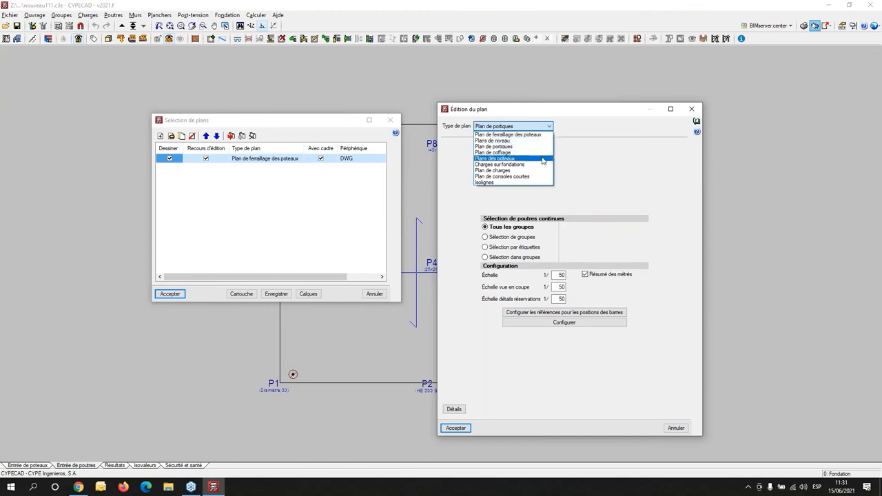
{"action": "left_click", "coordinate": [541, 161]}
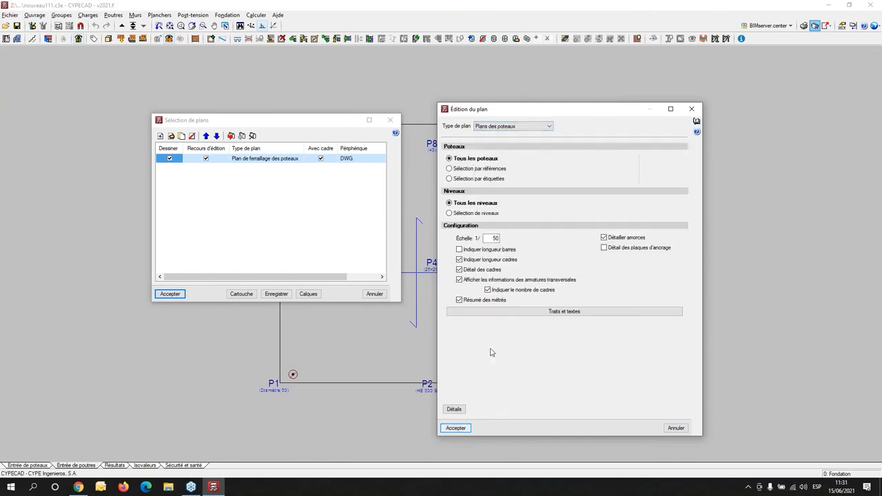
- Add the second drawing as Plans de niveau (Replanteo) with reinforcement details and the quantities summary included
{"action": "left_click", "coordinate": [527, 128]}
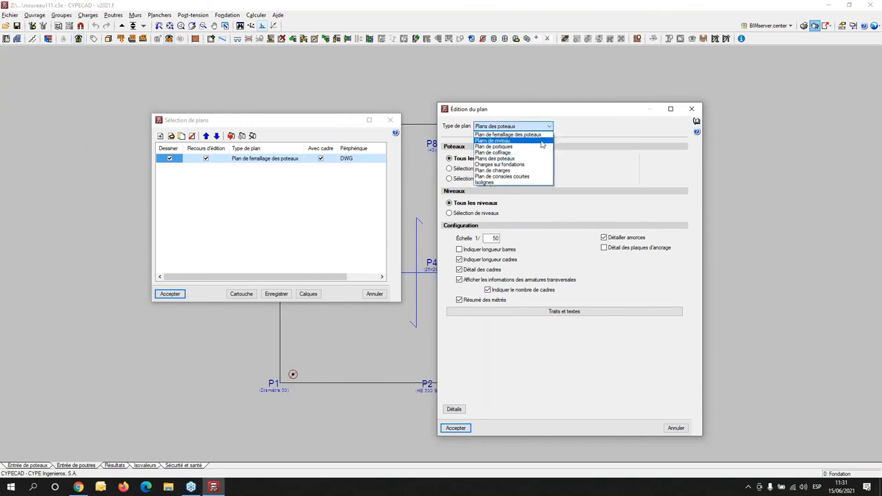
{"action": "left_click", "coordinate": [545, 141]}
{"action": "left_click", "coordinate": [598, 262]}
{"action": "left_click", "coordinate": [598, 274]}
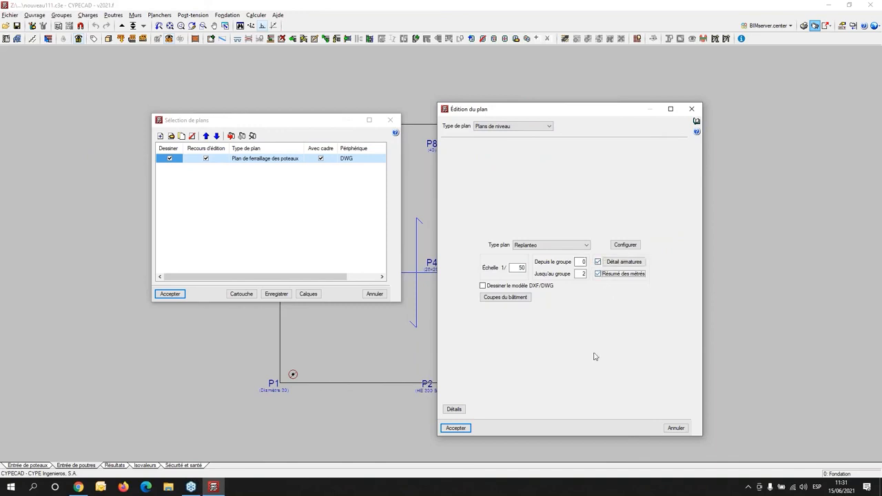
{"action": "left_click", "coordinate": [456, 428]}
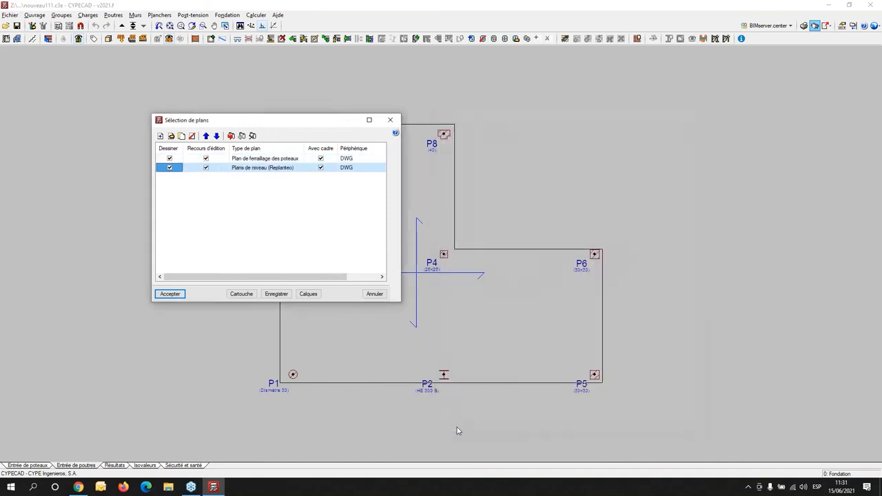
- Generate the selected plans, show the details of all drawings, and inspect the column reinforcement on the first A3 sheet
{"action": "left_click", "coordinate": [170, 294]}
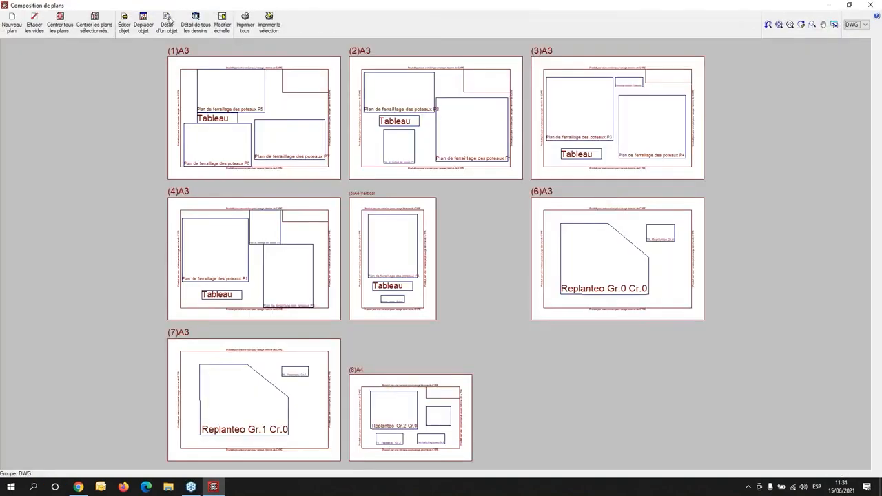
{"action": "left_click", "coordinate": [196, 21]}
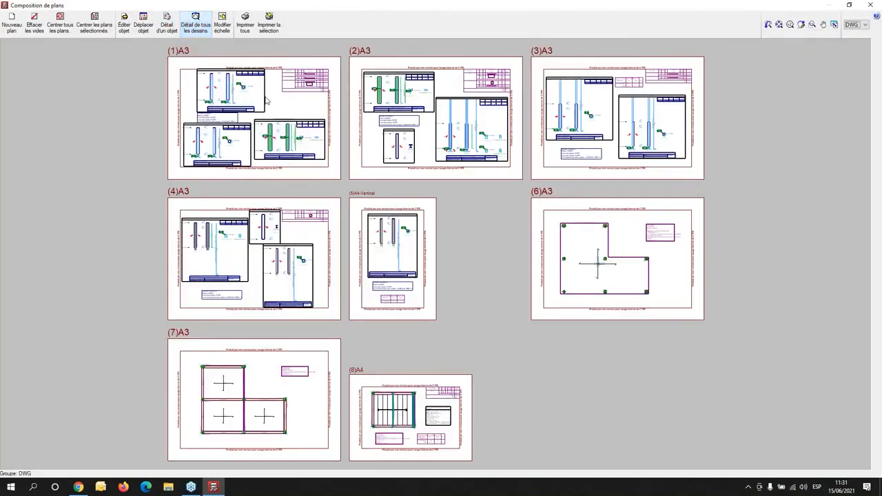
{"action": "scroll", "coordinate": [266, 101], "scroll_direction": "up", "scroll_amount": 5}
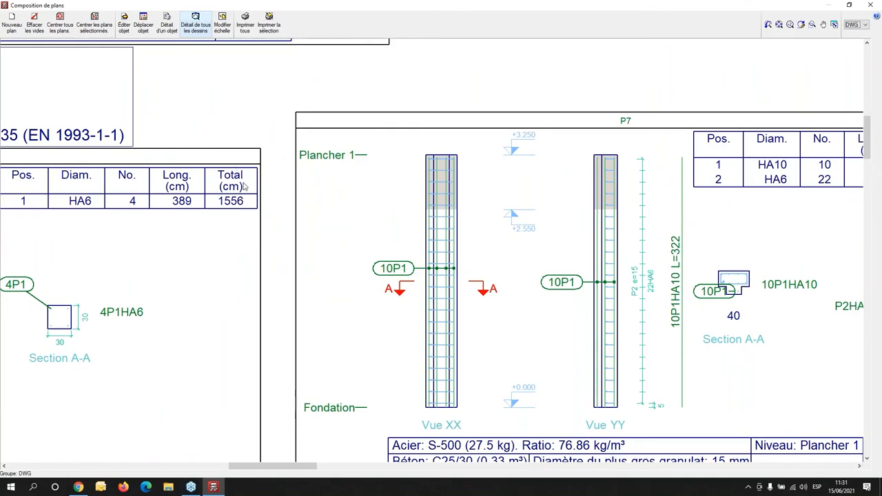
{"action": "scroll", "coordinate": [245, 186], "scroll_direction": "down", "scroll_amount": 5}
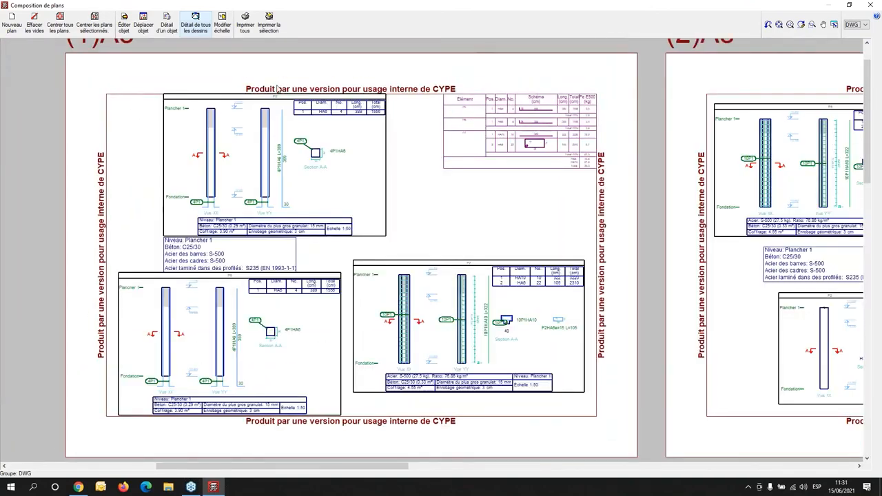
- Export all plans to the single drawing FILE.DWG, opening it in the associated program and replacing the existing file
{"action": "left_click", "coordinate": [245, 21]}
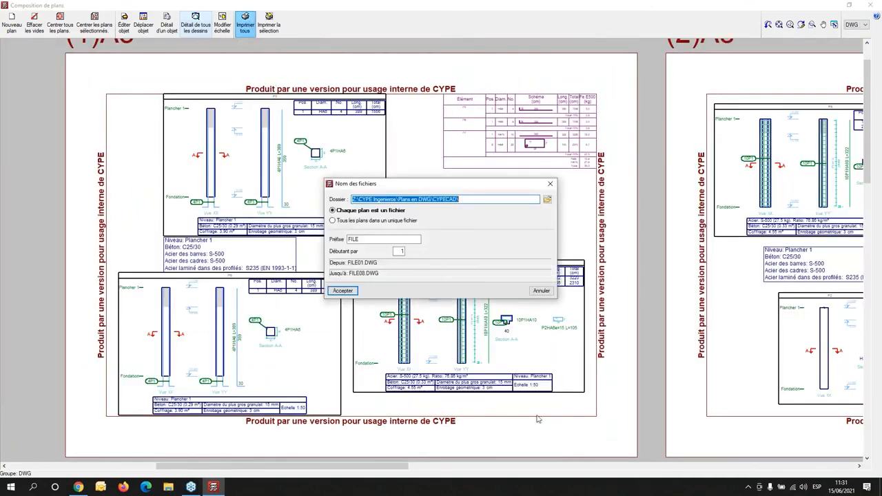
{"action": "left_click", "coordinate": [333, 220]}
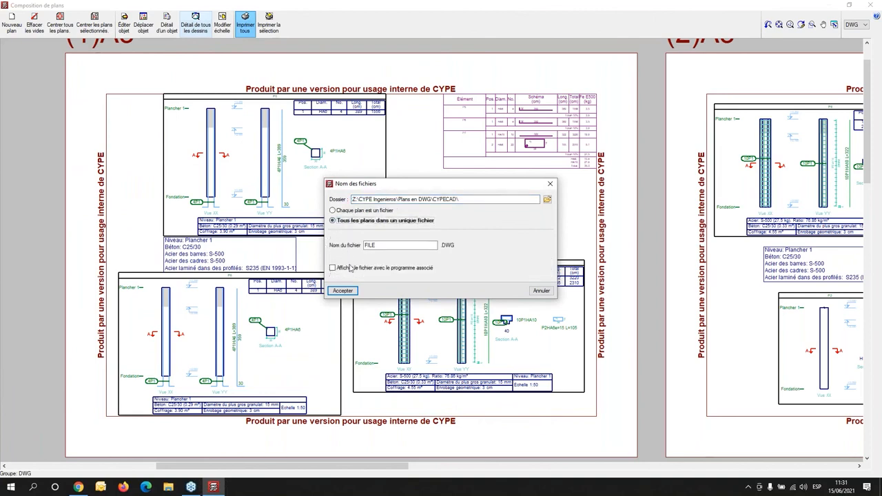
{"action": "left_click", "coordinate": [333, 267]}
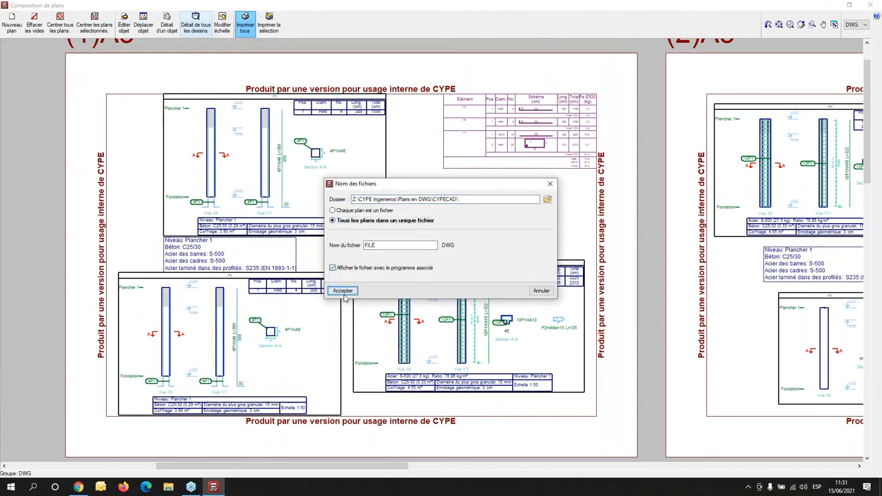
{"action": "left_click", "coordinate": [343, 291]}
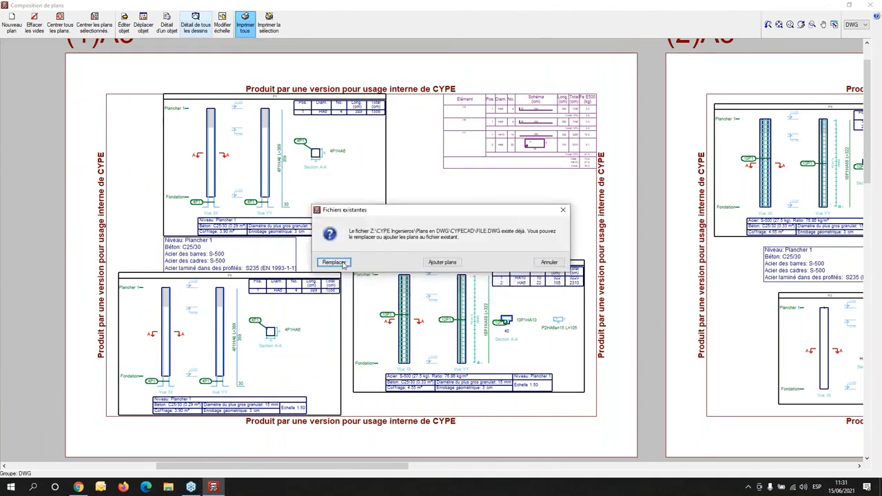
{"action": "left_click", "coordinate": [335, 263]}
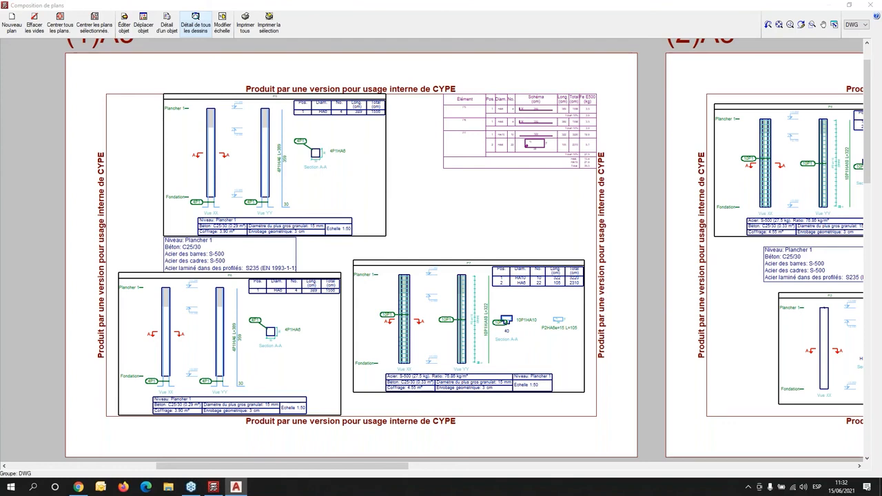
- In AutoCAD, examine the exported sheets, look closely at a column reinforcement drawing, and display the list of layers
{"action": "left_click_drag", "start_coordinate": [0, 29], "coordinate": [485, 21]}
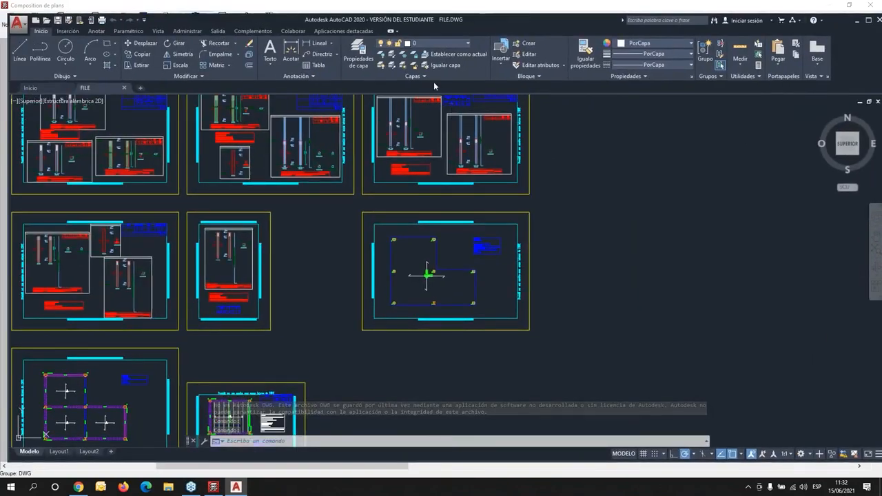
{"action": "scroll", "coordinate": [444, 292], "scroll_direction": "down", "scroll_amount": 5}
{"action": "scroll", "coordinate": [307, 300], "scroll_direction": "up", "scroll_amount": 8}
{"action": "mouse_move", "coordinate": [526, 219]}
{"action": "middle_mouse_down"}
{"action": "mouse_move", "coordinate": [410, 339]}
{"action": "mouse_move", "coordinate": [267, 381]}
{"action": "middle_mouse_up"}
{"action": "scroll", "coordinate": [346, 192], "scroll_direction": "up", "scroll_amount": 6}
{"action": "middle_click_drag", "start_coordinate": [348, 193], "coordinate": [388, 377]}
{"action": "middle_click_drag", "start_coordinate": [657, 333], "coordinate": [603, 336]}
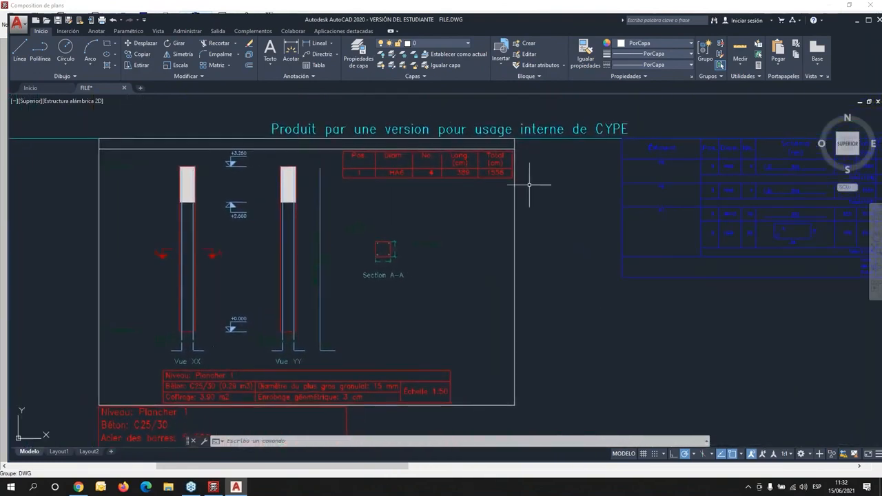
{"action": "left_click", "coordinate": [469, 45]}
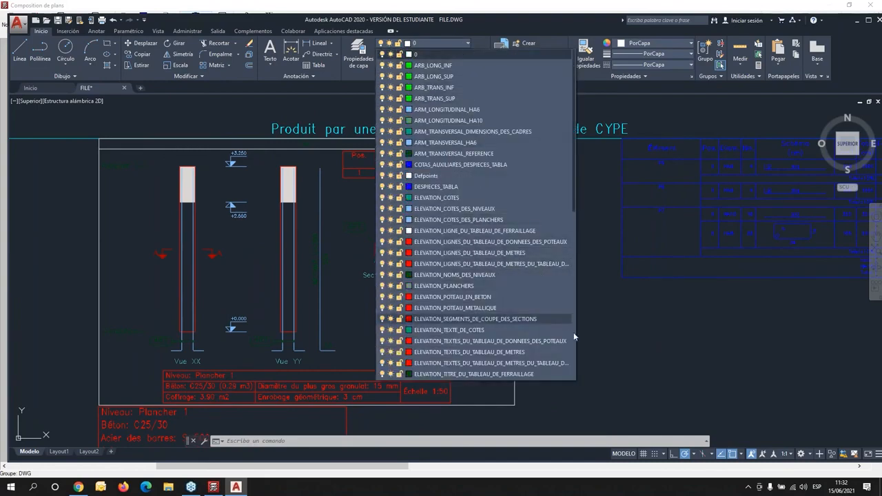
- Close the layer list and examine the exported column reinforcement sheets and their tables
{"action": "left_click", "coordinate": [616, 340]}
{"action": "scroll", "coordinate": [616, 338], "scroll_direction": "down", "scroll_amount": 2}
{"action": "middle_click_drag", "start_coordinate": [589, 305], "coordinate": [518, 126]}
{"action": "mouse_move", "coordinate": [594, 275]}
{"action": "middle_mouse_down"}
{"action": "mouse_move", "coordinate": [487, 203]}
{"action": "mouse_move", "coordinate": [321, 214]}
{"action": "middle_mouse_up"}
{"action": "mouse_move", "coordinate": [571, 245]}
{"action": "middle_mouse_down"}
{"action": "mouse_move", "coordinate": [386, 291]}
{"action": "mouse_move", "coordinate": [223, 313]}
{"action": "middle_mouse_up"}
{"action": "mouse_move", "coordinate": [609, 276]}
{"action": "middle_mouse_down"}
{"action": "mouse_move", "coordinate": [469, 276]}
{"action": "mouse_move", "coordinate": [301, 237]}
{"action": "middle_mouse_up"}
{"action": "middle_click_drag", "start_coordinate": [659, 232], "coordinate": [259, 327]}
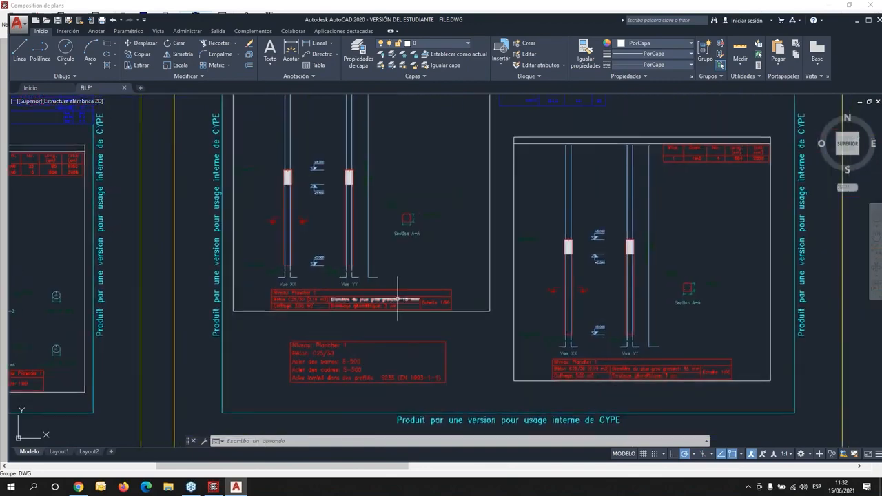
- Examine the exported level plans, from the foundation raft with its base reinforcement to the upper floor sheets
{"action": "middle_click_drag", "start_coordinate": [428, 343], "coordinate": [419, 194]}
{"action": "middle_click_drag", "start_coordinate": [465, 344], "coordinate": [473, 95]}
{"action": "middle_click_drag", "start_coordinate": [520, 321], "coordinate": [525, 190]}
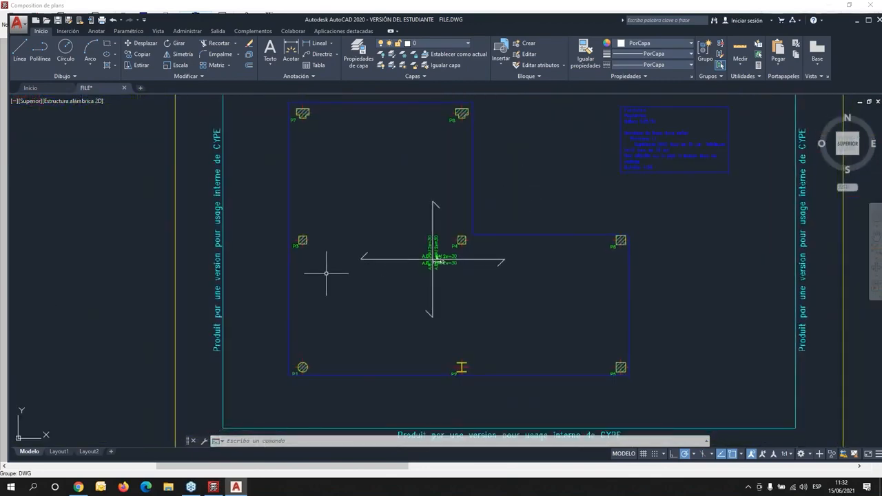
{"action": "scroll", "coordinate": [326, 273], "scroll_direction": "down", "scroll_amount": 3}
{"action": "middle_click_drag", "start_coordinate": [256, 275], "coordinate": [536, 272]}
{"action": "middle_click_drag", "start_coordinate": [323, 270], "coordinate": [580, 281]}
{"action": "middle_click_drag", "start_coordinate": [463, 372], "coordinate": [482, 186]}
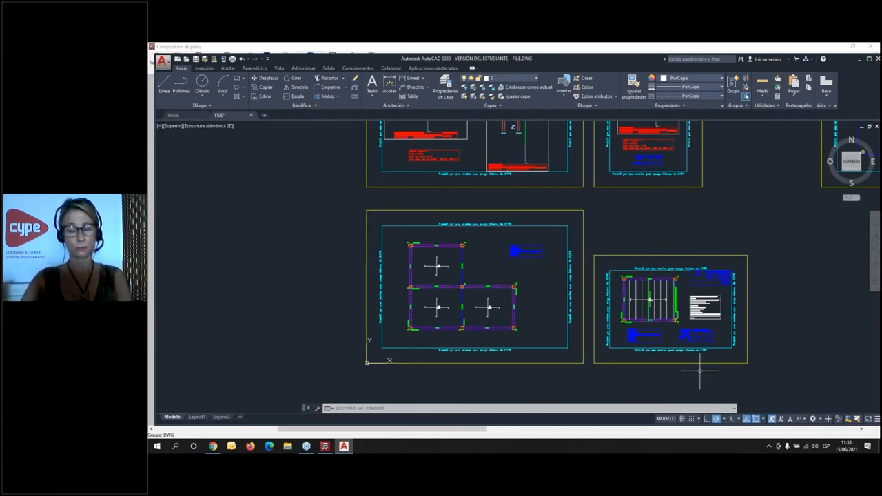
- Minimize AutoCAD to return to CYPECAD, then close the plan composition and the plan selection dialog
{"action": "left_click", "coordinate": [859, 60]}
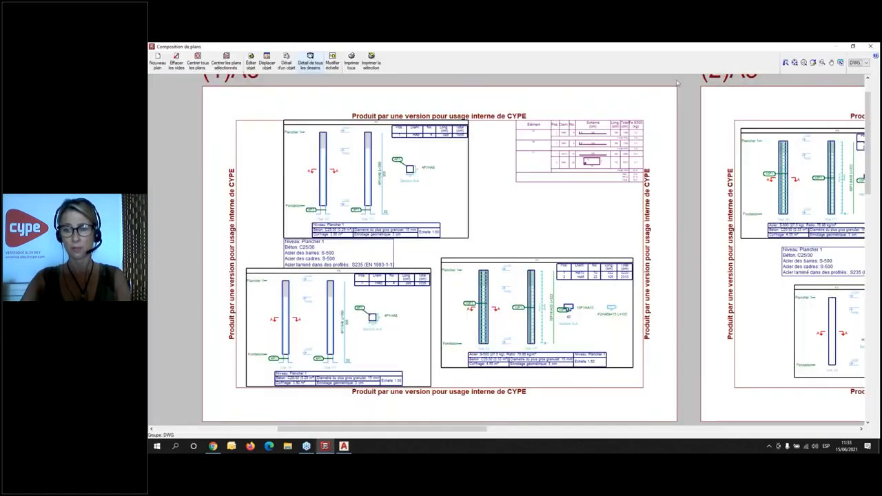
{"action": "left_click", "coordinate": [870, 46]}
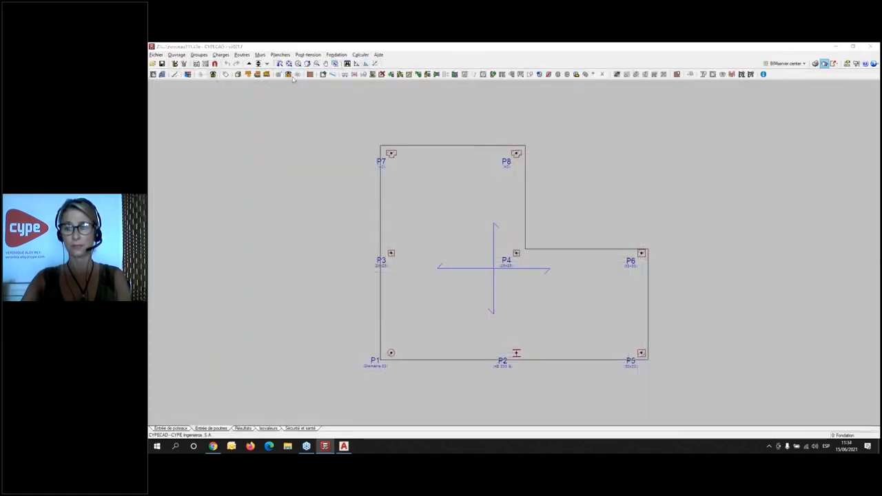
{"action": "left_click", "coordinate": [237, 75]}
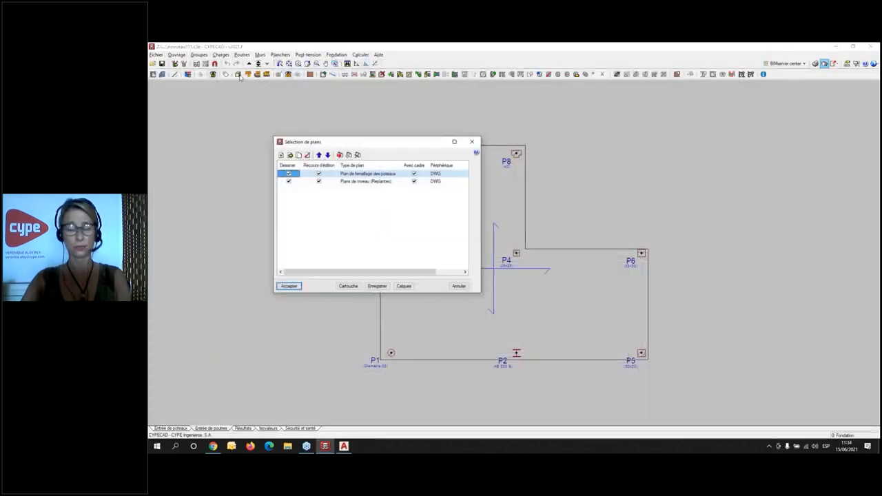
{"action": "left_click", "coordinate": [472, 141]}
- Show the 3D view of the whole building and examine the structure from several sides
{"action": "left_click", "coordinate": [248, 64]}
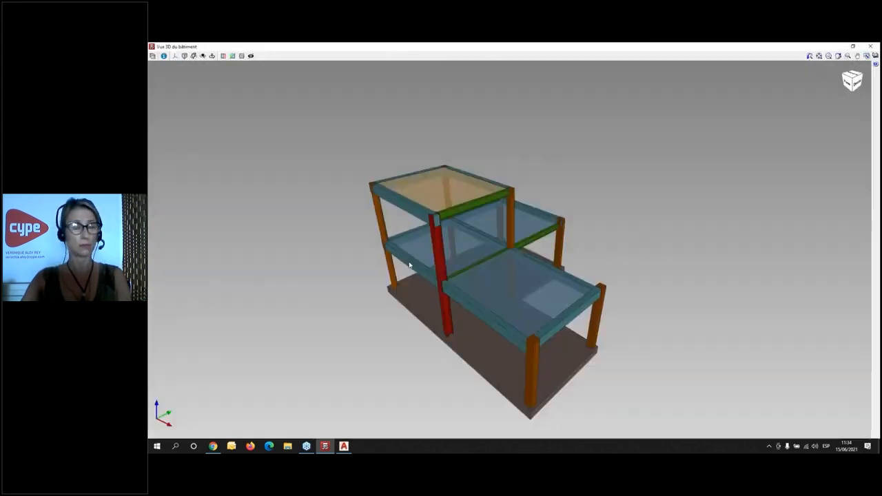
{"action": "left_click_drag", "start_coordinate": [393, 319], "coordinate": [341, 308]}
{"action": "middle_click_drag", "start_coordinate": [330, 322], "coordinate": [242, 316]}
{"action": "scroll", "coordinate": [477, 321], "scroll_direction": "up", "scroll_amount": 4}
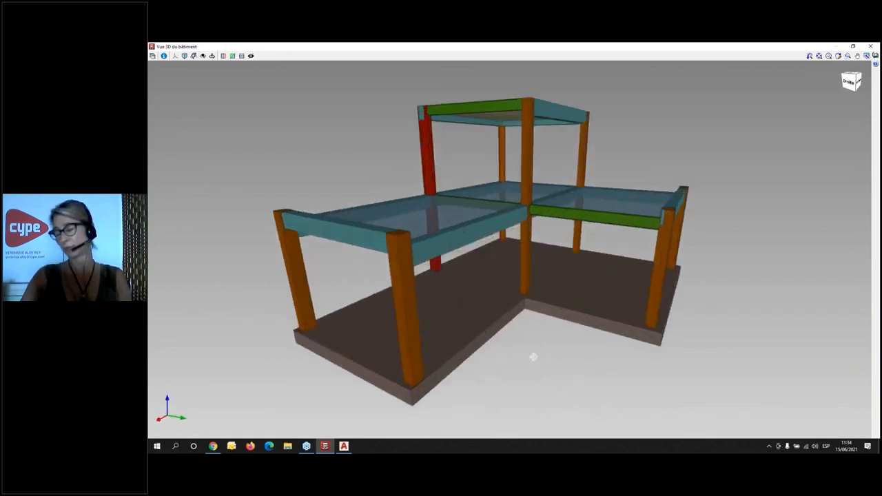
{"action": "middle_click_drag", "start_coordinate": [530, 353], "coordinate": [501, 344]}
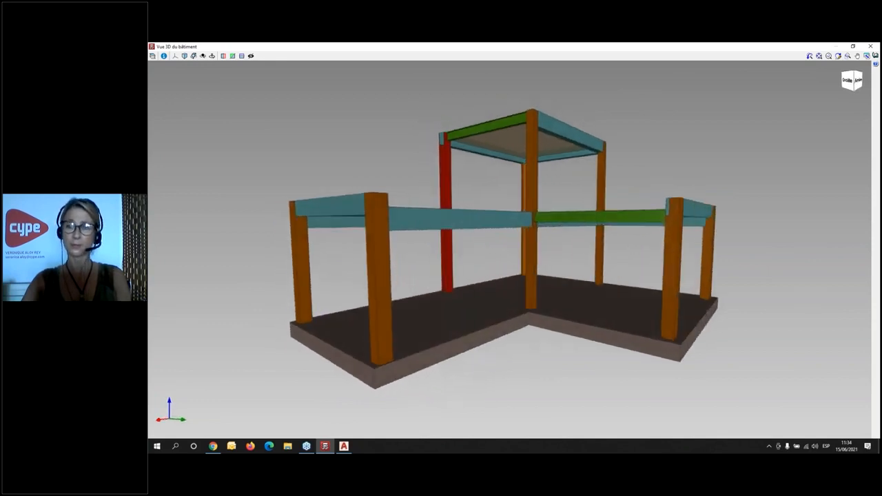